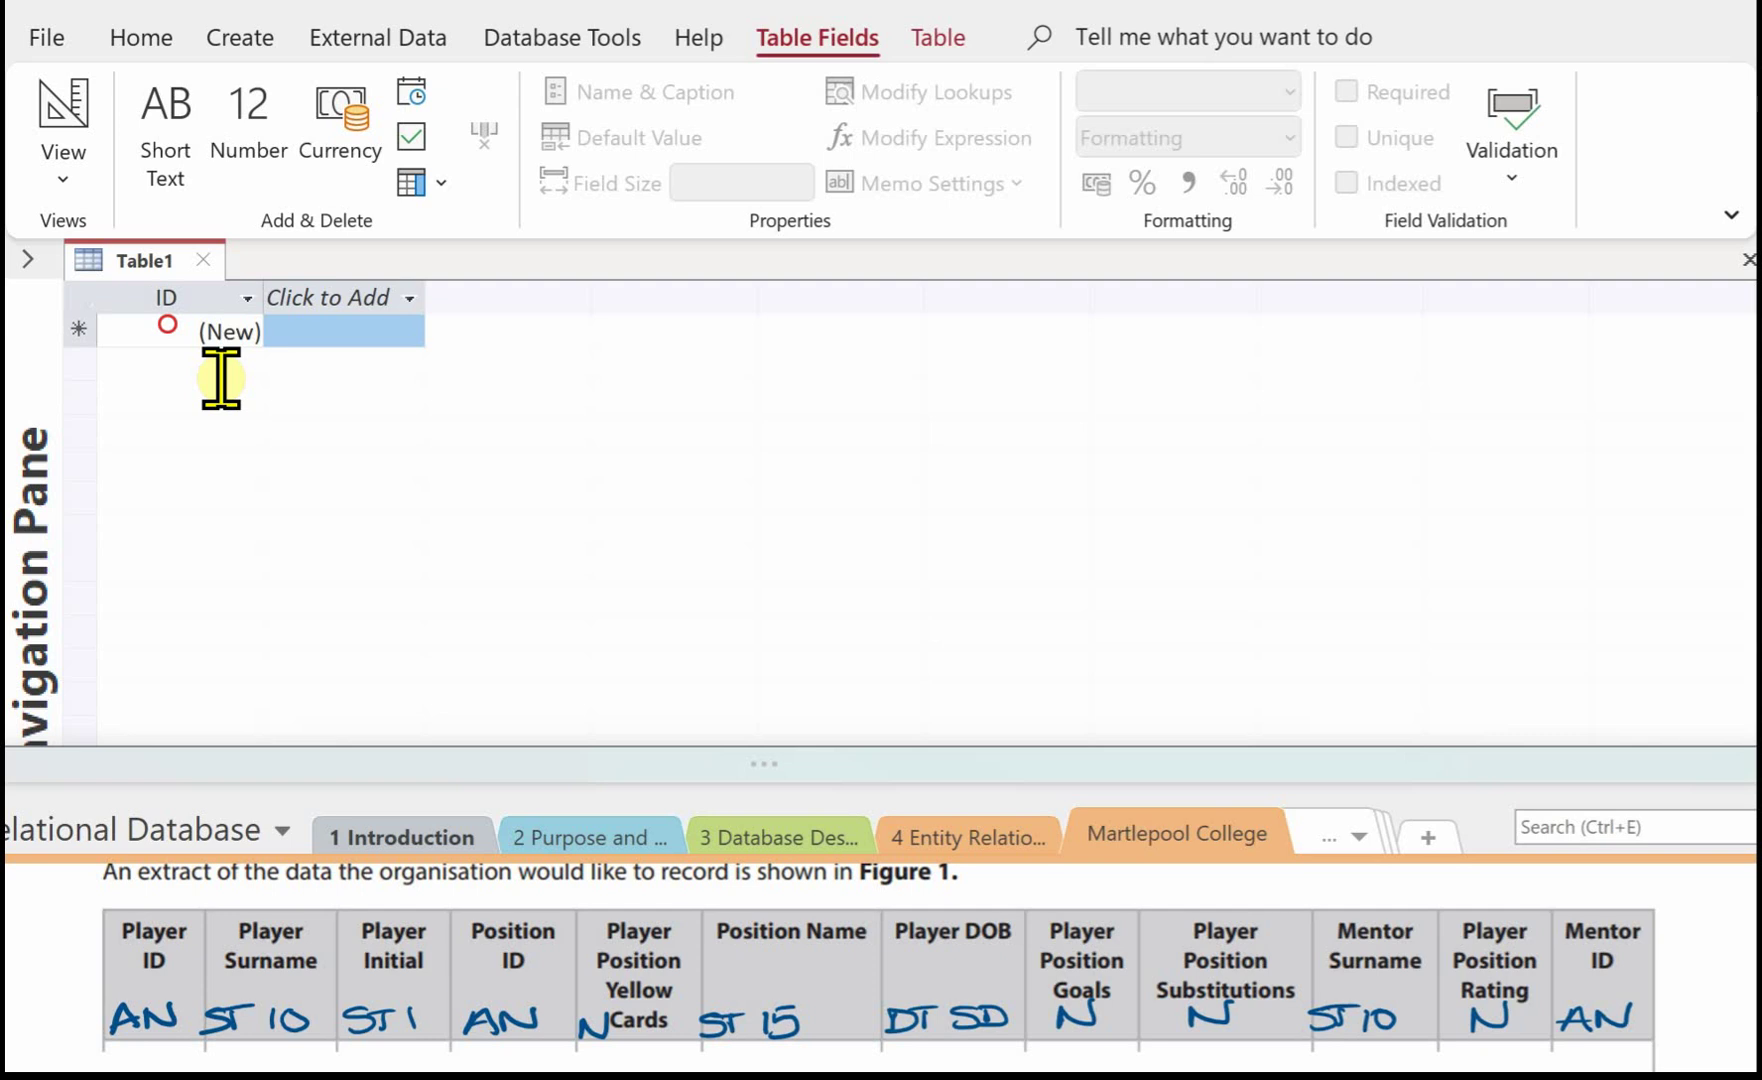
# Step: Save the new table as tblMentor and open it in Design View
pyautogui.click(168, 322)
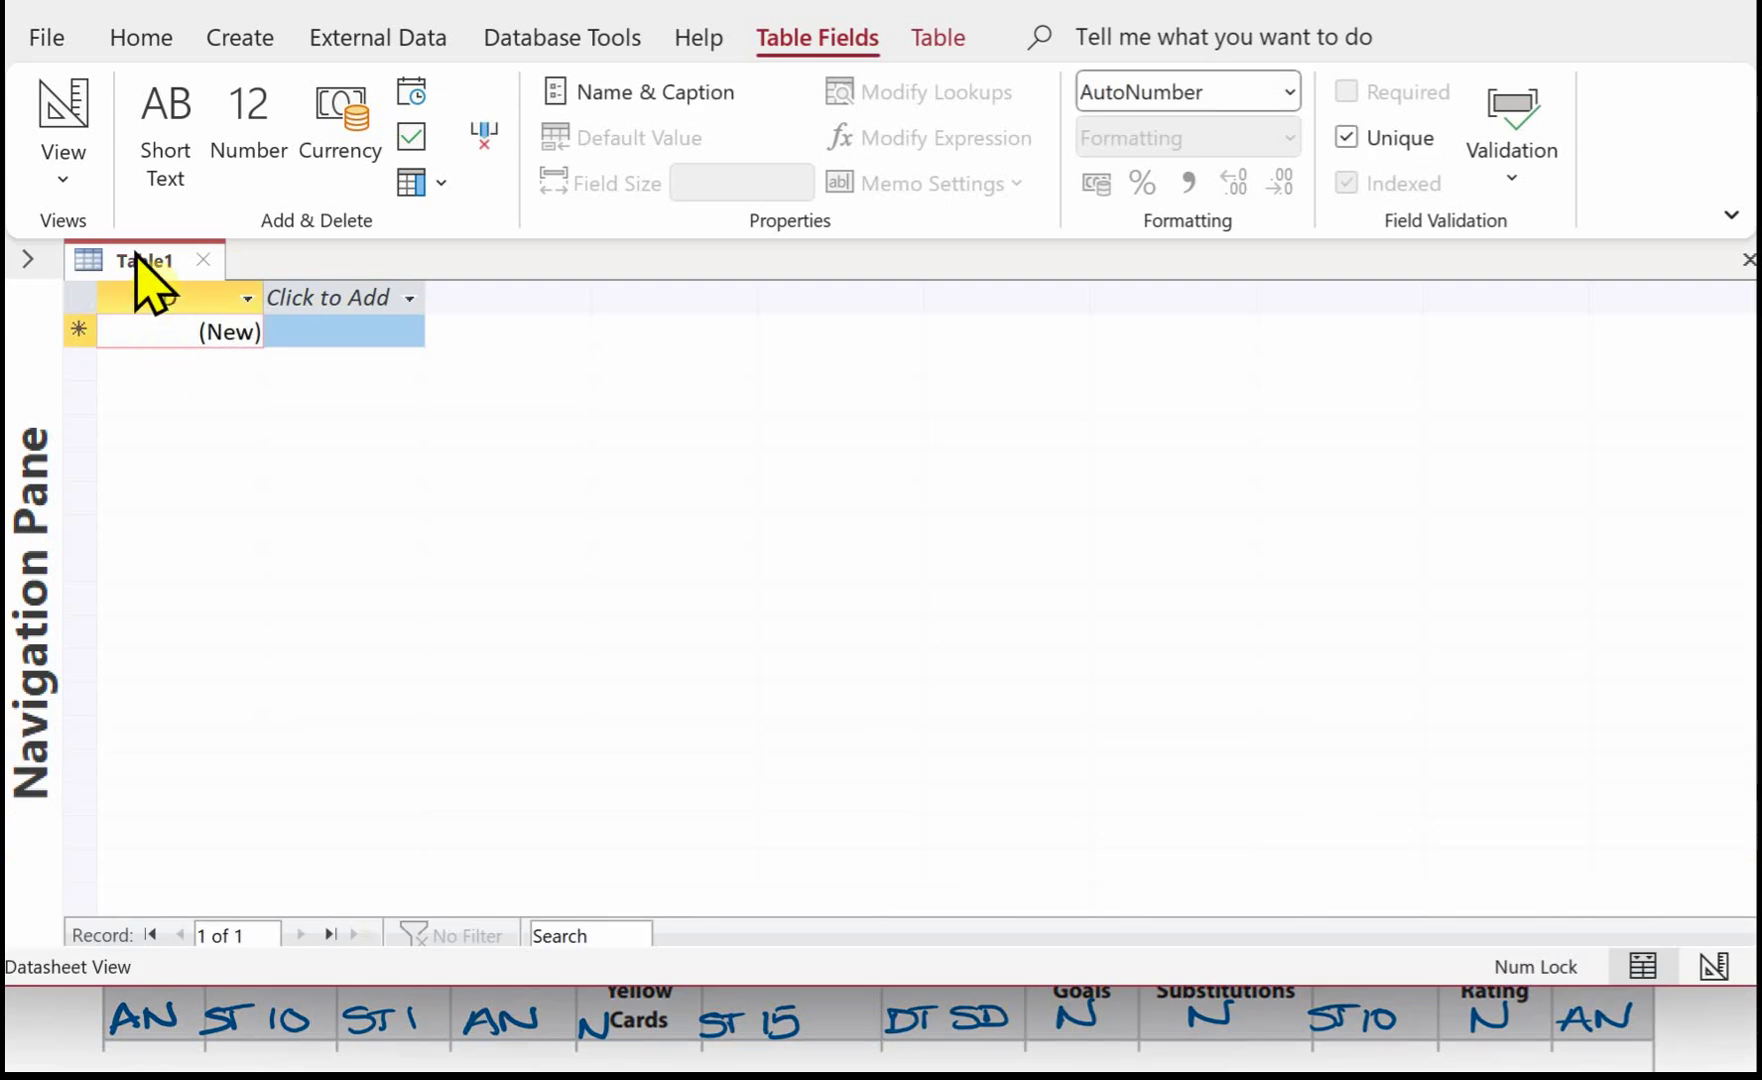
pyautogui.click(60, 86)
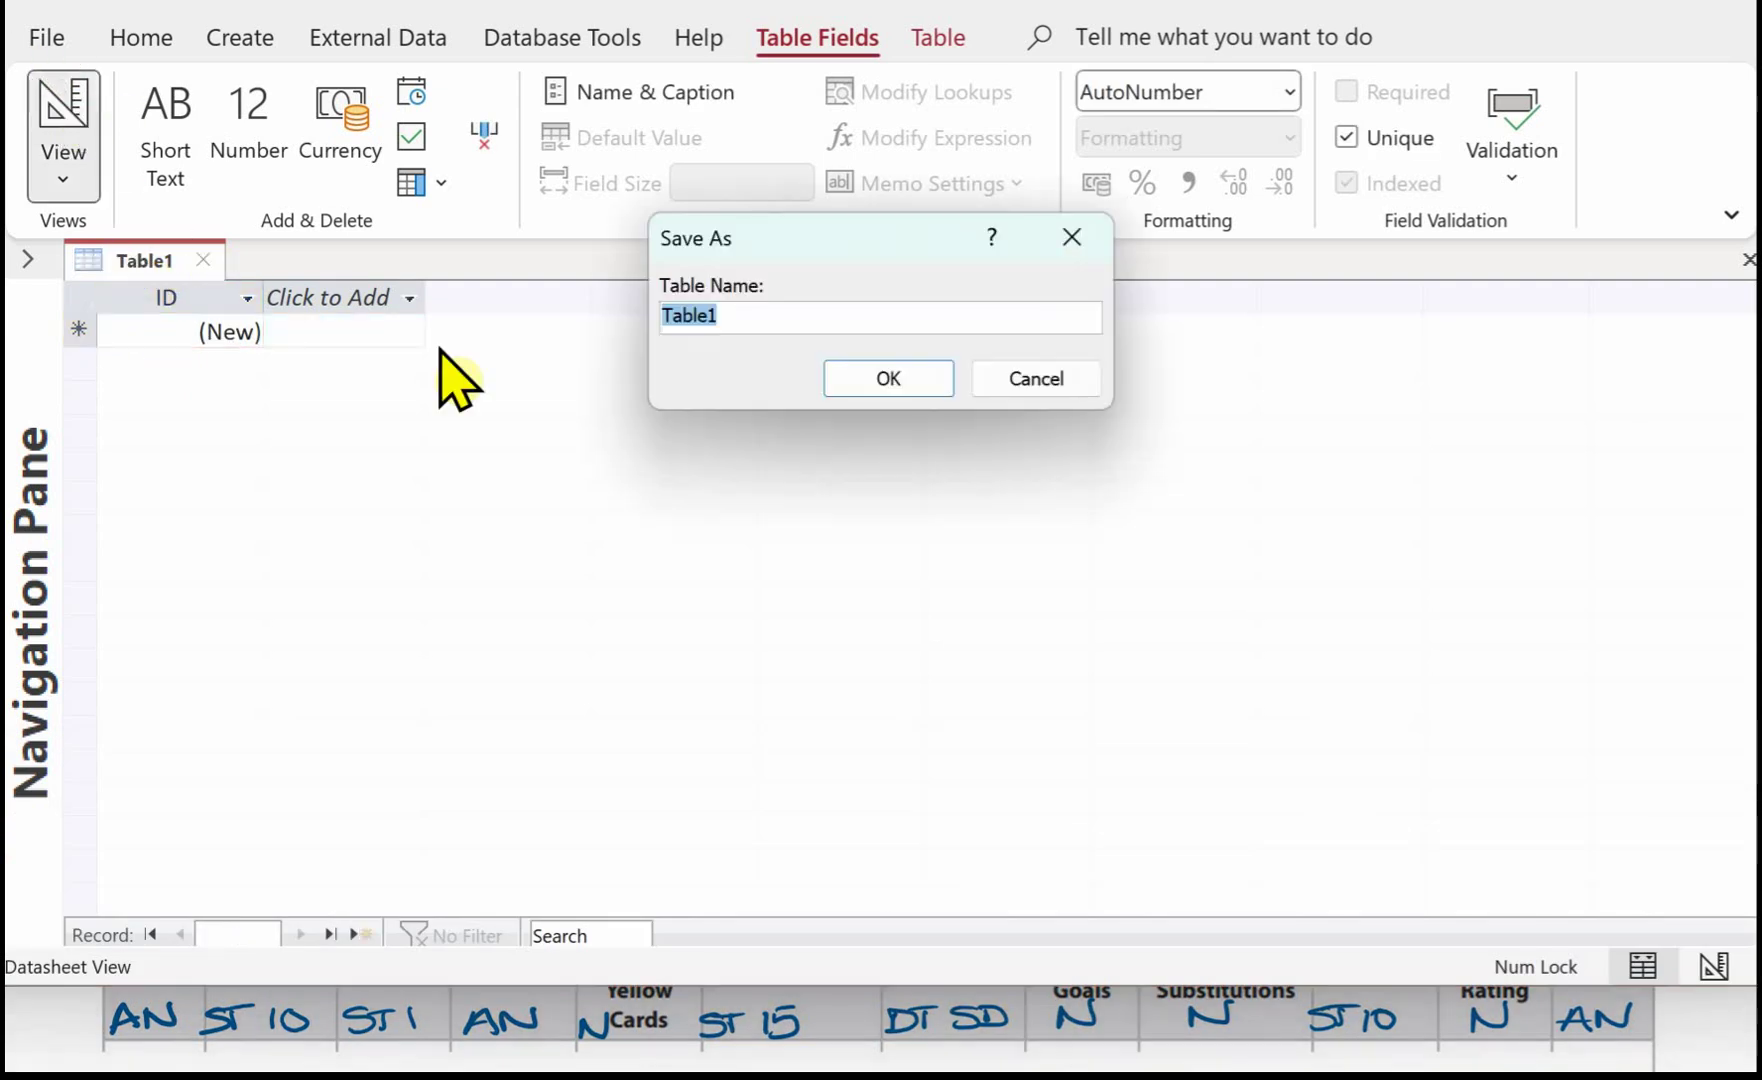
pyautogui.press('BackSpace')
pyautogui.write('t')
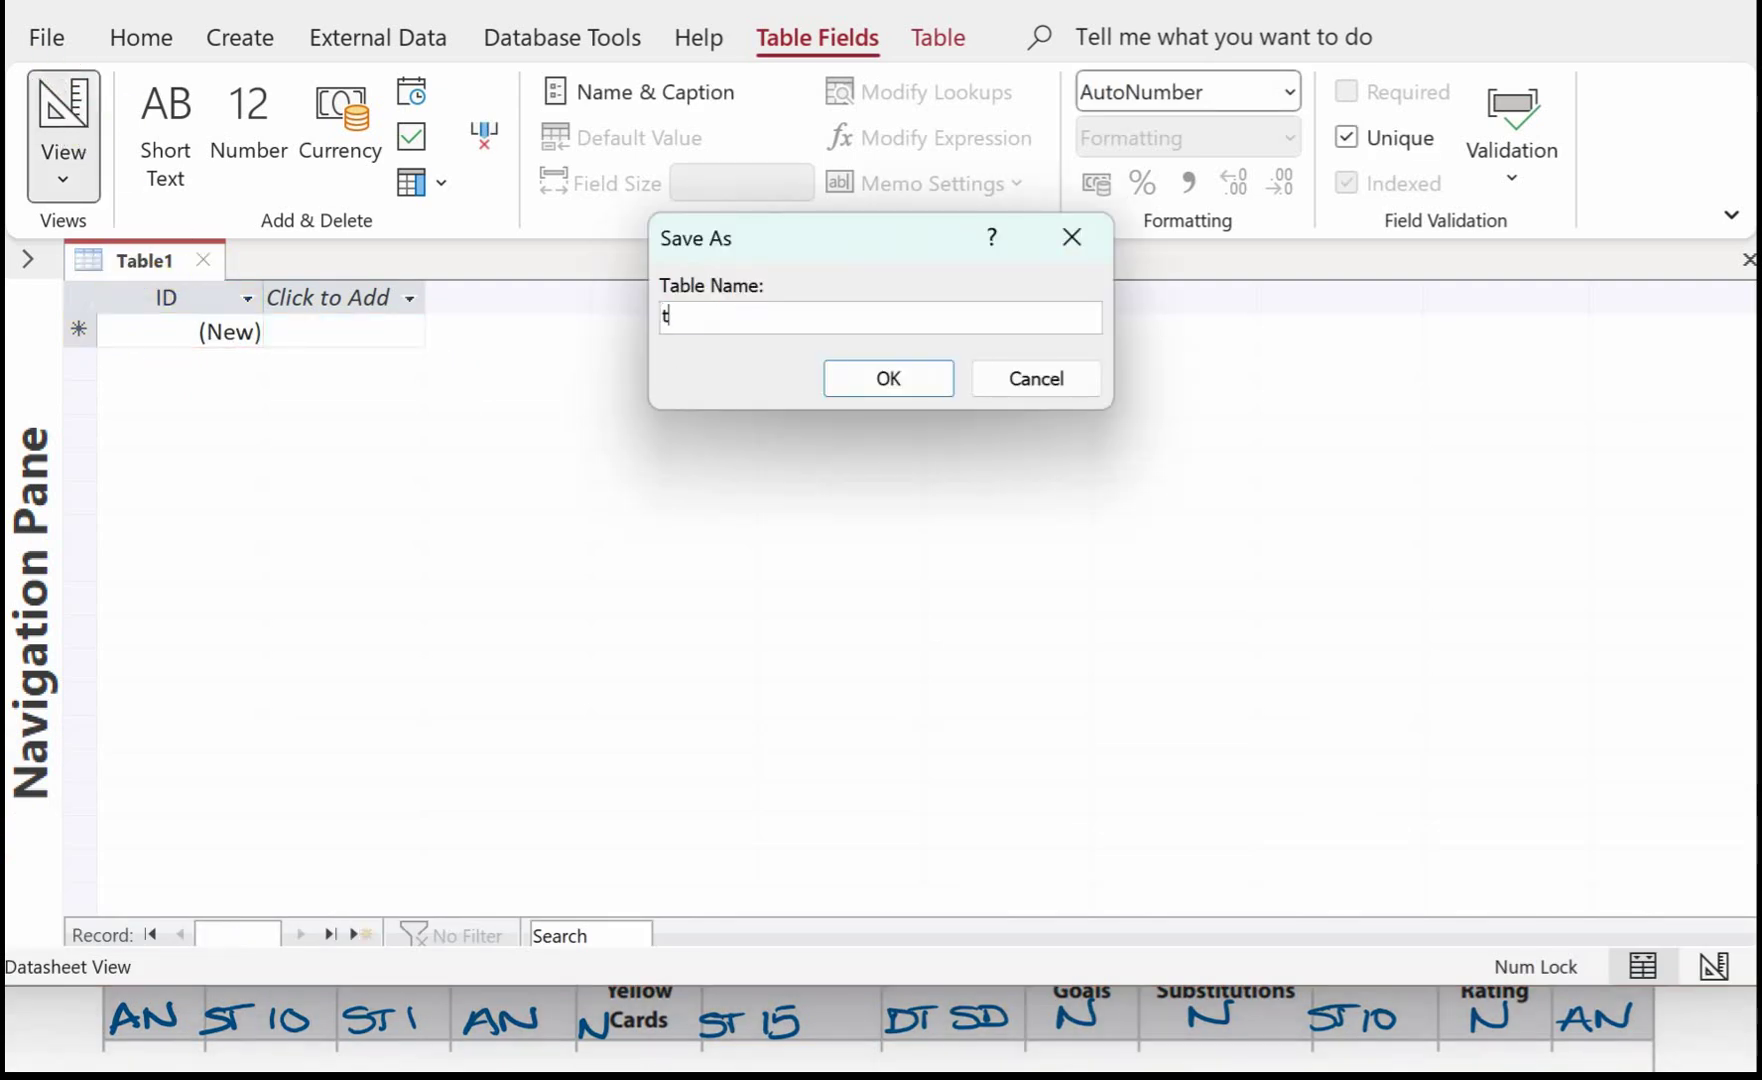
pyautogui.write('blMentor')
pyautogui.press('Return')
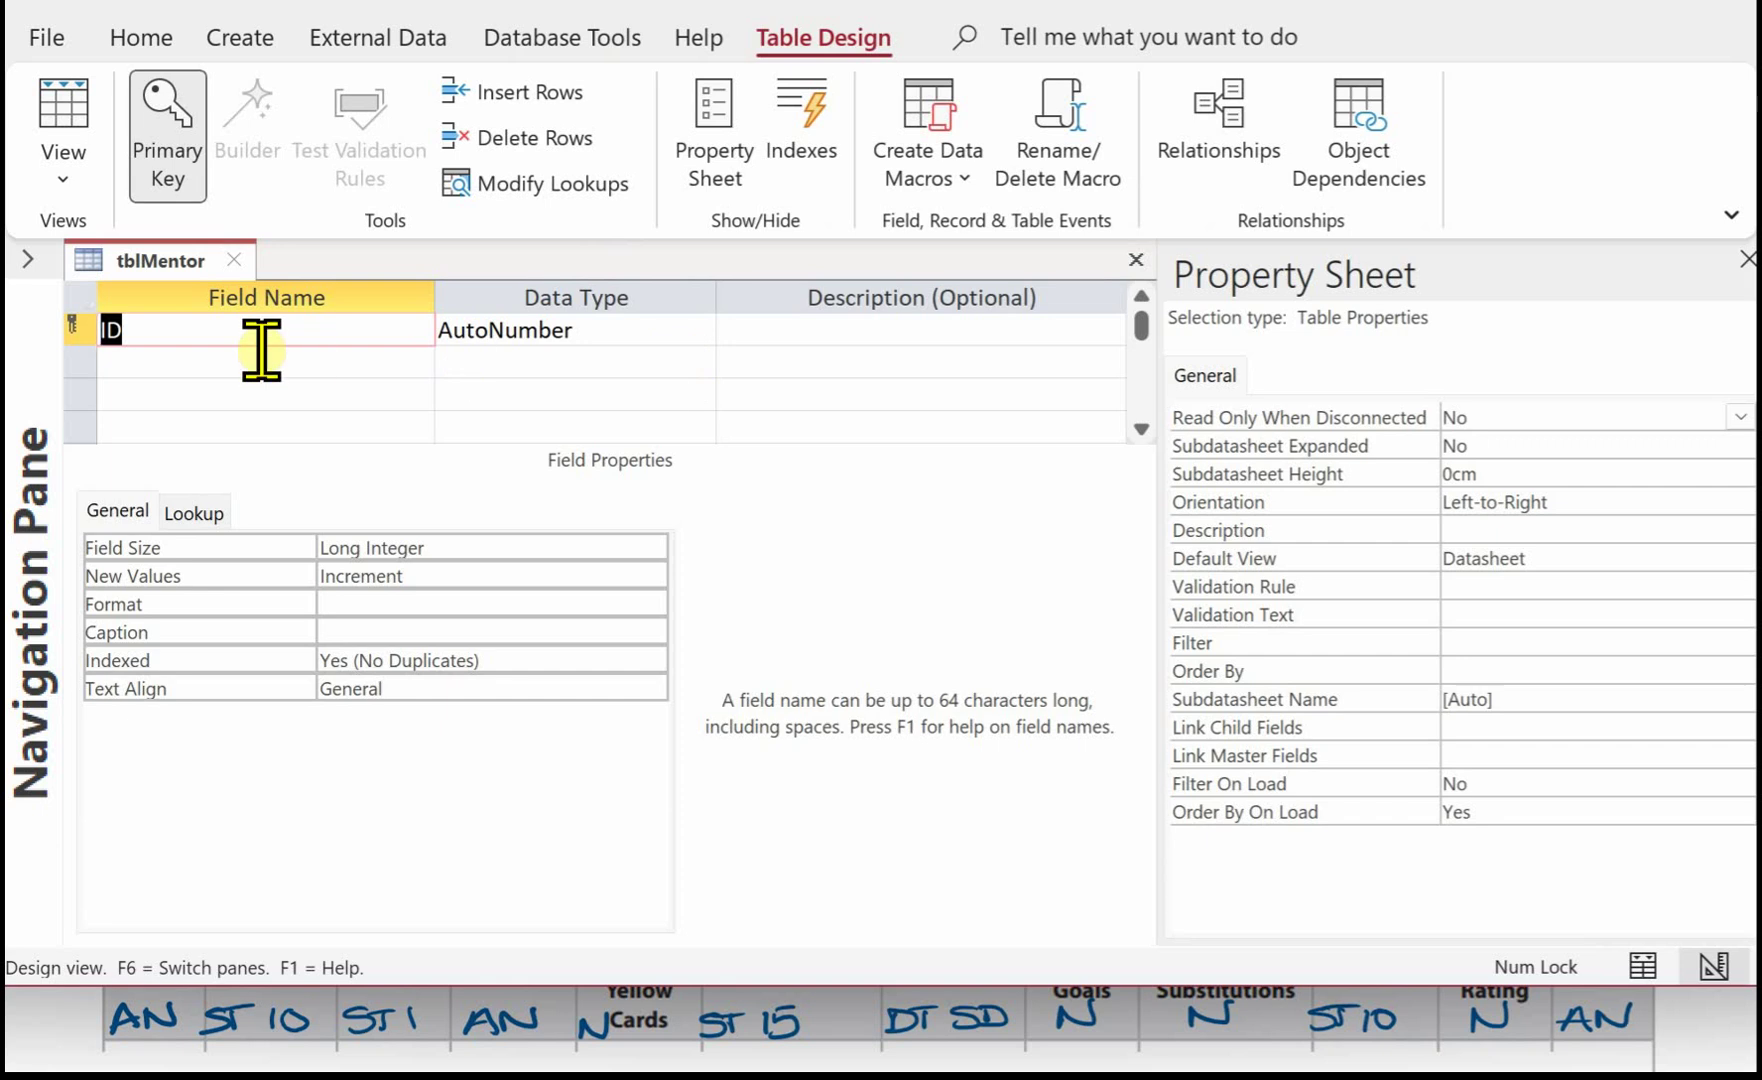
# Step: Rename ID to MentorID, add MSurname as 10-character Short Text, then save and close
pyautogui.write('Mentor')
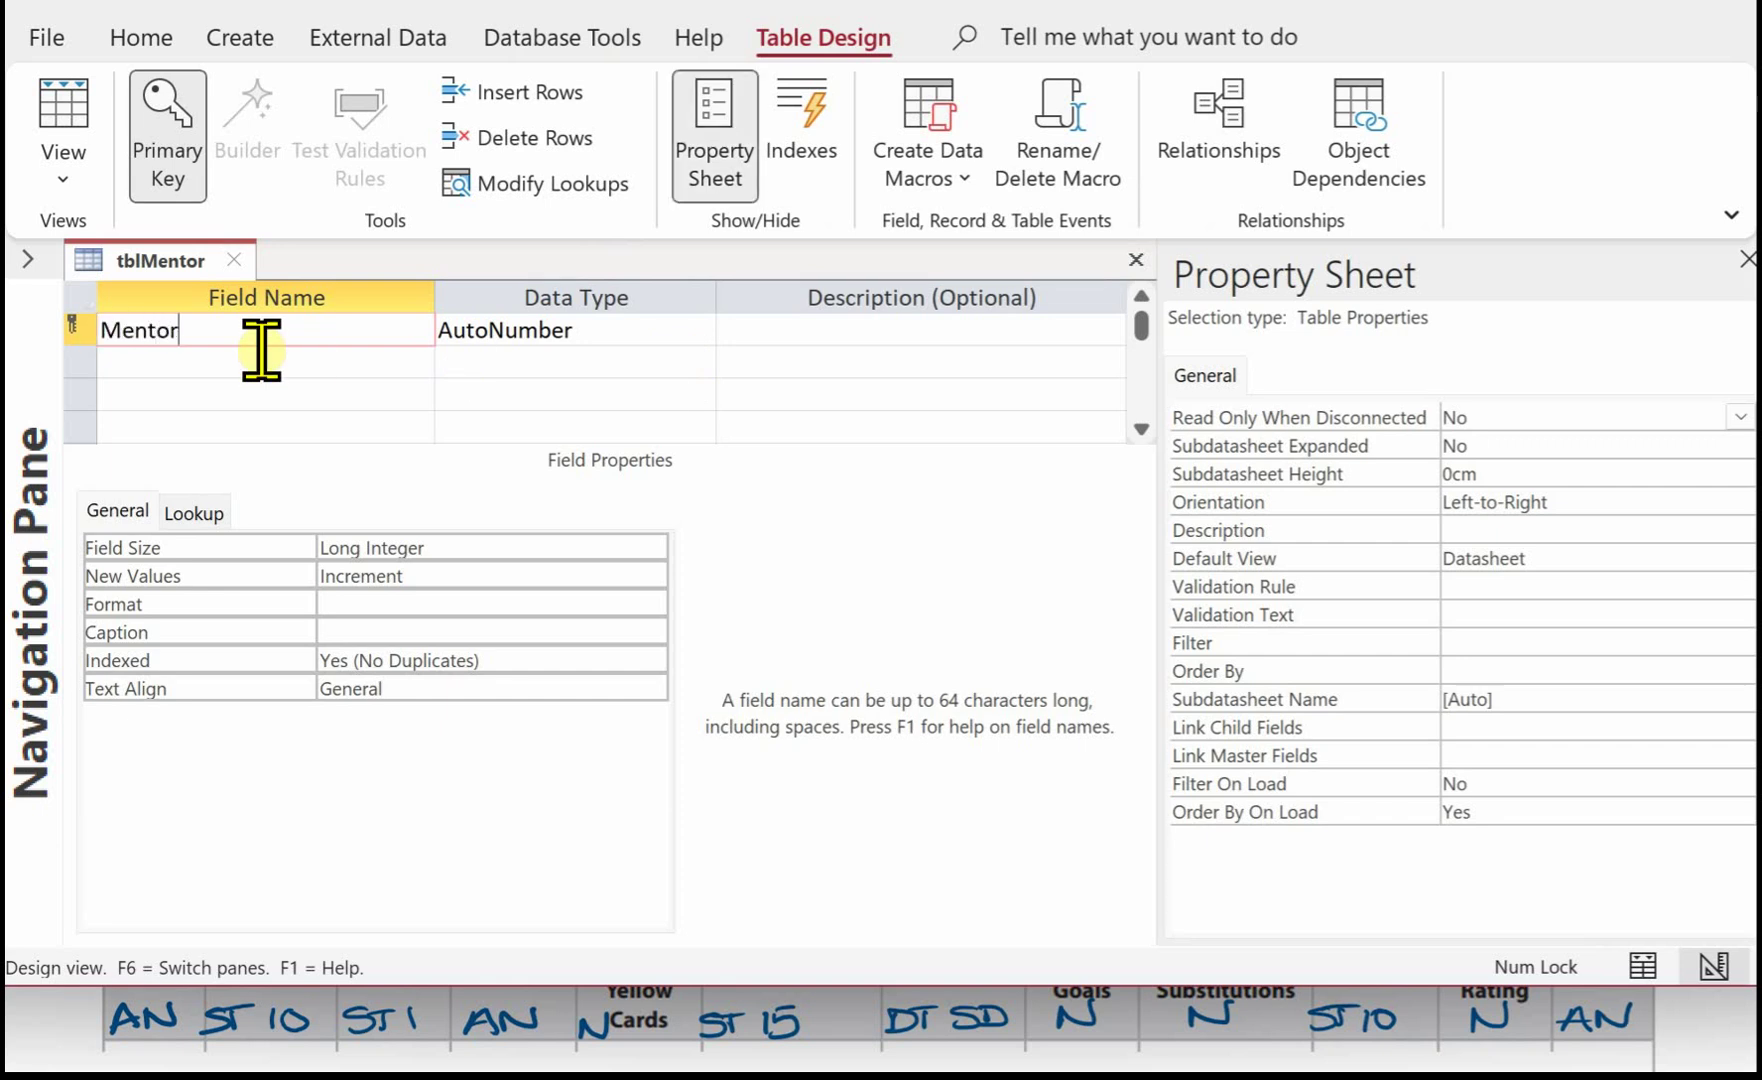
pyautogui.write('ID')
pyautogui.click(325, 362)
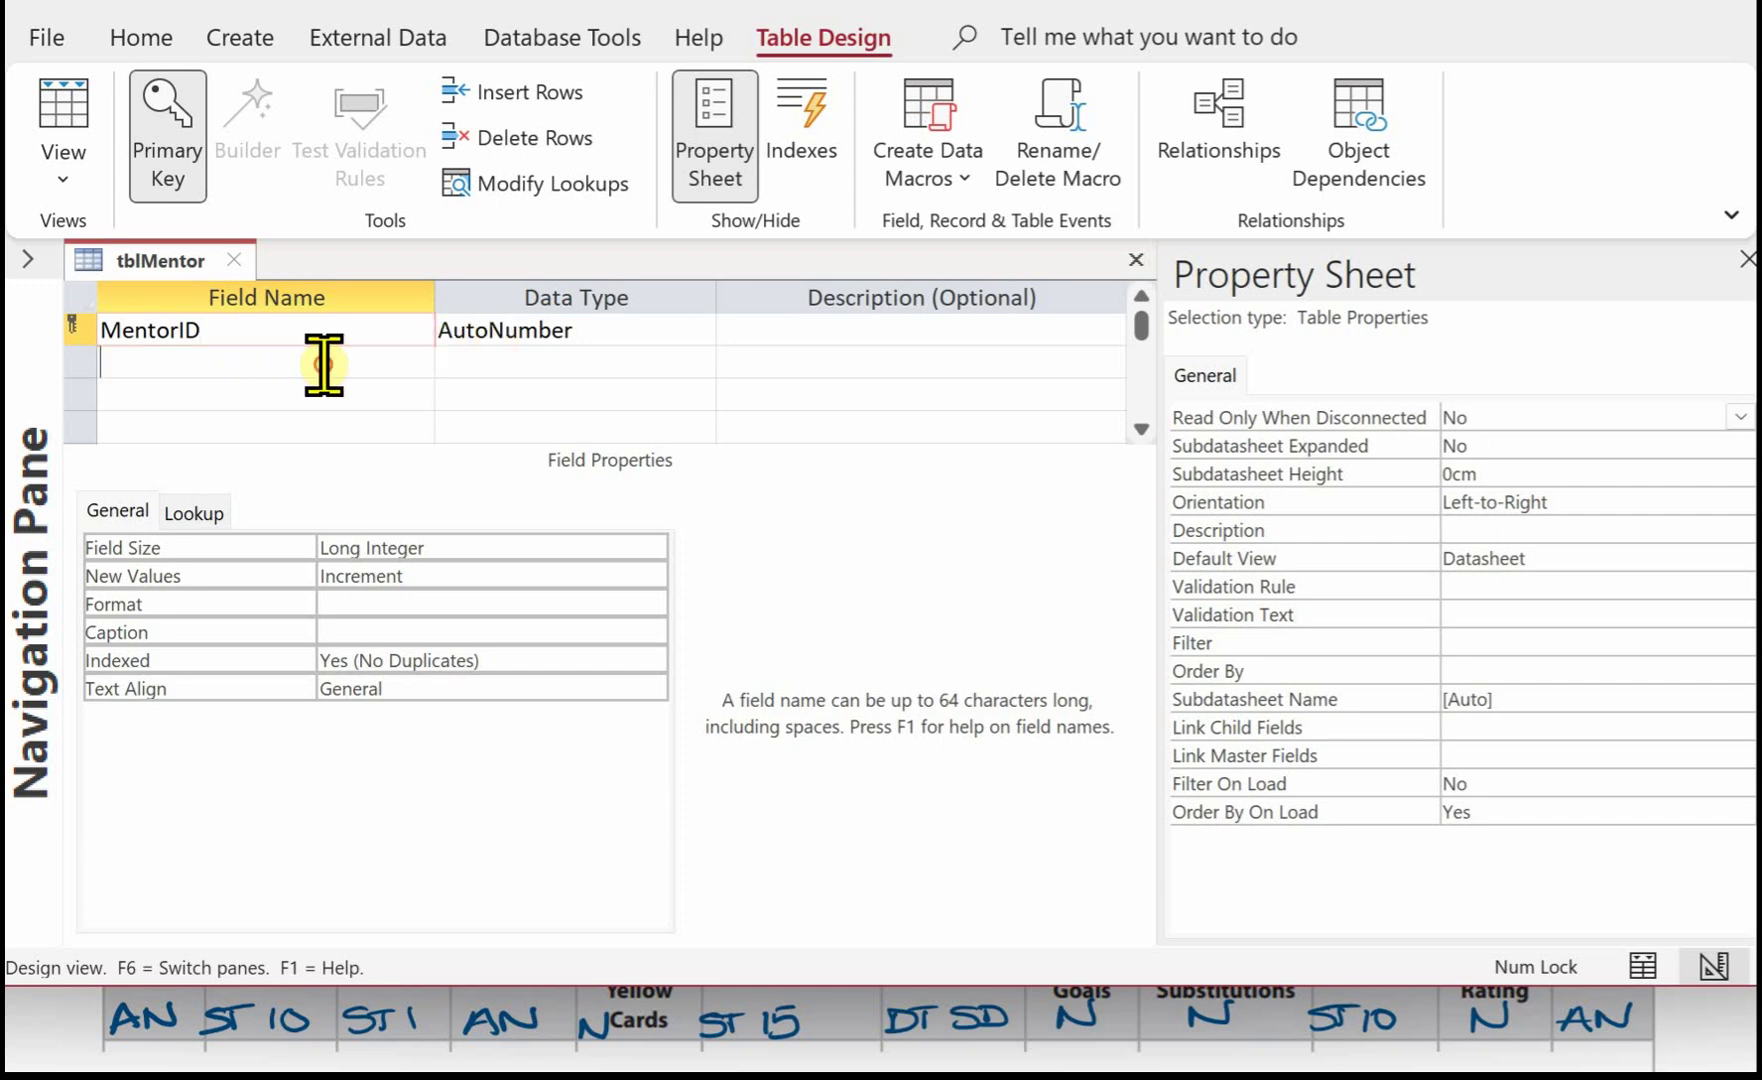
pyautogui.write('M')
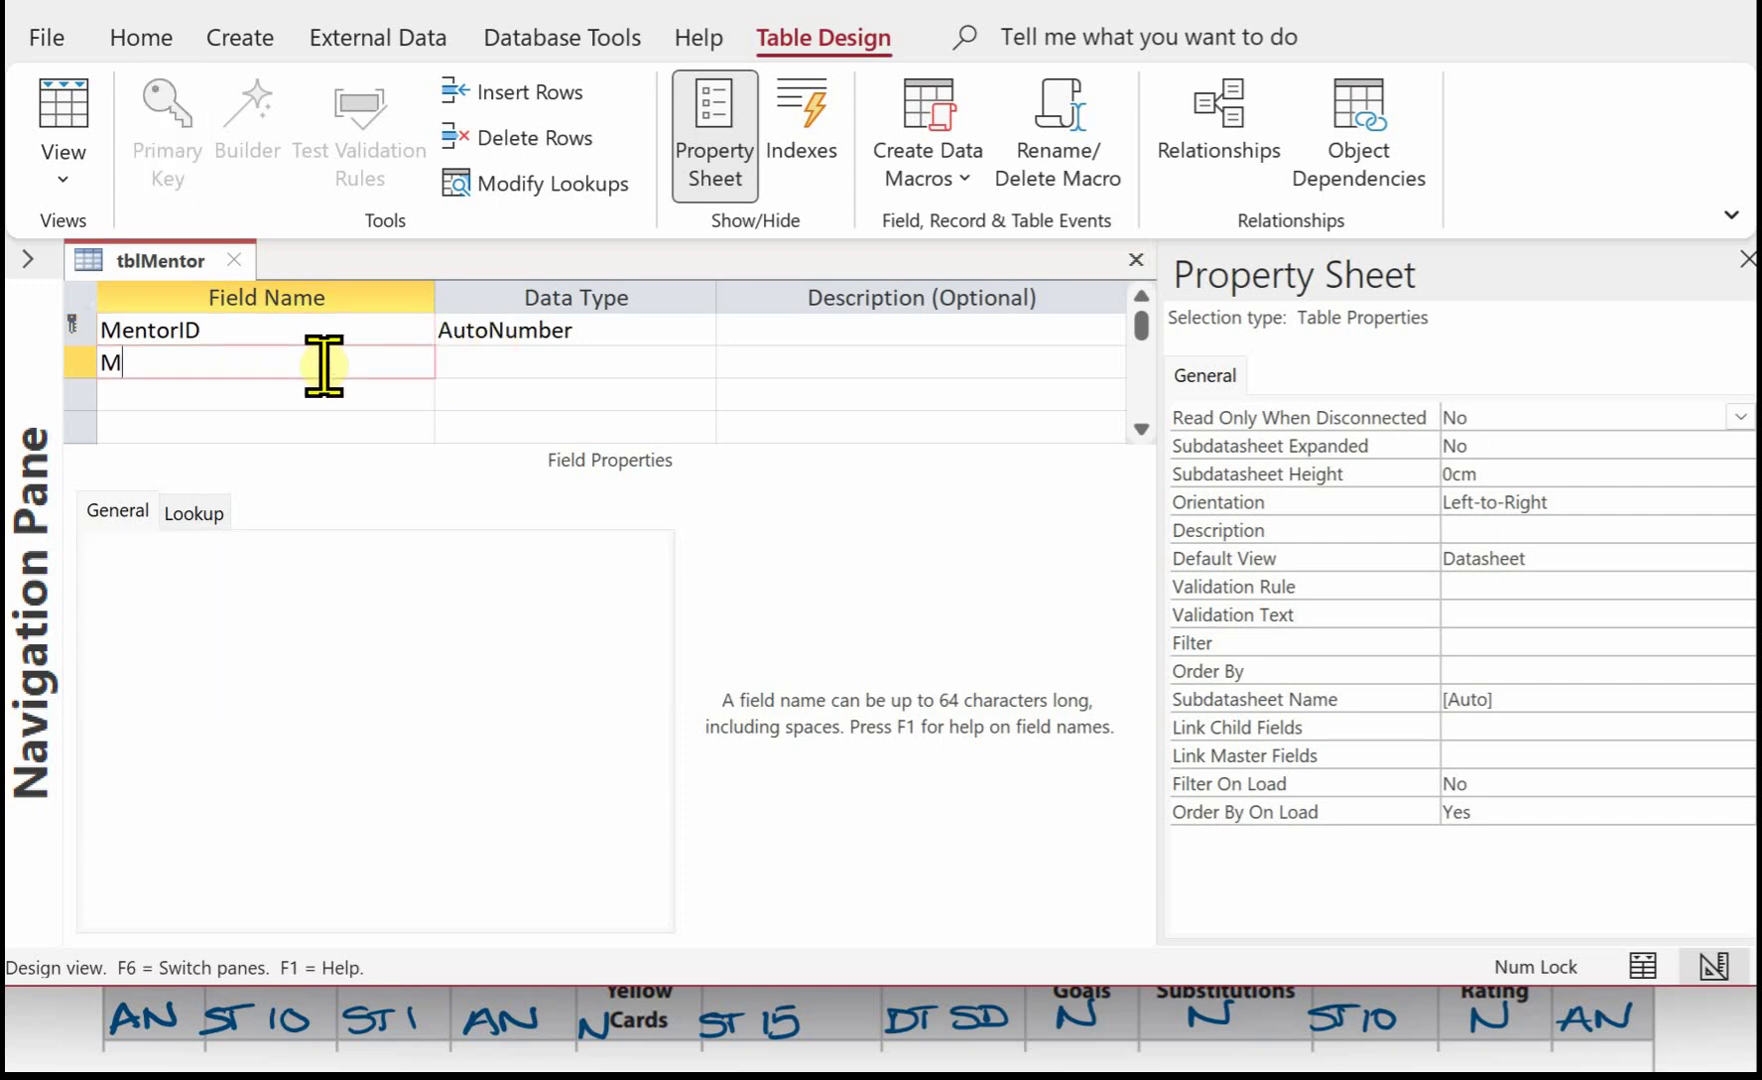
pyautogui.write('Surname')
pyautogui.press('Tab')
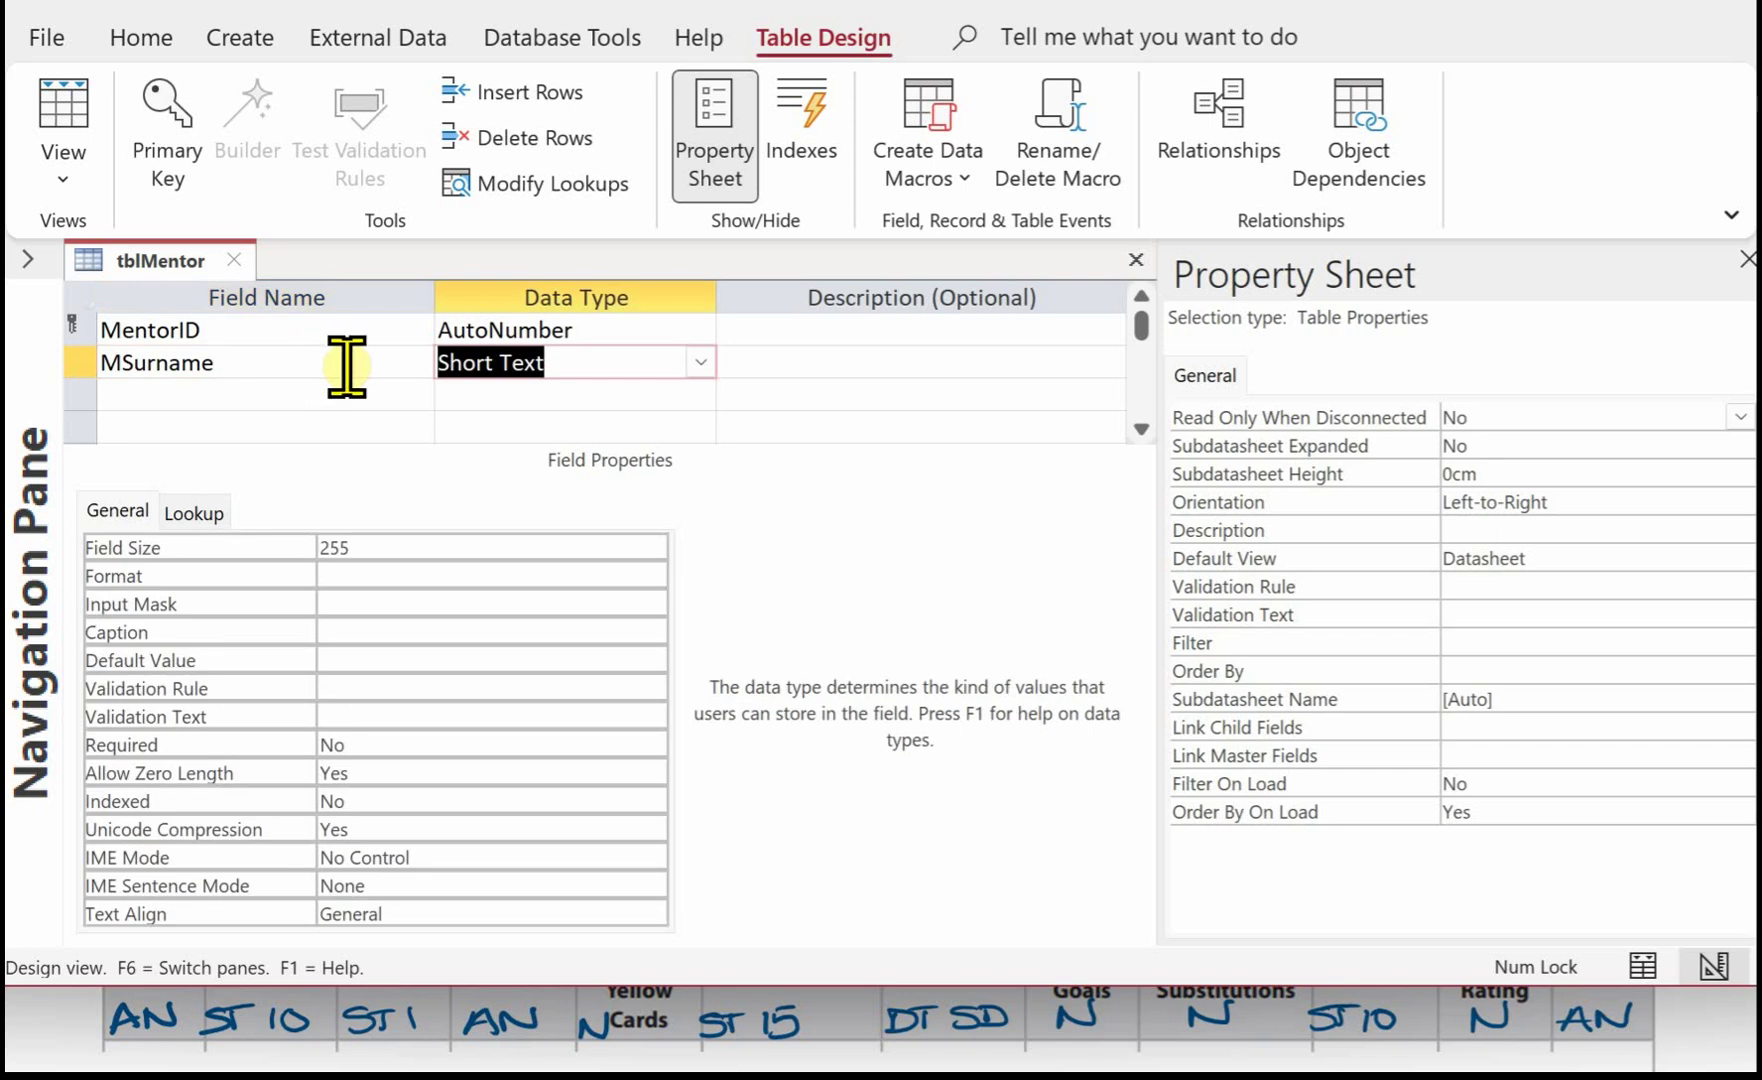
pyautogui.click(355, 545)
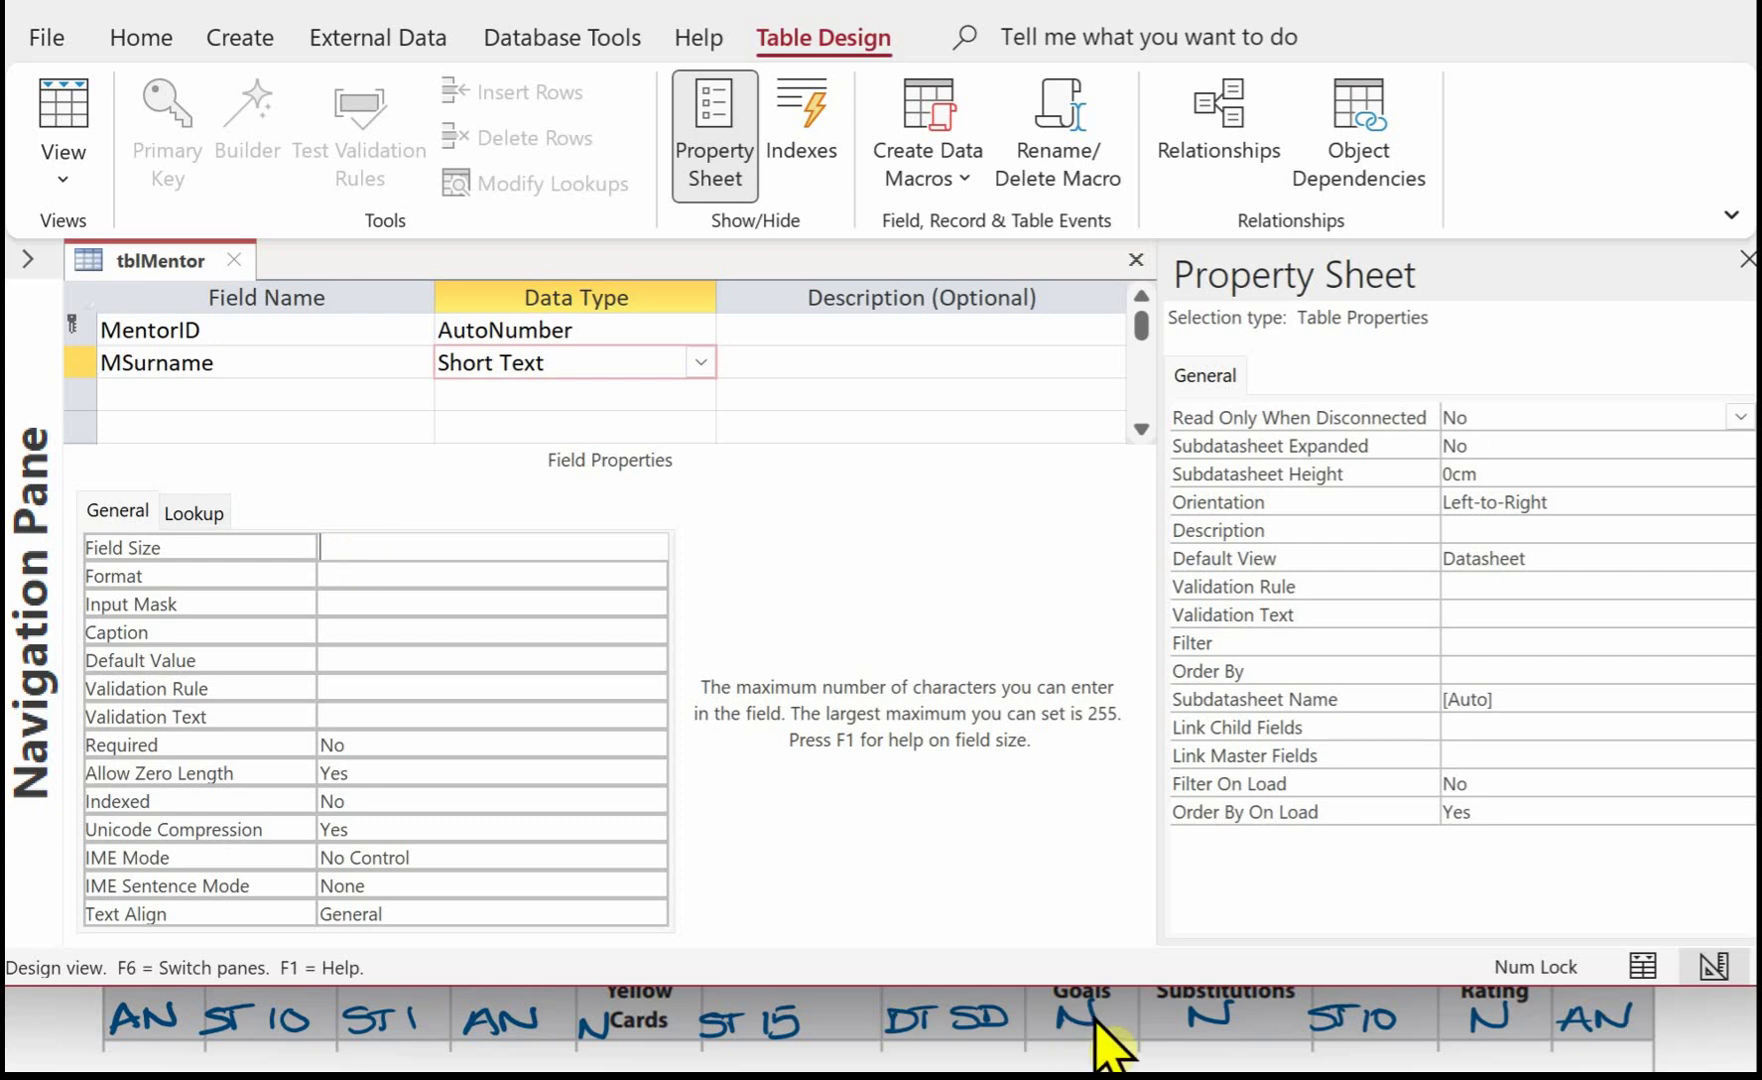
pyautogui.click(1338, 1028)
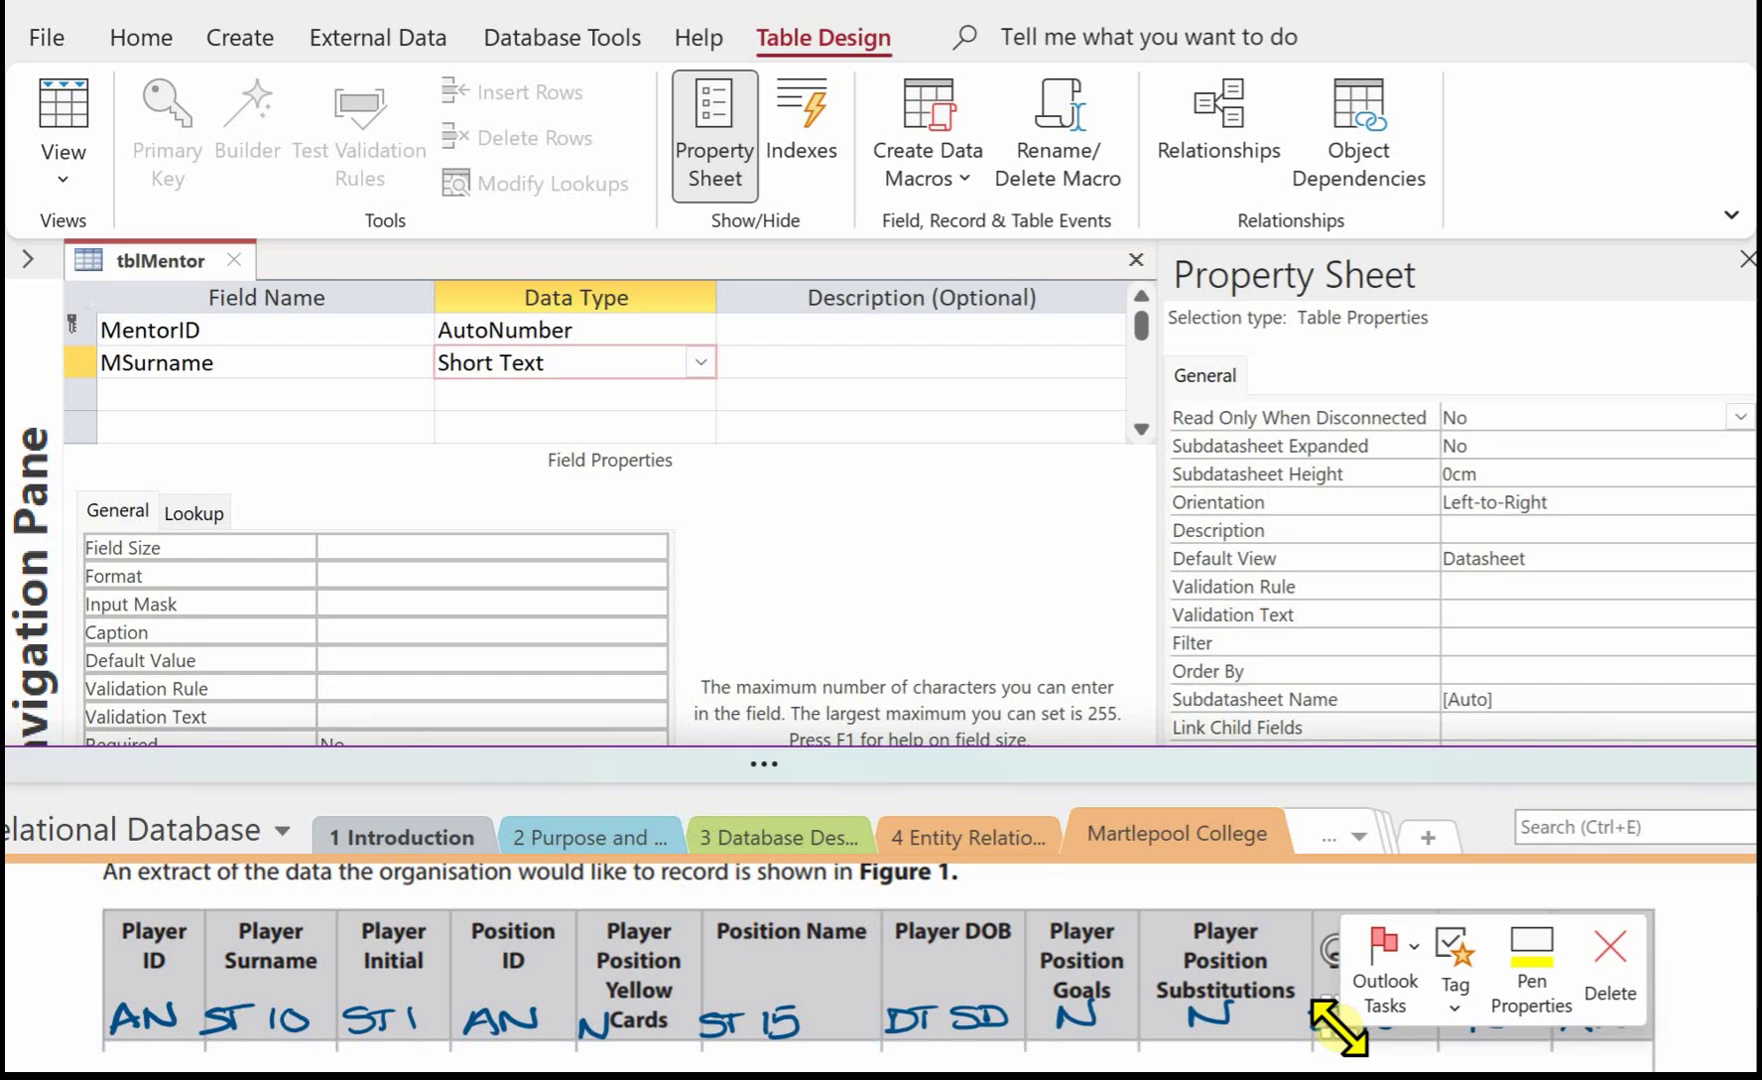
pyautogui.click(358, 547)
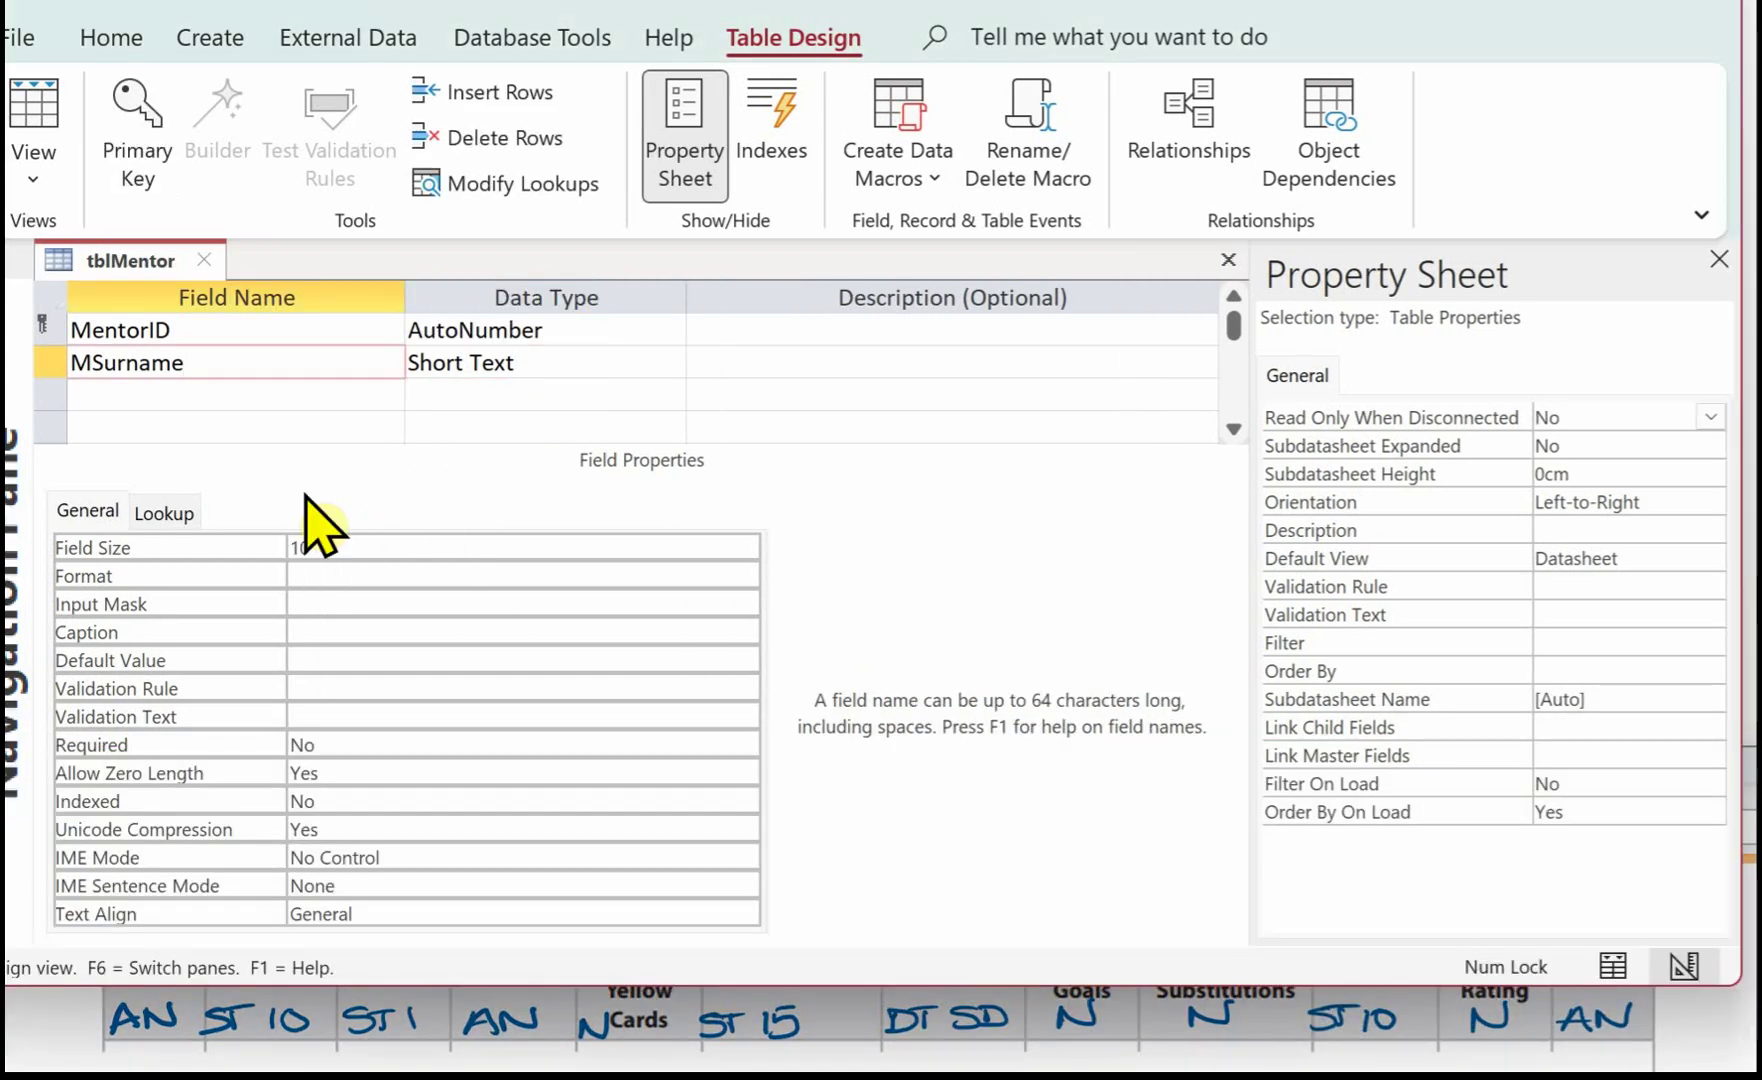
pyautogui.rightClick(120, 262)
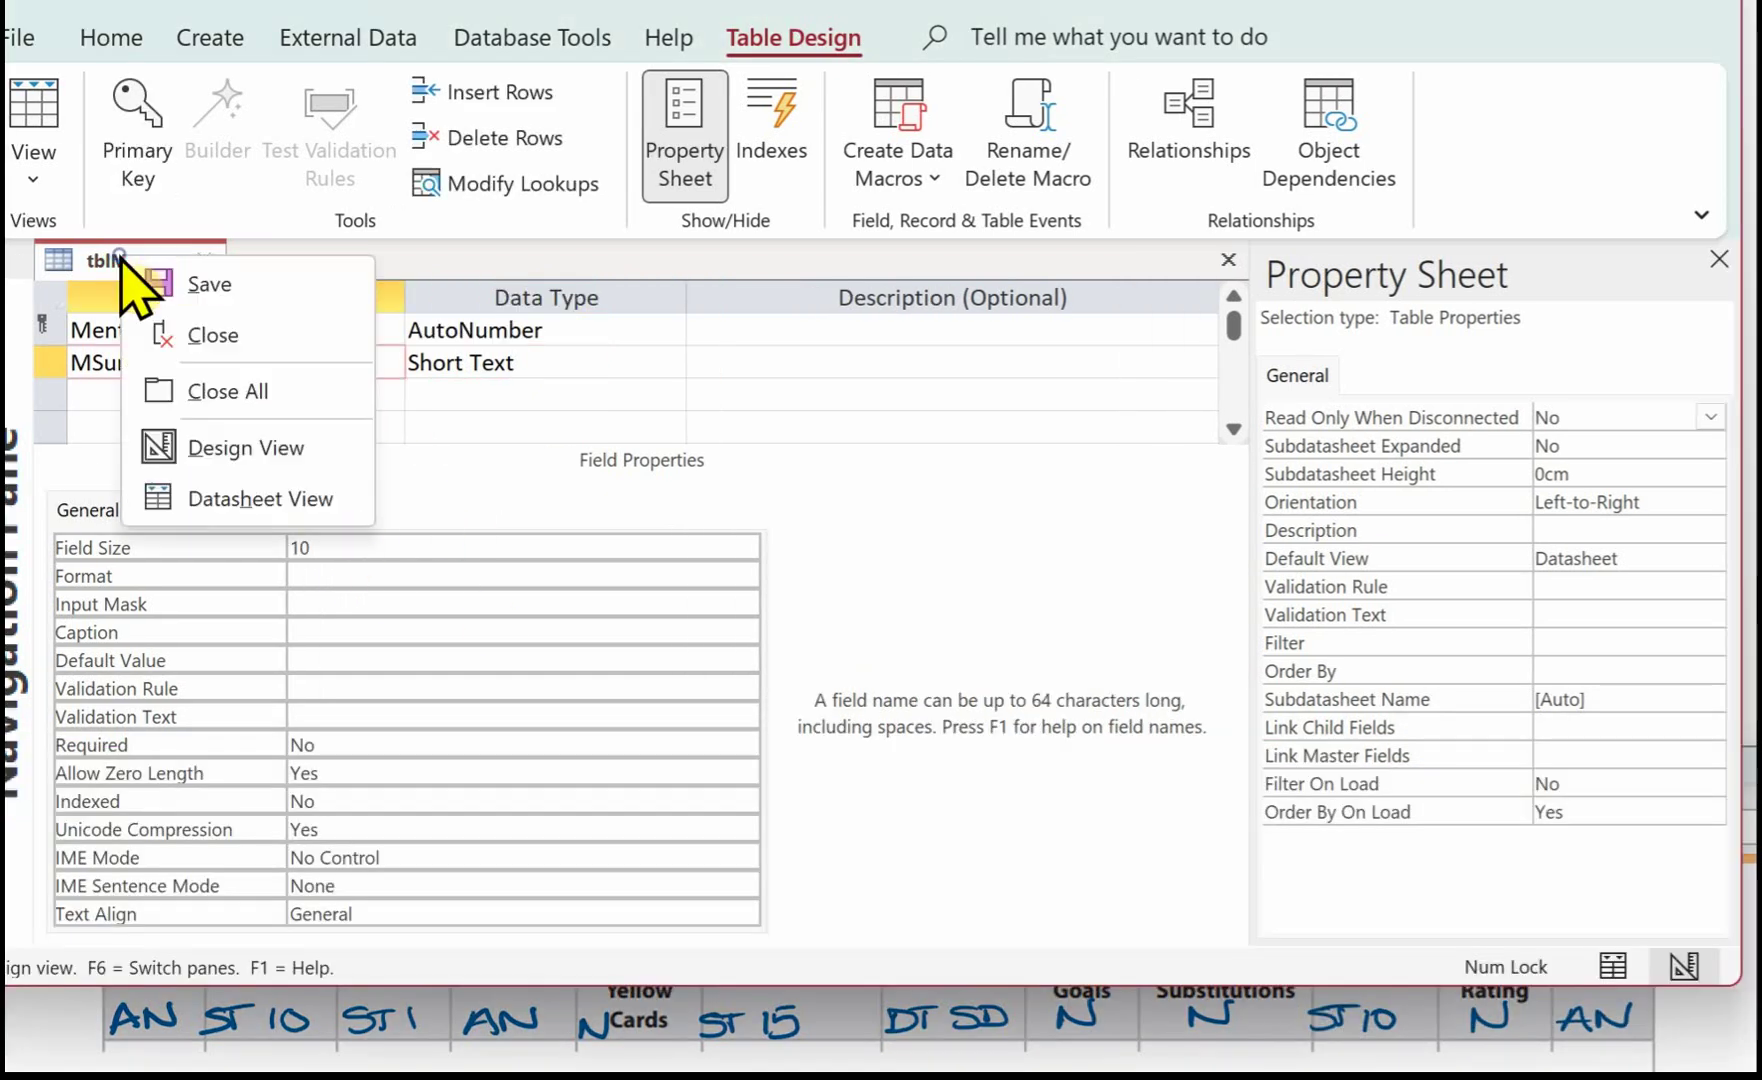
pyautogui.click(175, 287)
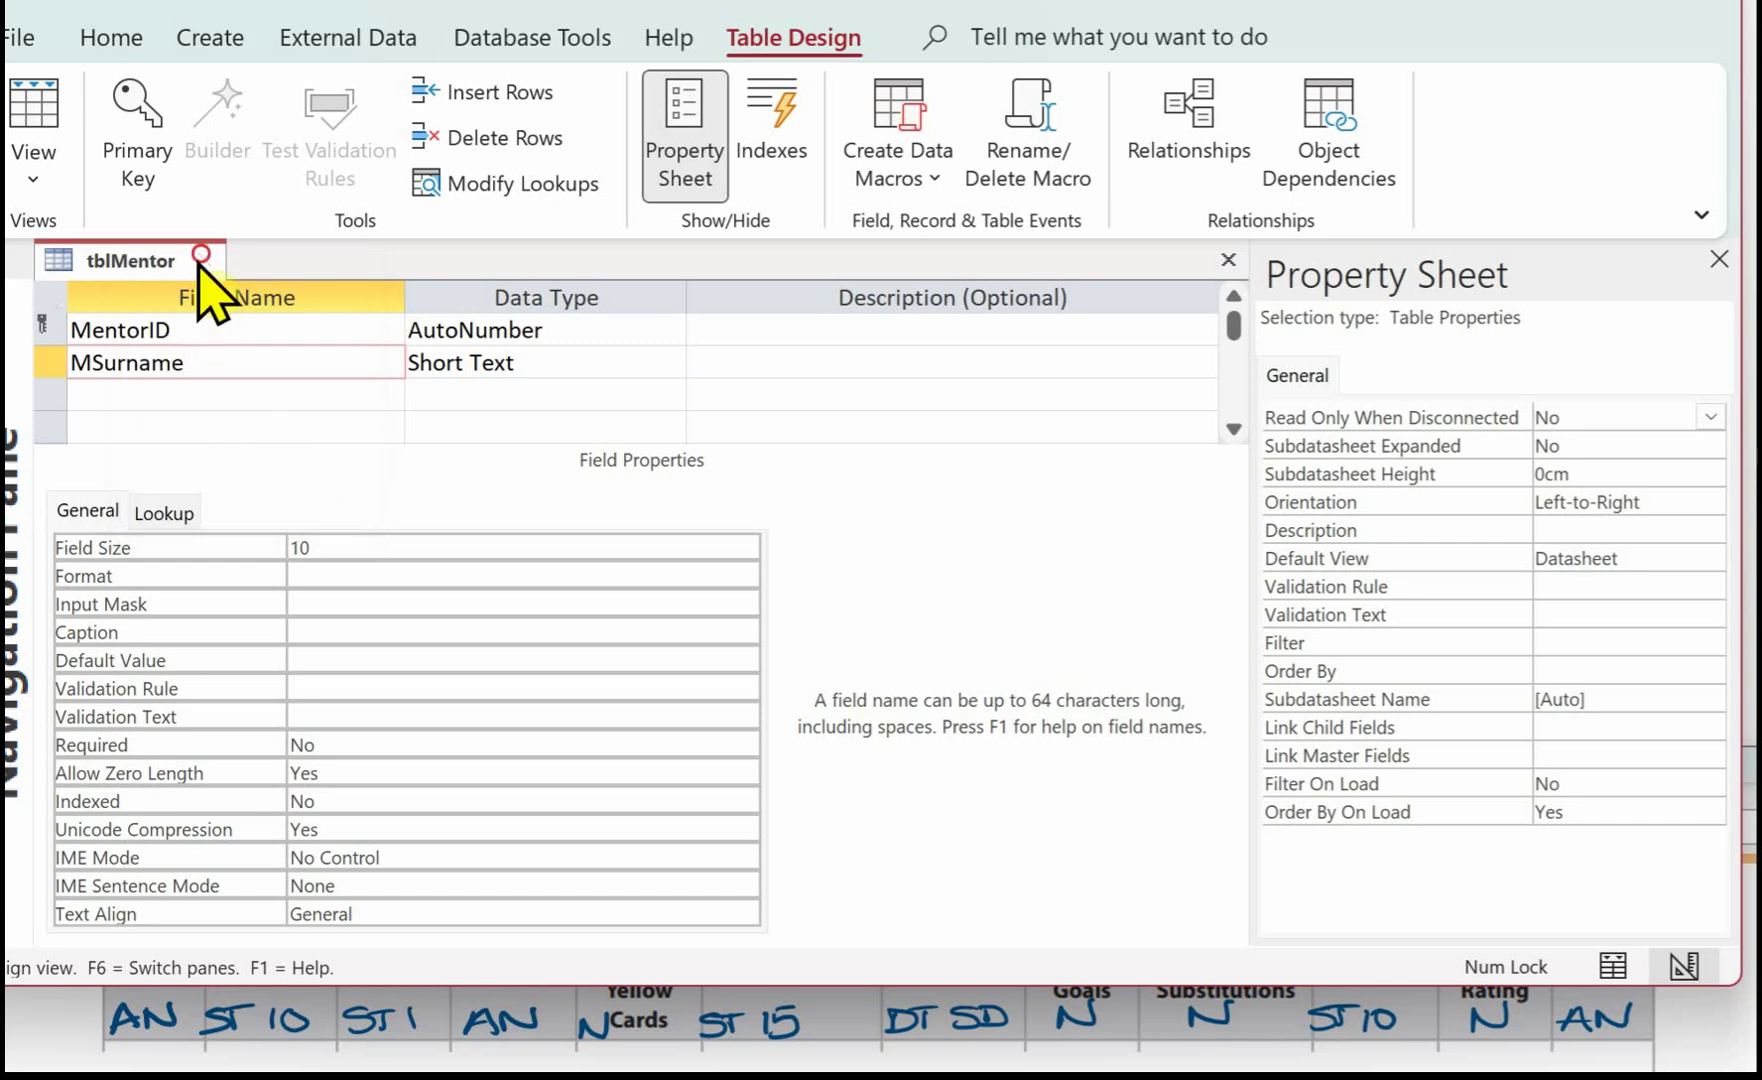
pyautogui.click(203, 260)
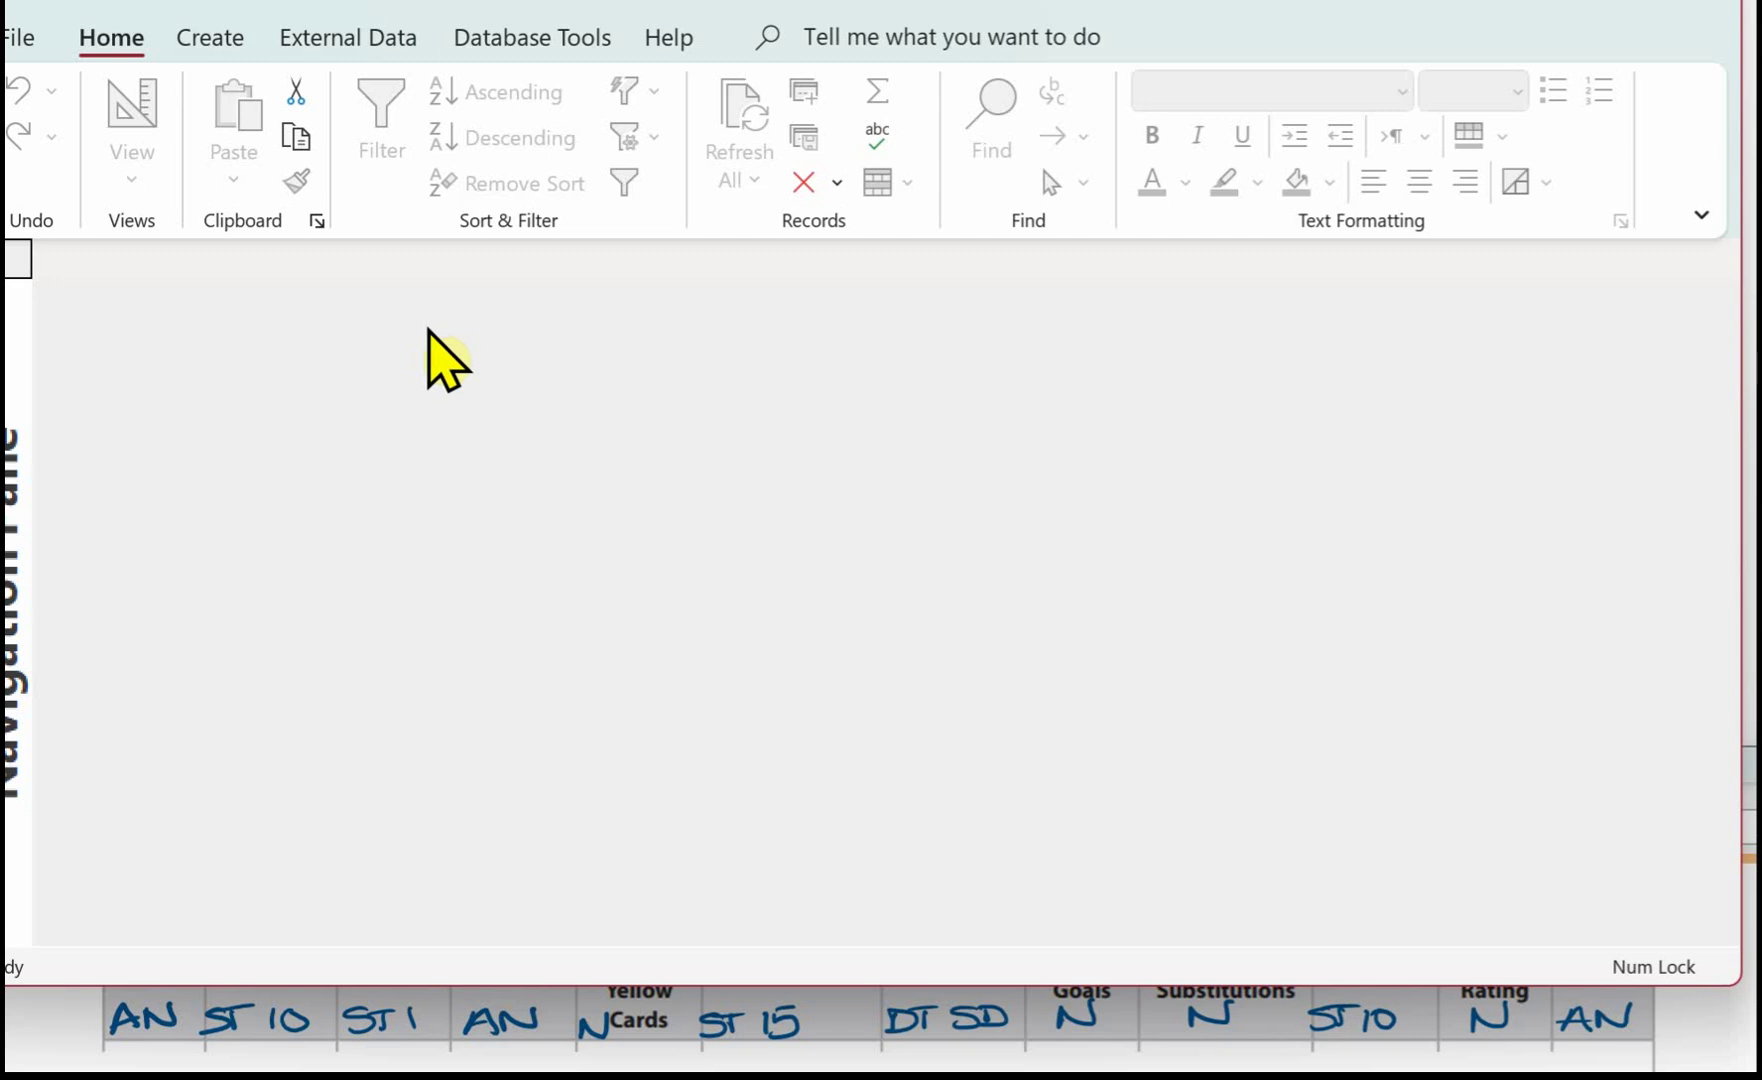
# Step: Create a new blank table and save it as tblPosition in Design View
pyautogui.click(214, 40)
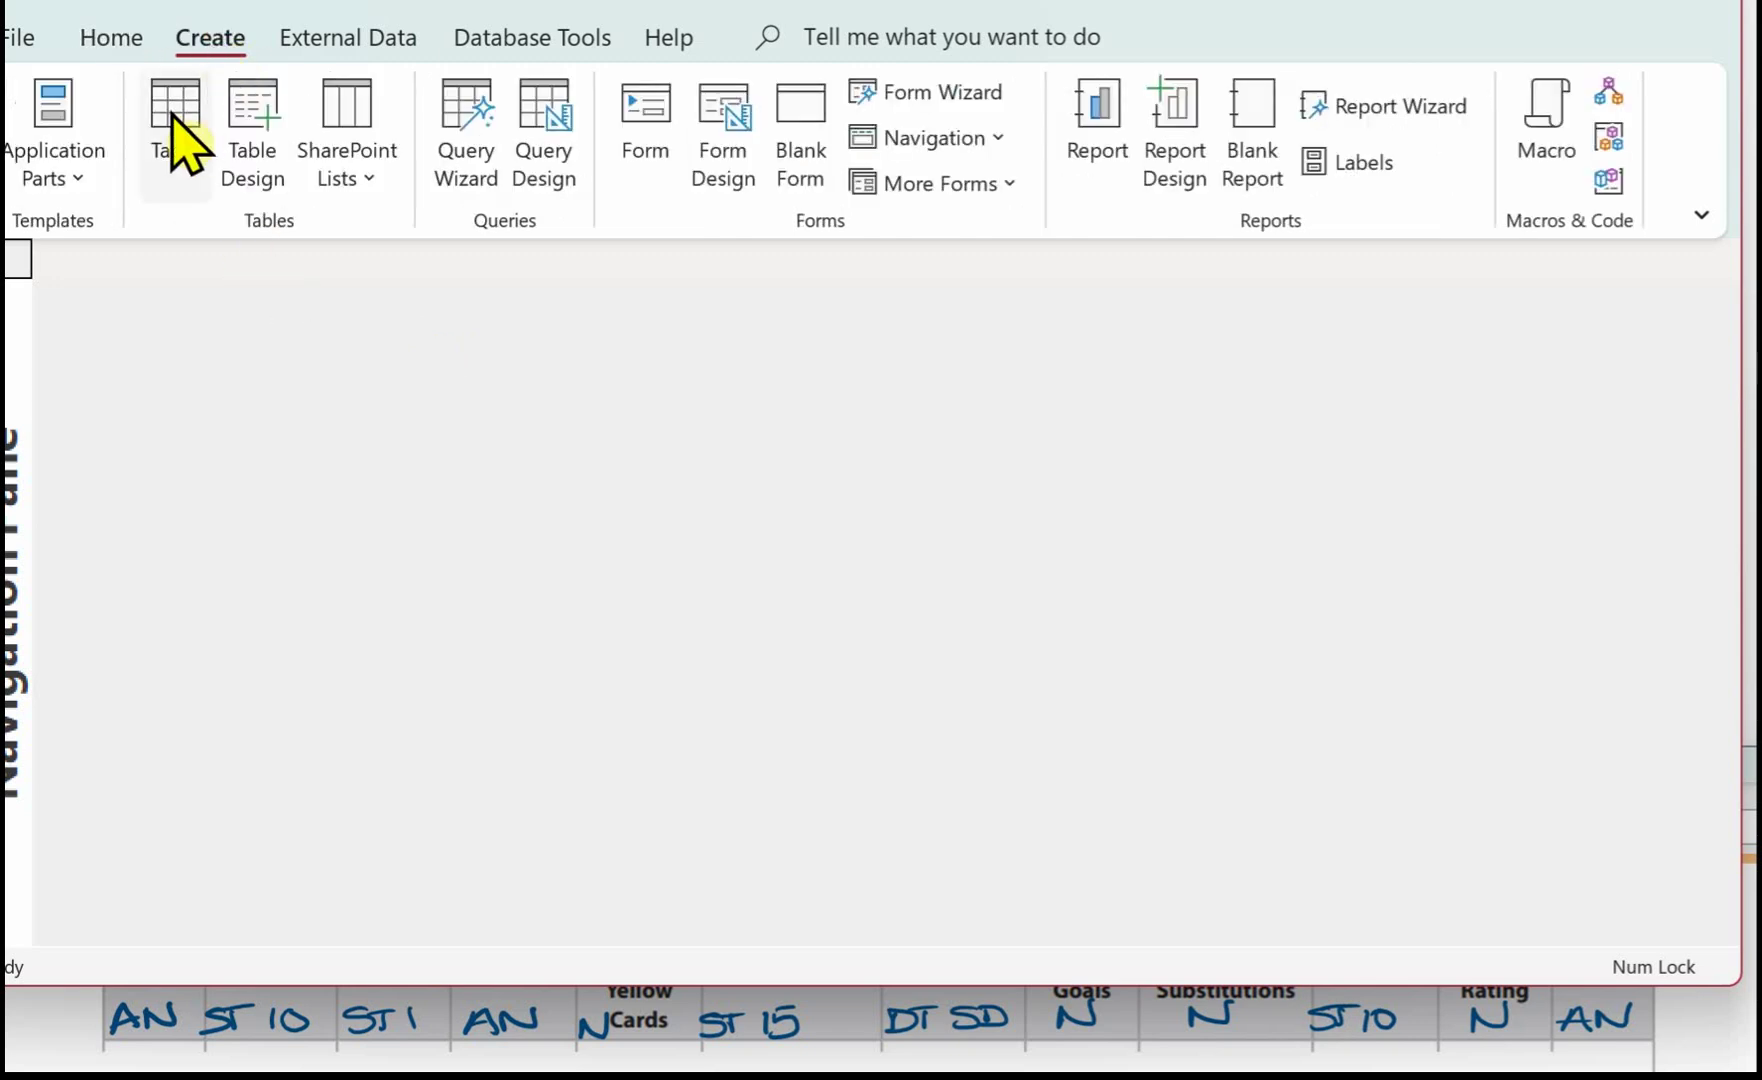
pyautogui.click(176, 142)
pyautogui.rightClick(128, 263)
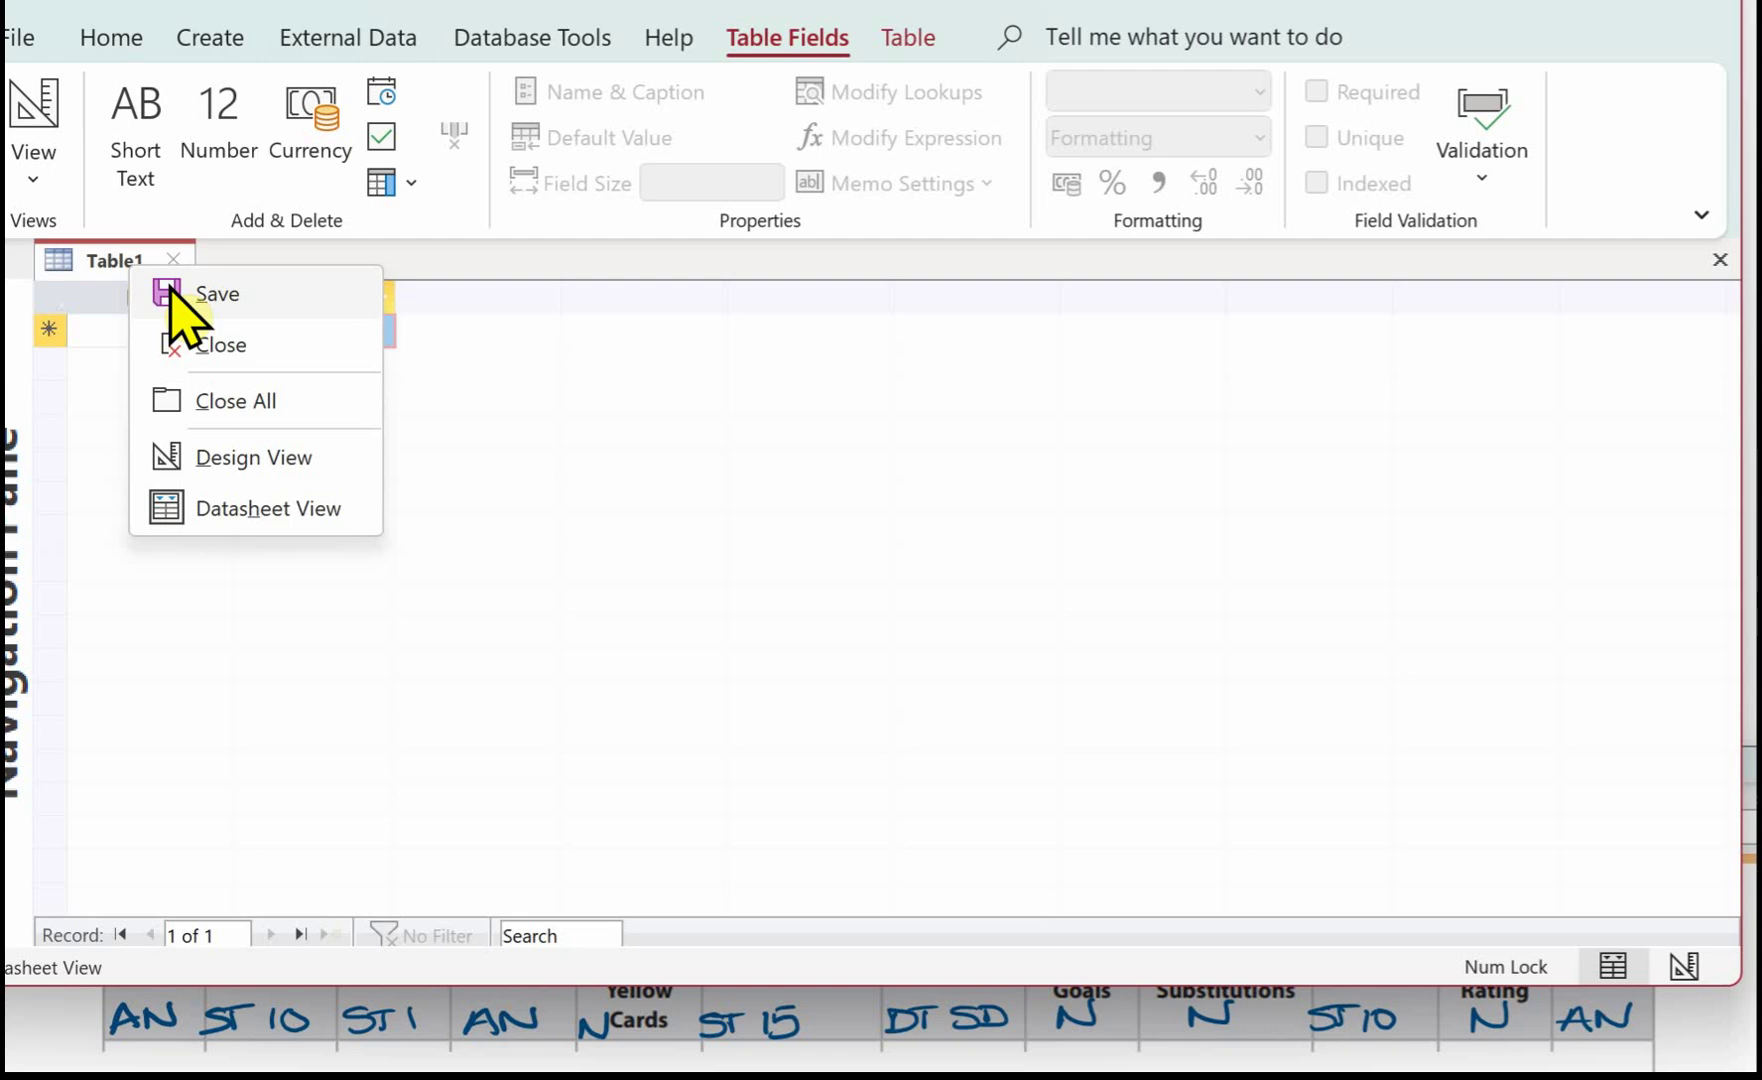
pyautogui.click(222, 460)
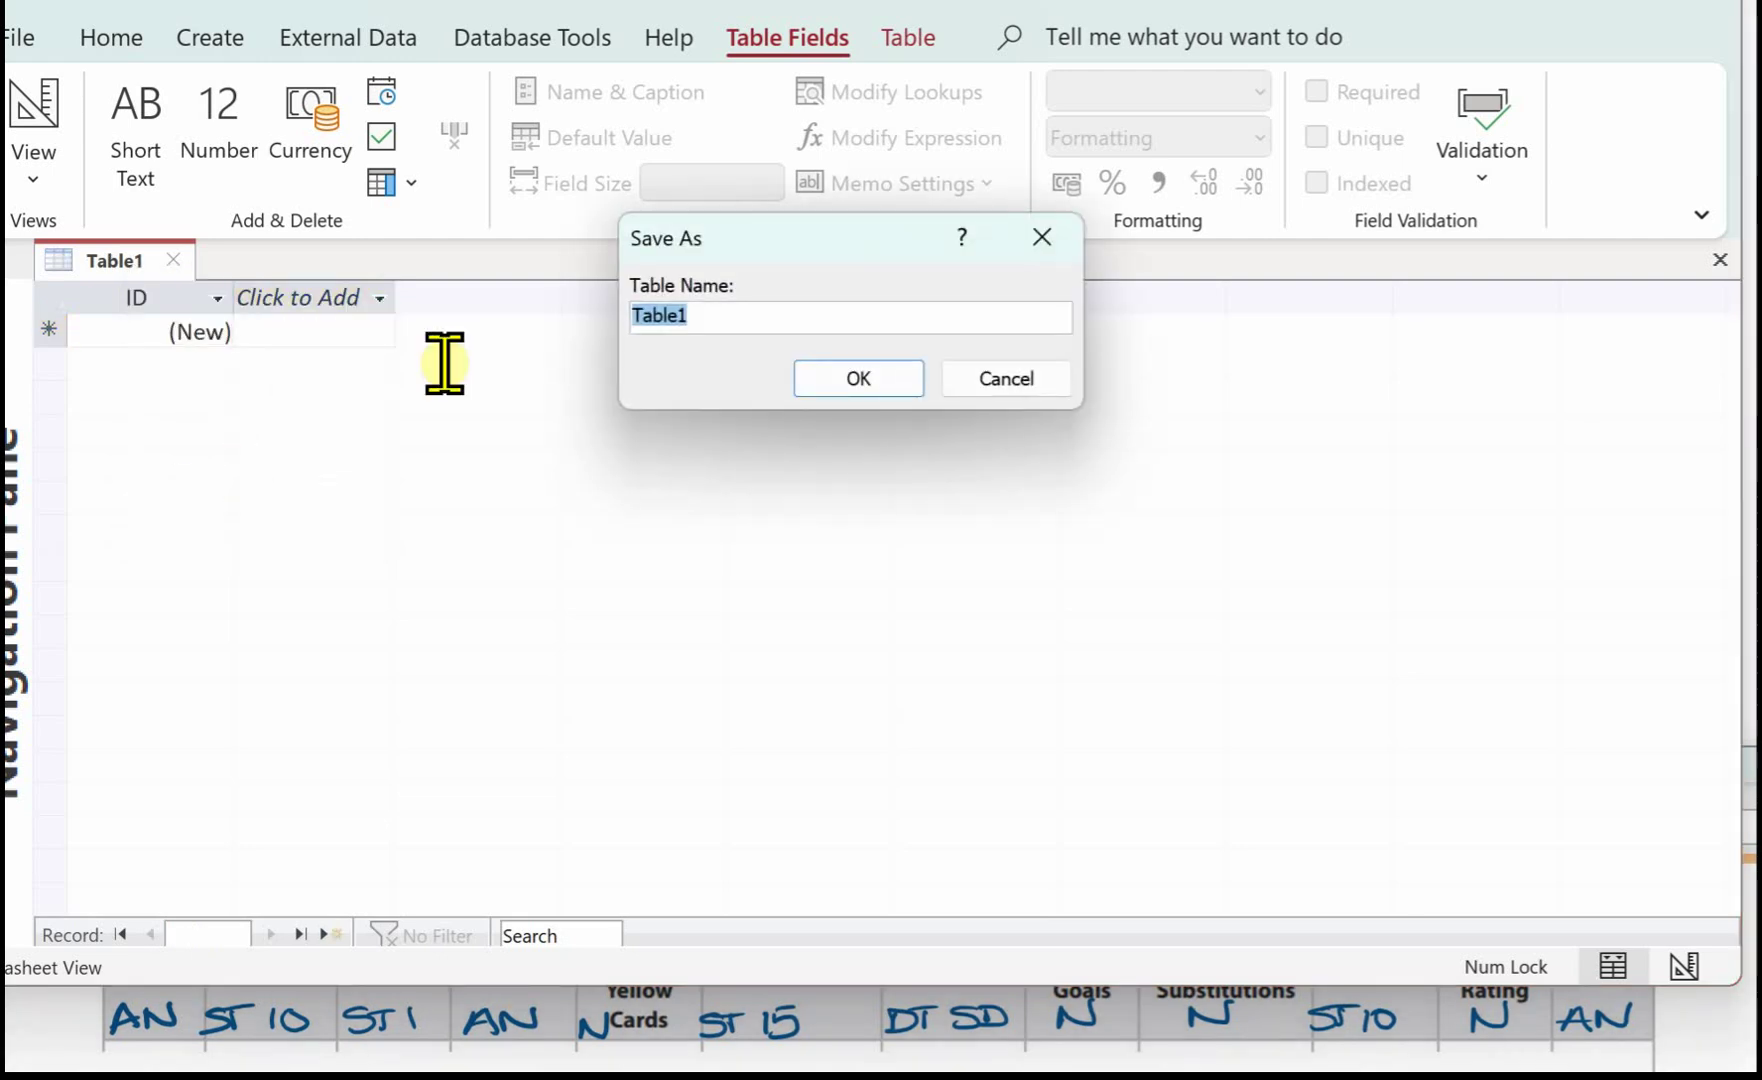
pyautogui.press('BackSpace')
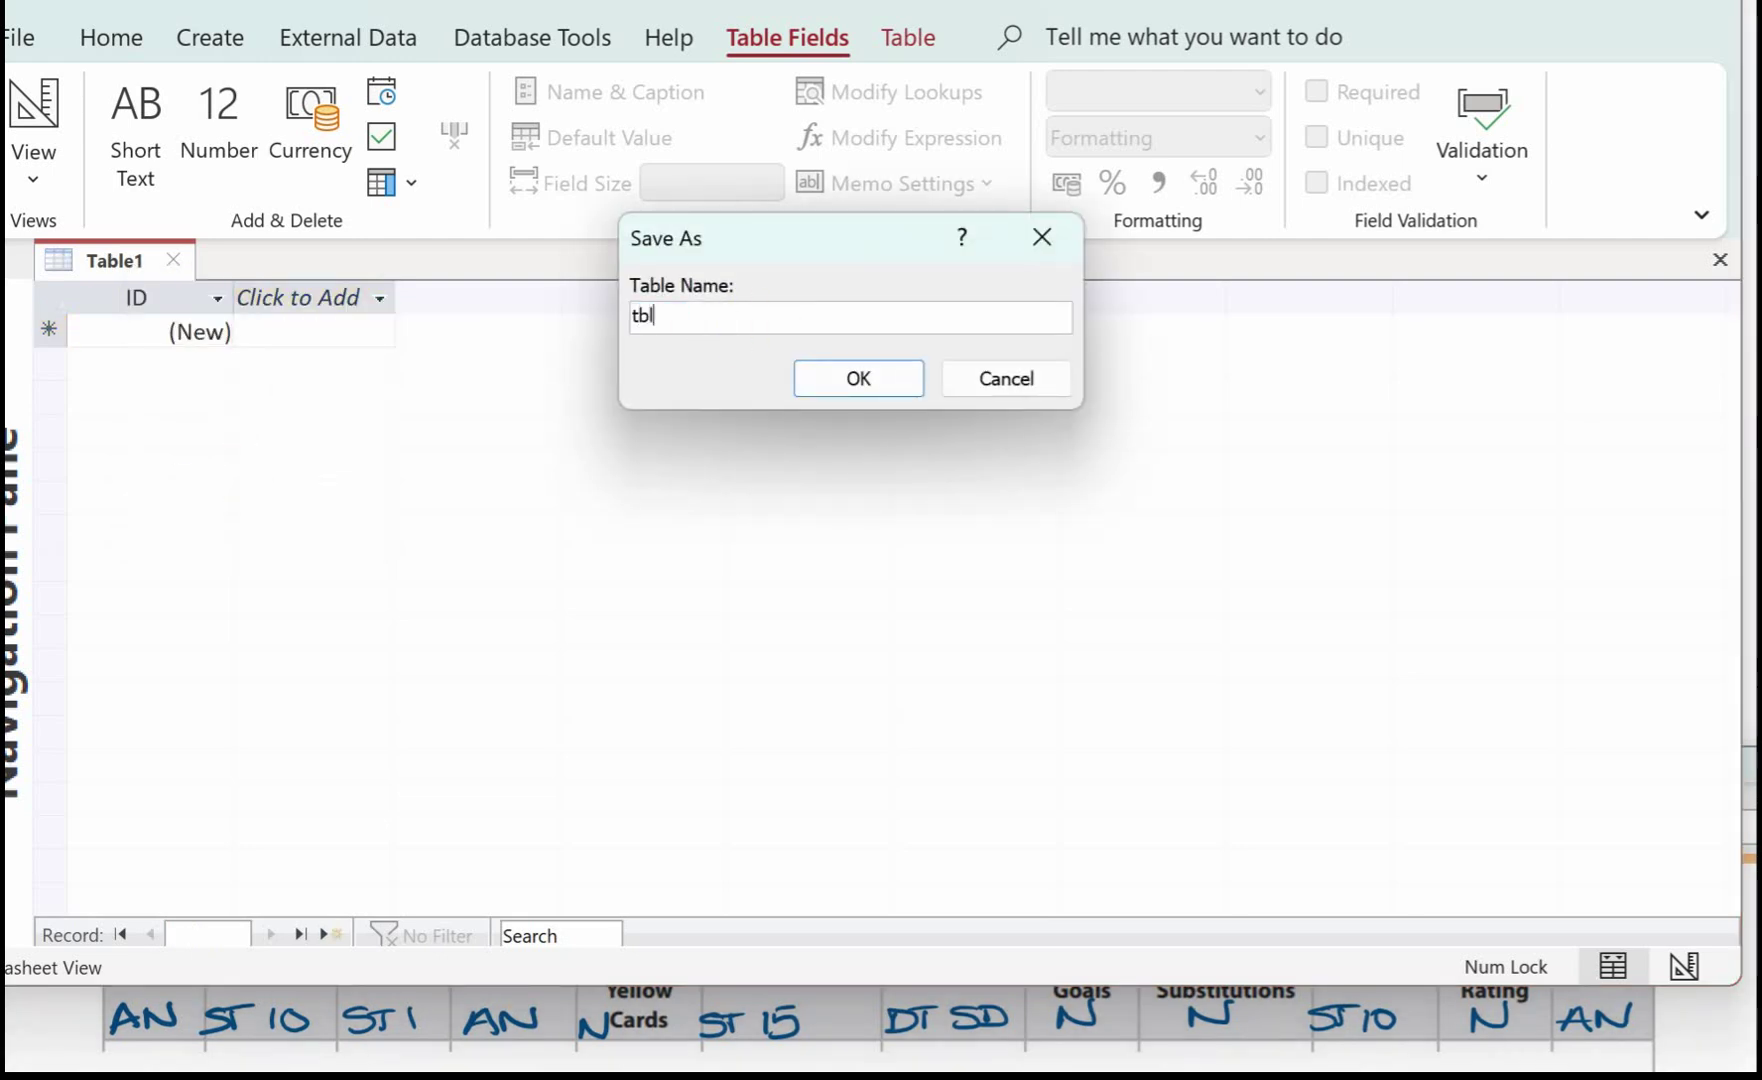
pyautogui.write('tblPosition')
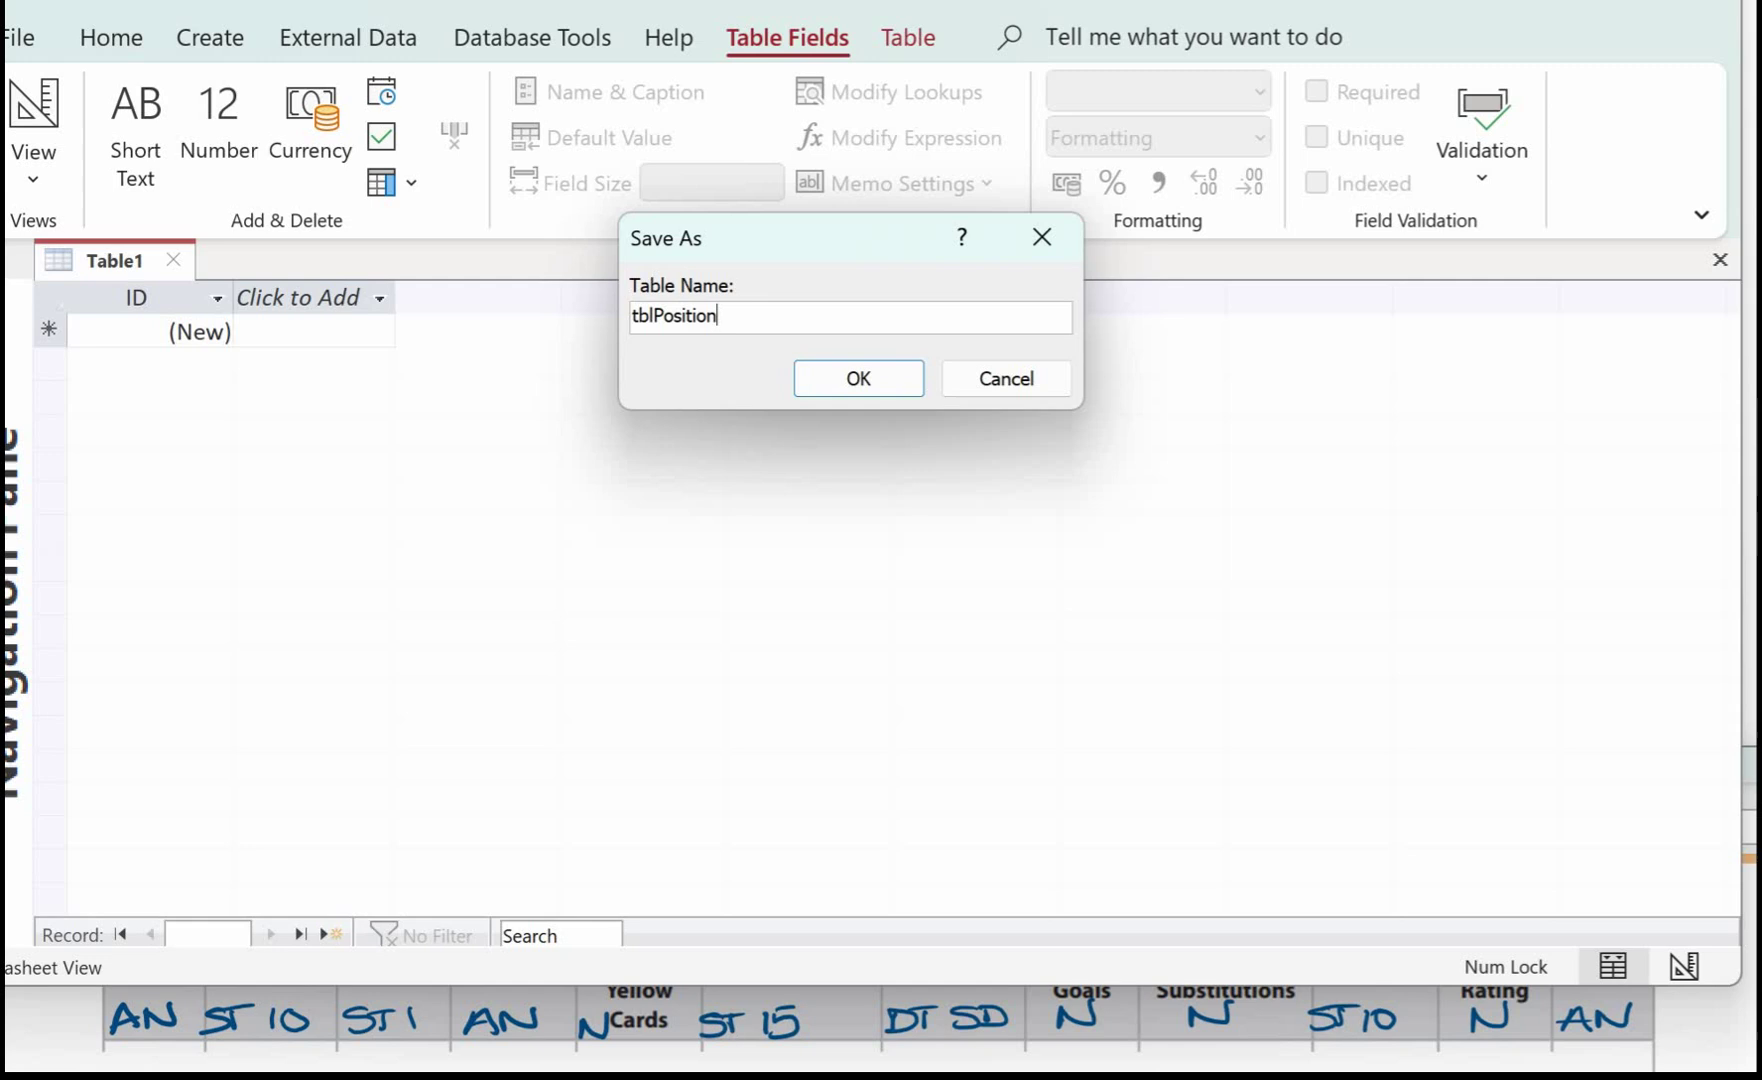
pyautogui.click(858, 378)
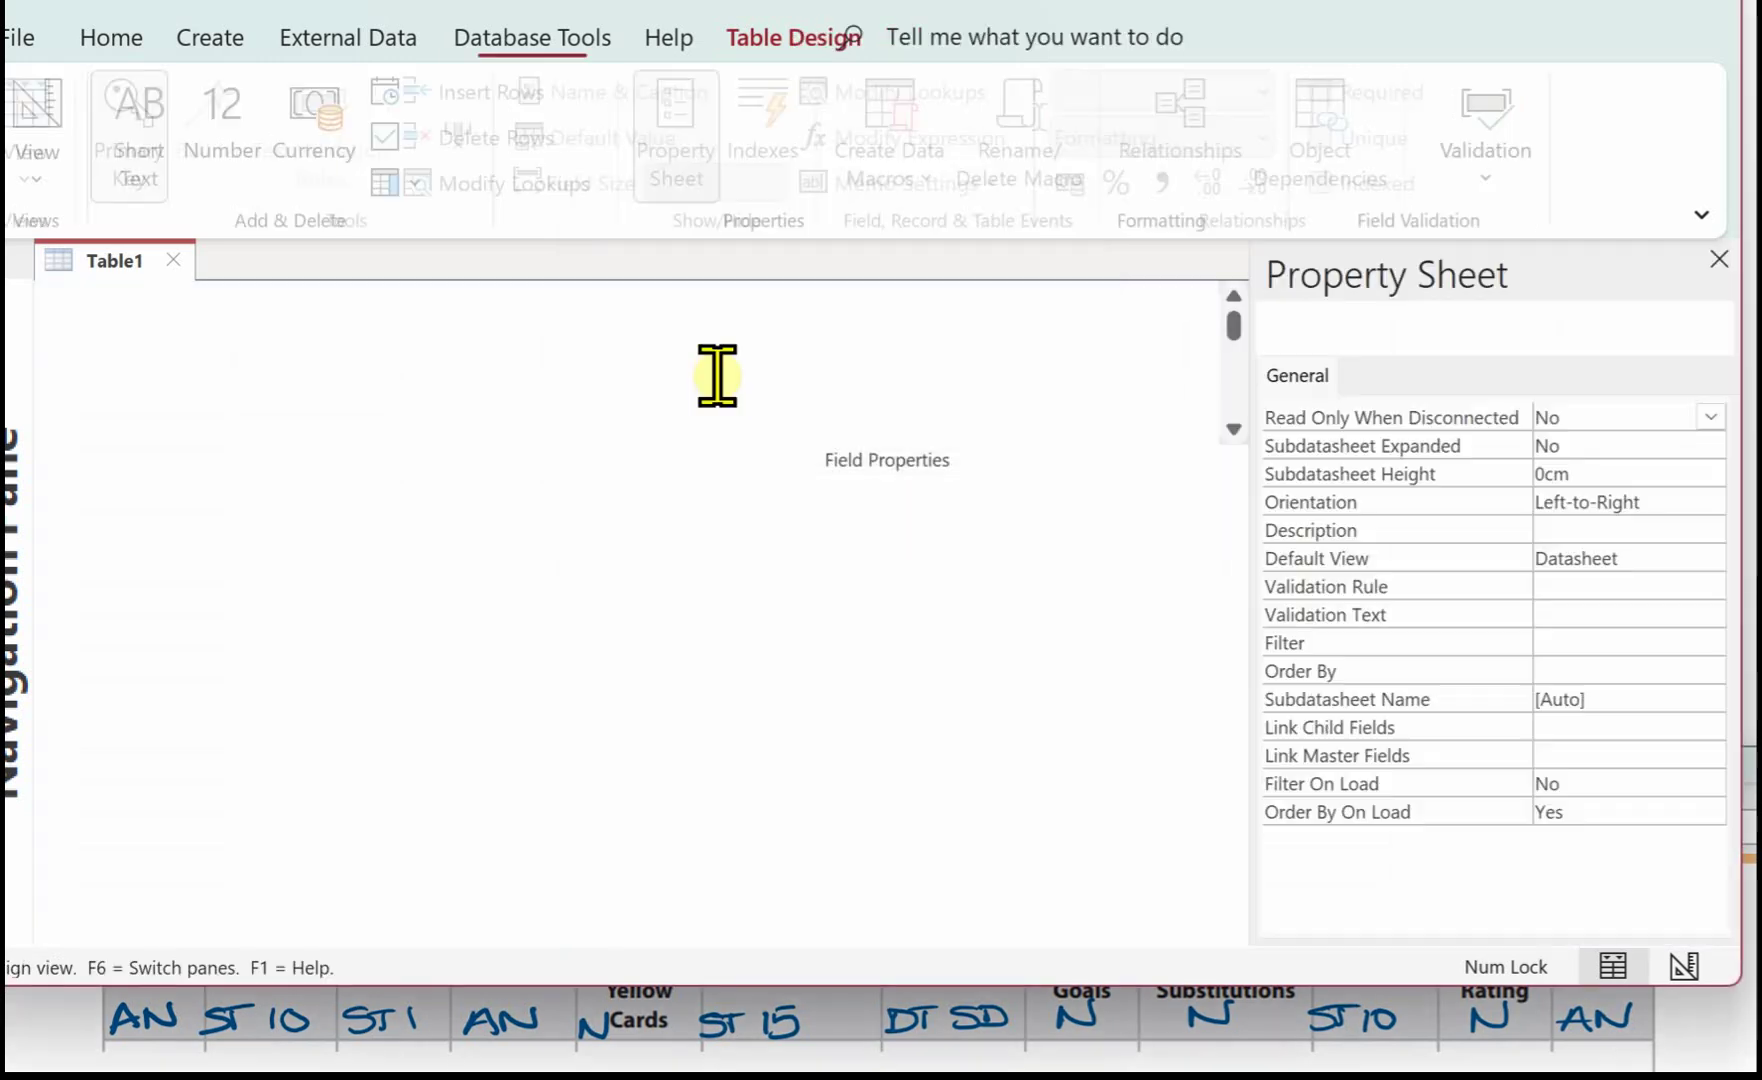
# Step: Rename the default ID field to PositionID
pyautogui.click(89, 333)
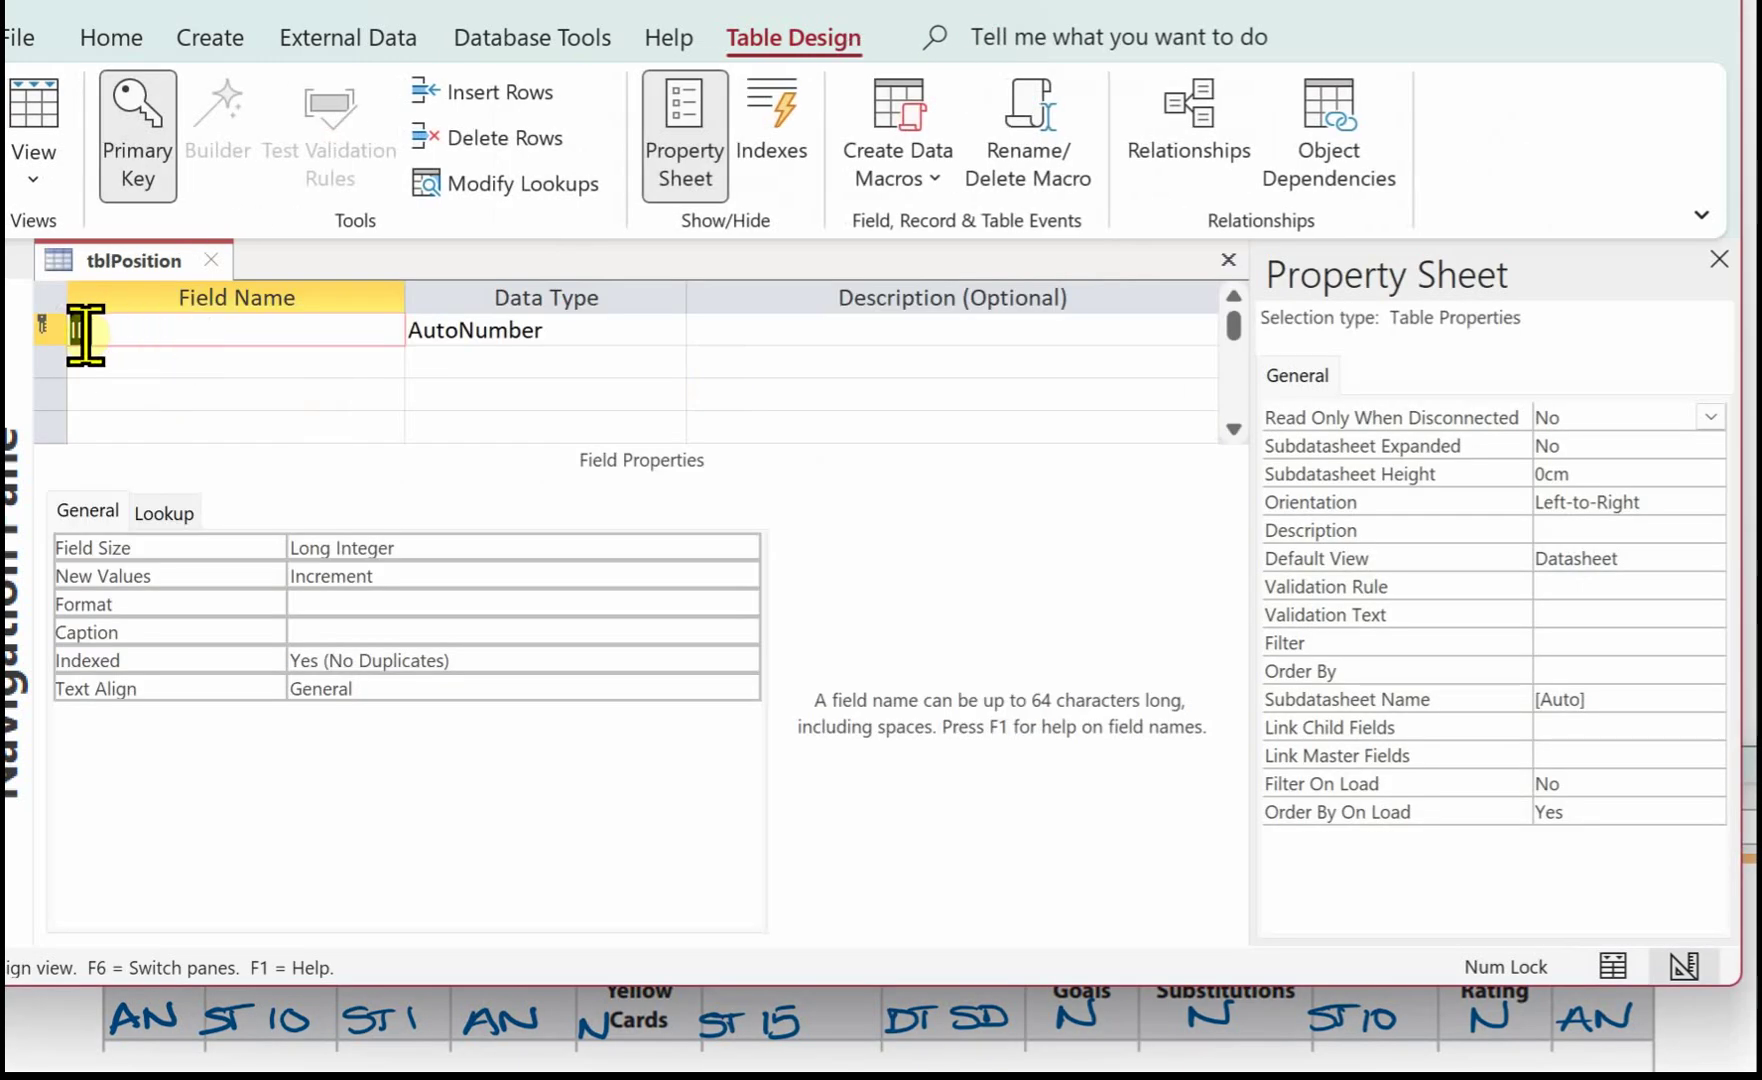
pyautogui.press('Home')
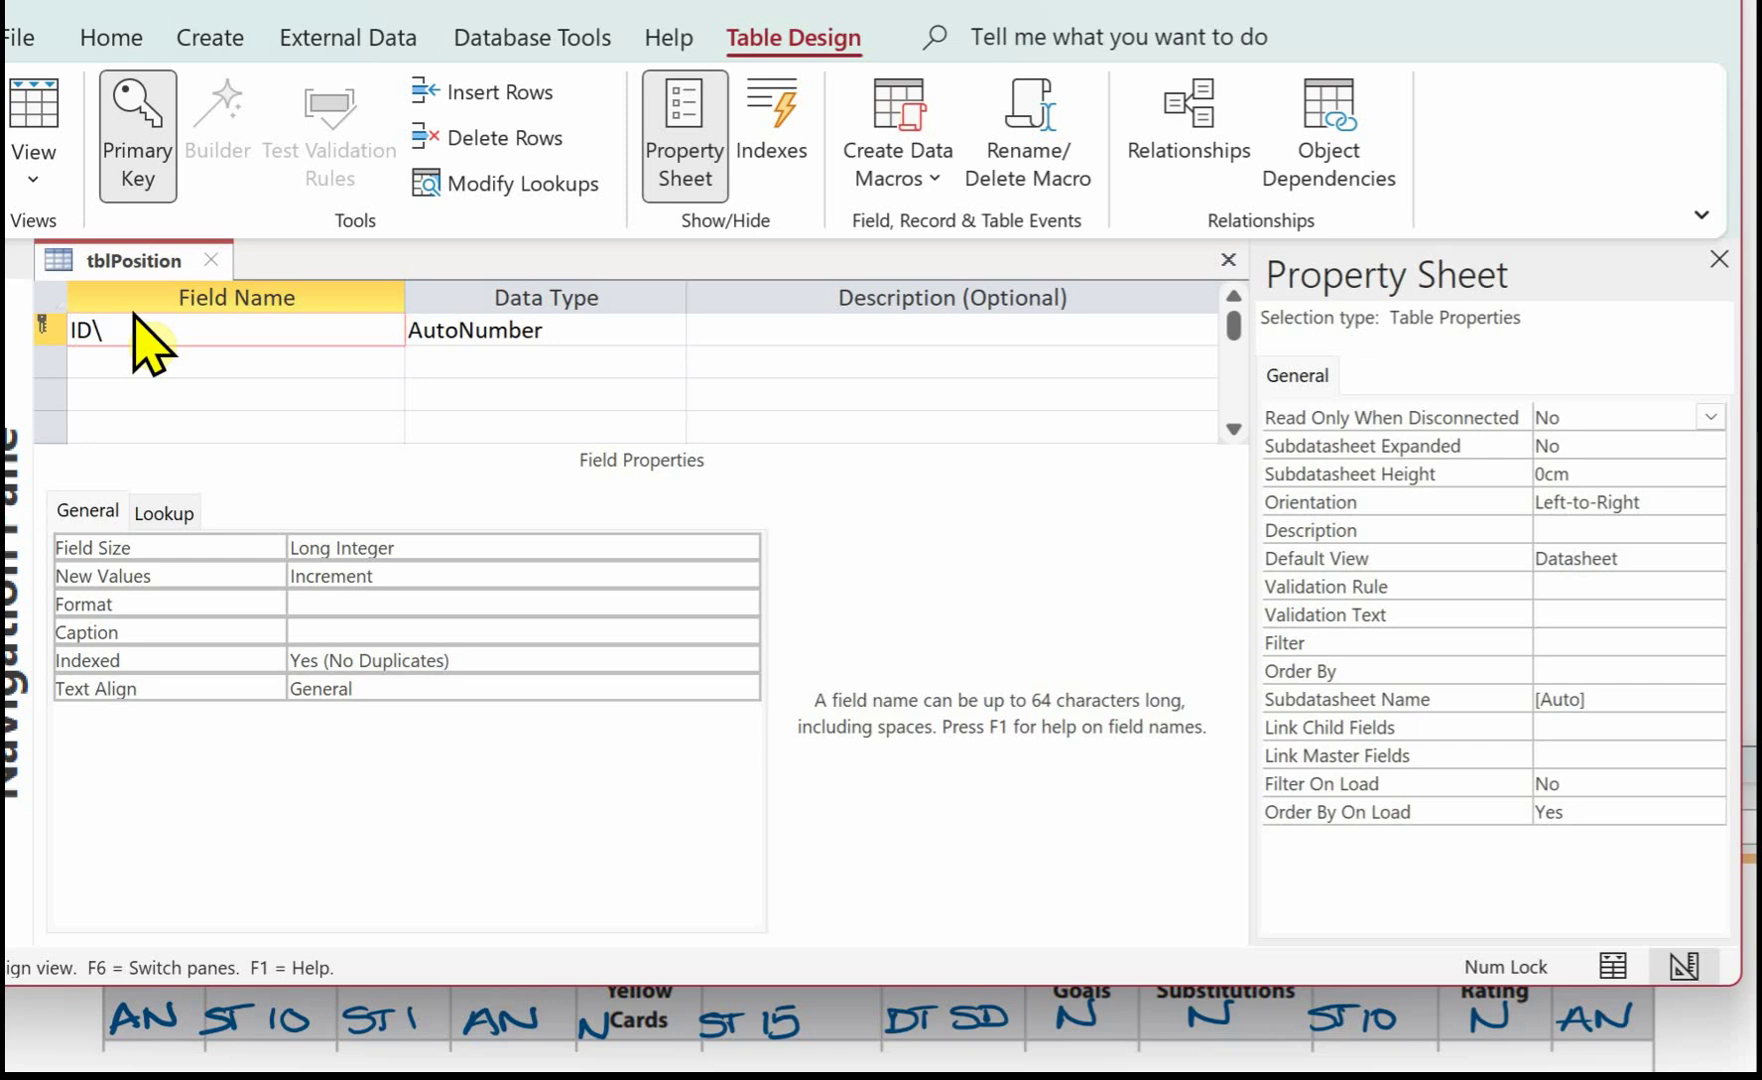
pyautogui.write('PositionID')
pyautogui.press('Delete')
pyautogui.press('Delete')
pyautogui.press('Tab')
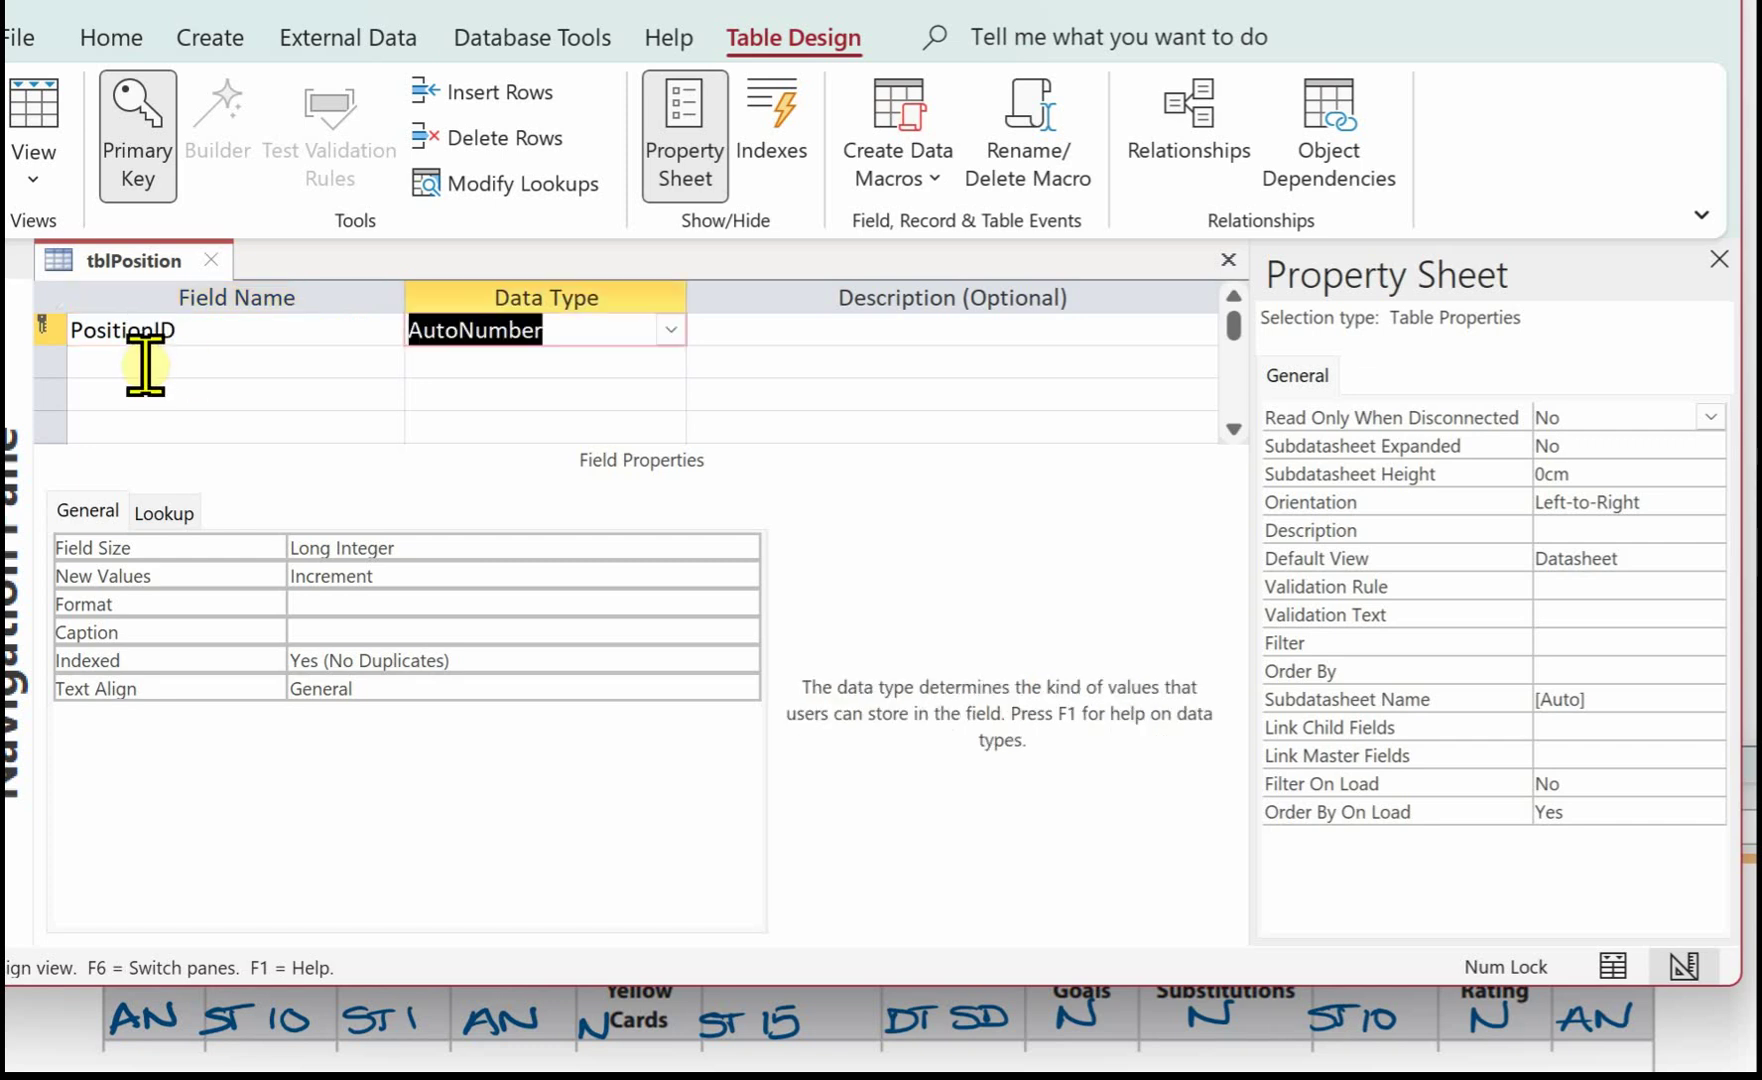
# Step: Add PosName as Short Text with field size 15, then save and close tblPosition
pyautogui.click(153, 360)
pyautogui.write('P')
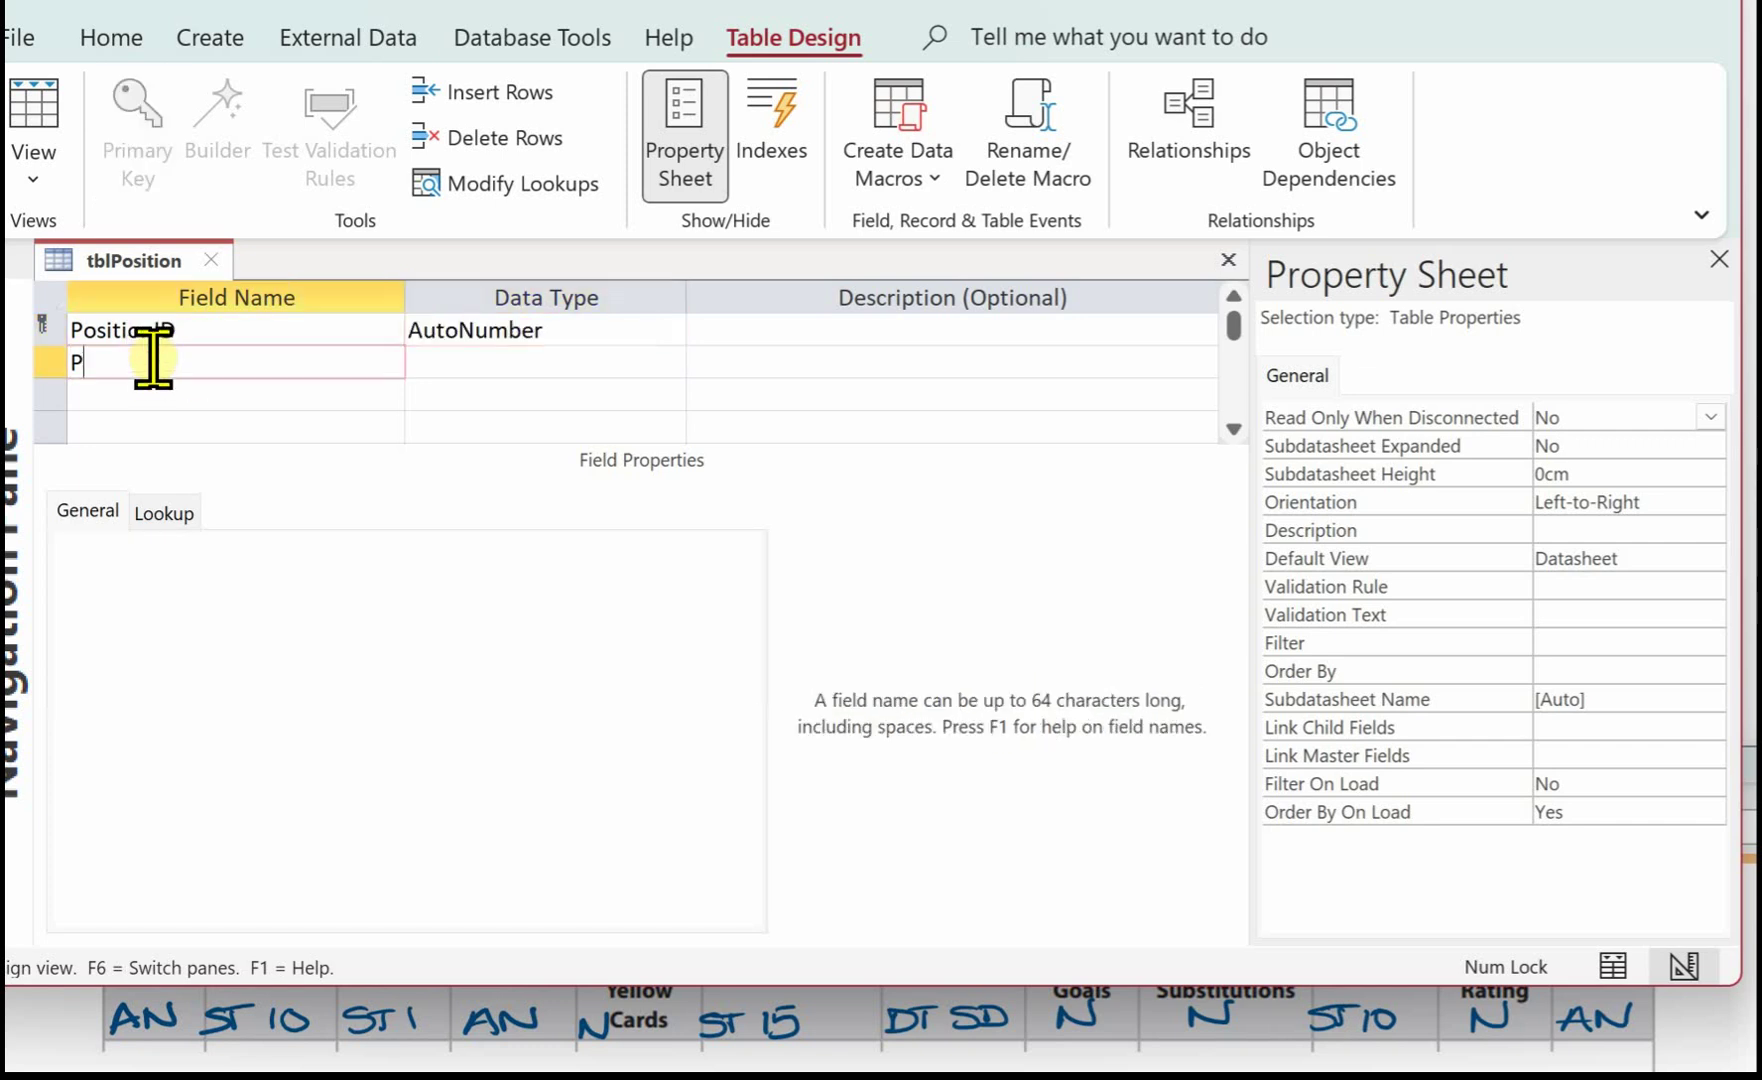
pyautogui.write('osName')
pyautogui.press('Tab')
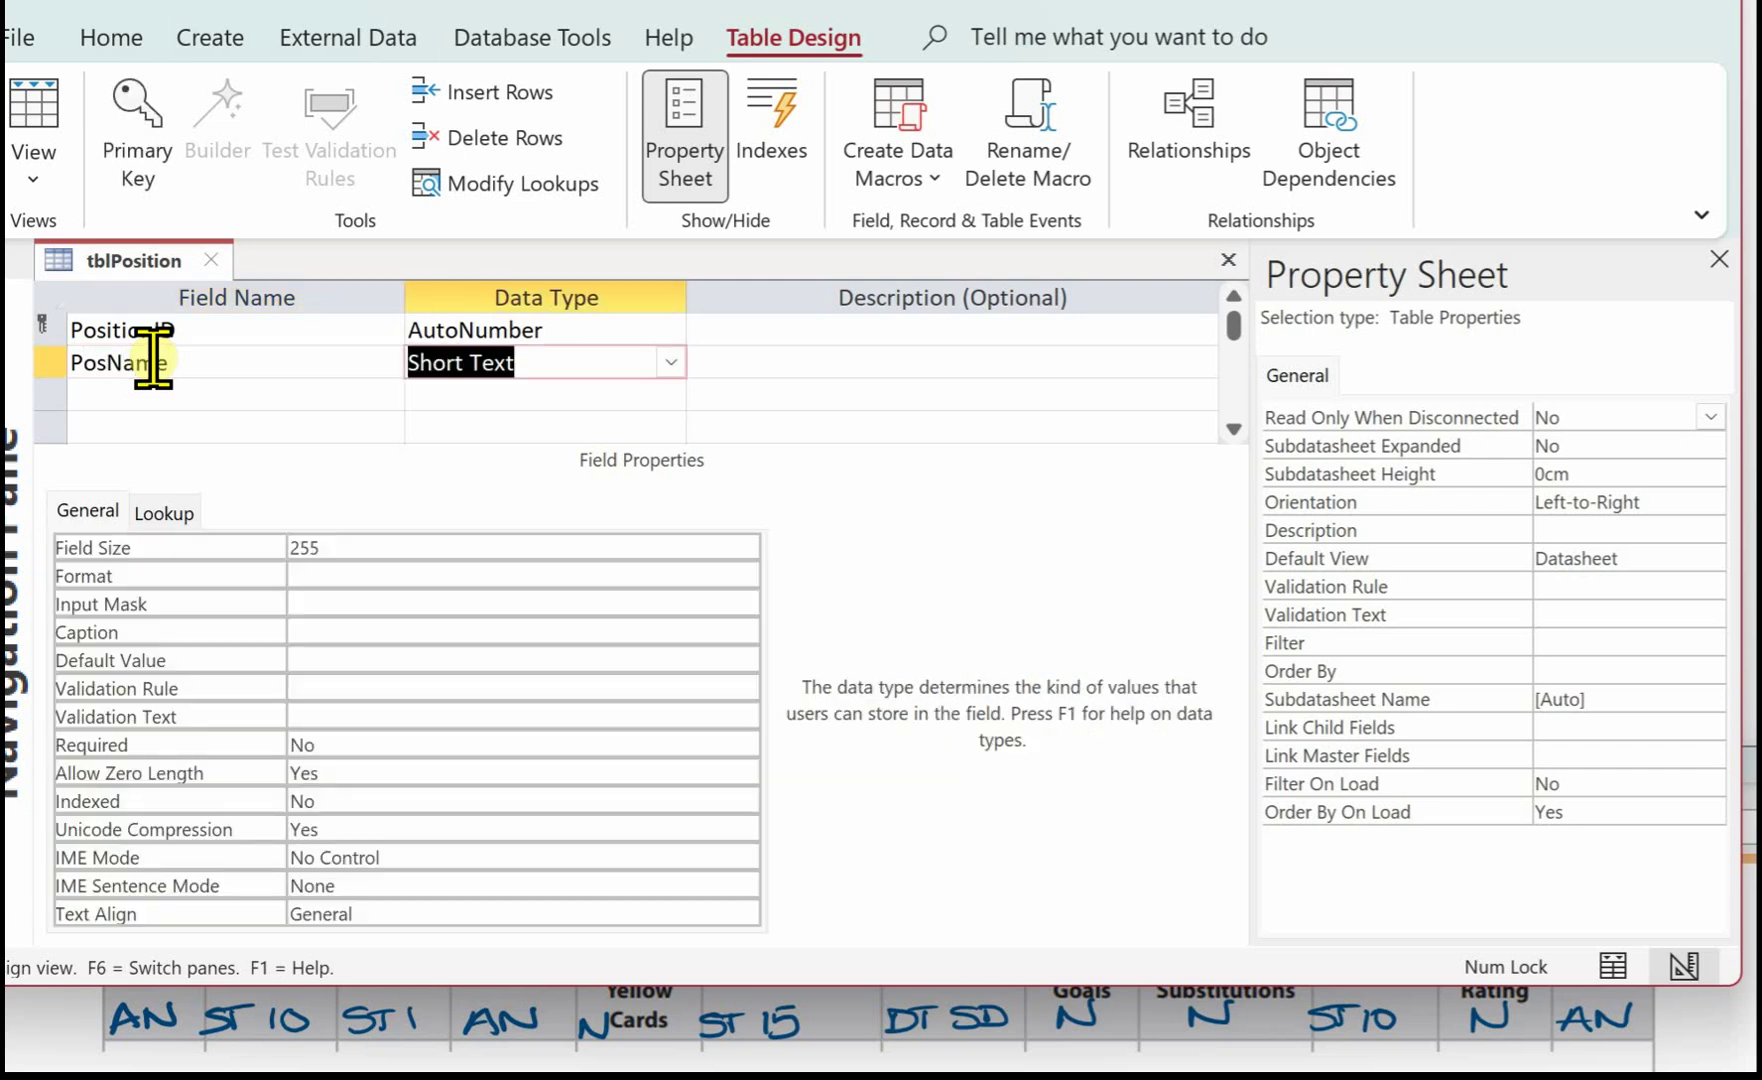
pyautogui.write('s')
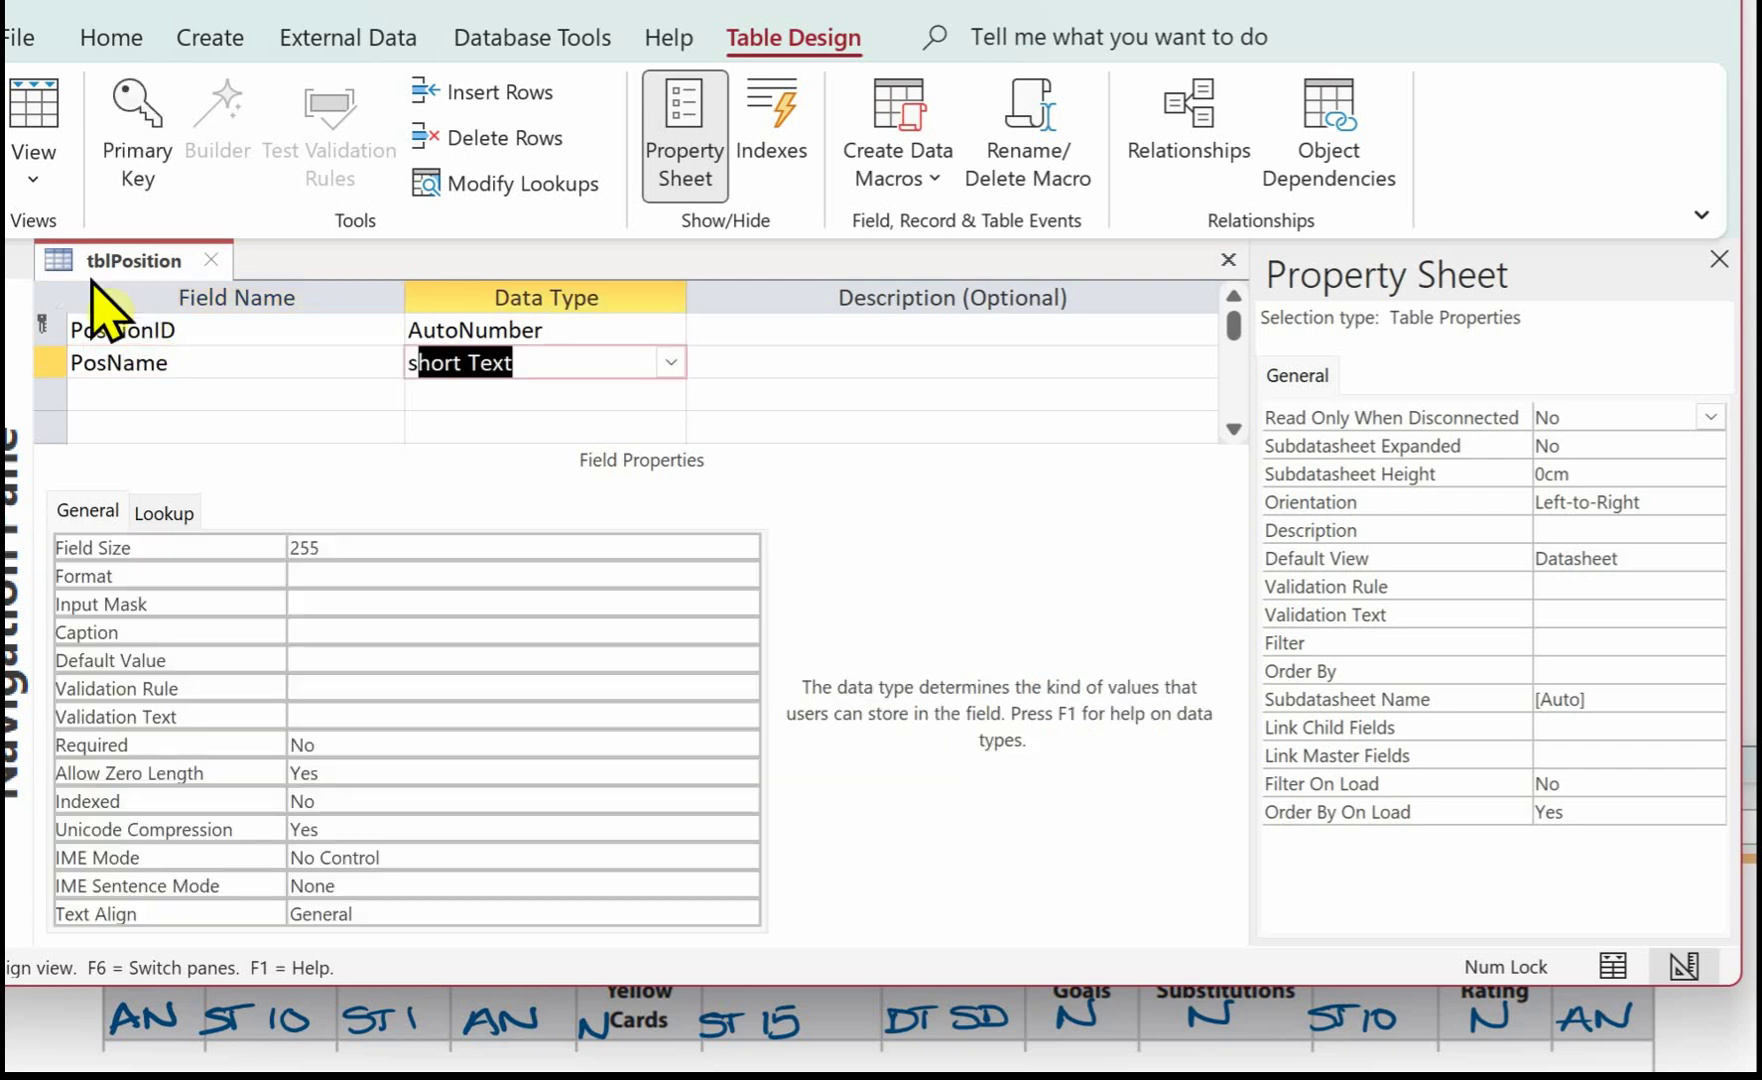
pyautogui.click(336, 552)
pyautogui.click(338, 553)
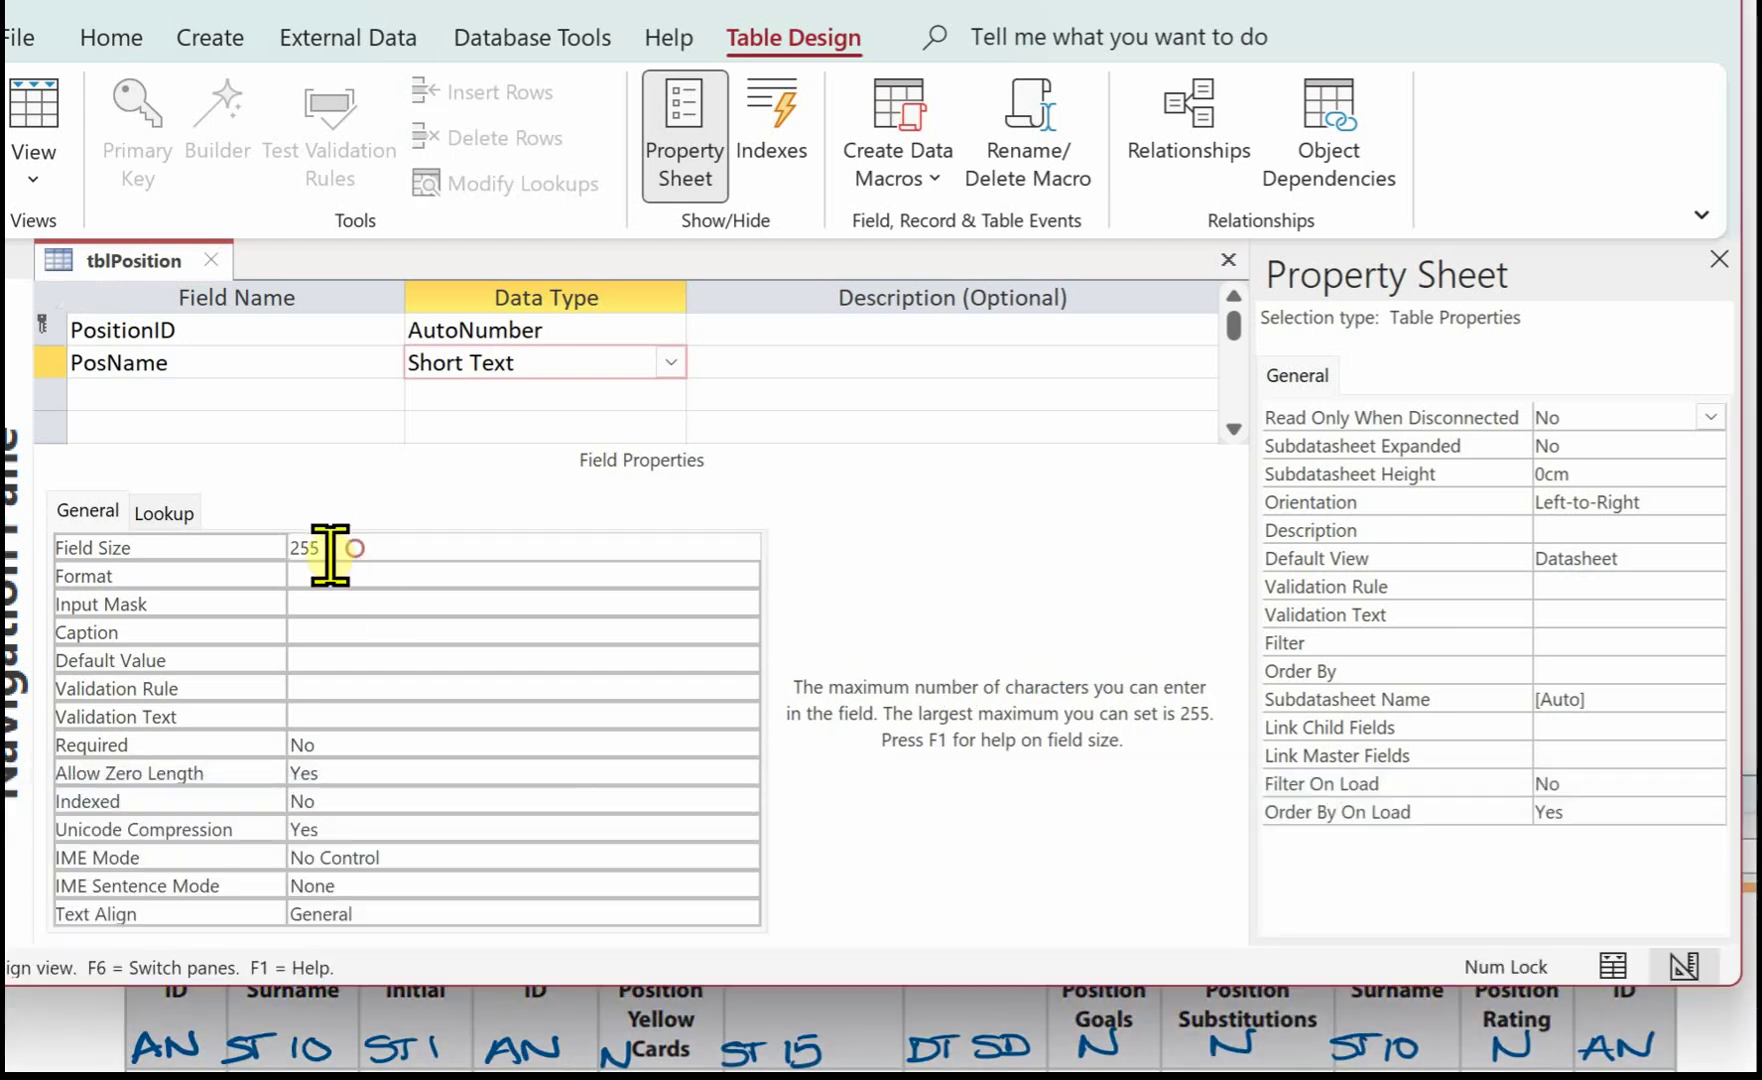
pyautogui.press('BackSpace')
pyautogui.press('BackSpace')
pyautogui.press('BackSpace')
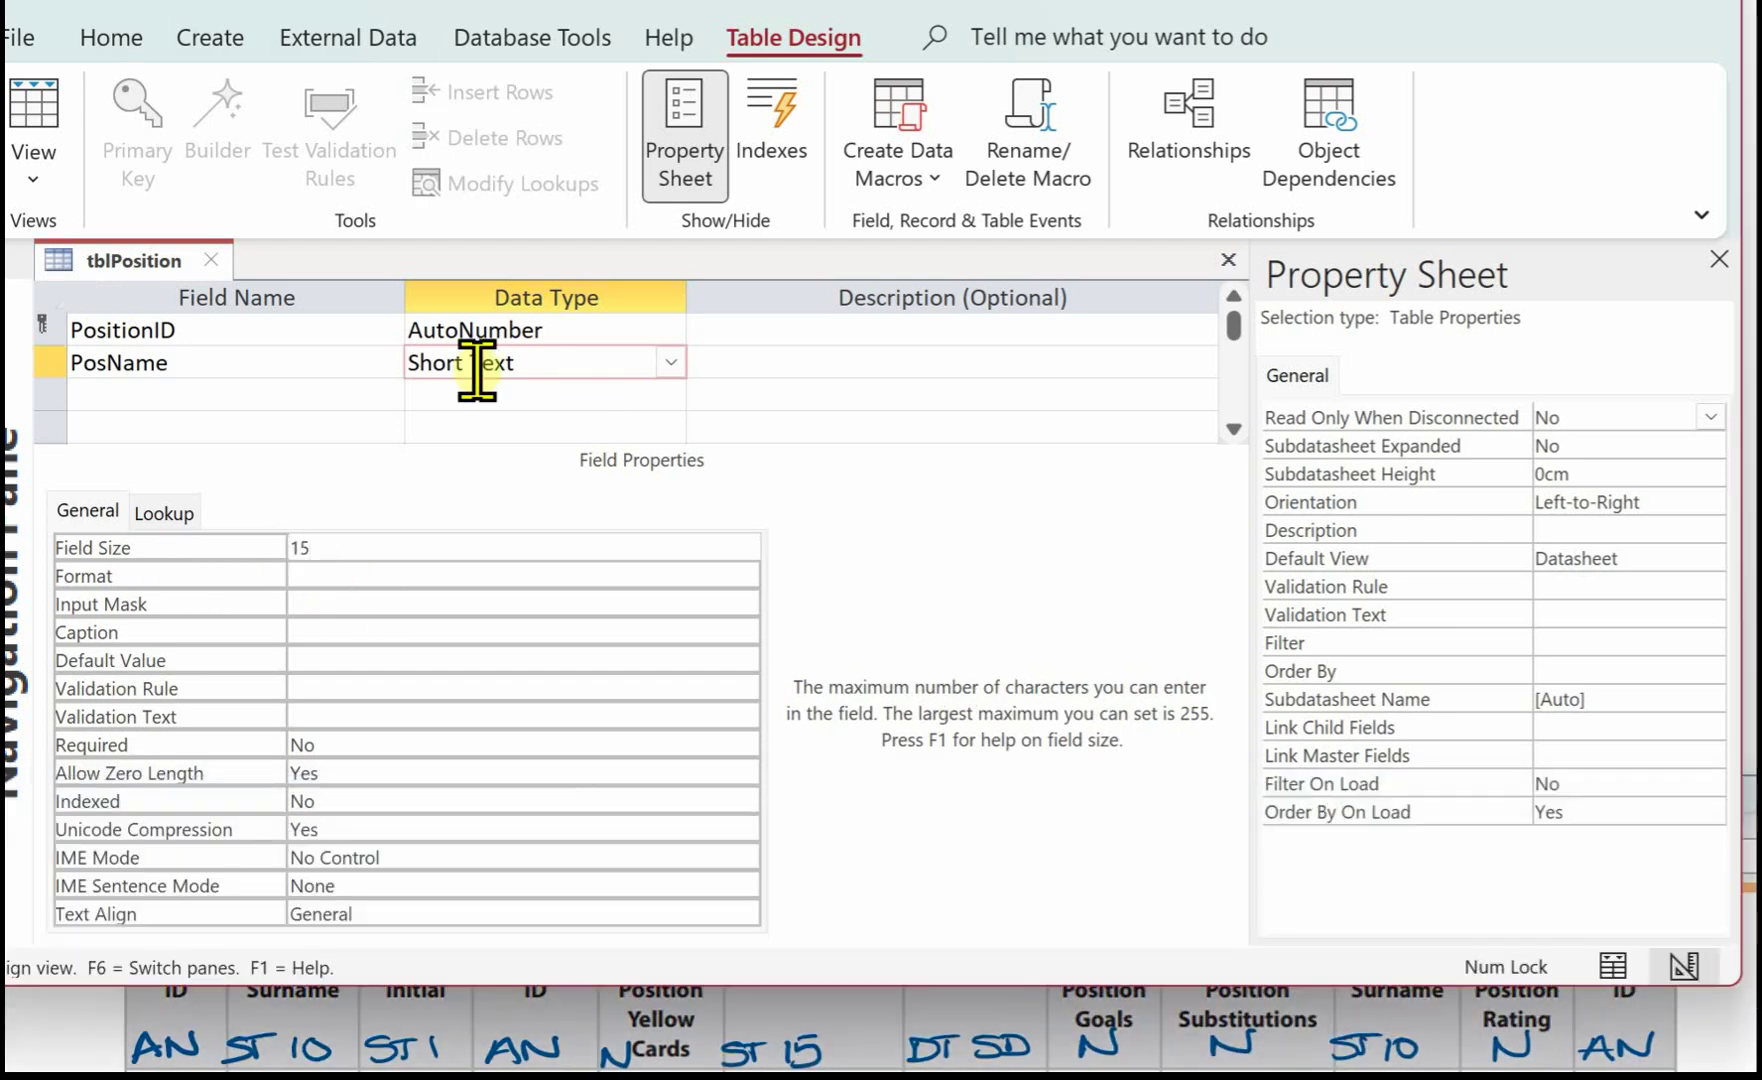
pyautogui.rightClick(130, 262)
pyautogui.click(193, 285)
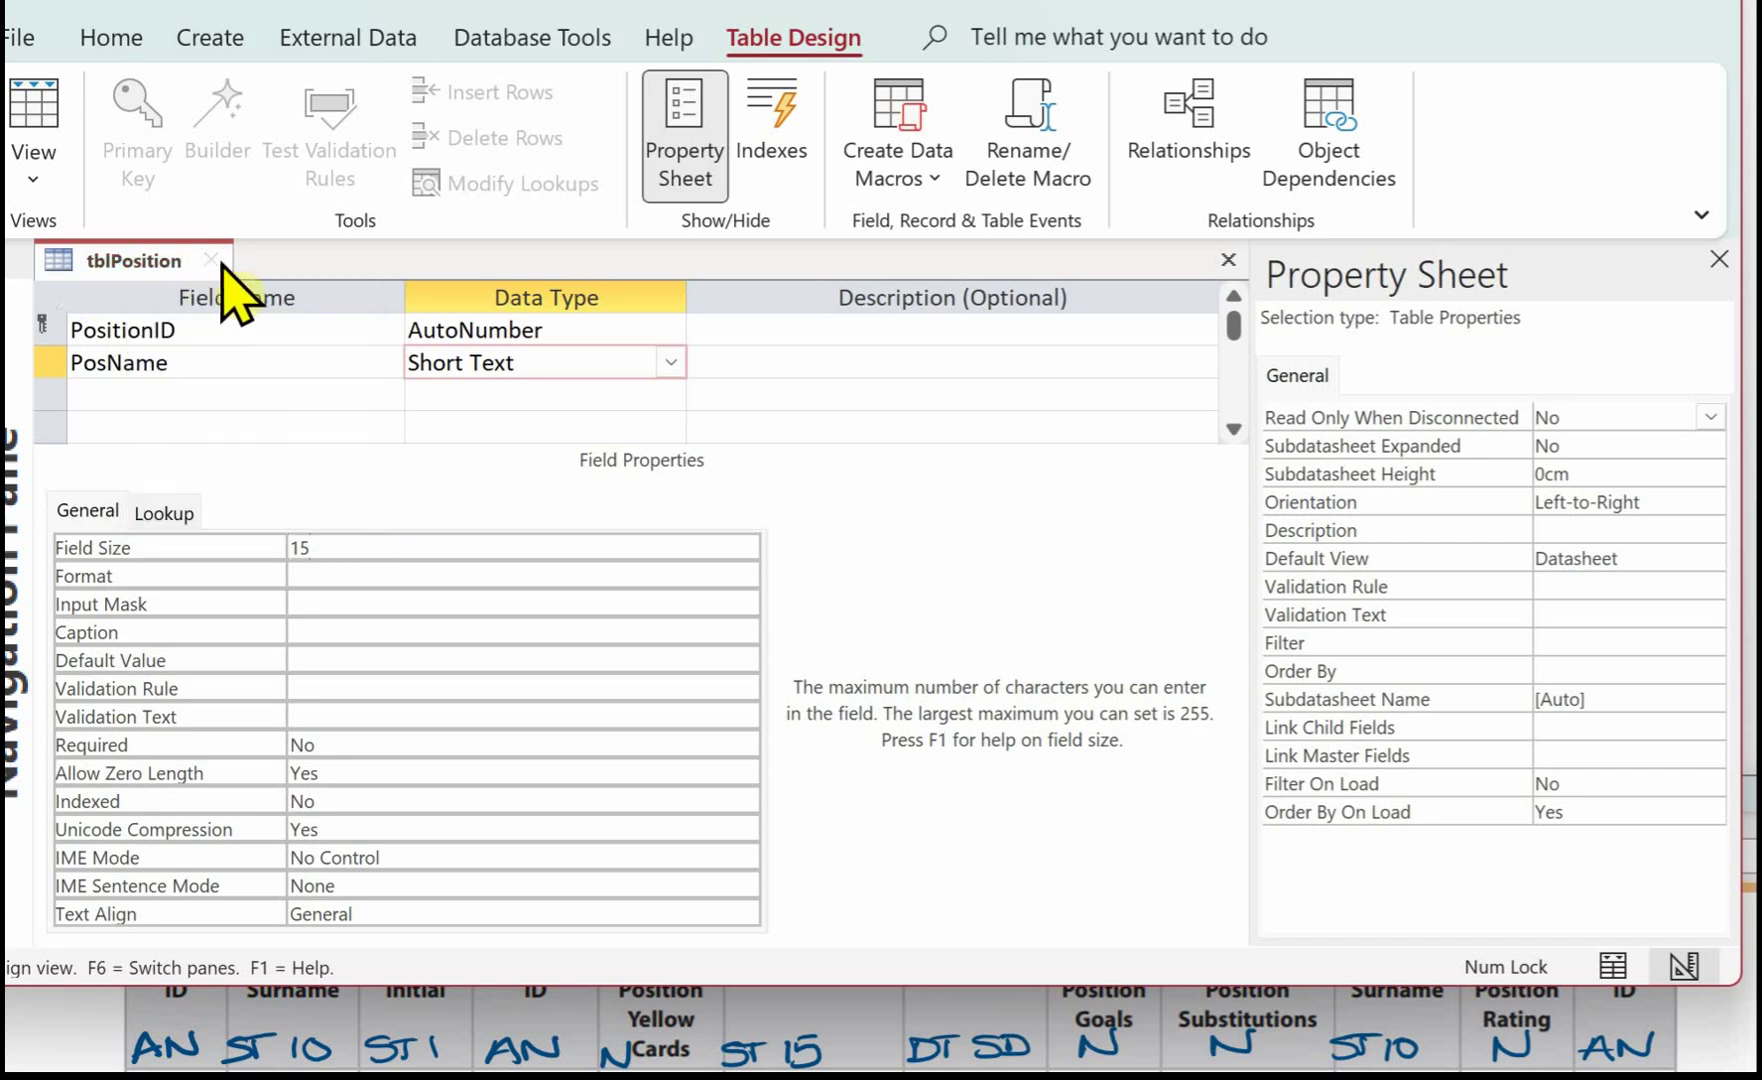
pyautogui.click(210, 261)
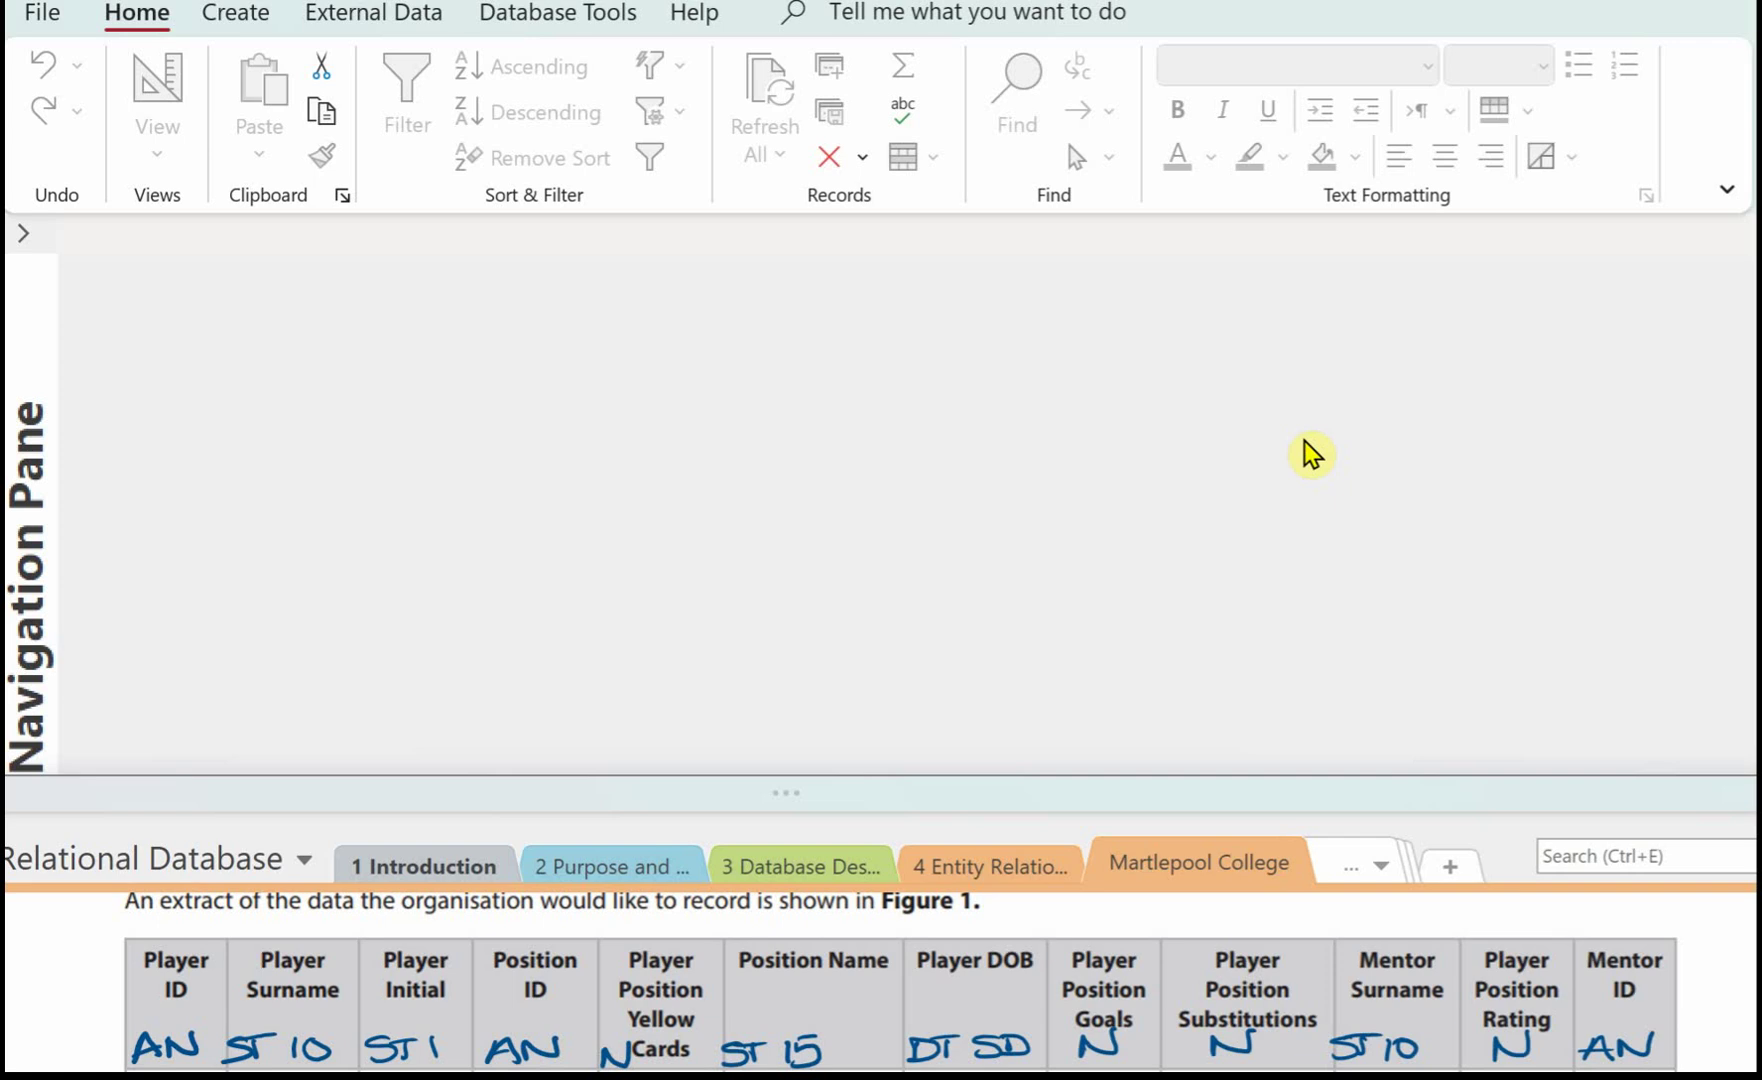
# Step: Create another blank table and save it as tblPlayer in Design View
pyautogui.click(232, 20)
pyautogui.click(232, 20)
pyautogui.click(195, 88)
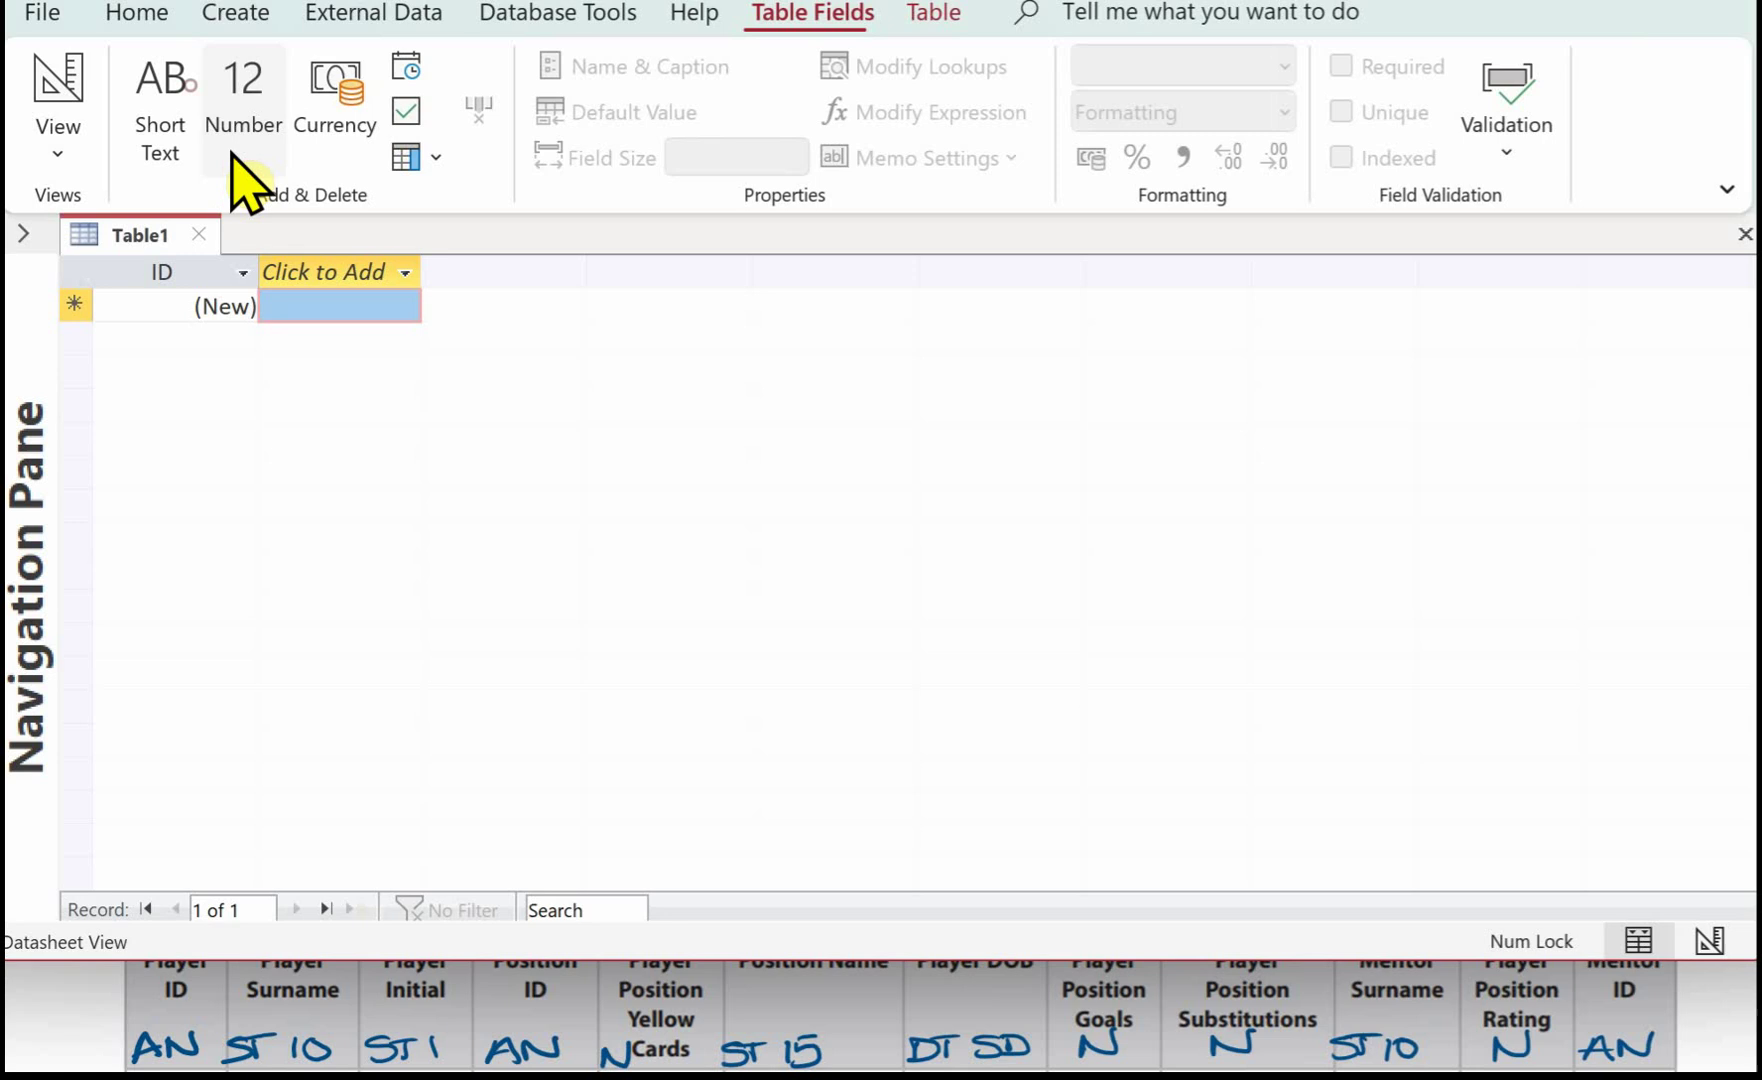
pyautogui.click(52, 82)
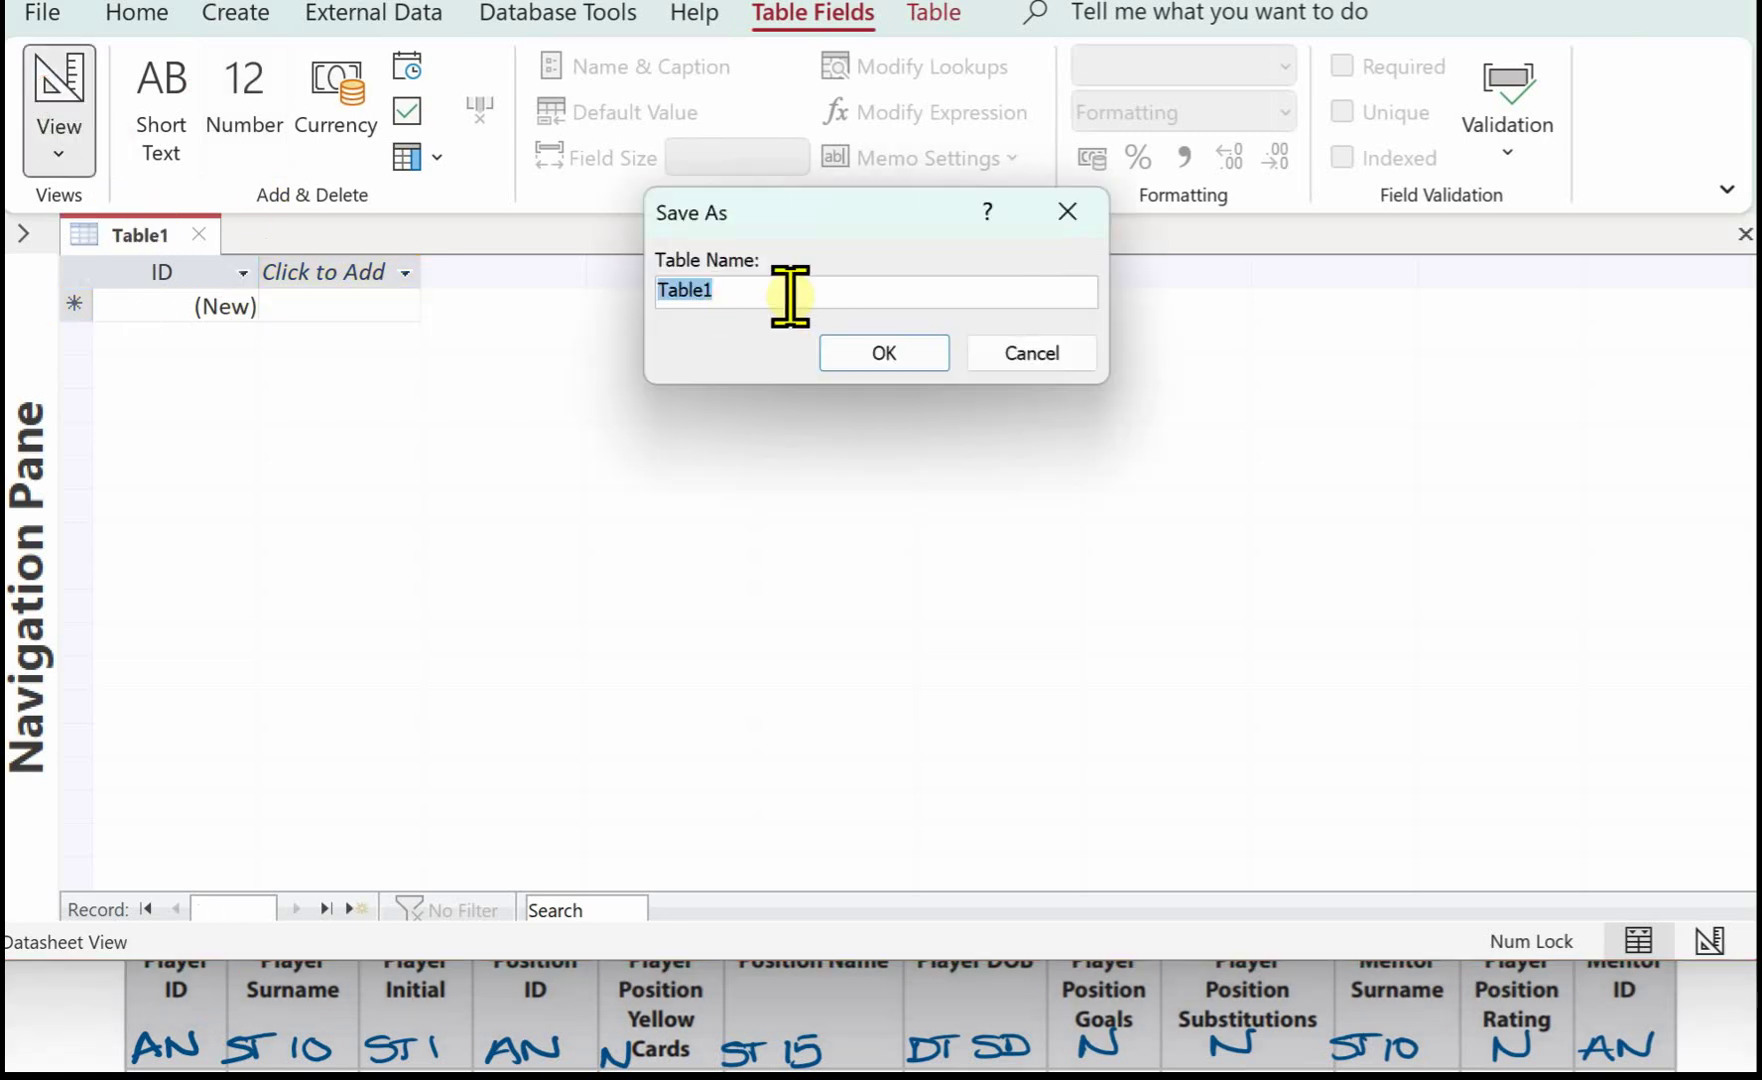
pyautogui.write('tbl')
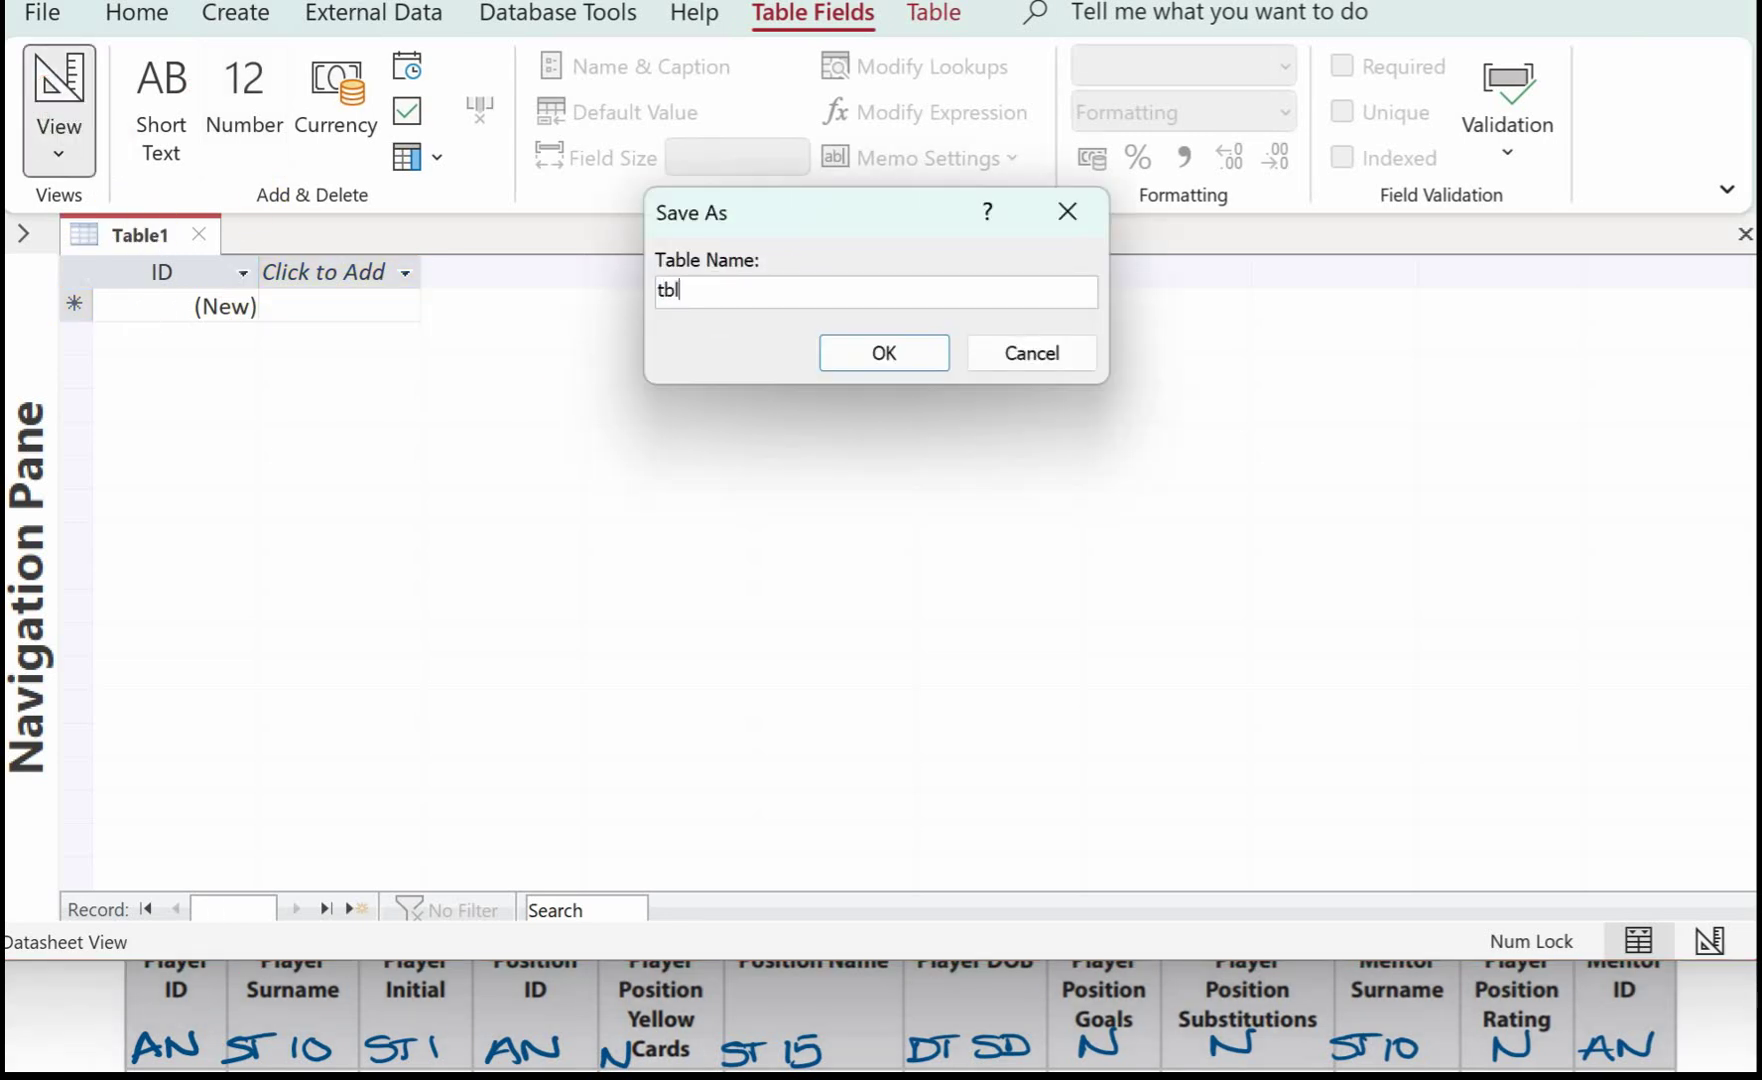
pyautogui.write('Player')
pyautogui.click(870, 351)
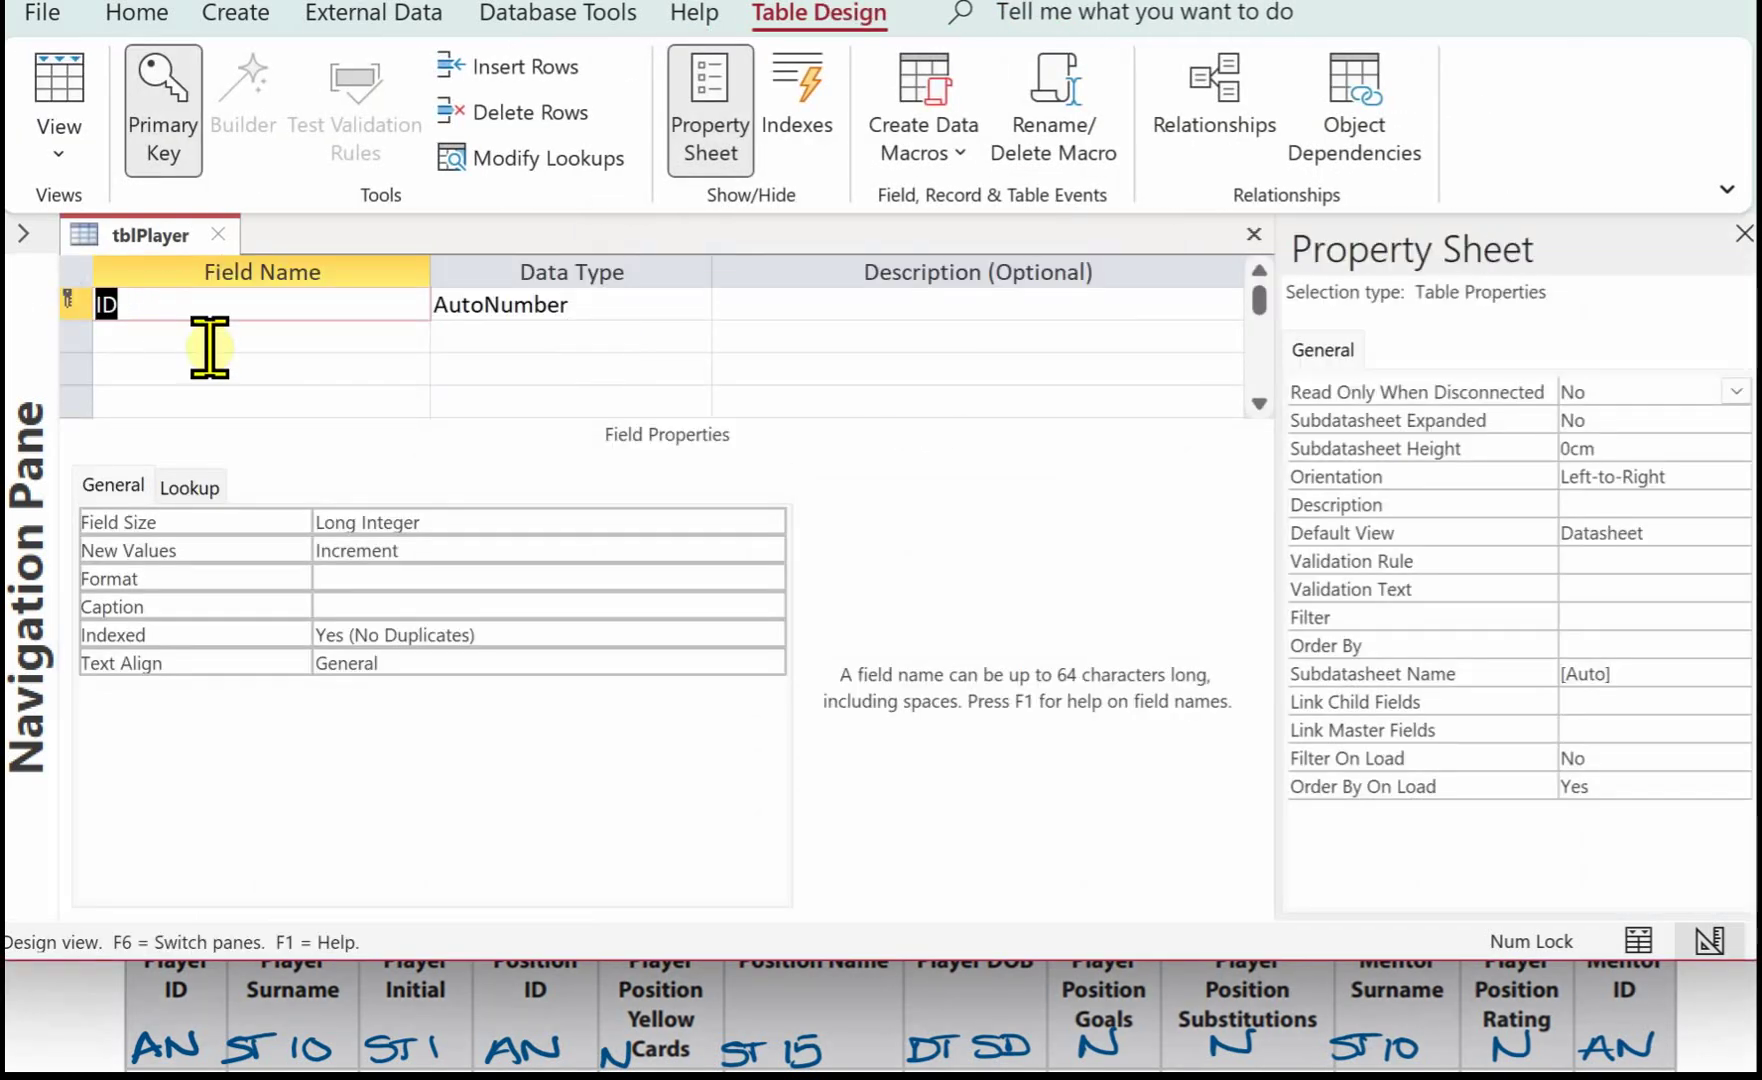
# Step: Rename ID to PlayerID and add MentorID as a Number field
pyautogui.click(216, 311)
pyautogui.press('BackSpace')
pyautogui.press('BackSpace')
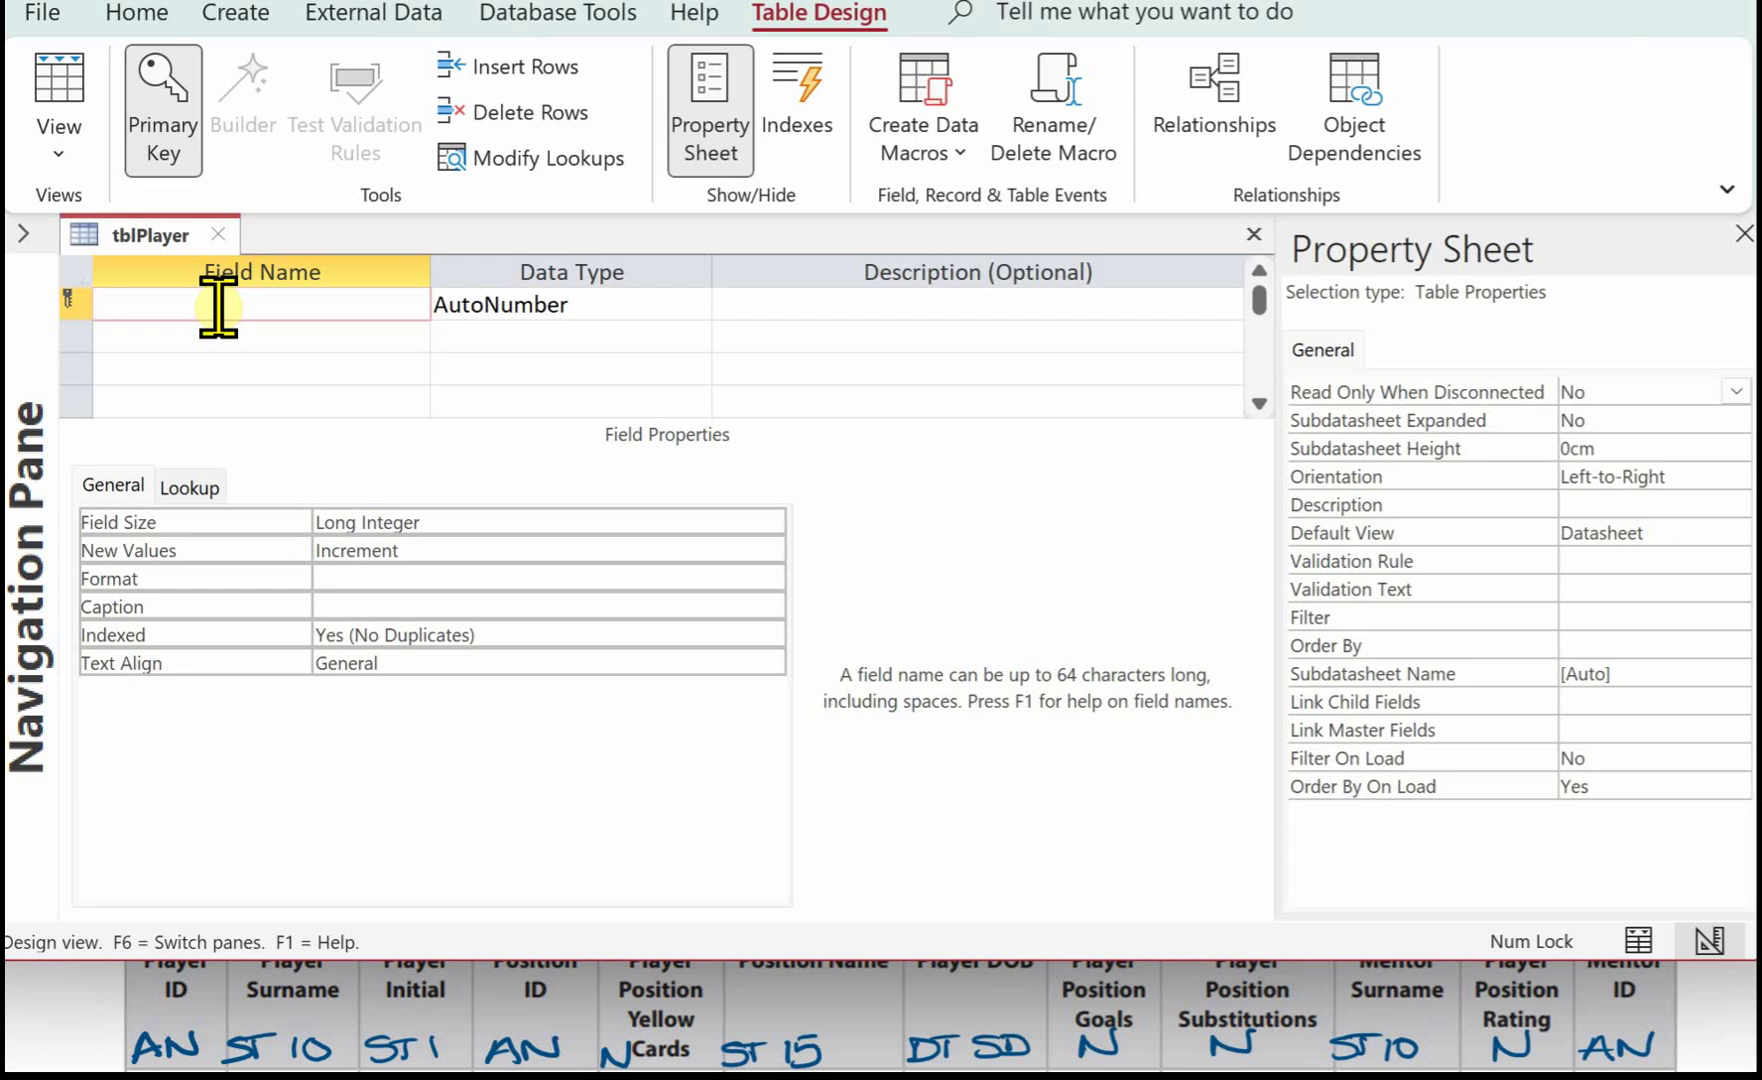
pyautogui.write('PlayerID')
pyautogui.click(208, 340)
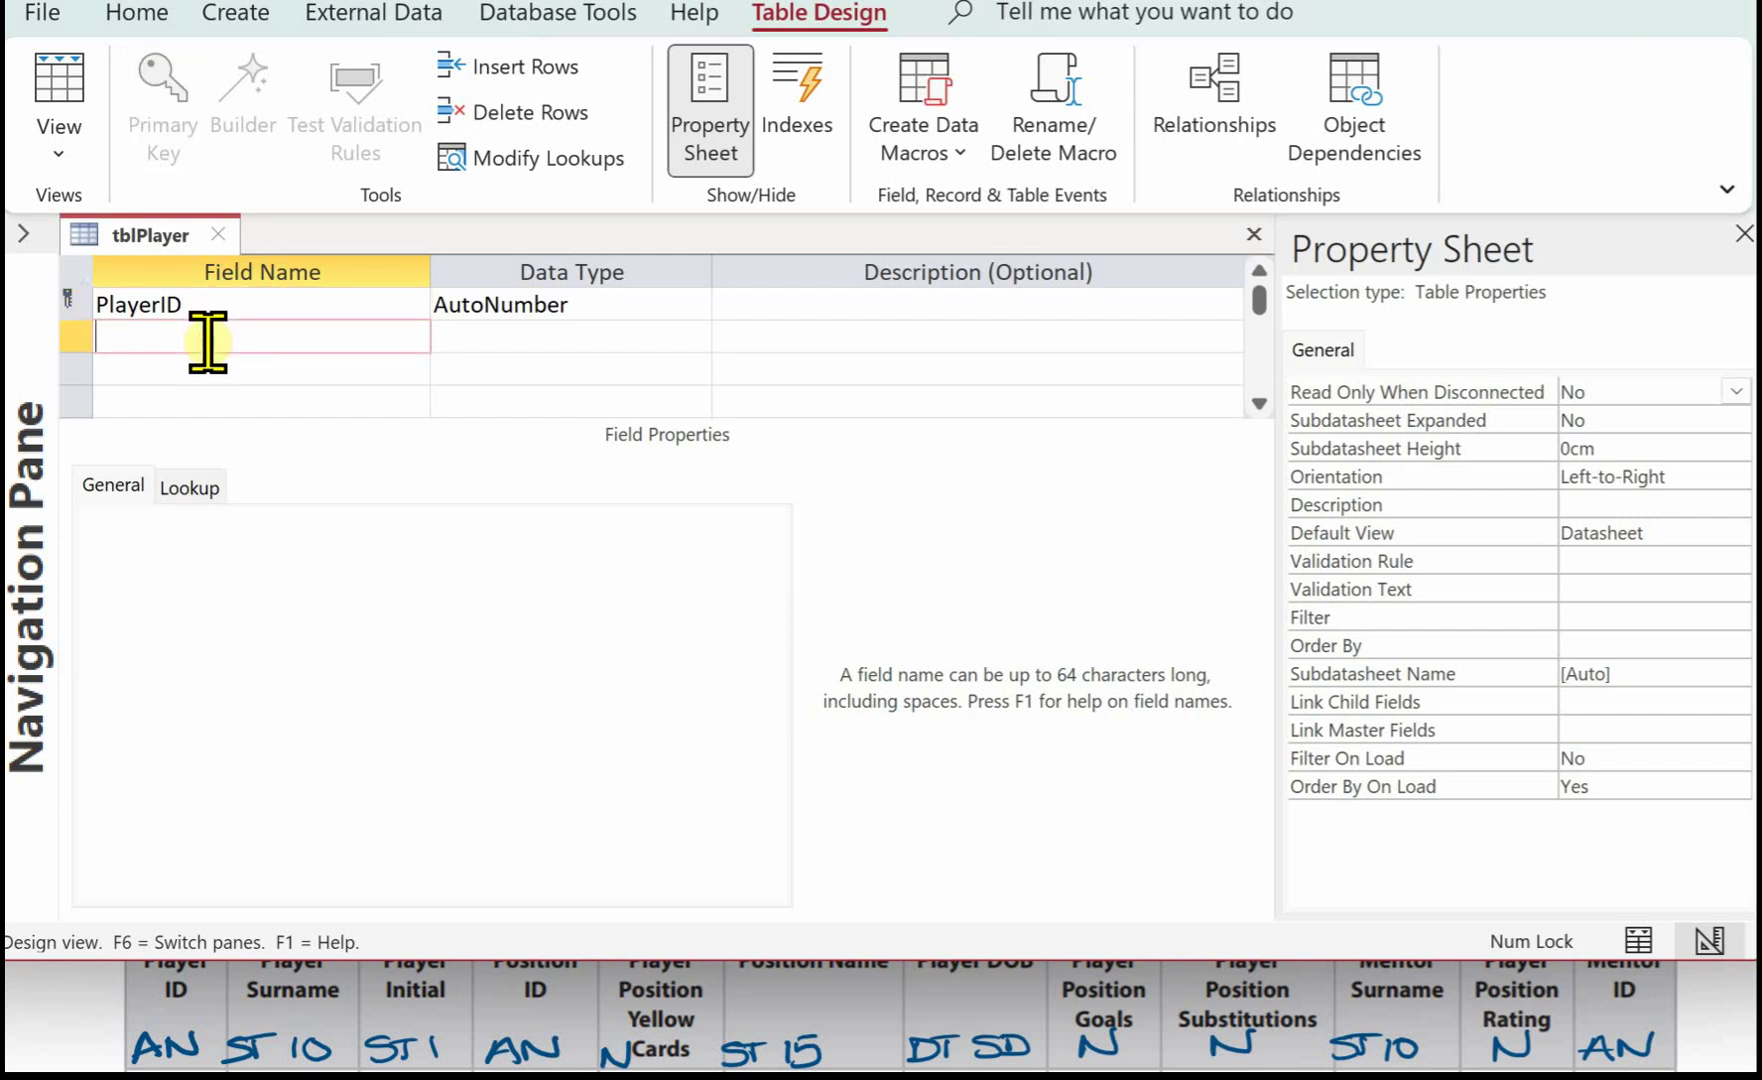
pyautogui.write('Mentor')
pyautogui.write('ID')
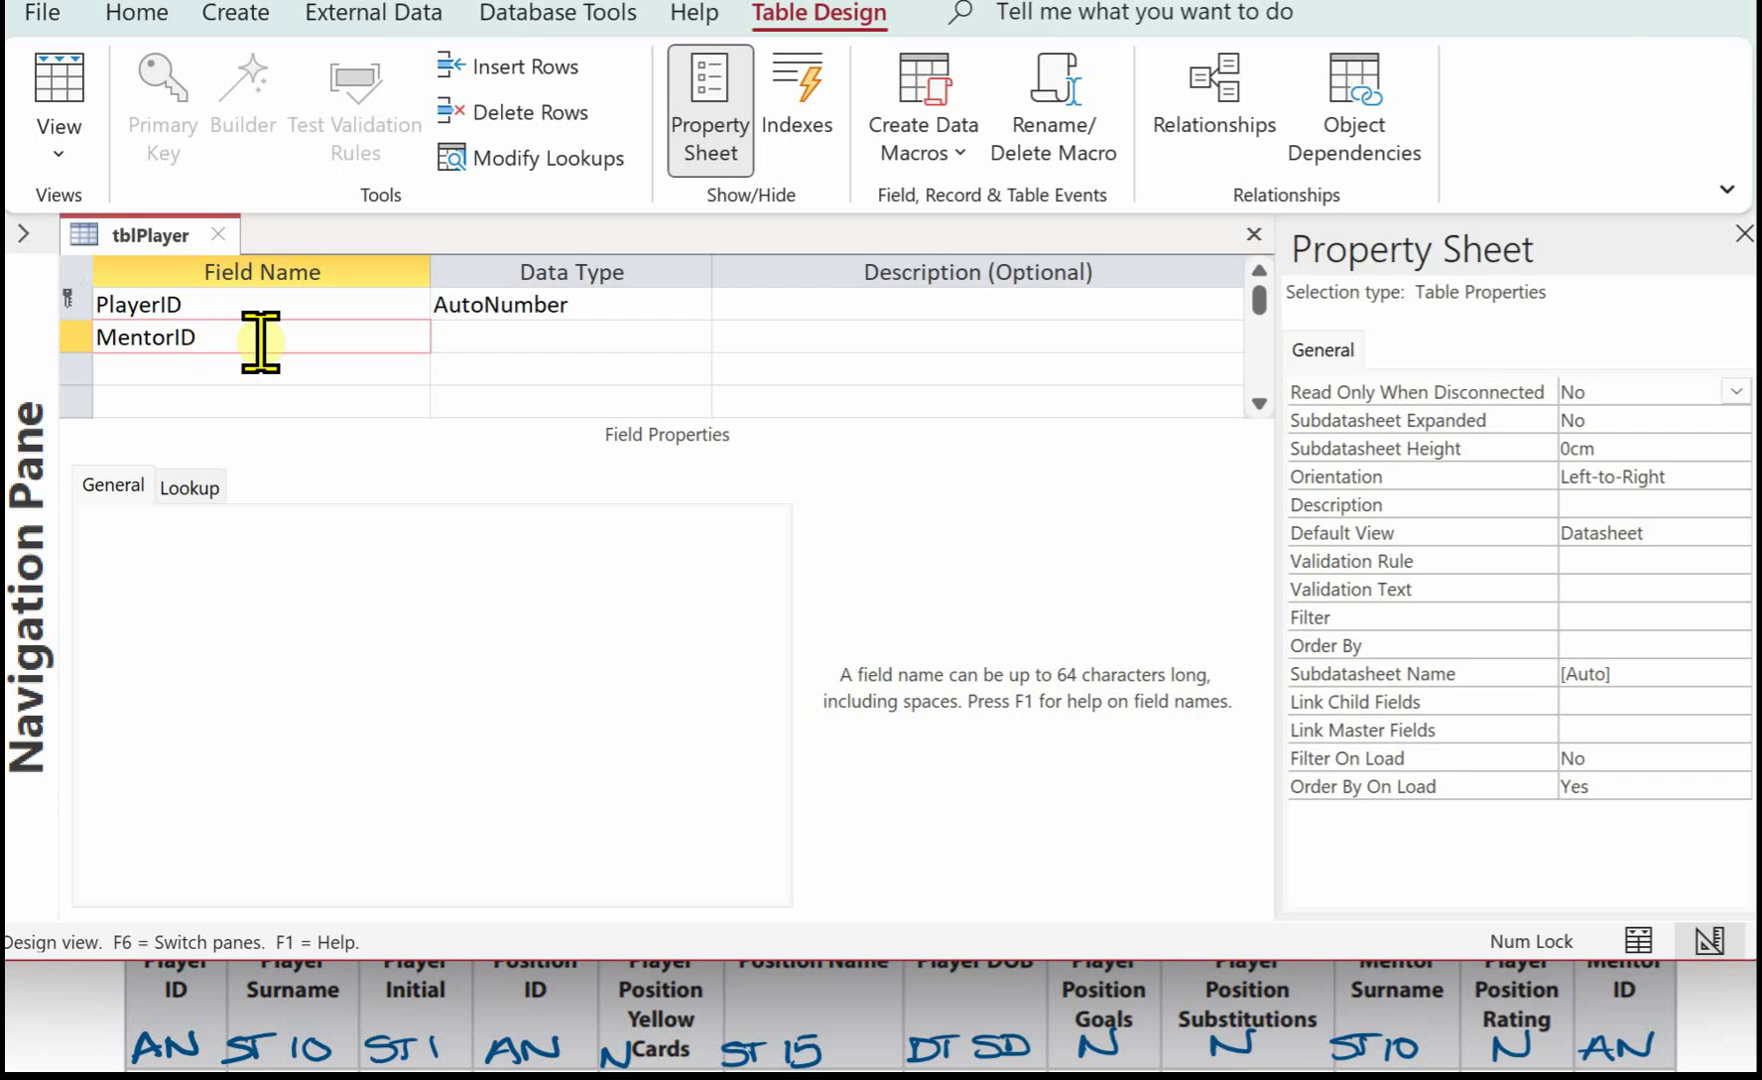
pyautogui.click(458, 337)
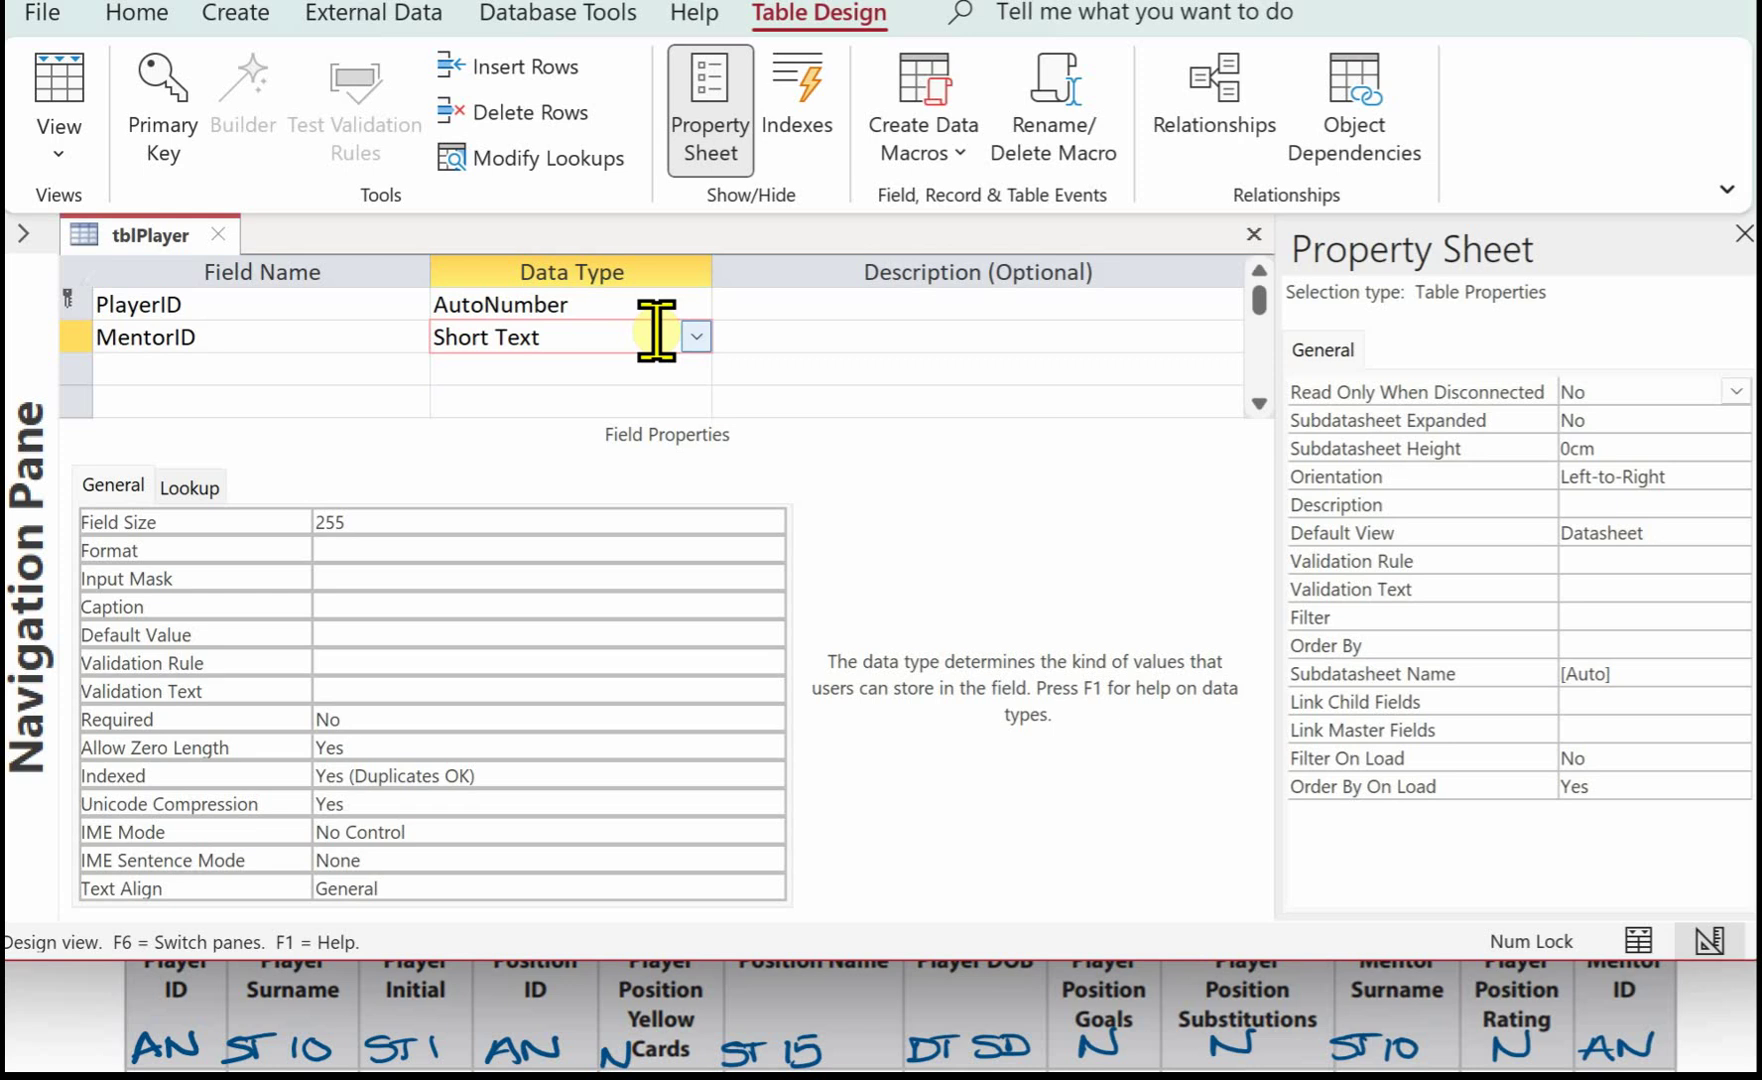
pyautogui.click(692, 337)
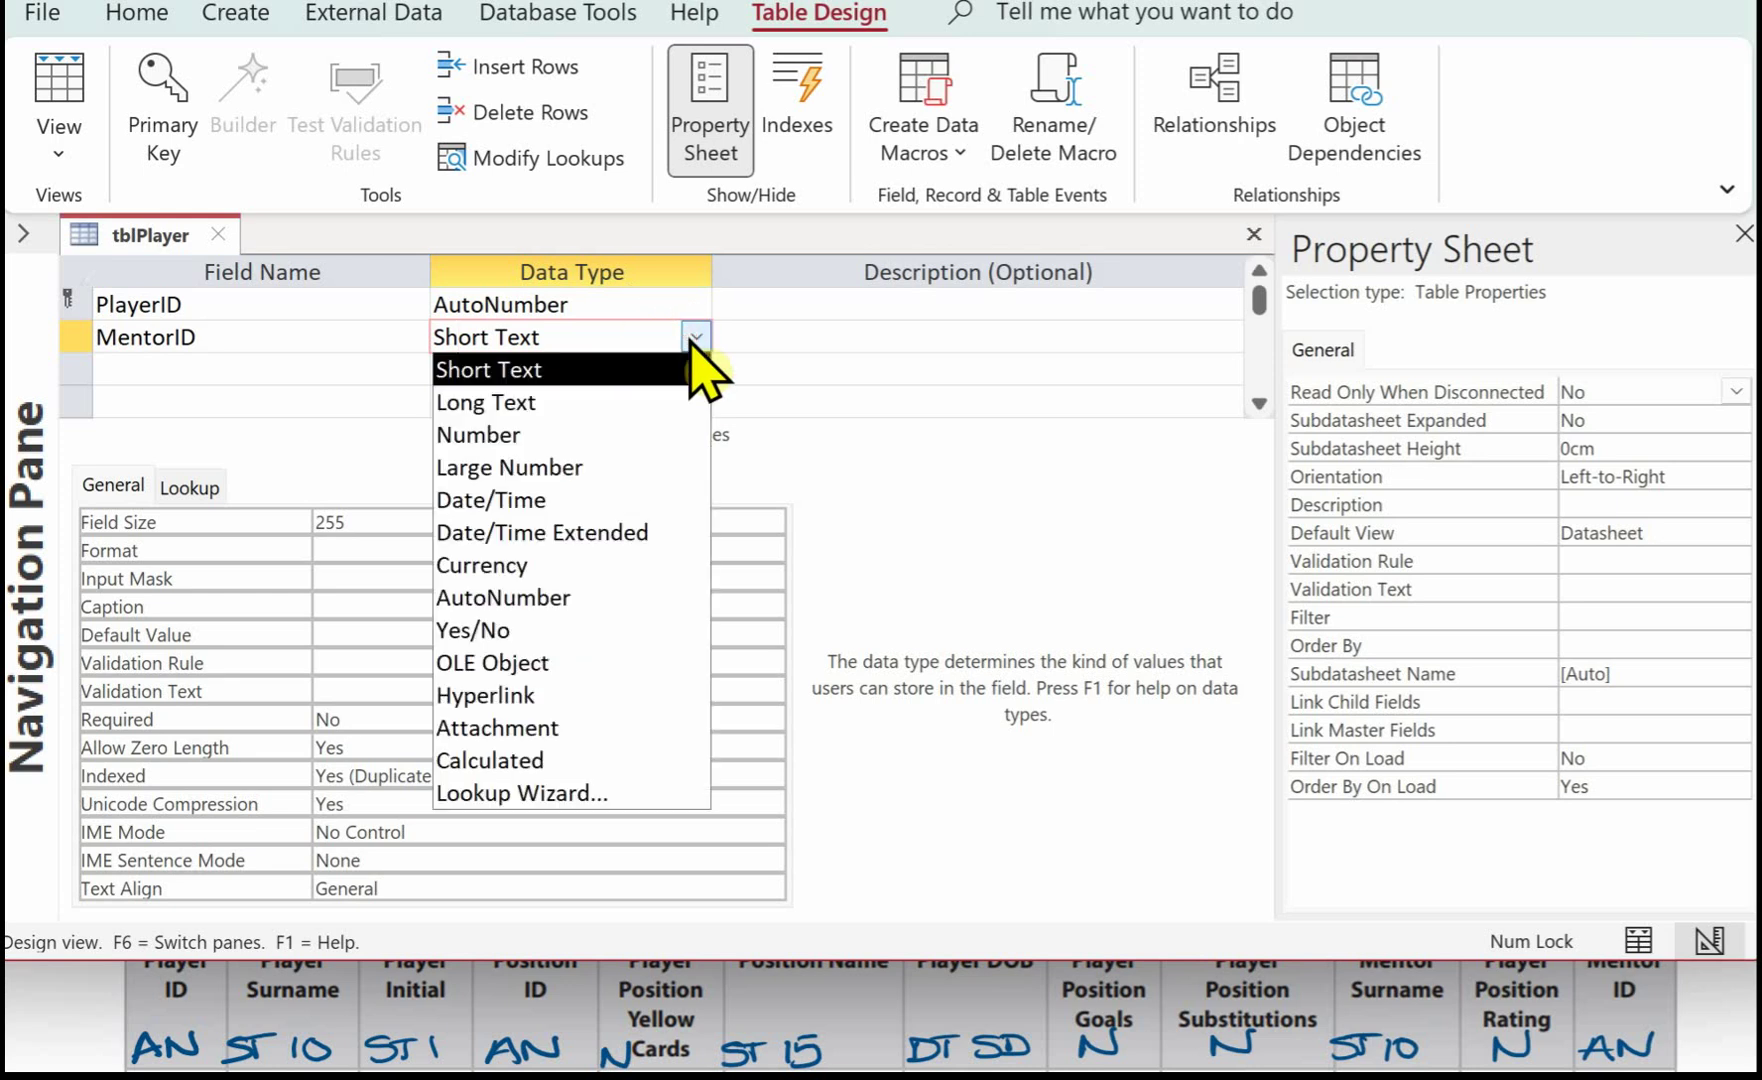
pyautogui.click(535, 436)
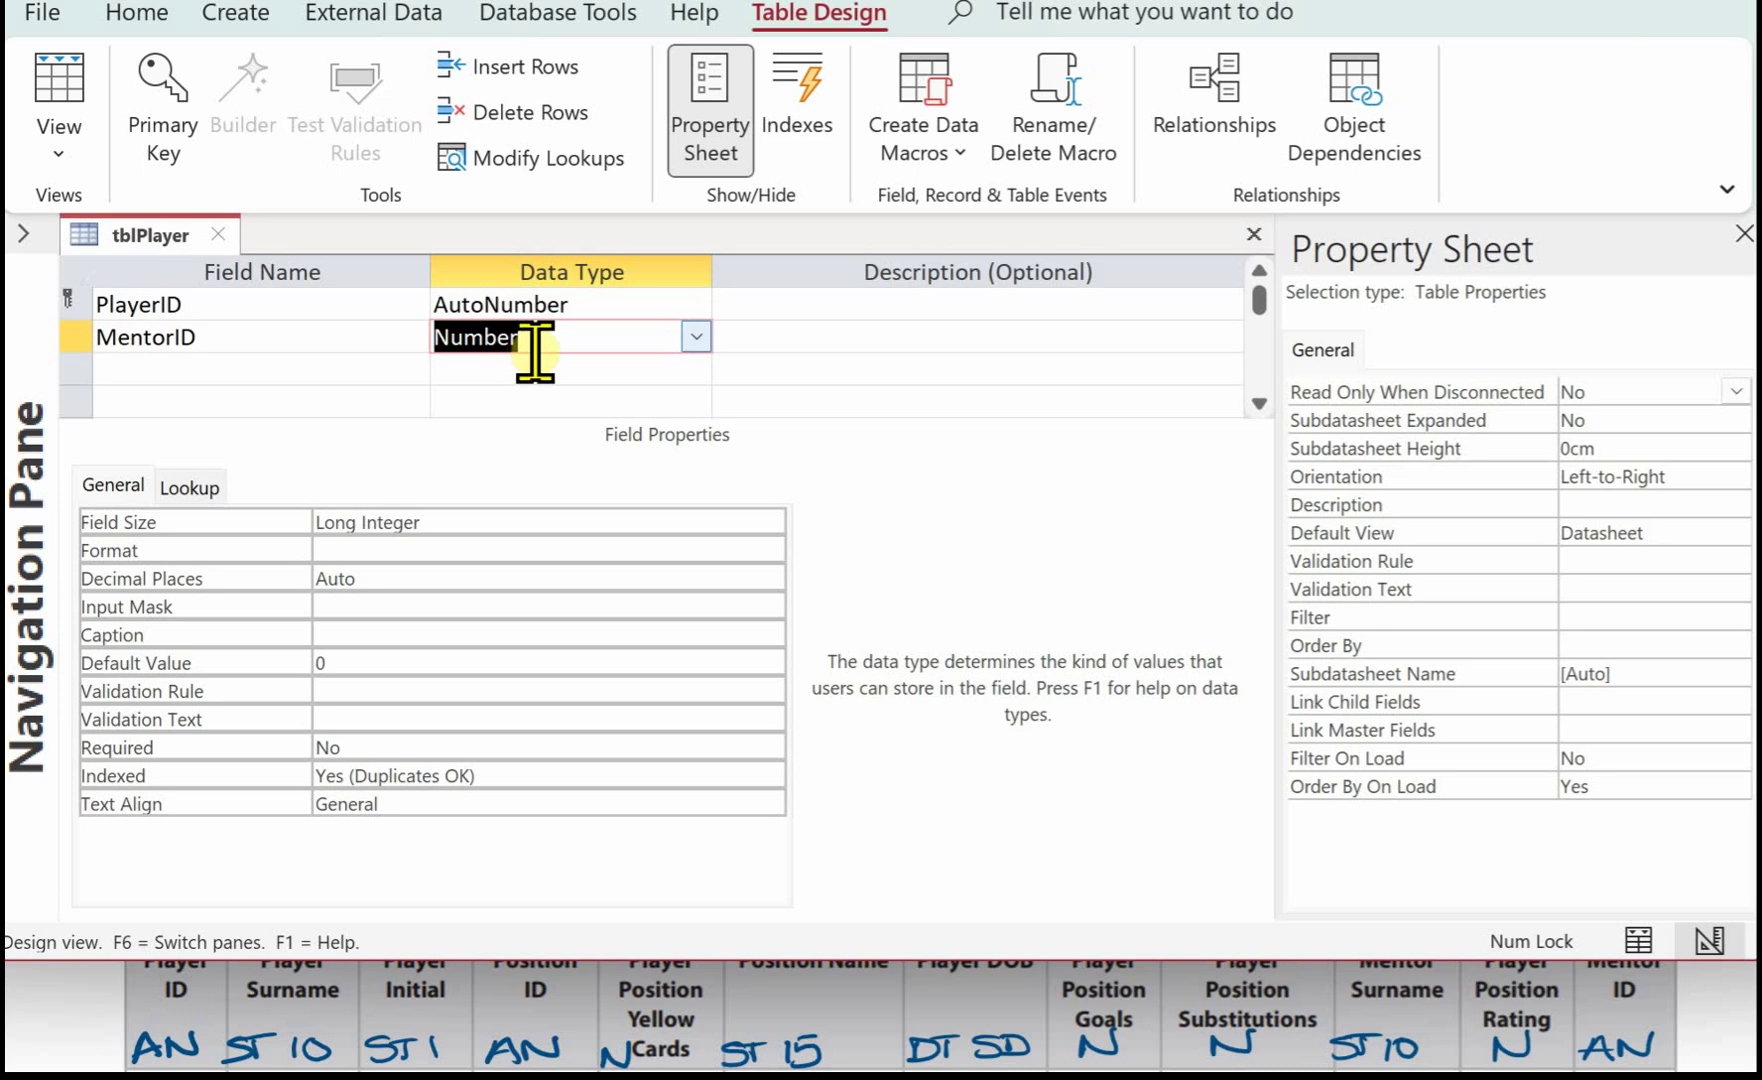
# Step: Add PSurname as Short Text with field size 120
pyautogui.click(246, 372)
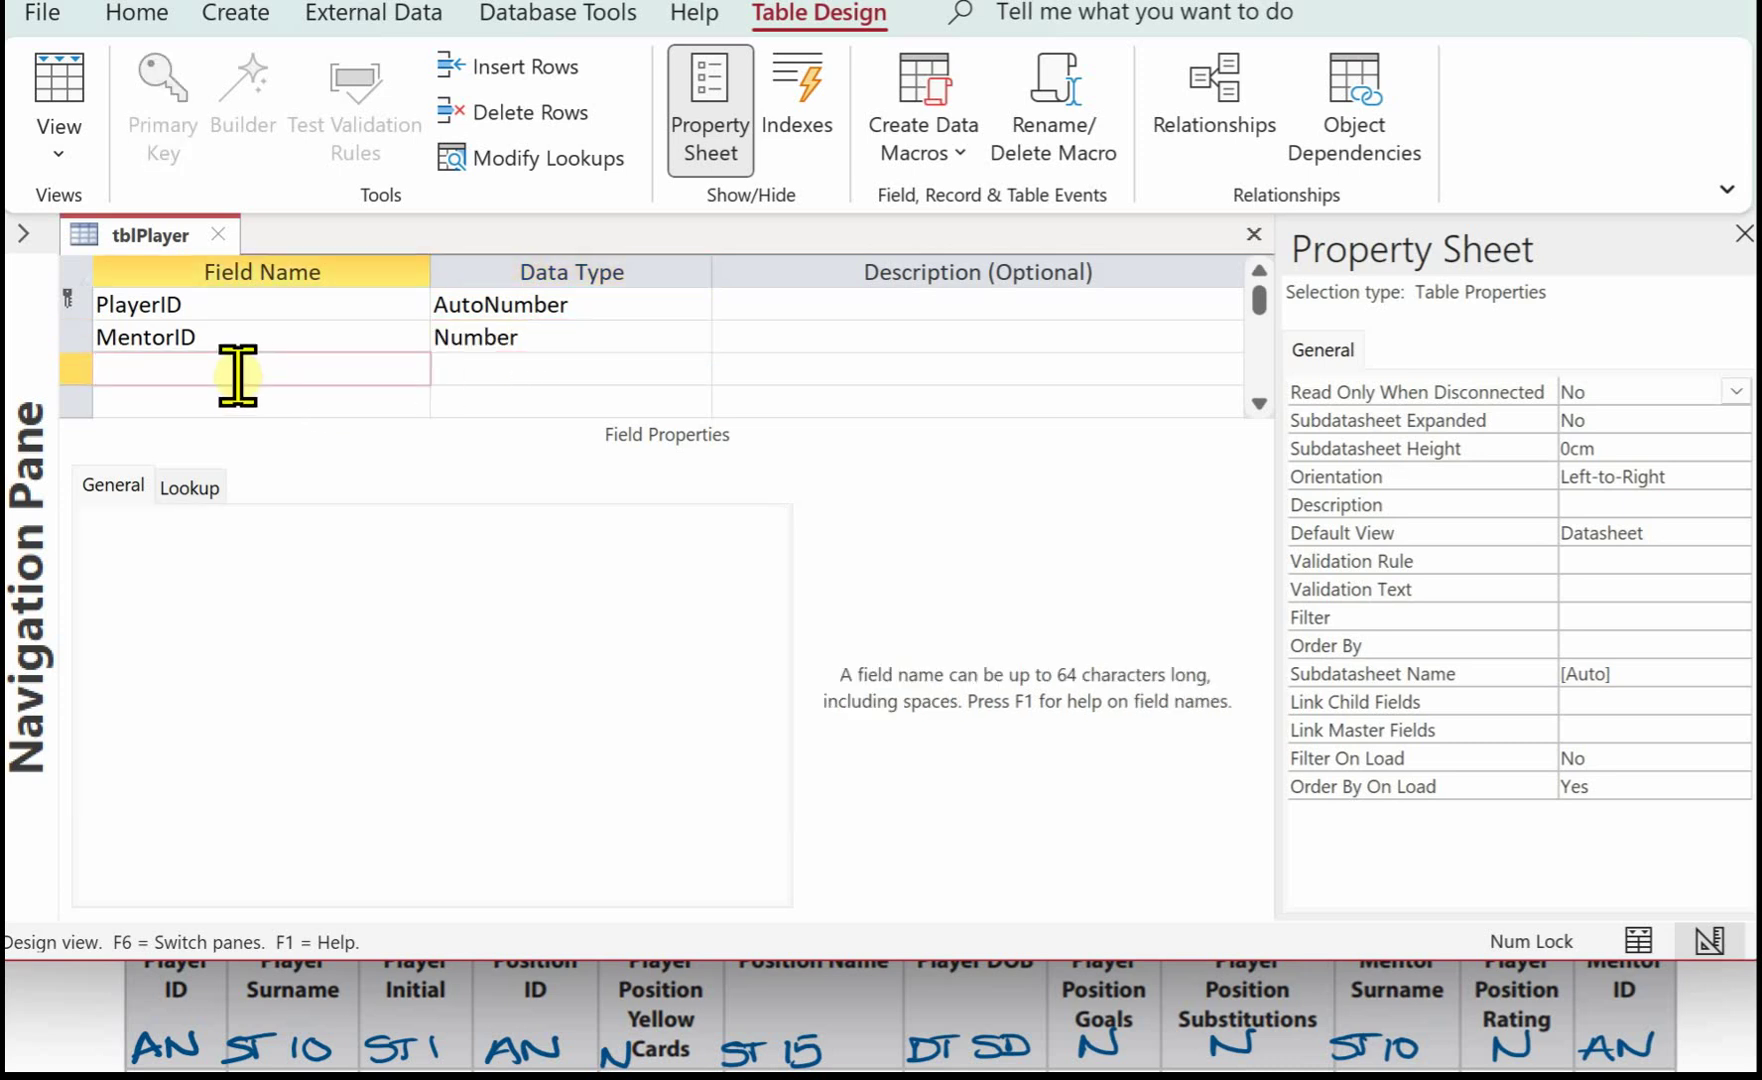
pyautogui.write('PSurname')
pyautogui.click(497, 368)
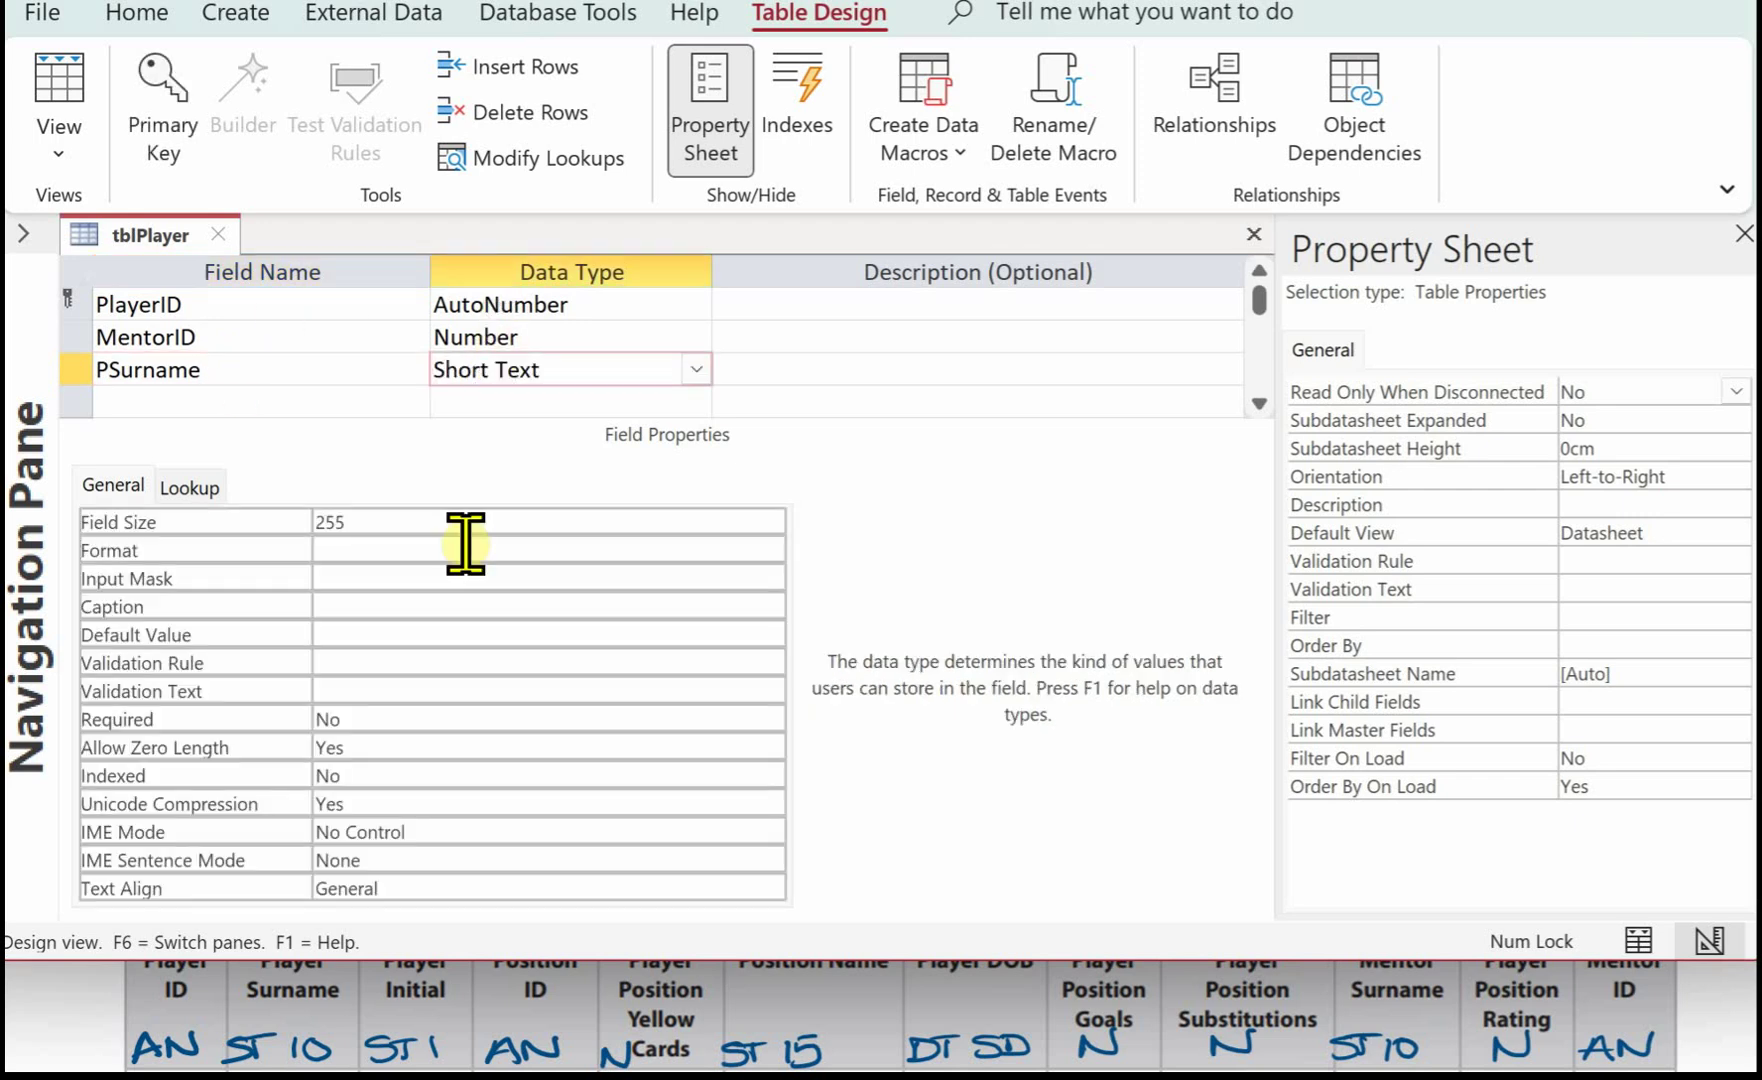
pyautogui.click(395, 520)
pyautogui.moveTo(389, 511); pyautogui.dragTo(326, 515)
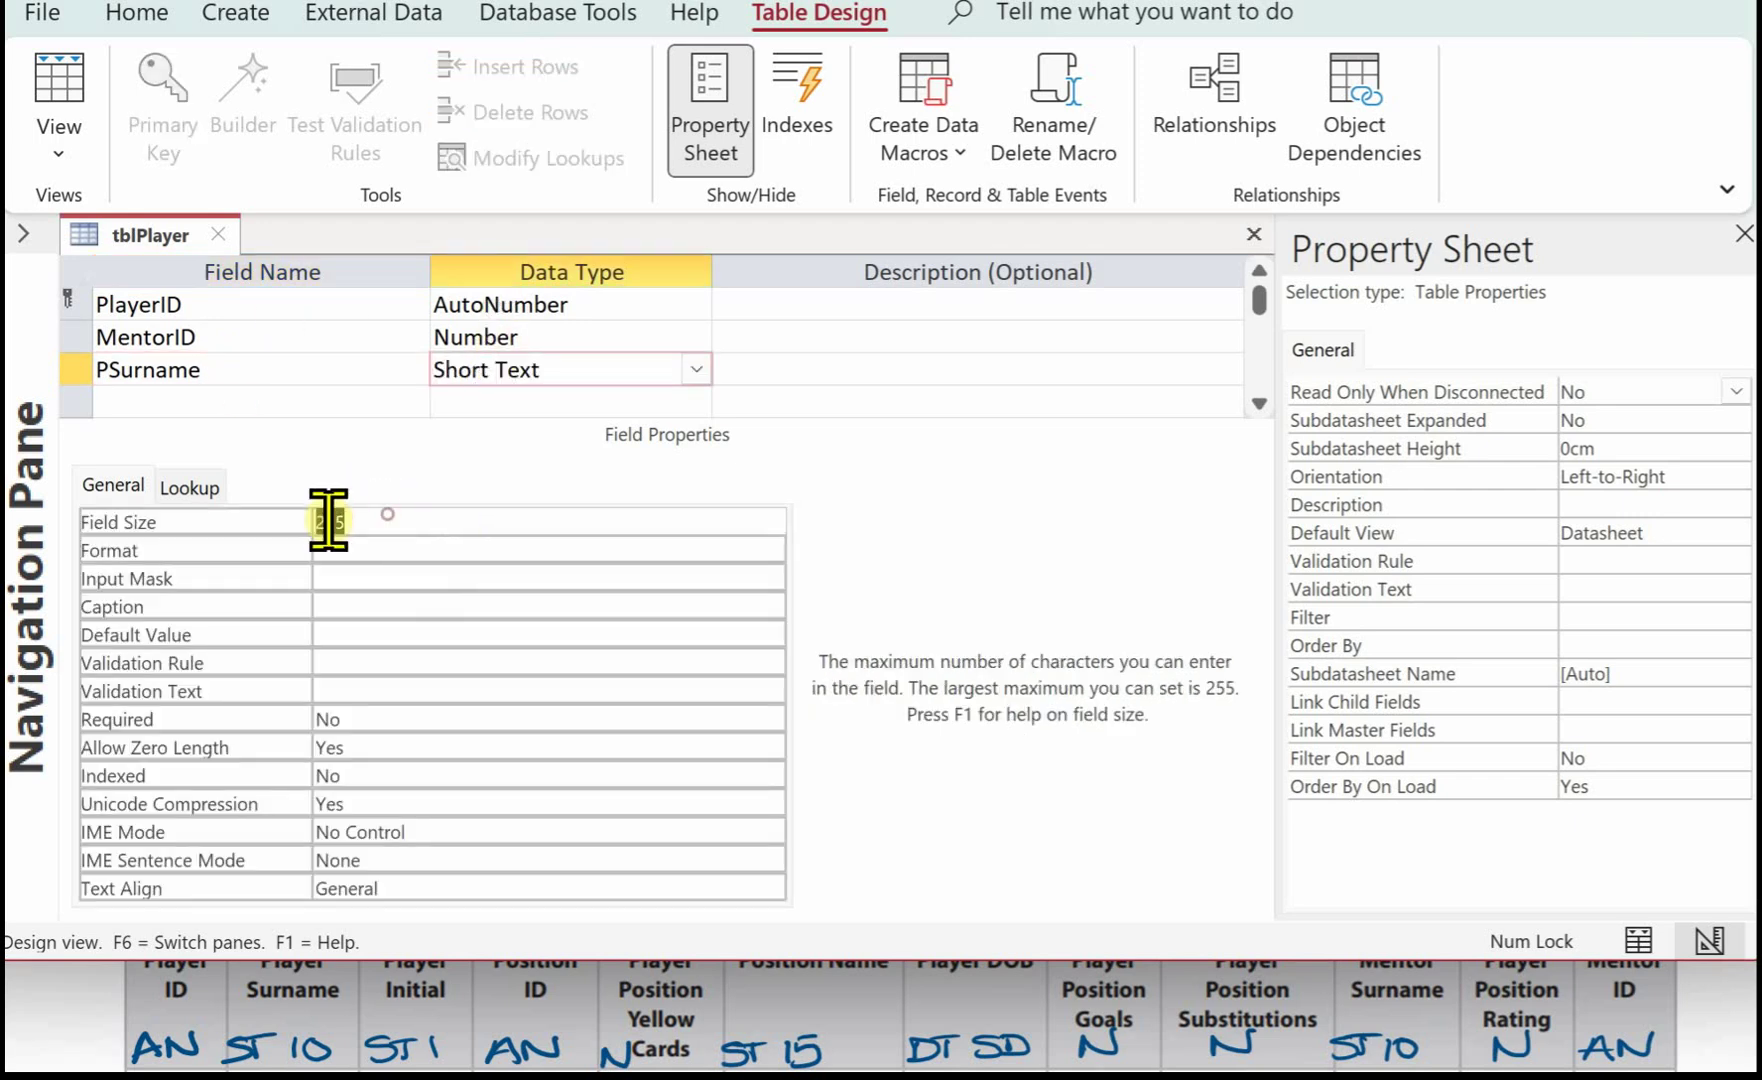
pyautogui.write('20')
pyautogui.click(283, 383)
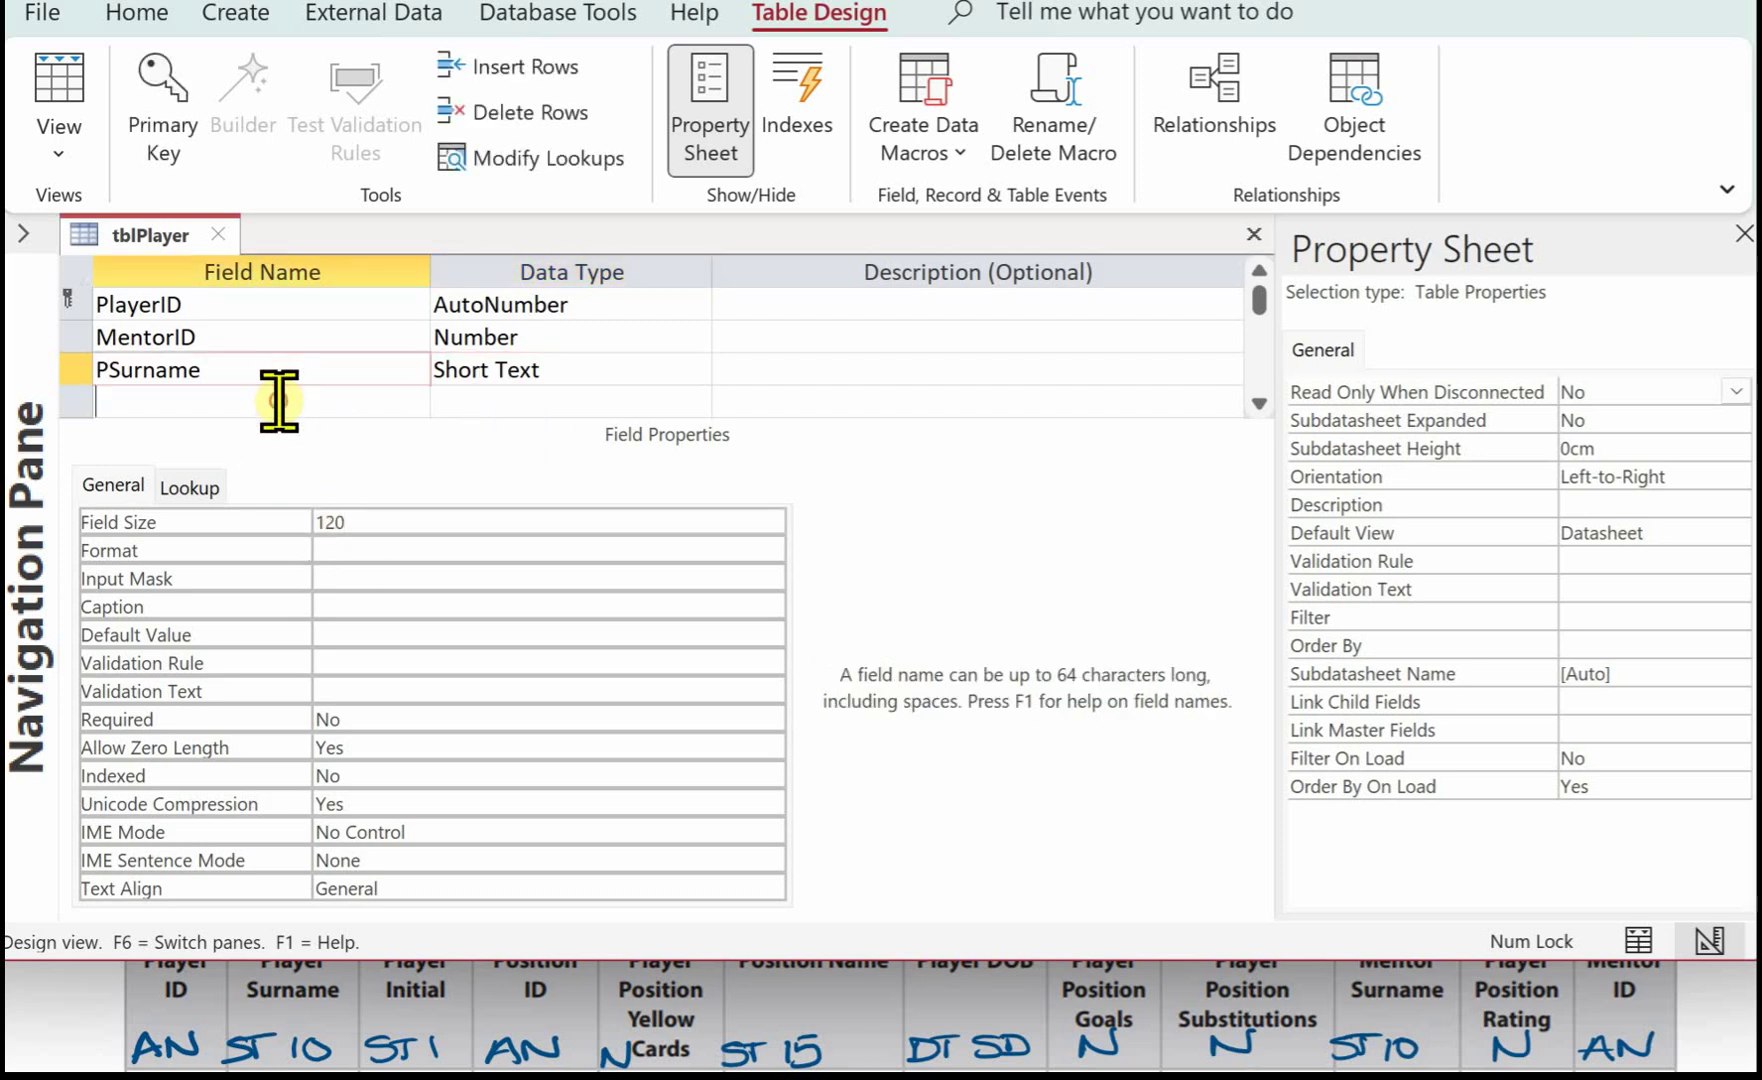
# Step: Add PInitial as Short Text with field size 1
pyautogui.click(295, 398)
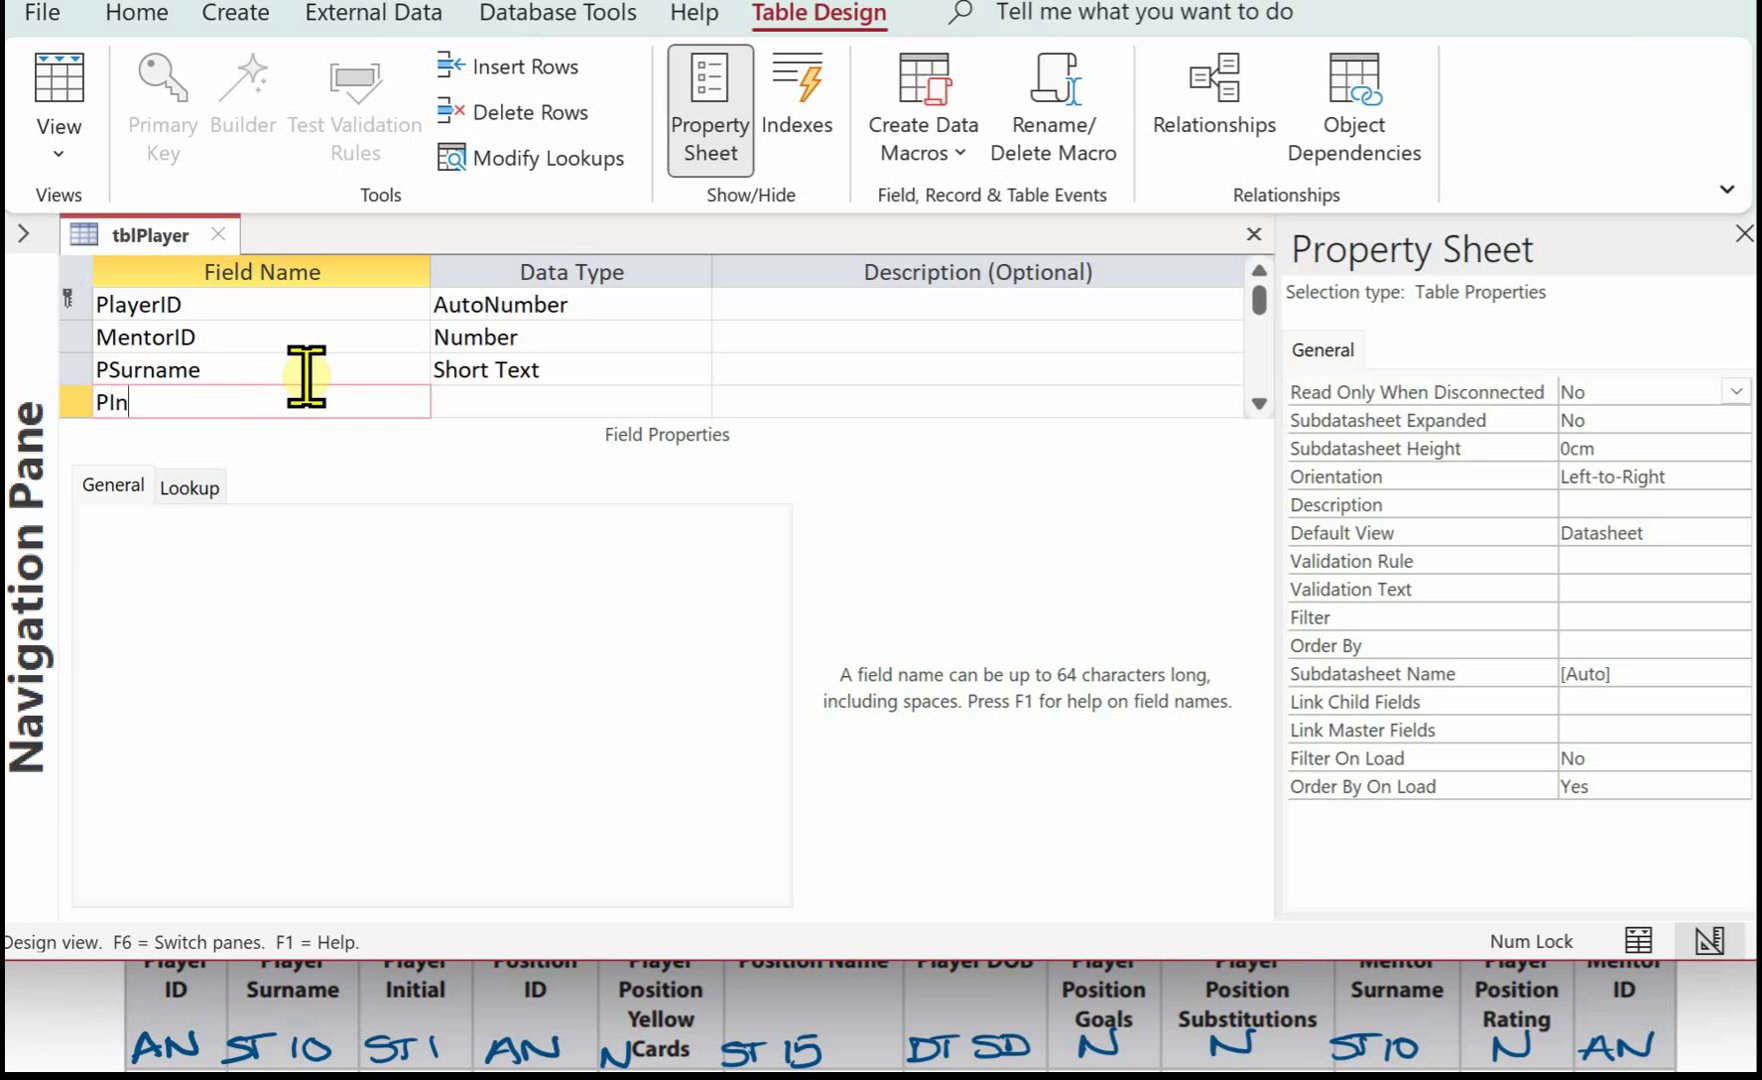
pyautogui.write('PInitial')
pyautogui.click(515, 400)
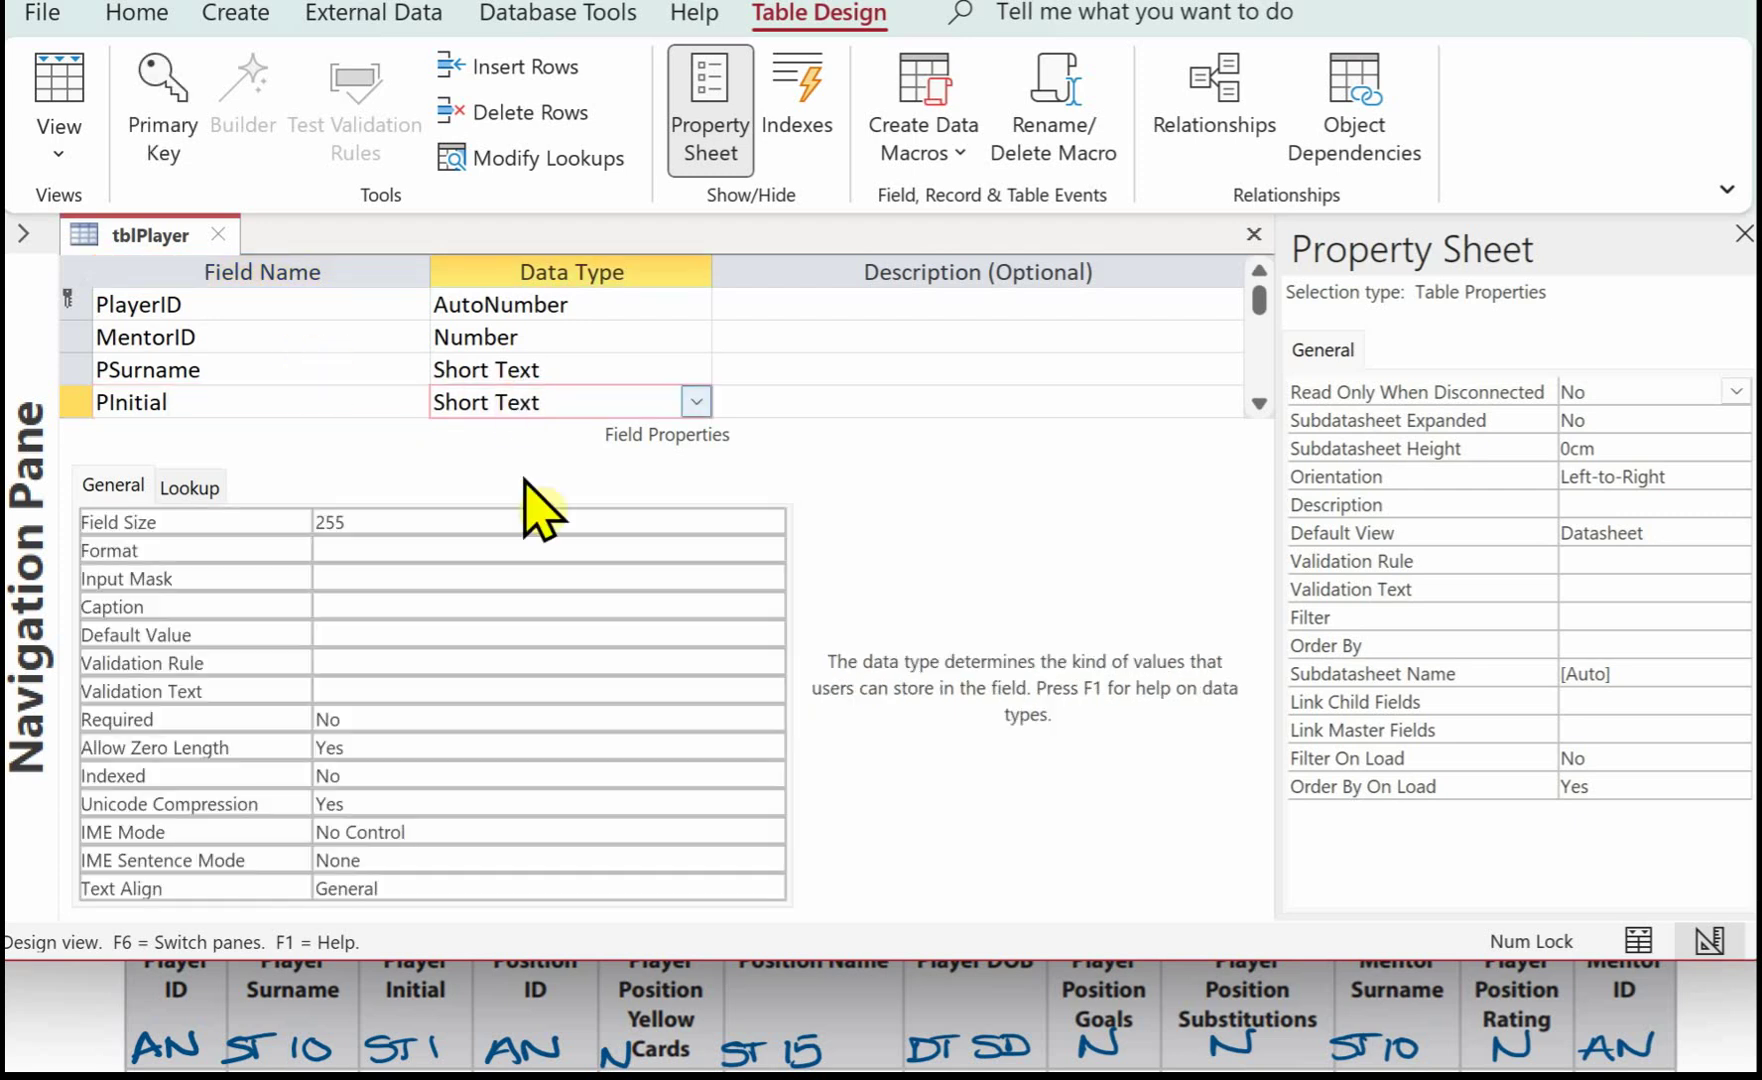
pyautogui.click(374, 520)
pyautogui.click(278, 524)
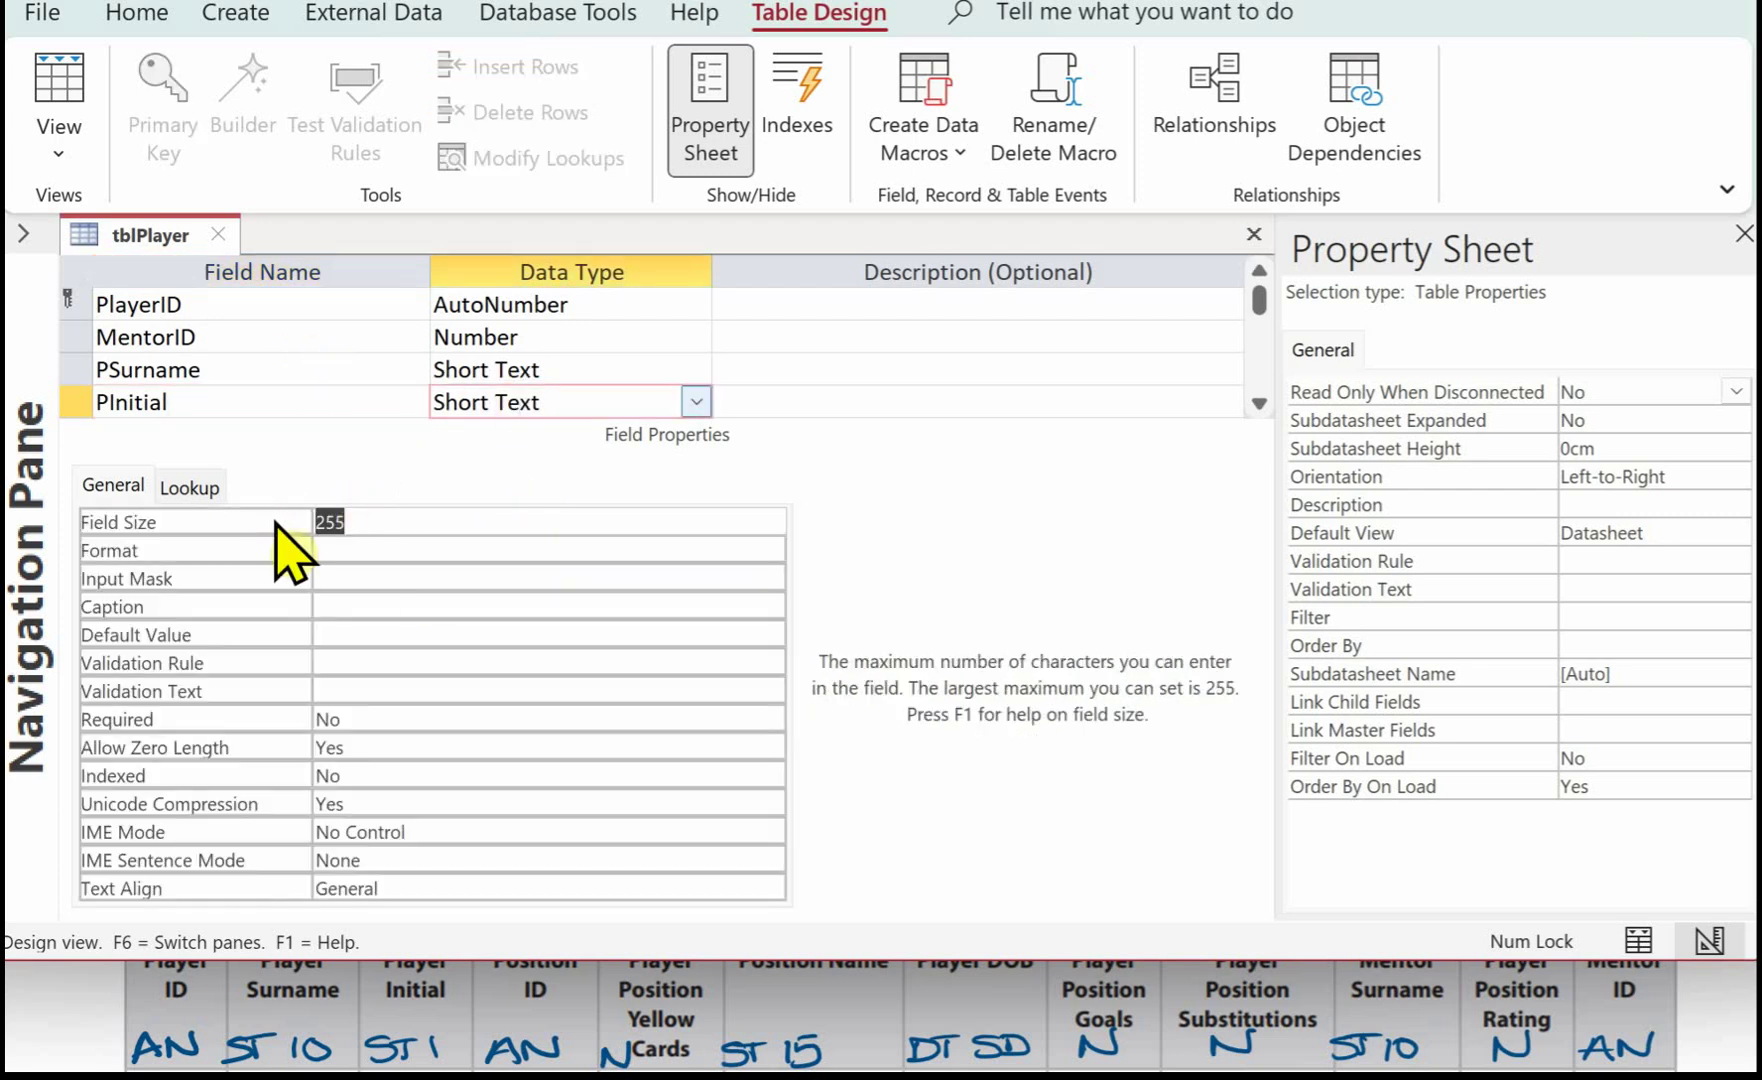
pyautogui.write('1')
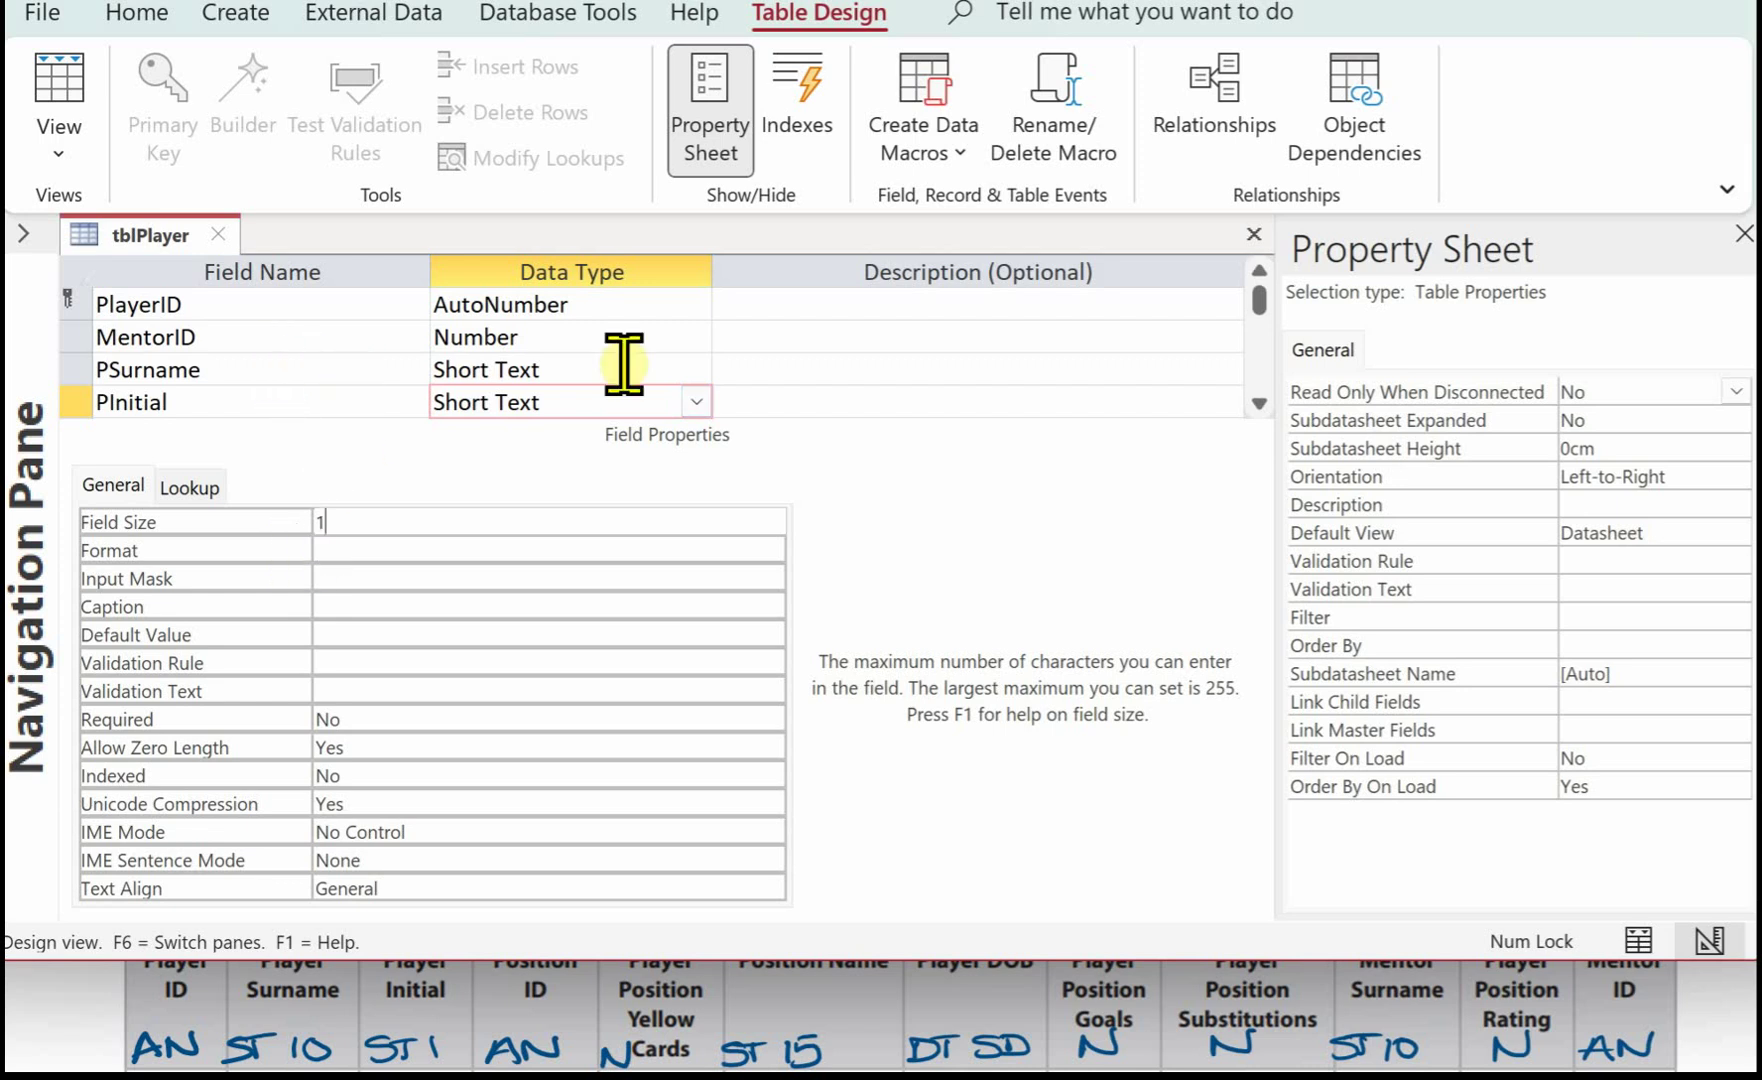
# Step: Add PDOB as a Date/Time field formatted as Short Date
pyautogui.scroll(-1, 235, 392)
pyautogui.click(235, 400)
pyautogui.write('P')
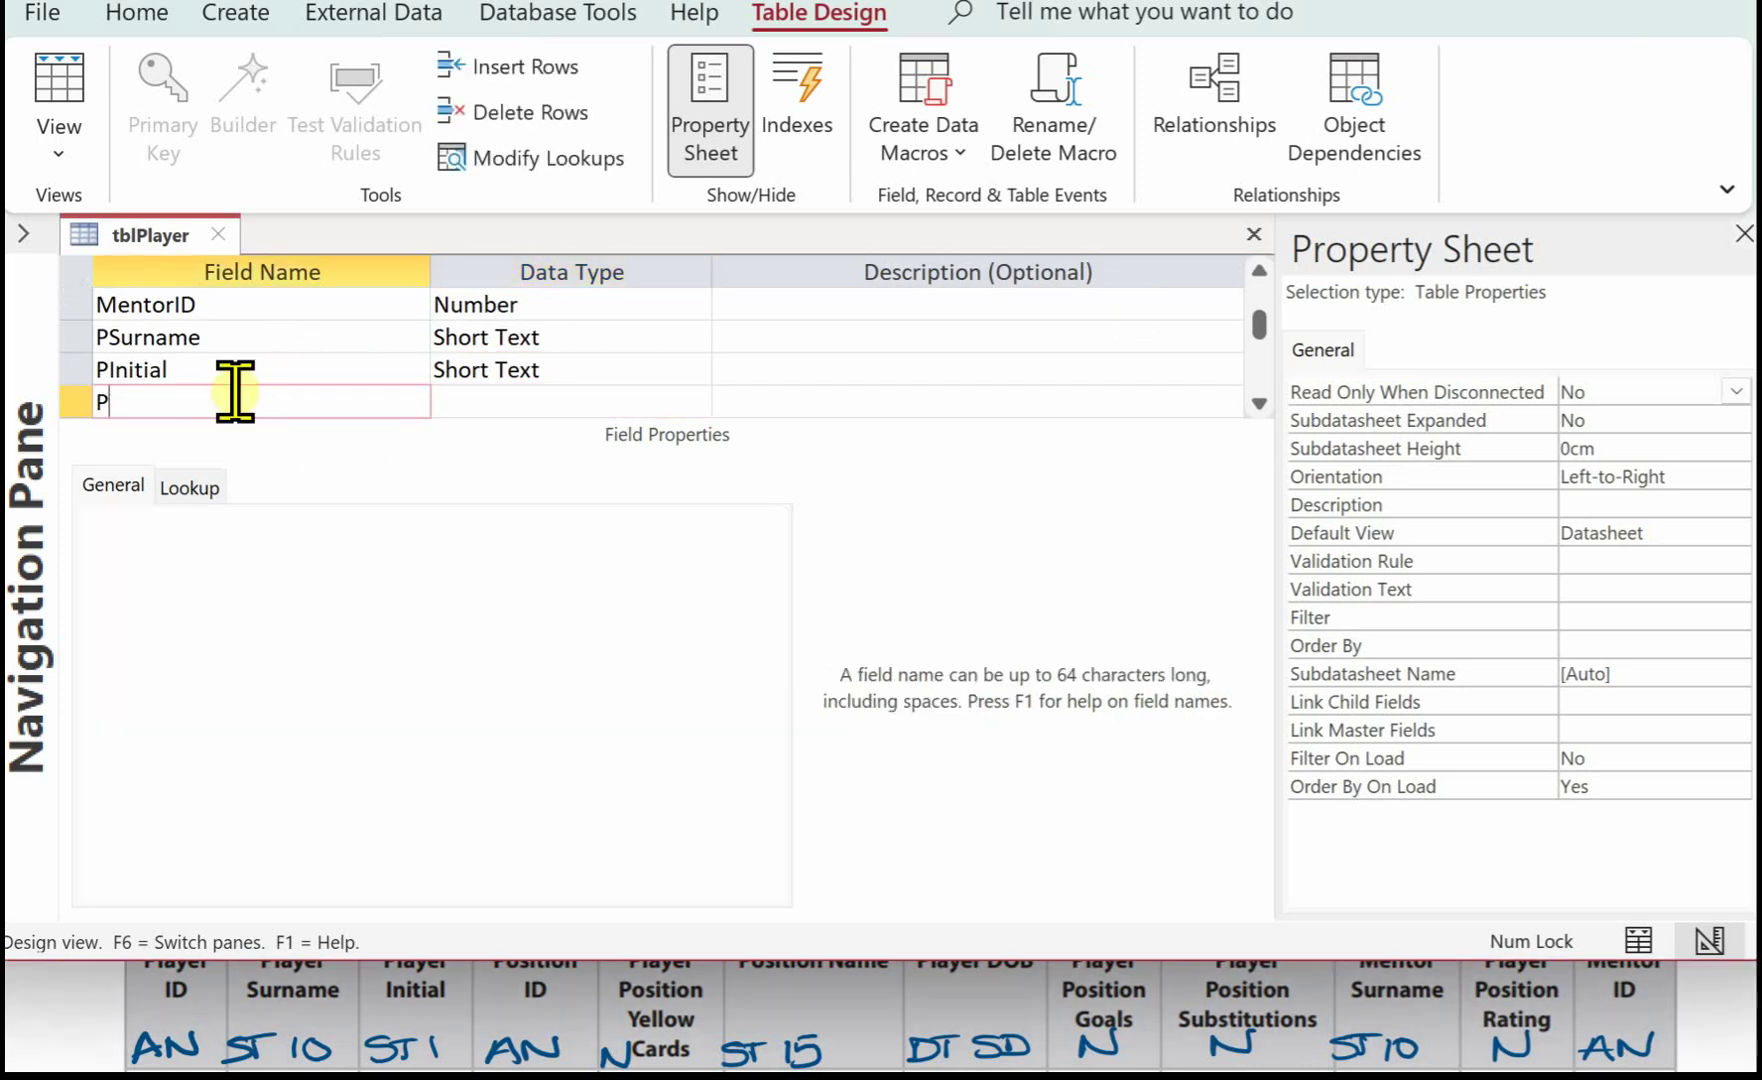
pyautogui.write('DOB')
pyautogui.click(452, 400)
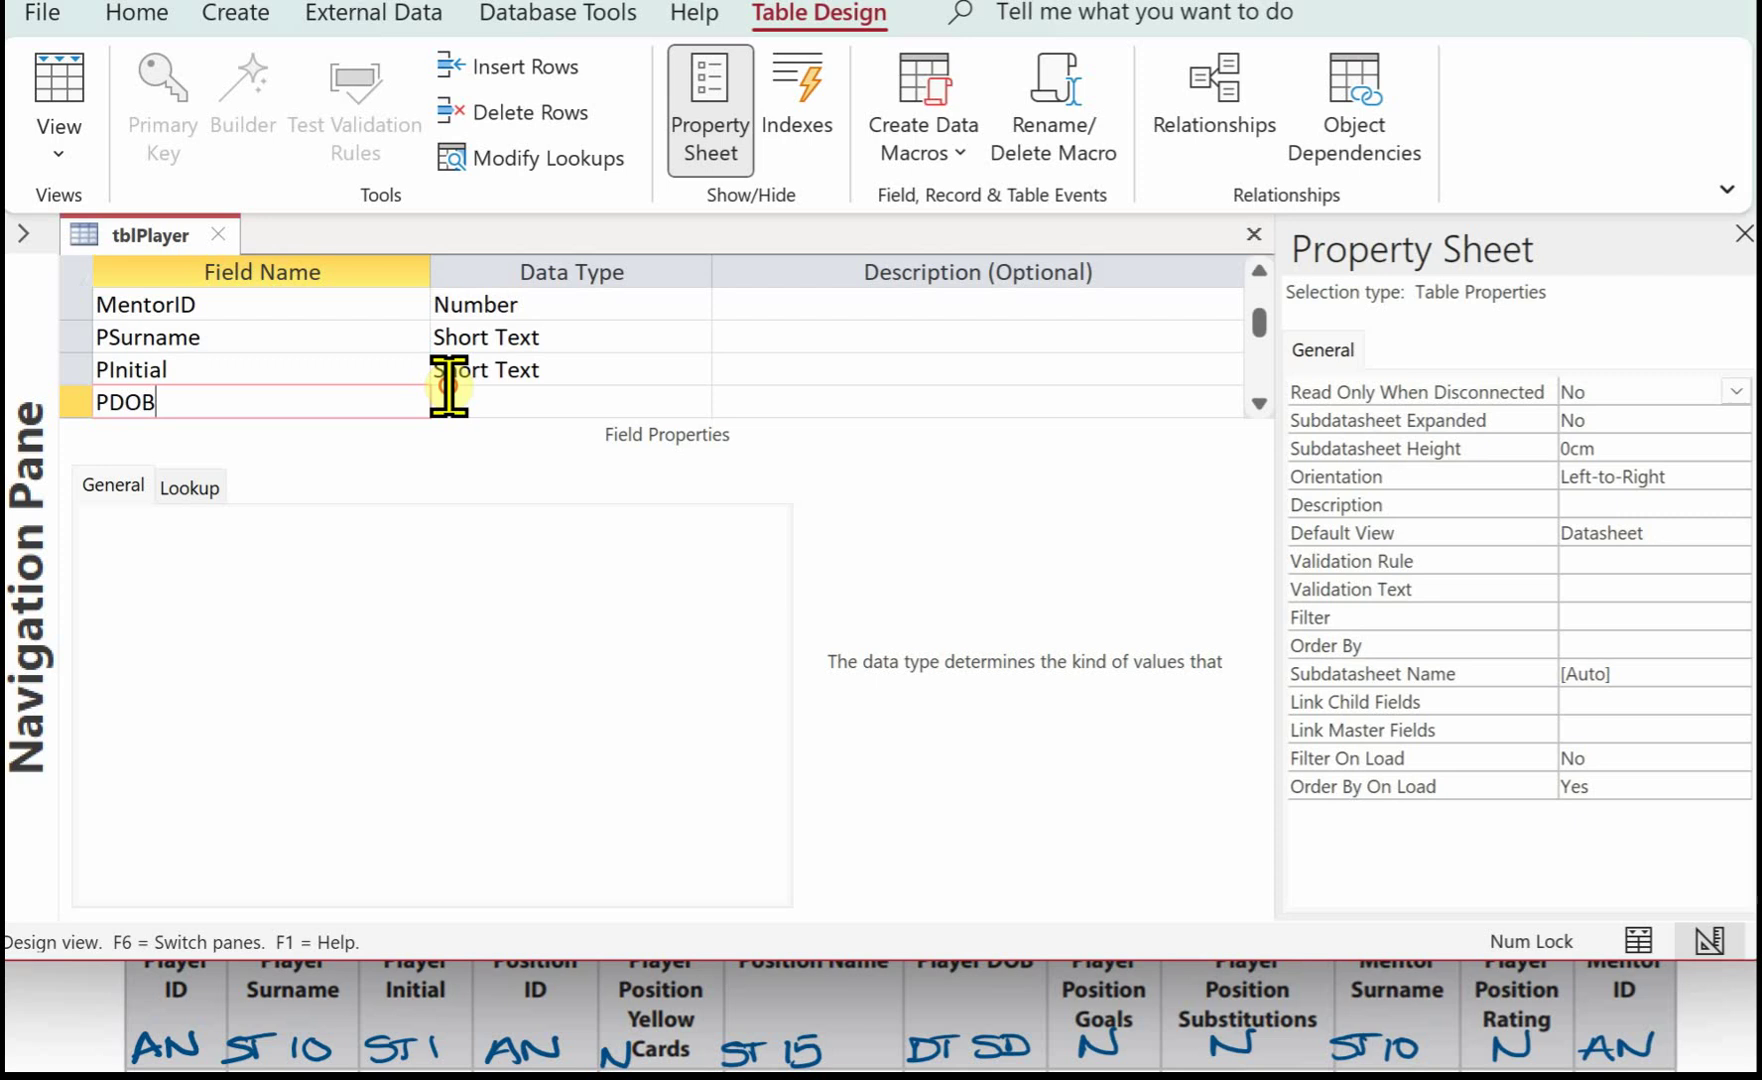
pyautogui.click(696, 401)
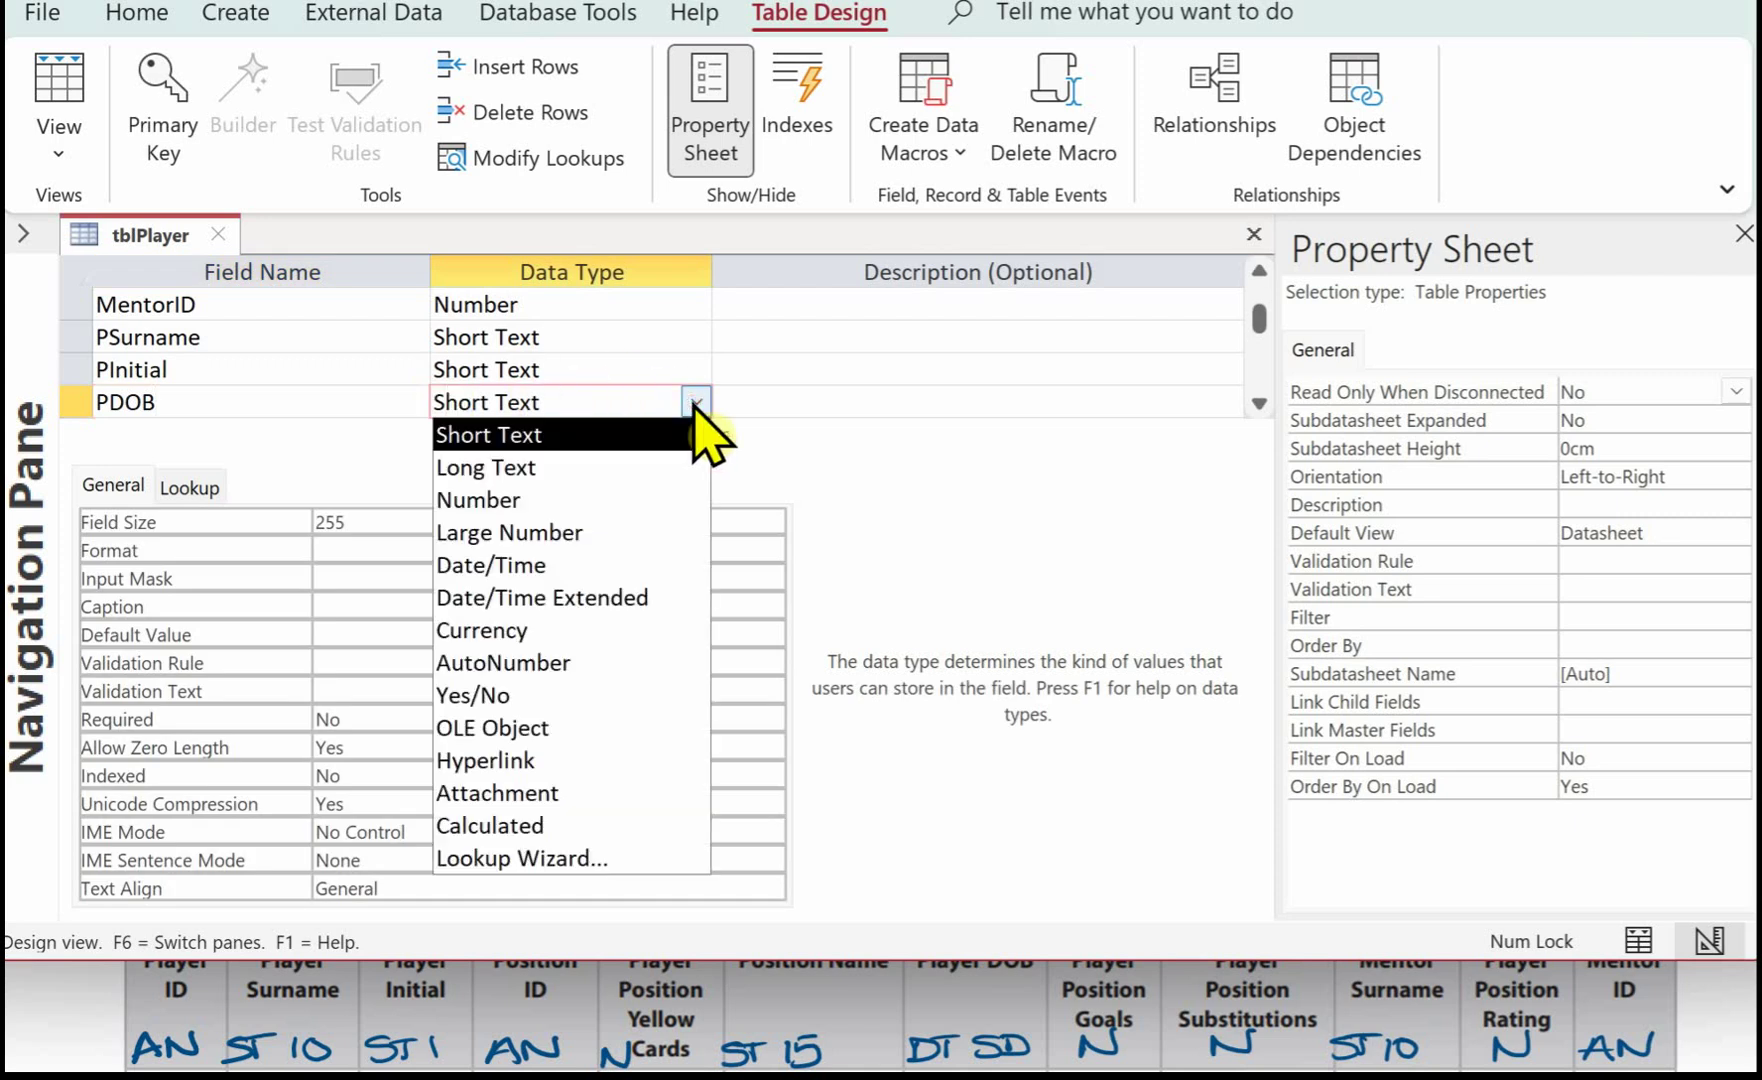
pyautogui.click(530, 566)
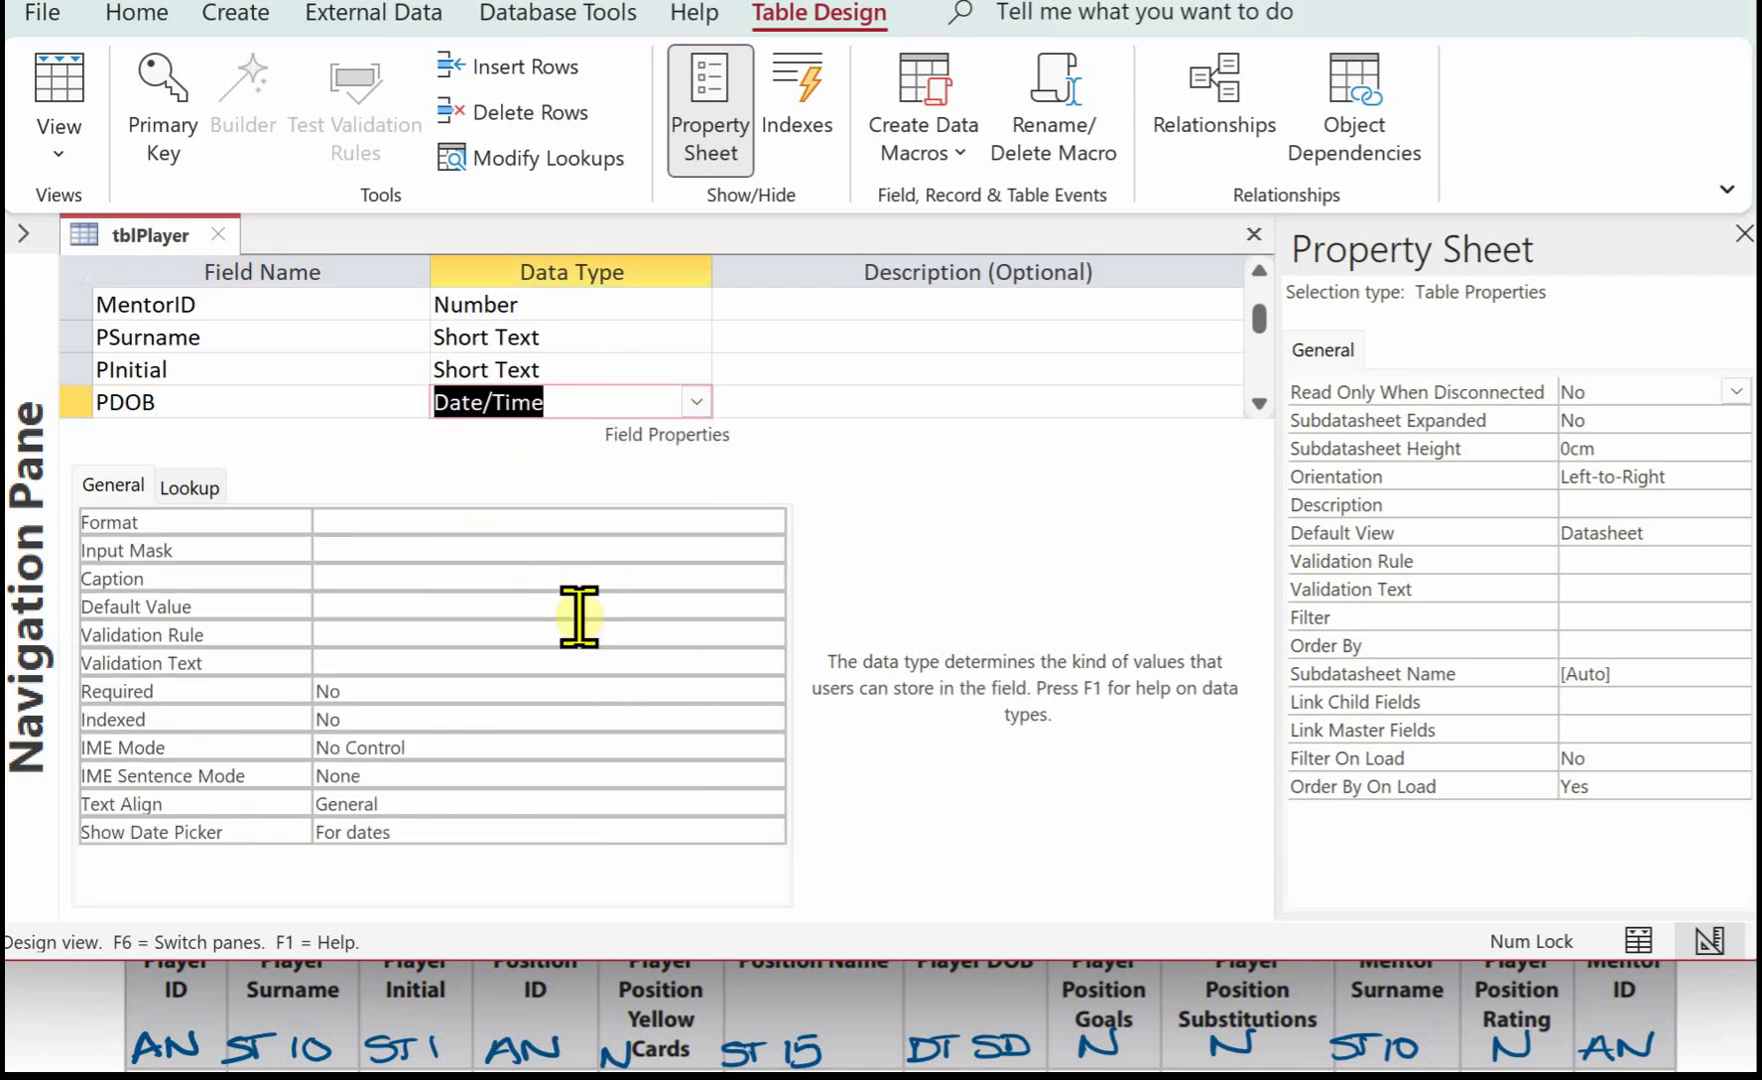
pyautogui.click(393, 524)
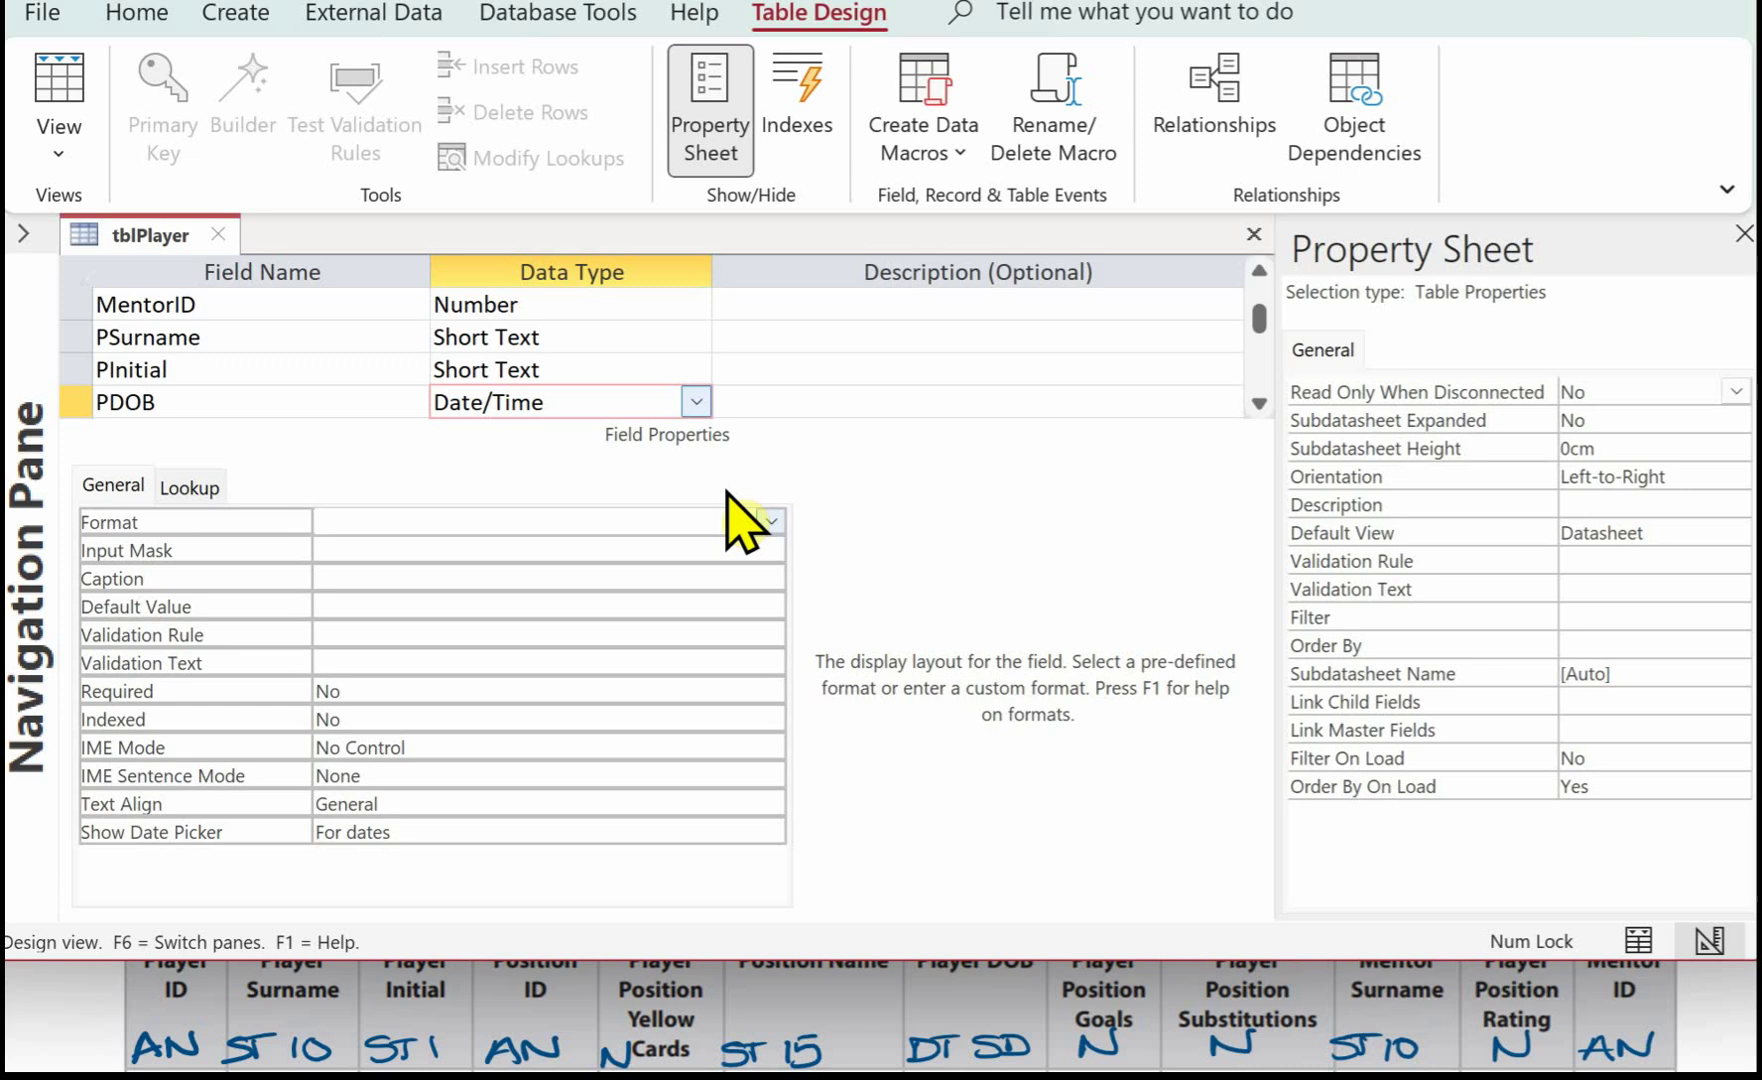
pyautogui.click(771, 521)
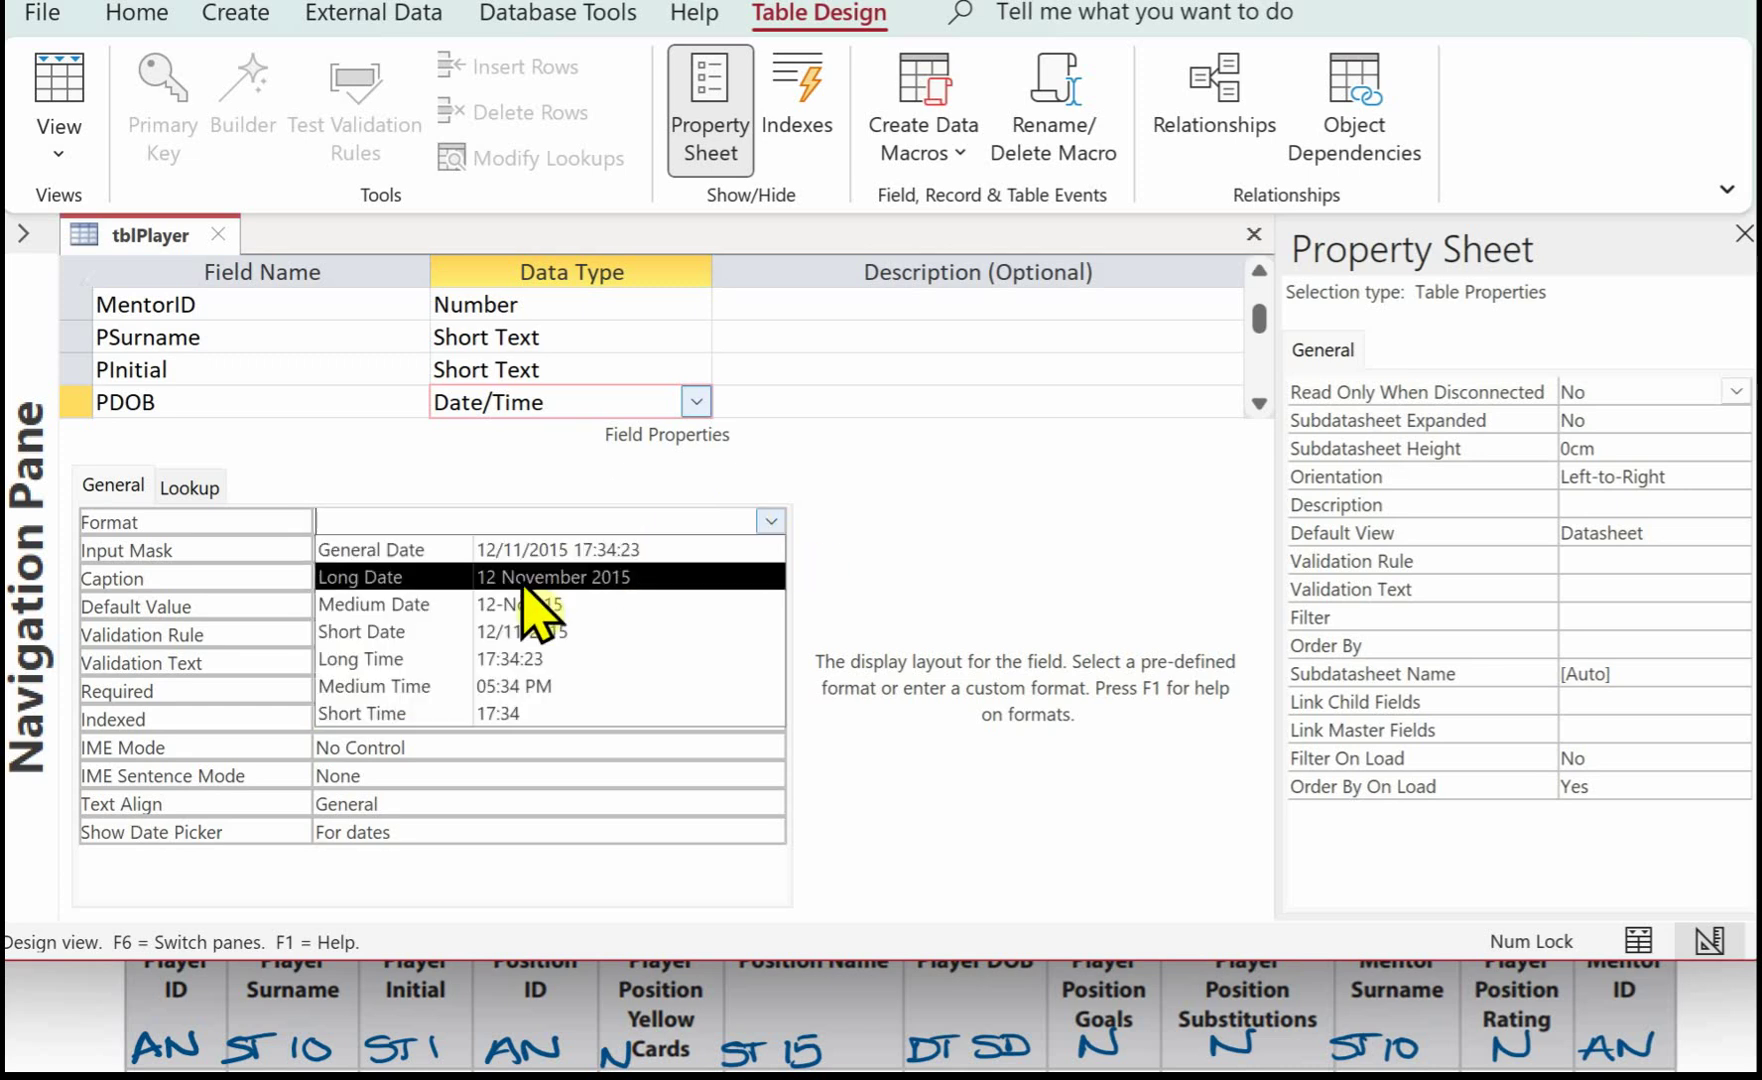
pyautogui.click(478, 632)
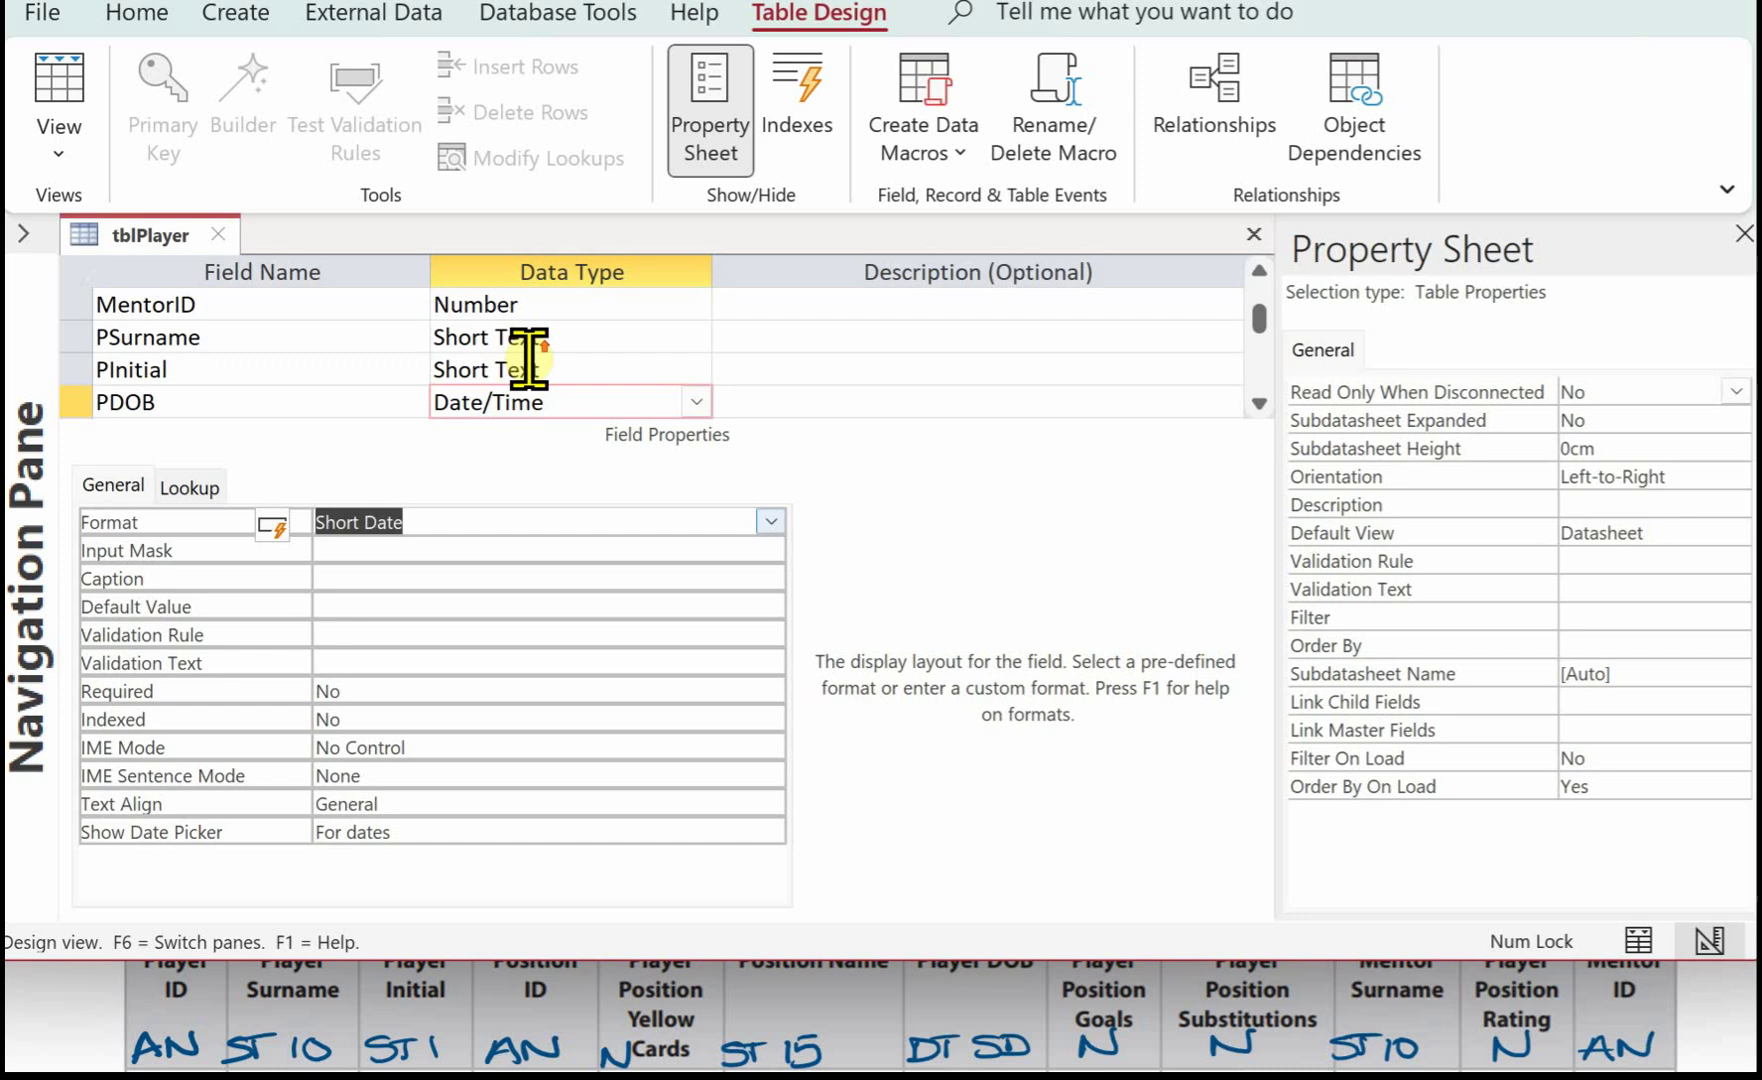
pyautogui.scroll(1, 523, 342)
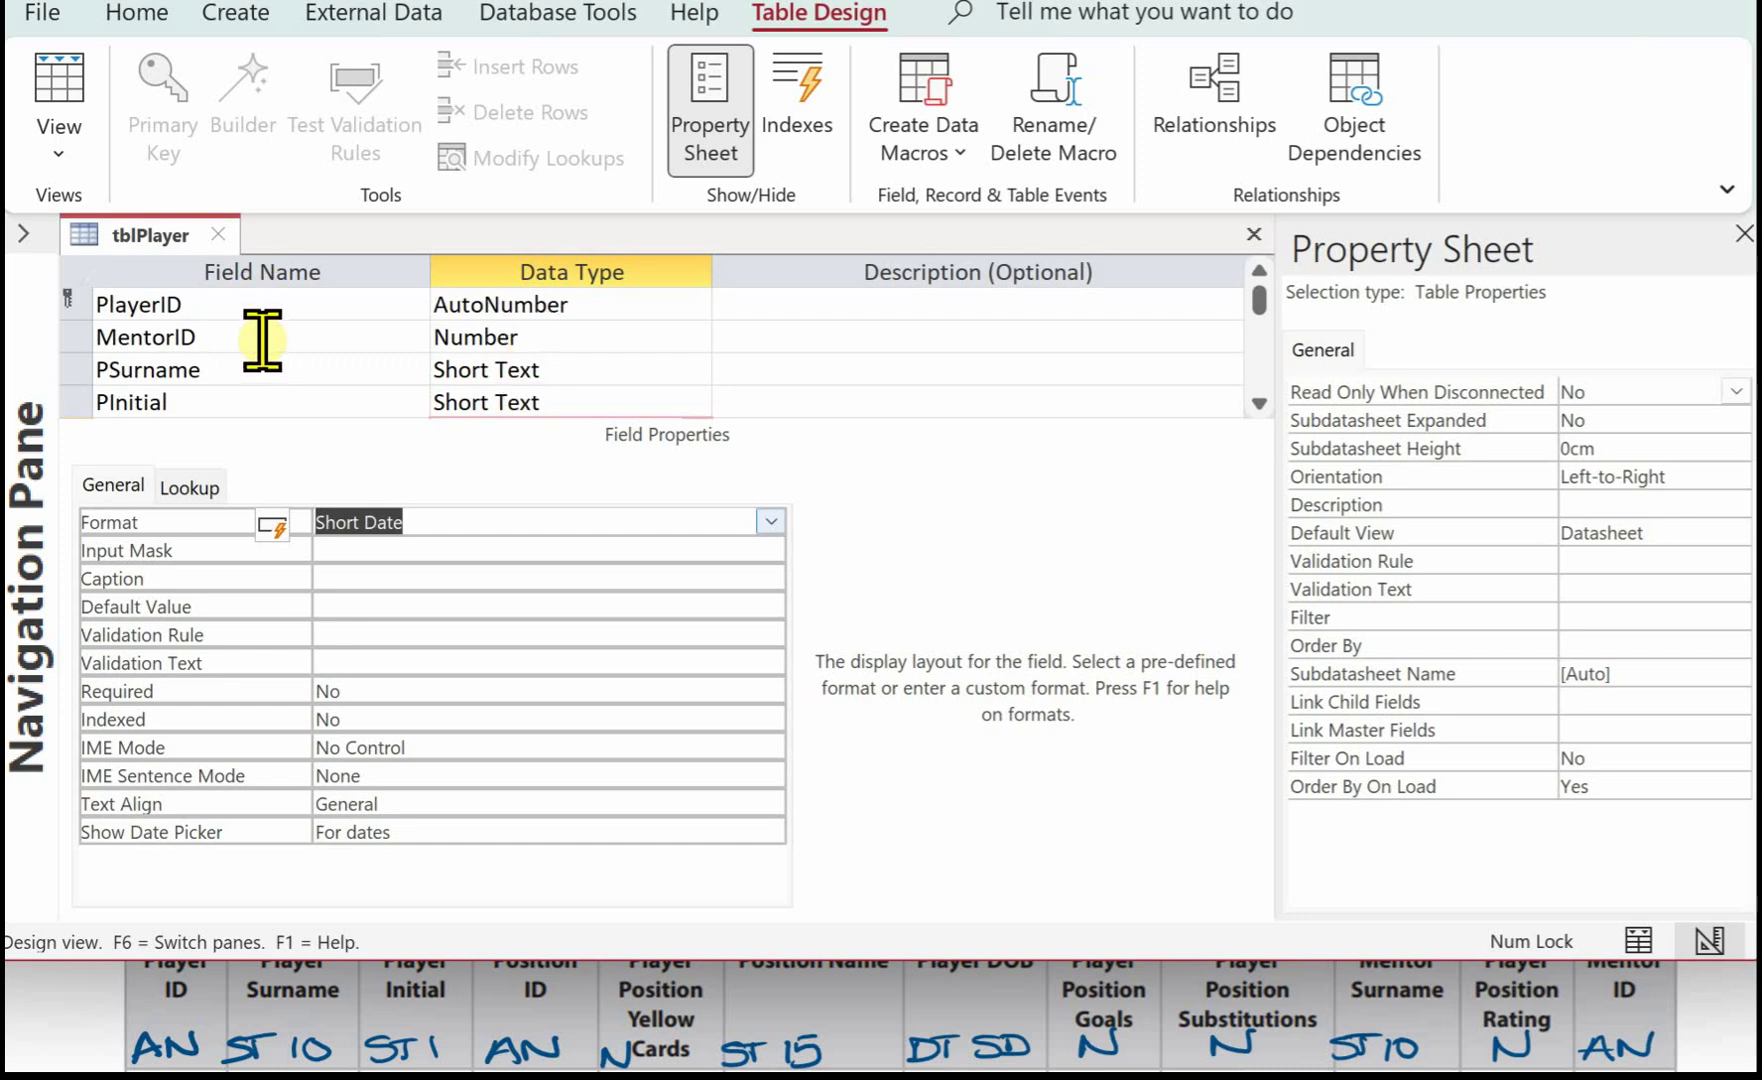
# Step: Start a Lookup Wizard on MentorID taking MentorID values from tblMentor
pyautogui.click(557, 339)
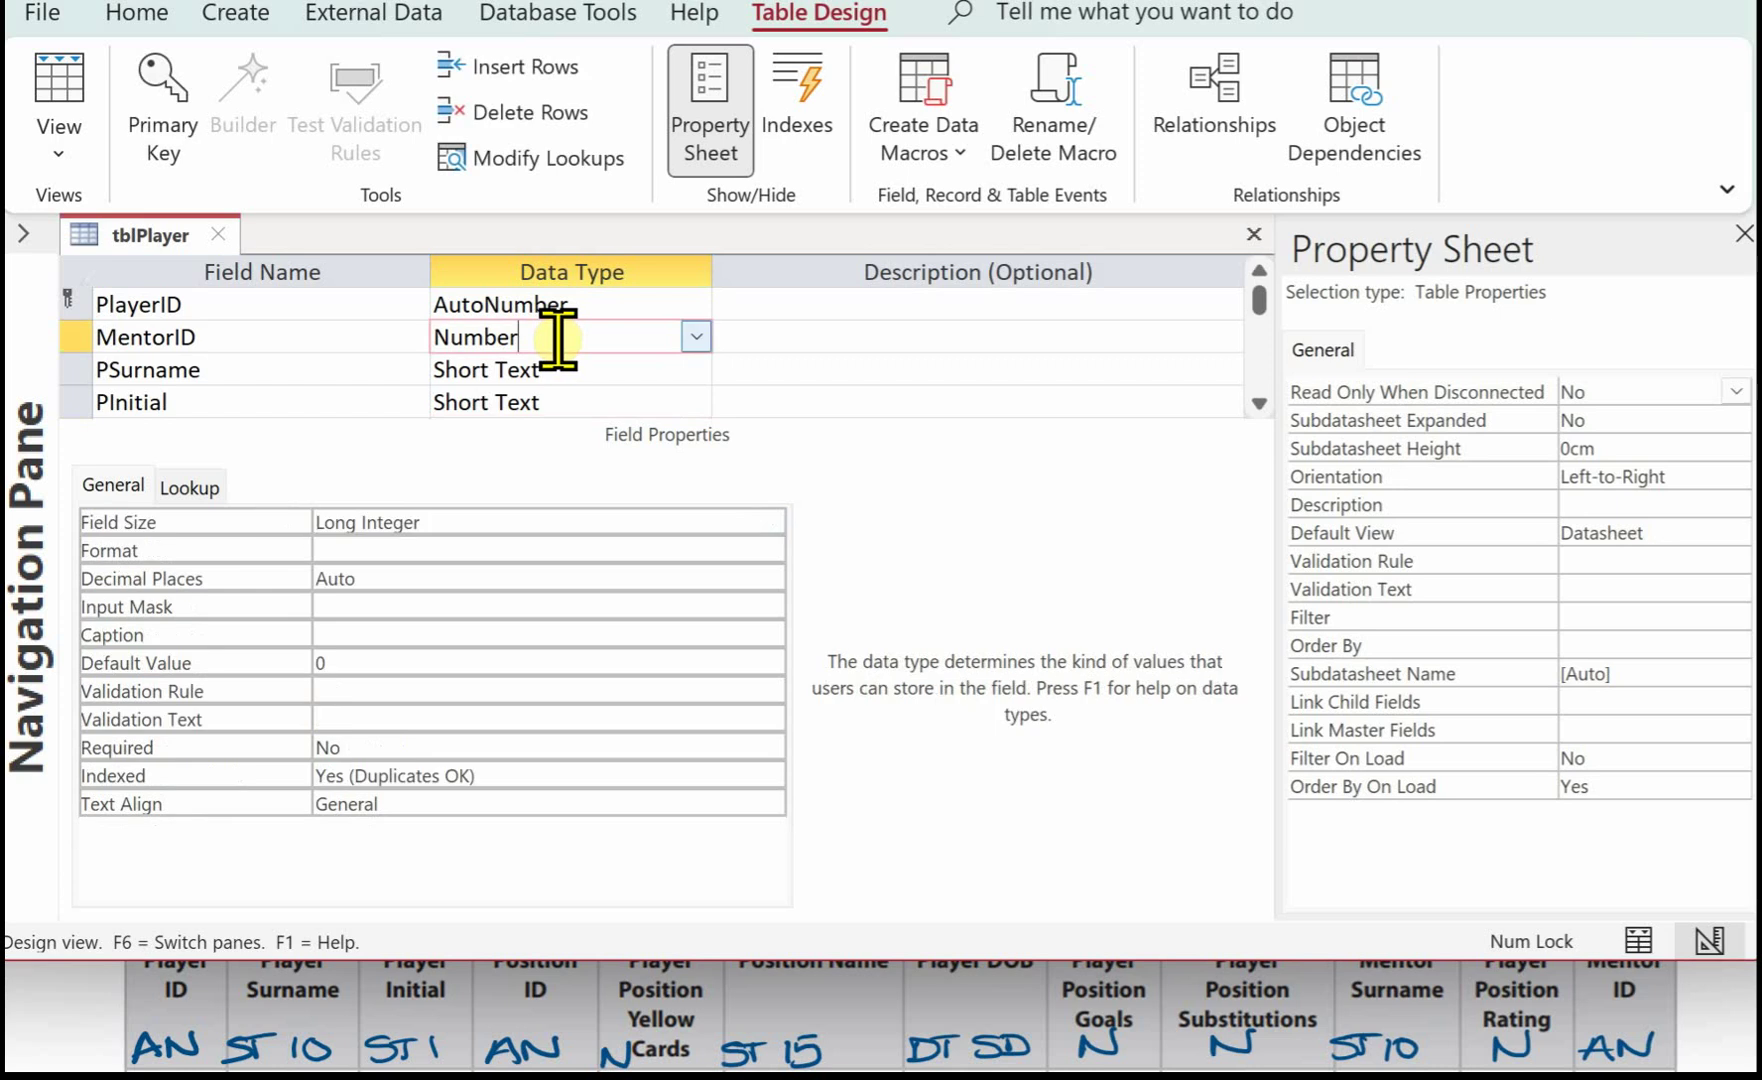
pyautogui.click(697, 340)
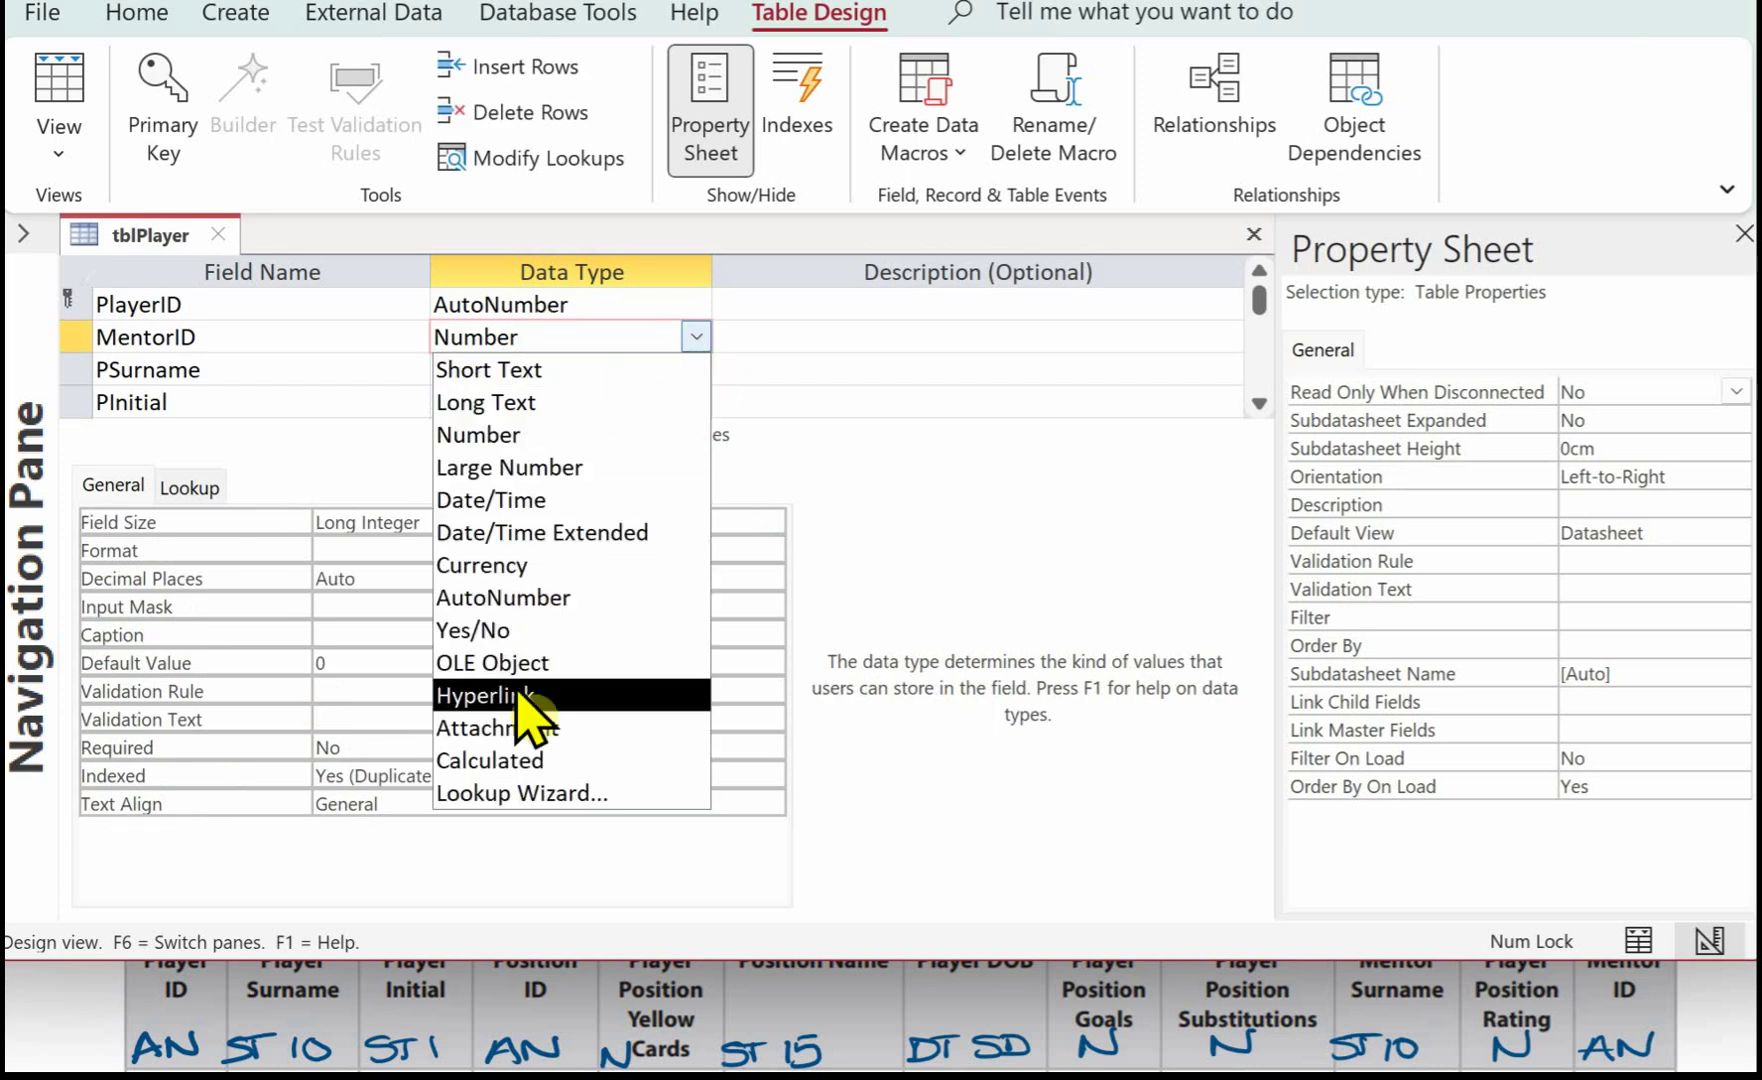
pyautogui.click(512, 795)
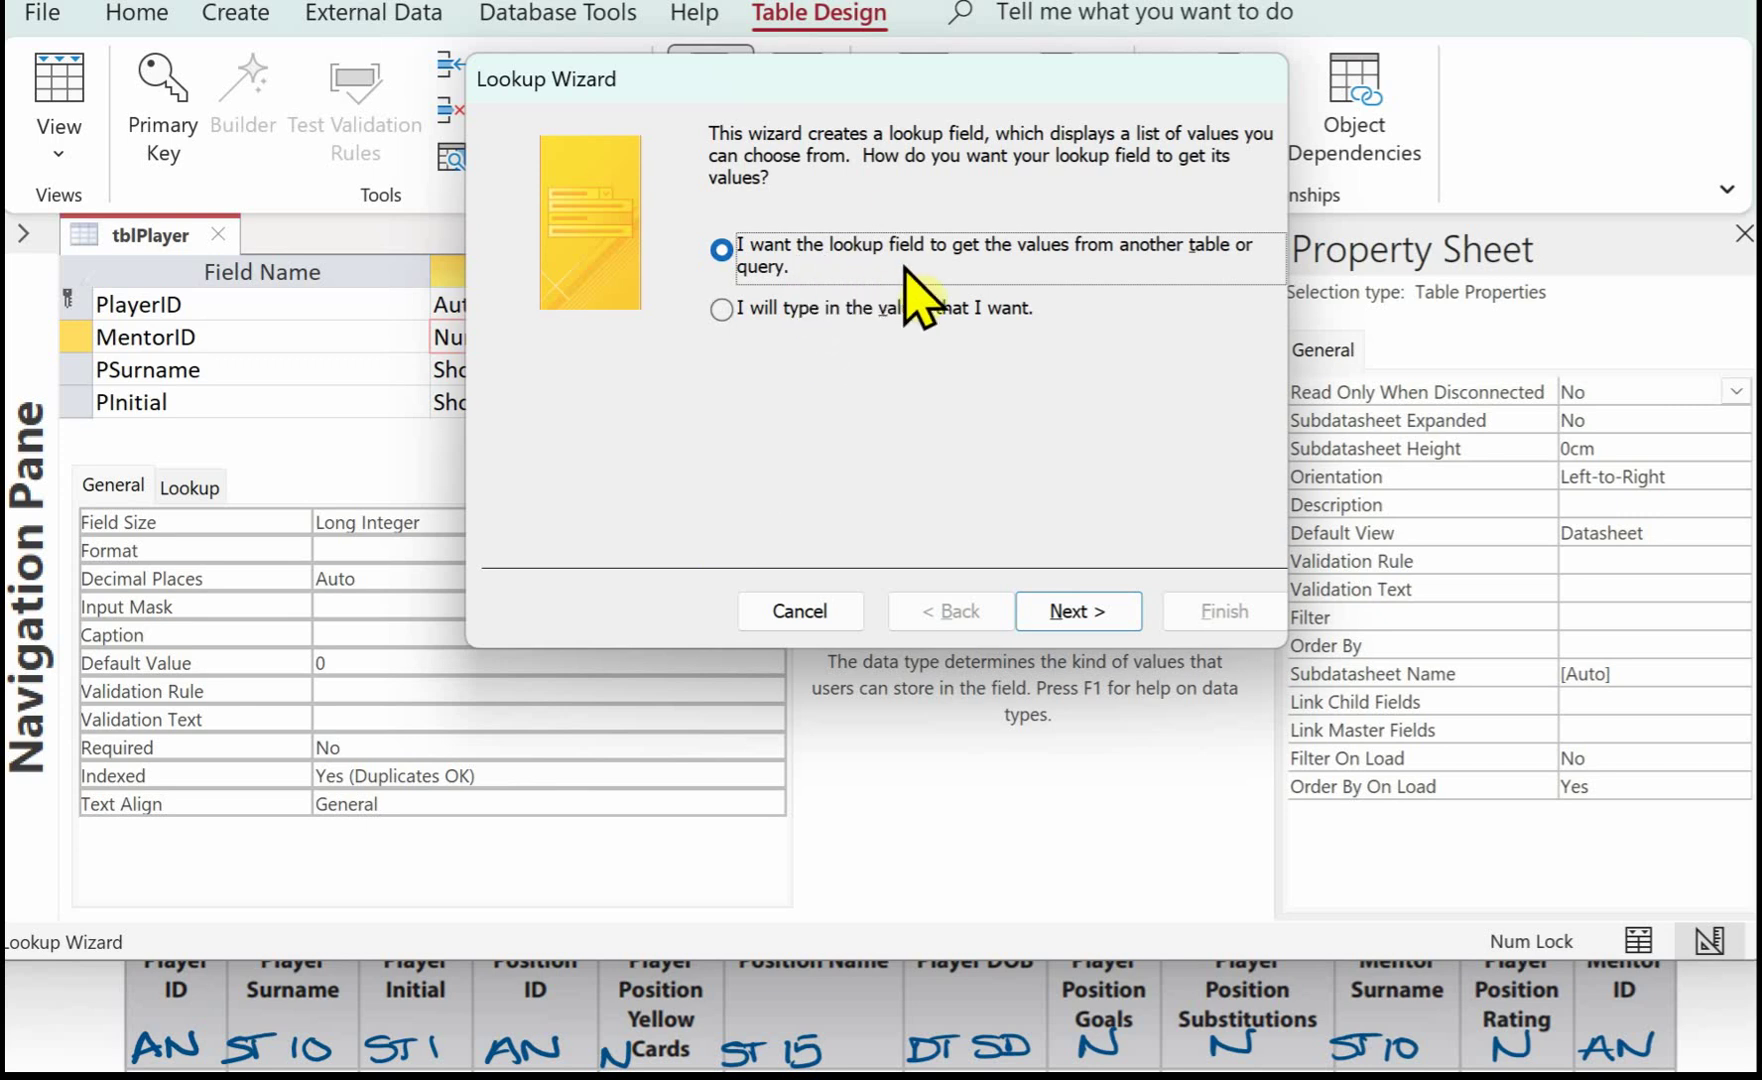
pyautogui.click(1068, 612)
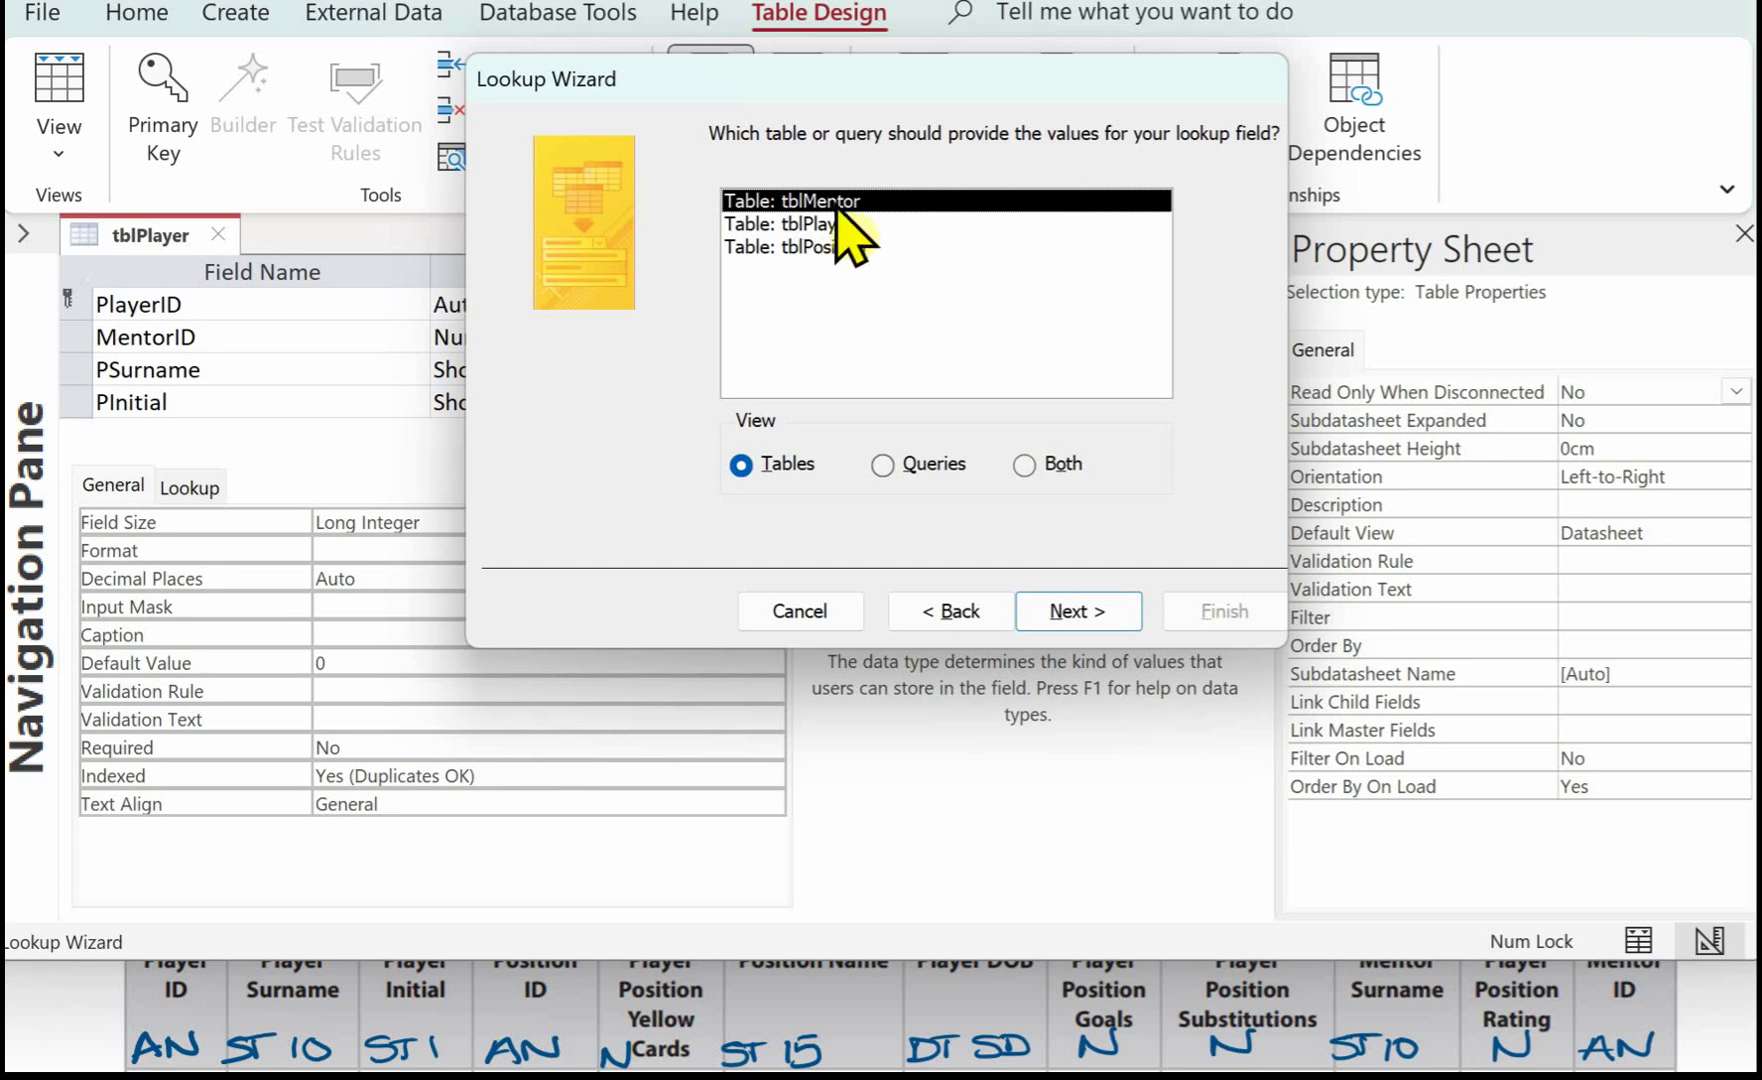
pyautogui.click(1058, 610)
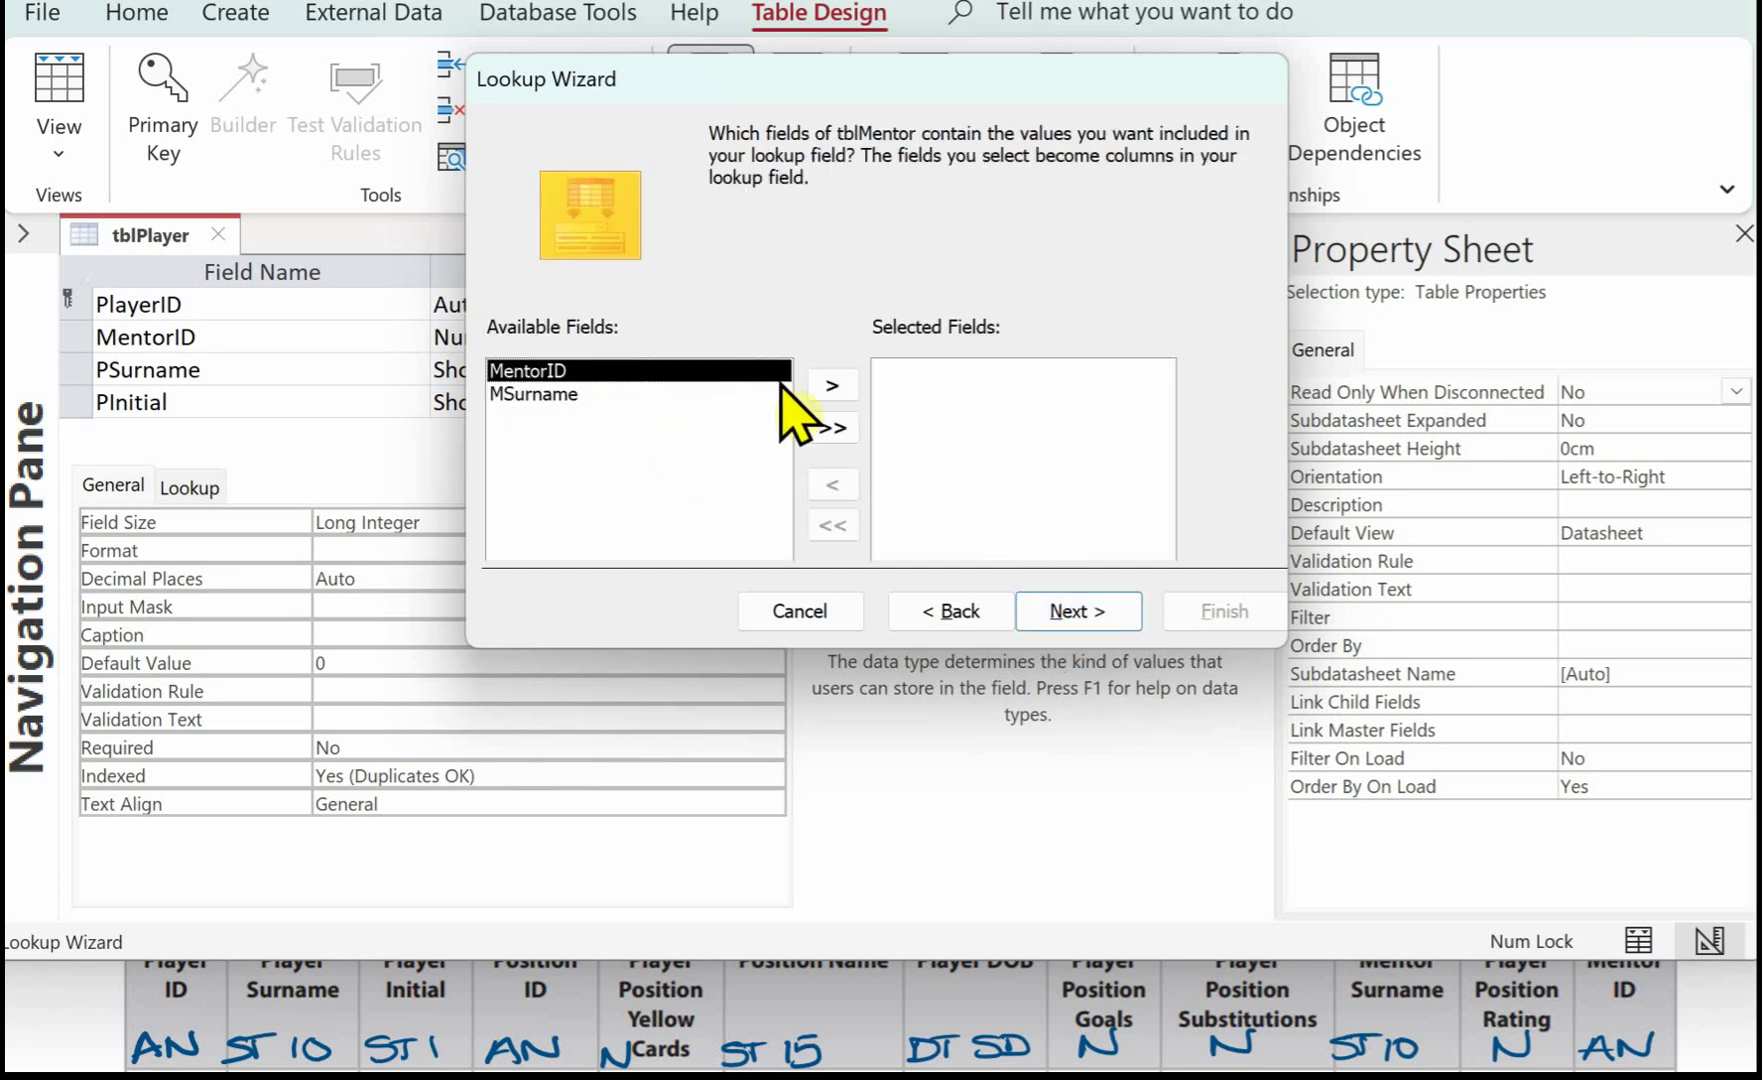
pyautogui.click(836, 385)
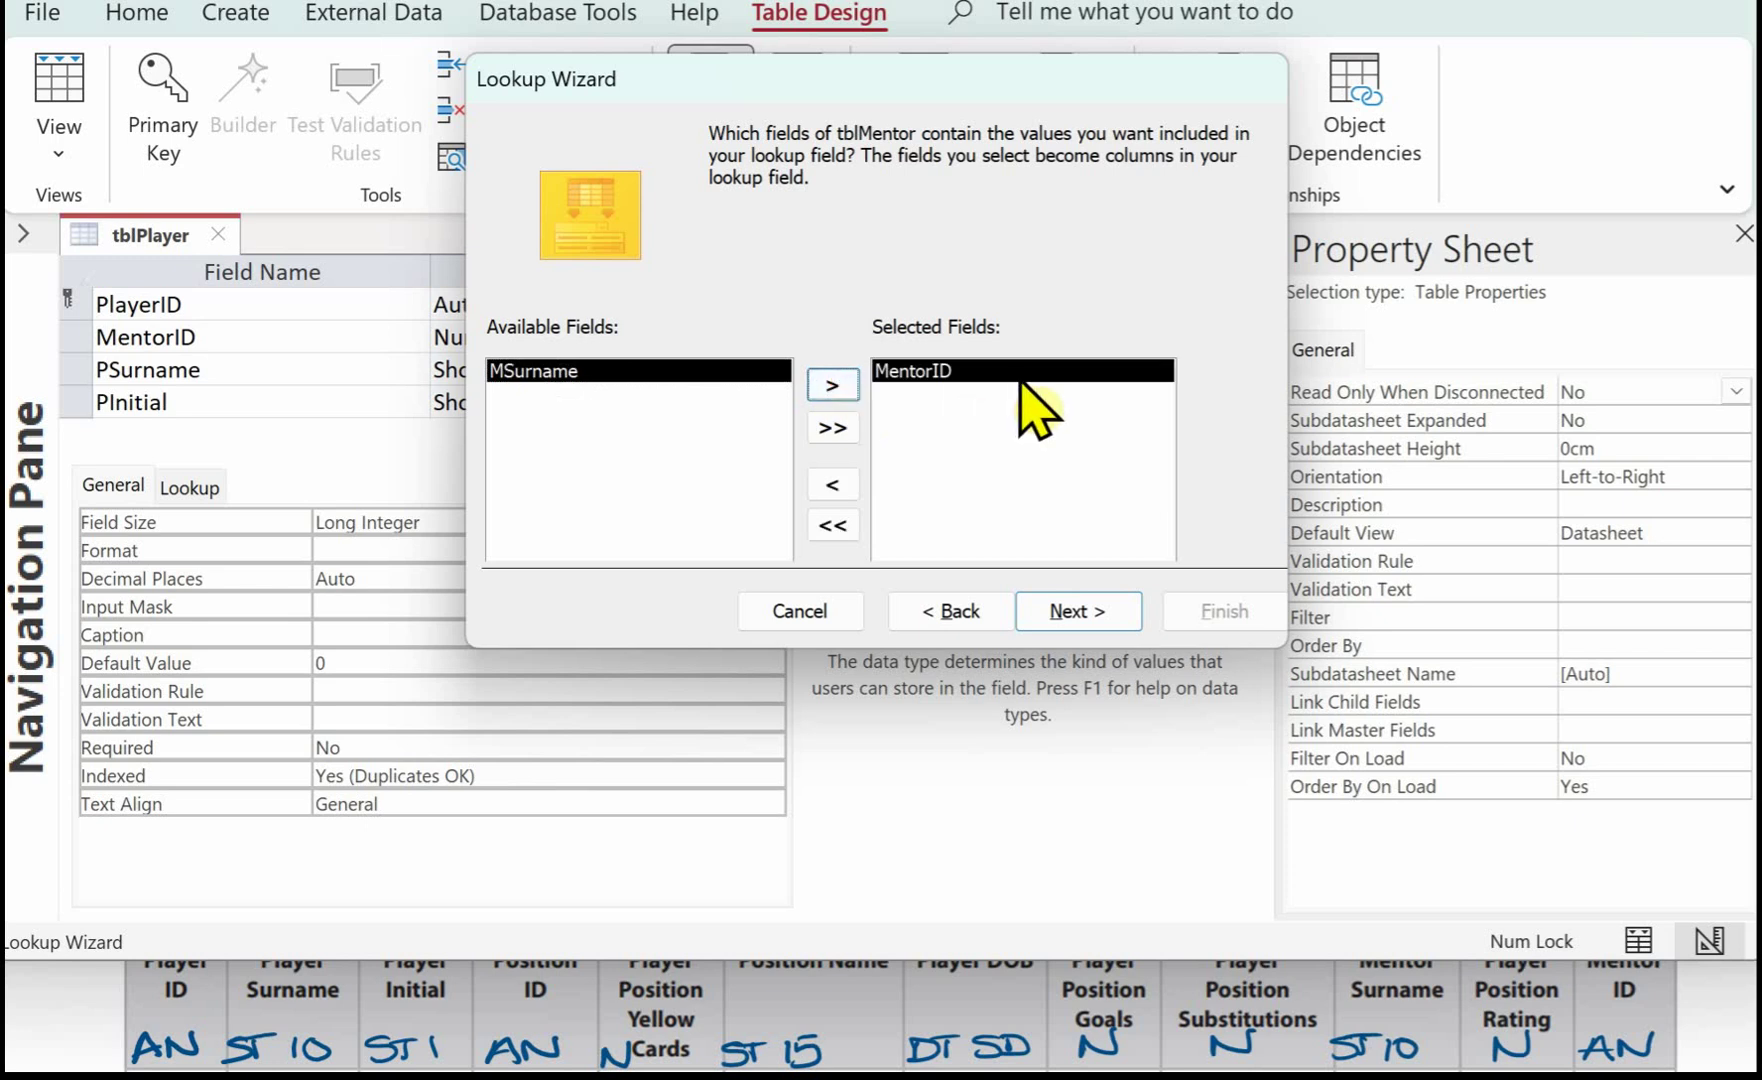
pyautogui.click(1070, 612)
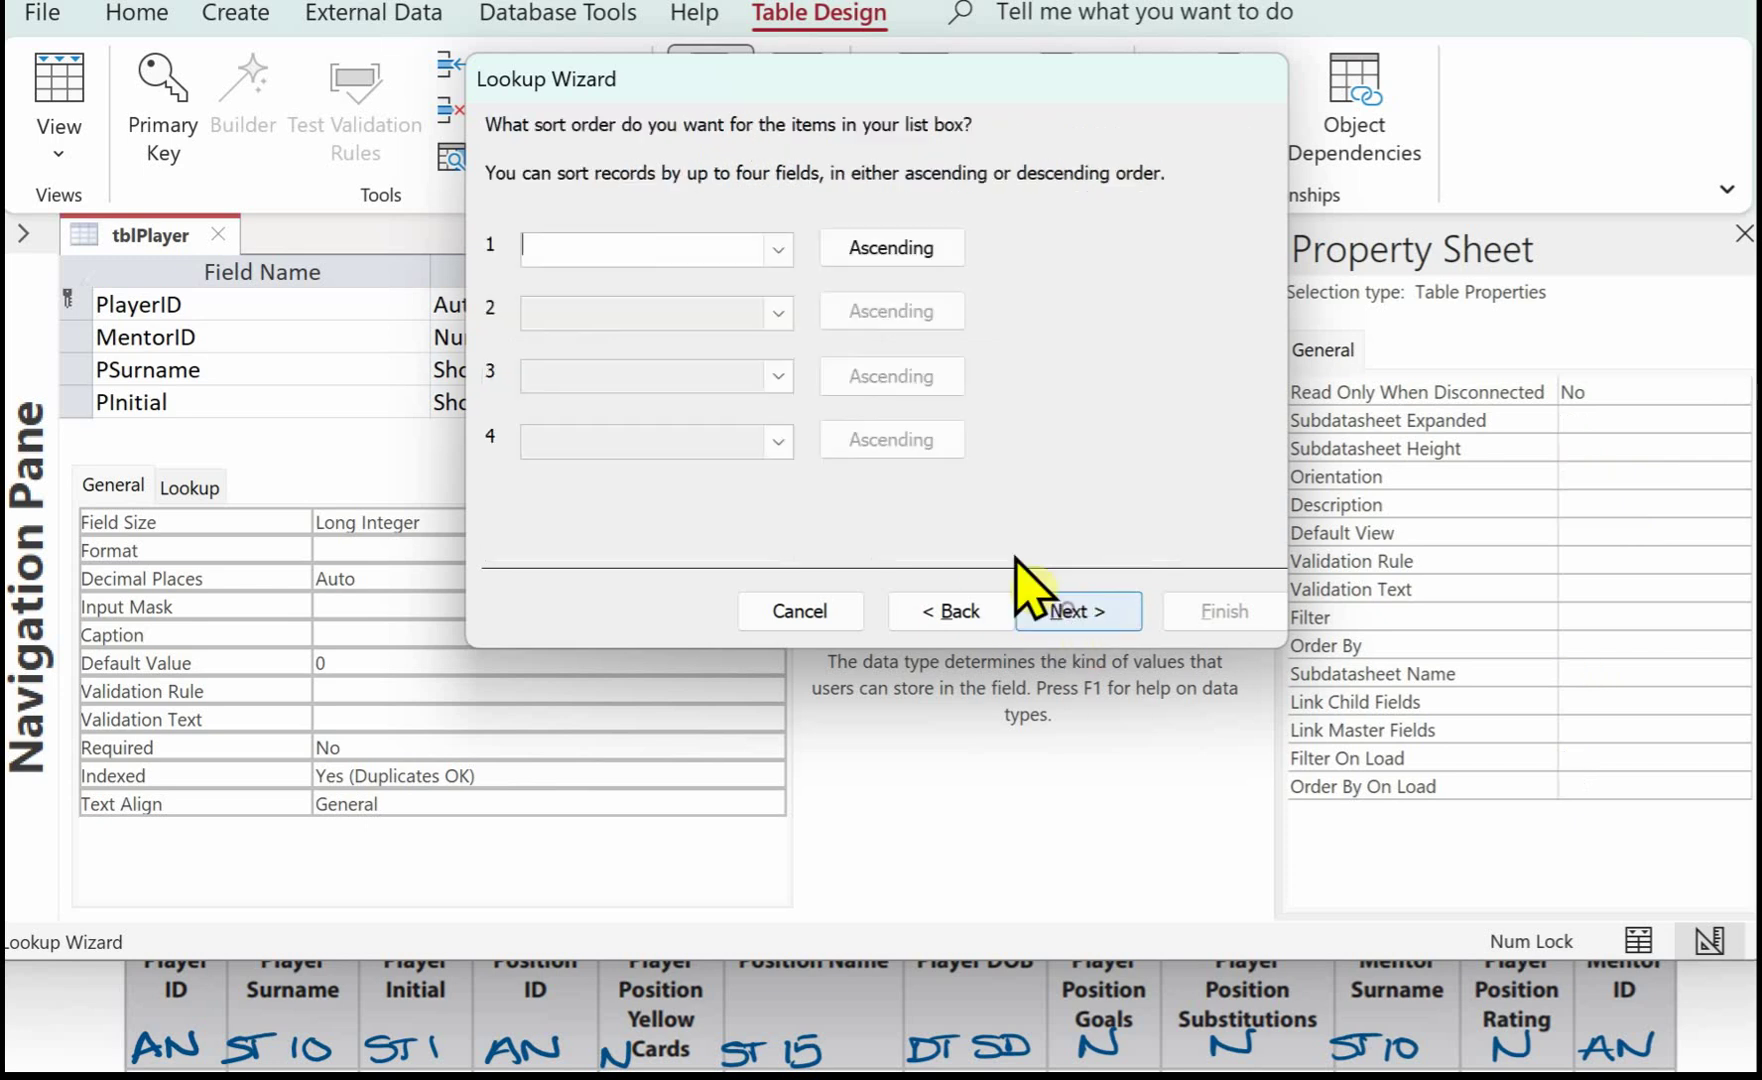
# Step: Keep default sorting and width, enable data integrity with Cascade Delete, and finish
pyautogui.click(1073, 615)
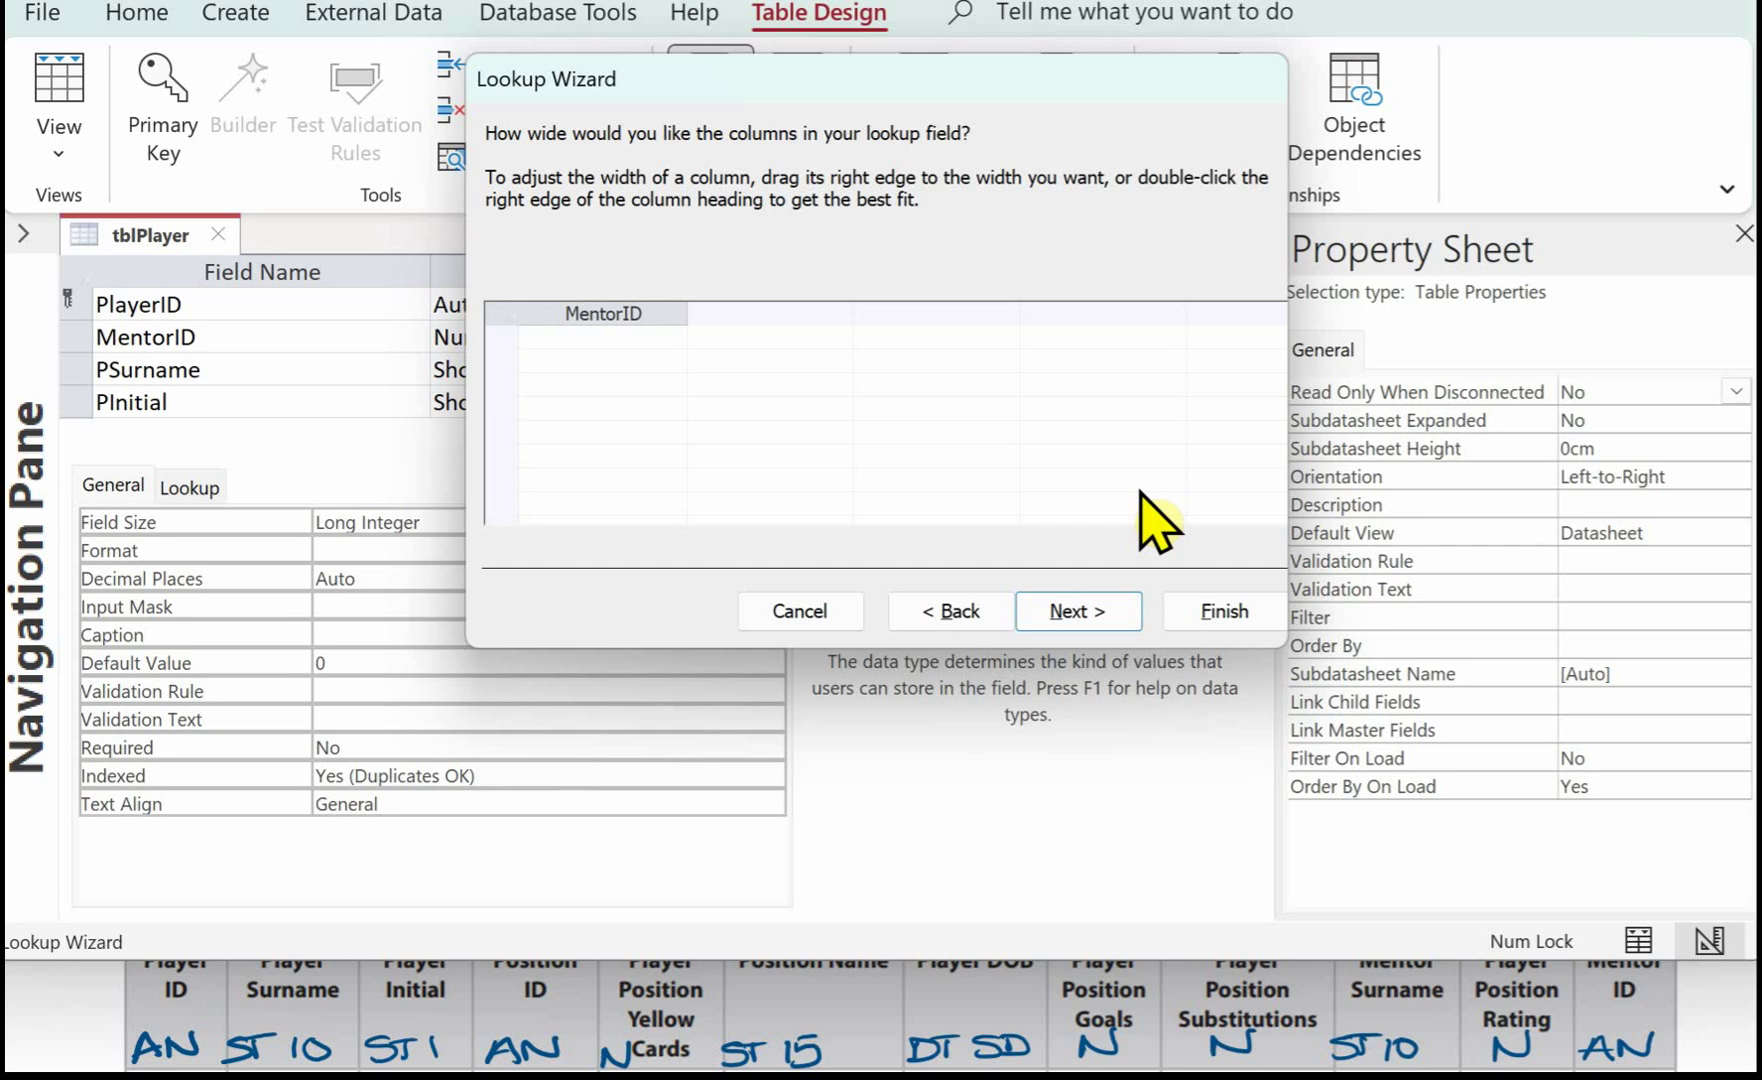
pyautogui.click(1072, 608)
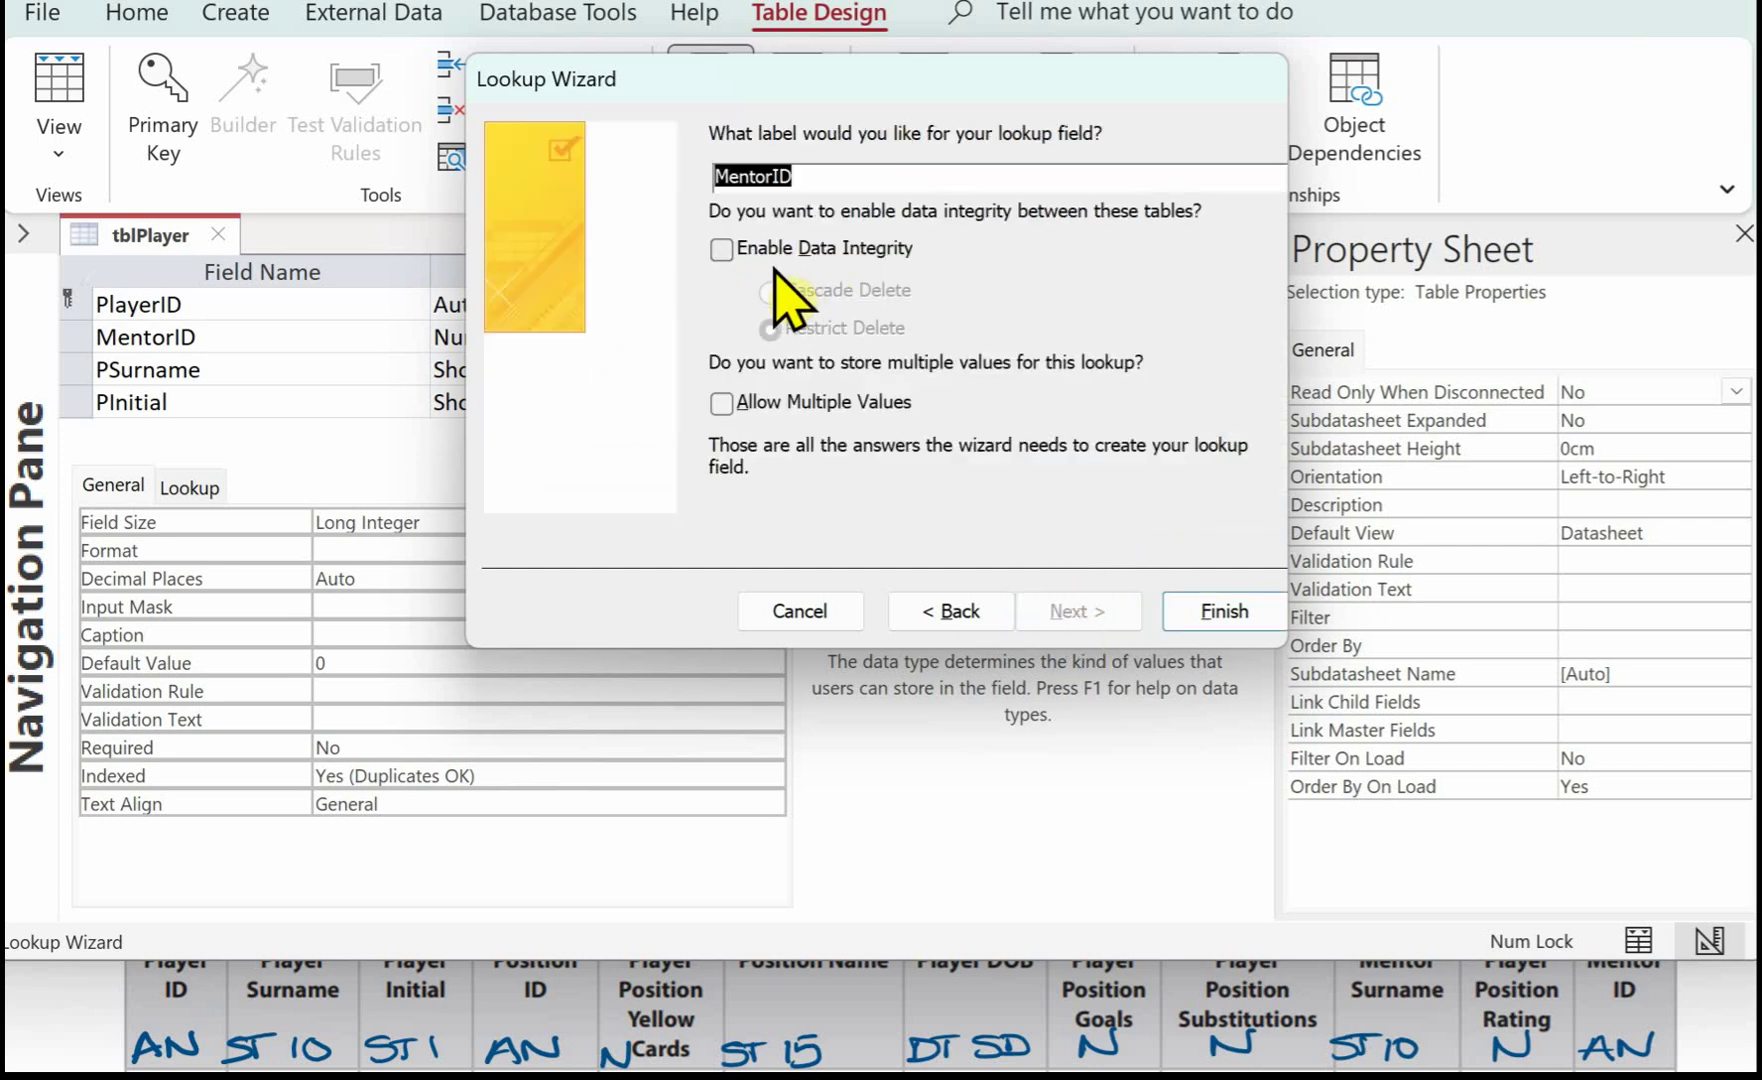
pyautogui.click(722, 250)
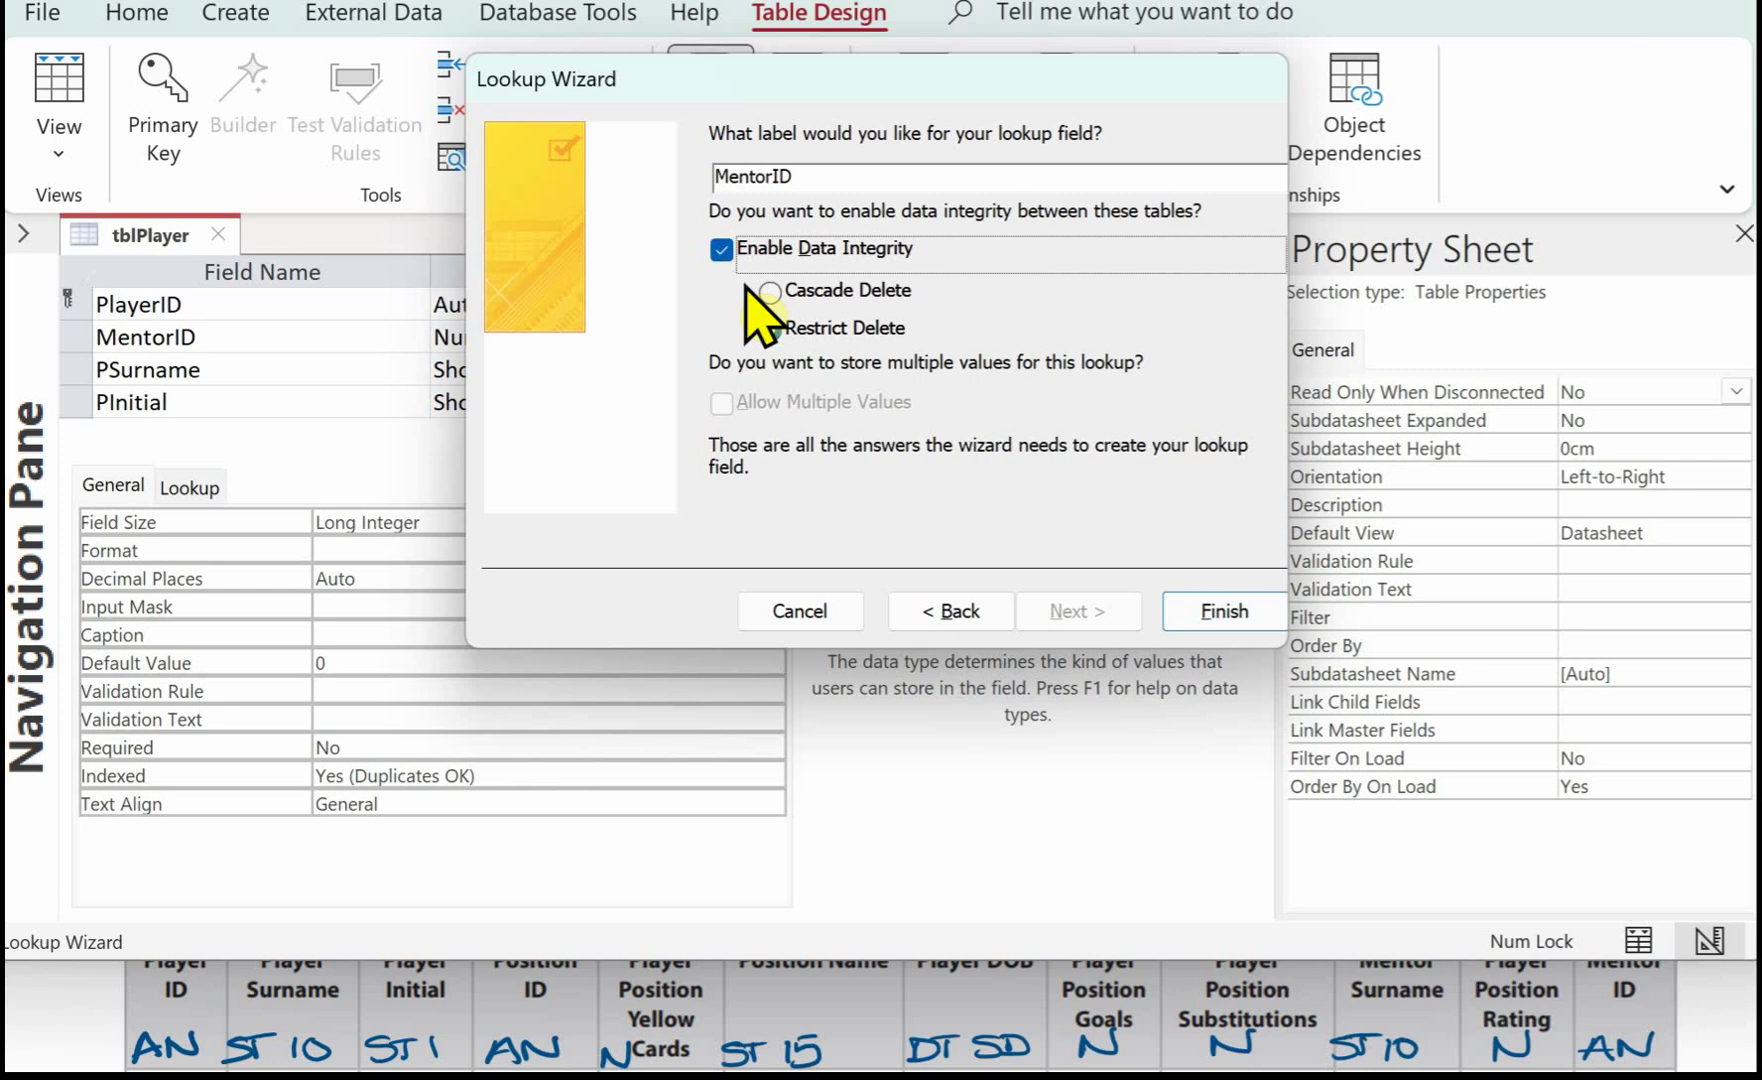
pyautogui.click(769, 292)
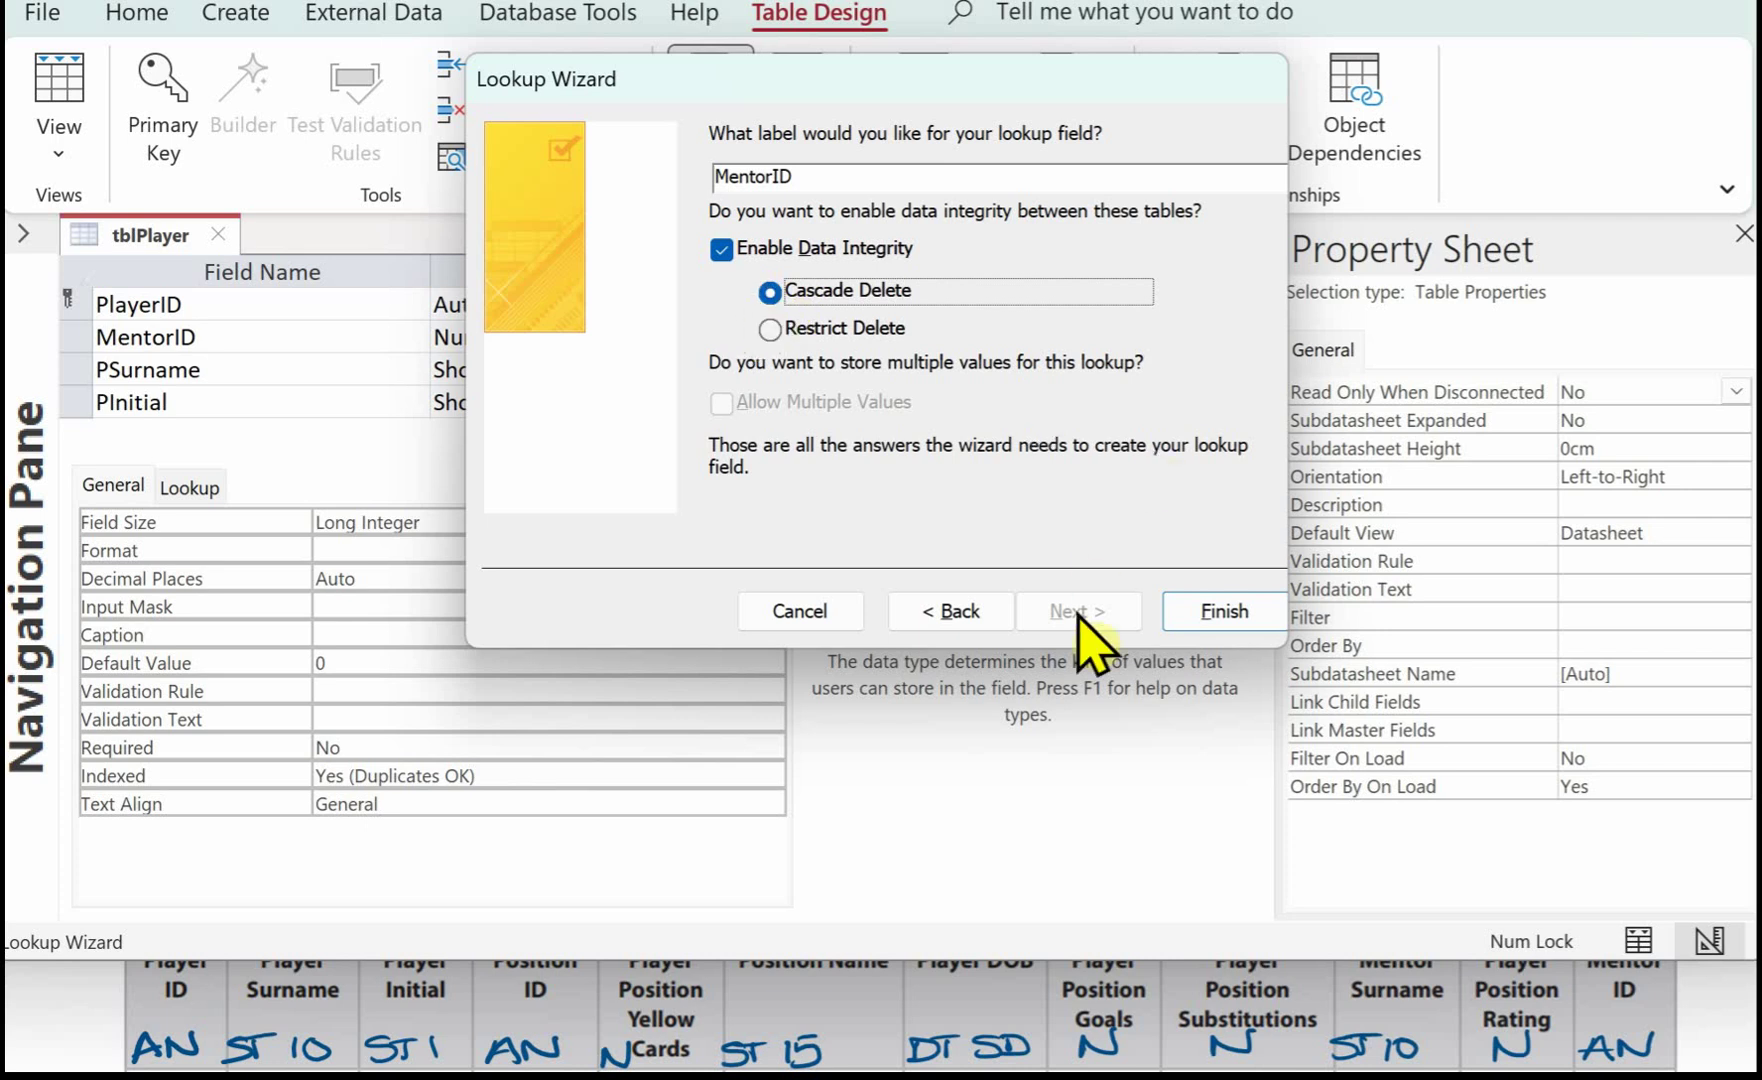
pyautogui.click(1190, 610)
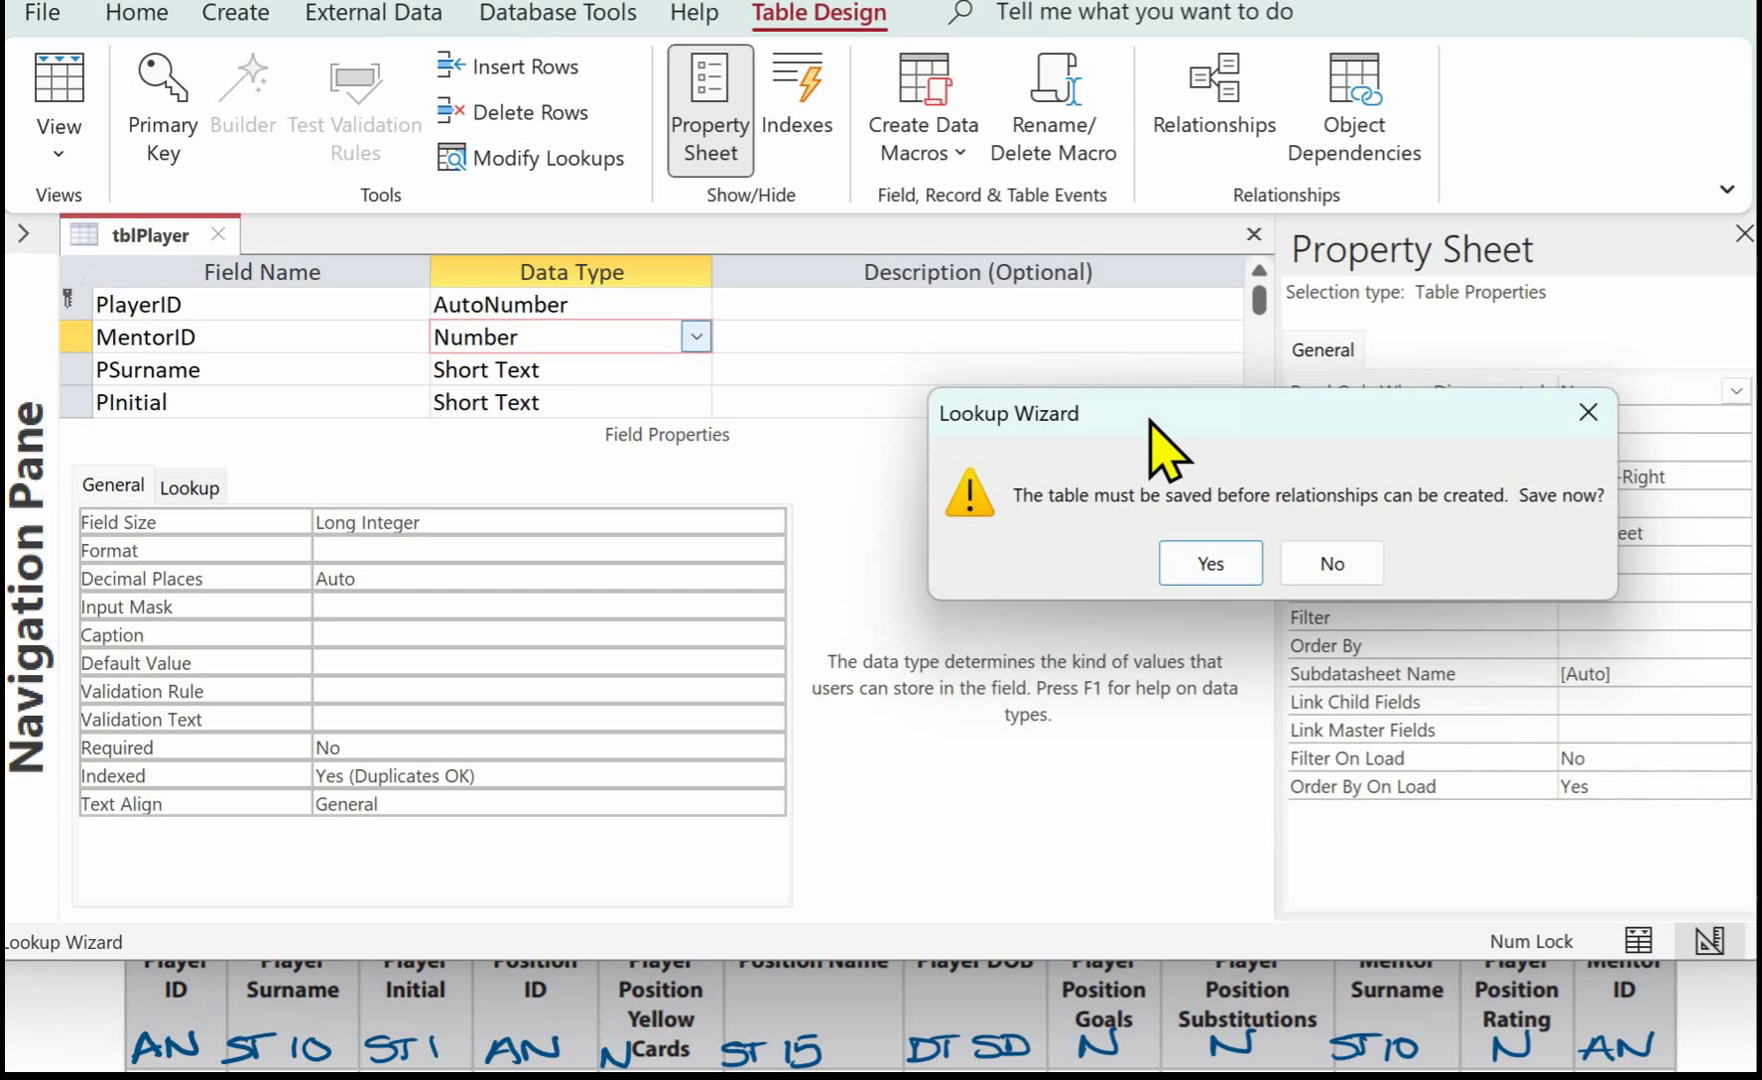
# Step: Save tblPlayer with its MentorID lookup, replacing the earlier version, and close it
pyautogui.click(1190, 470)
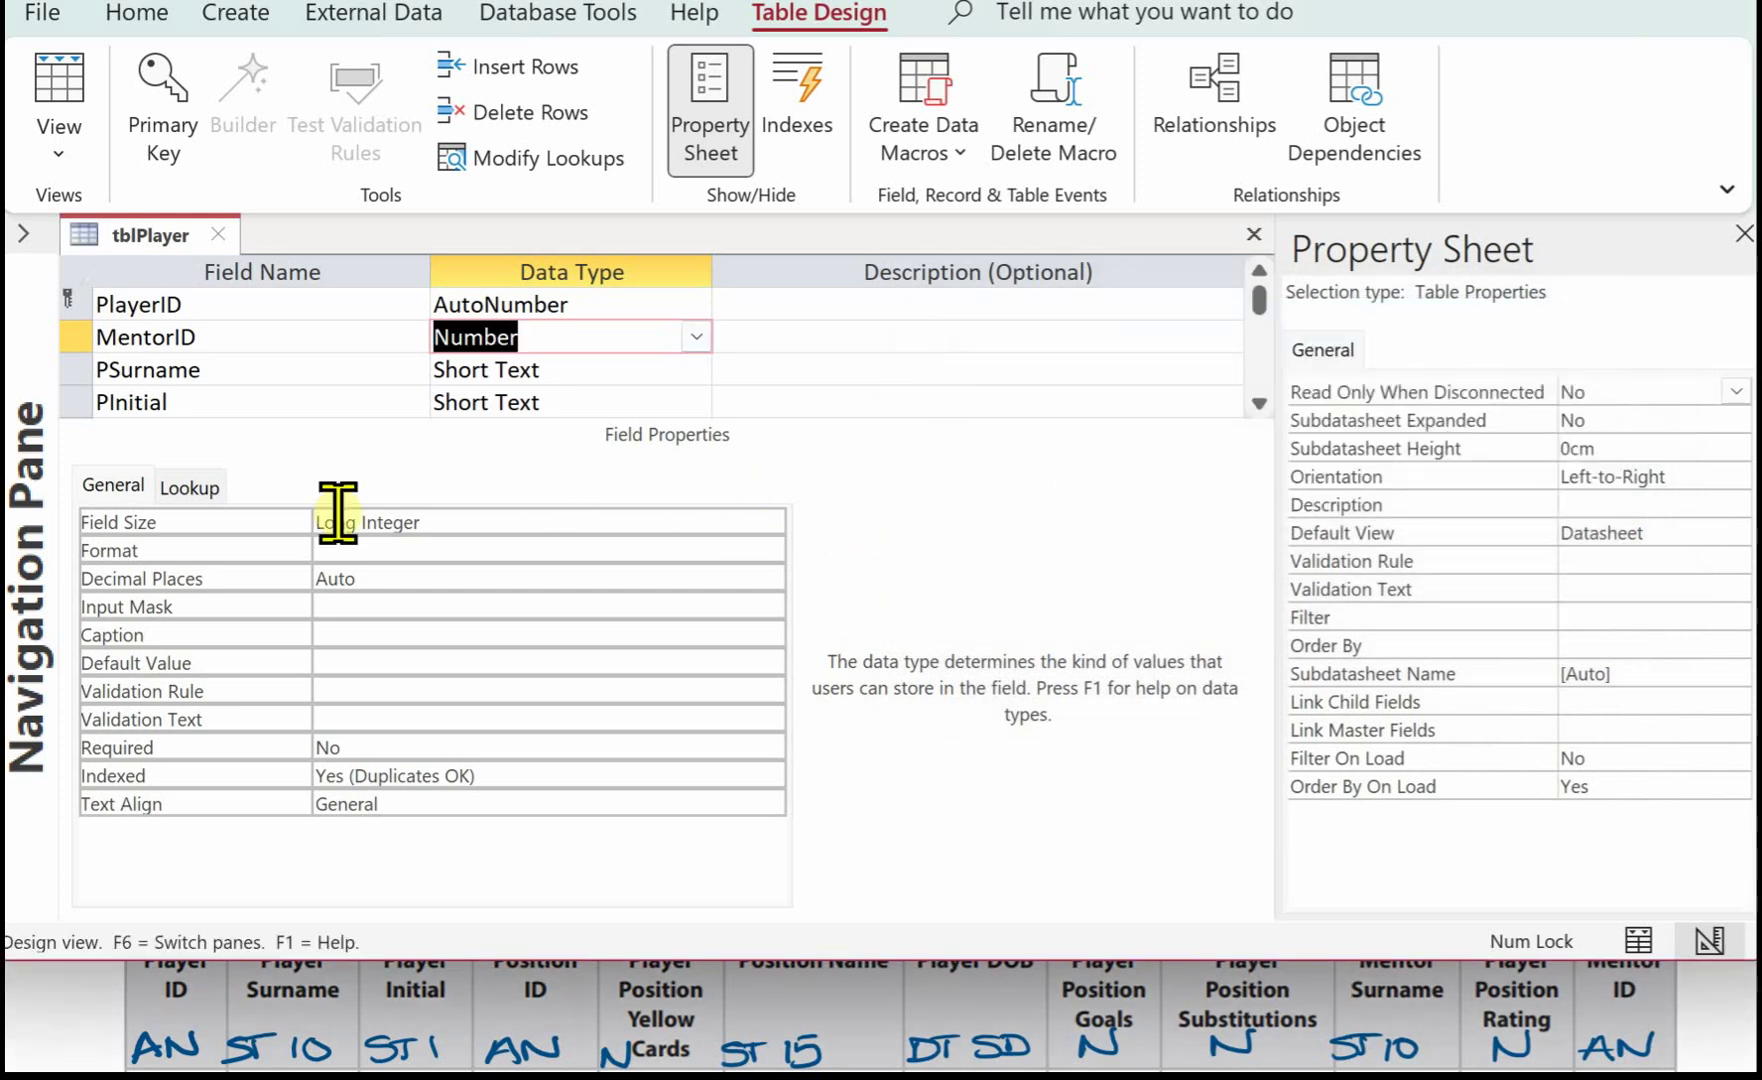
pyautogui.rightClick(155, 234)
pyautogui.click(236, 268)
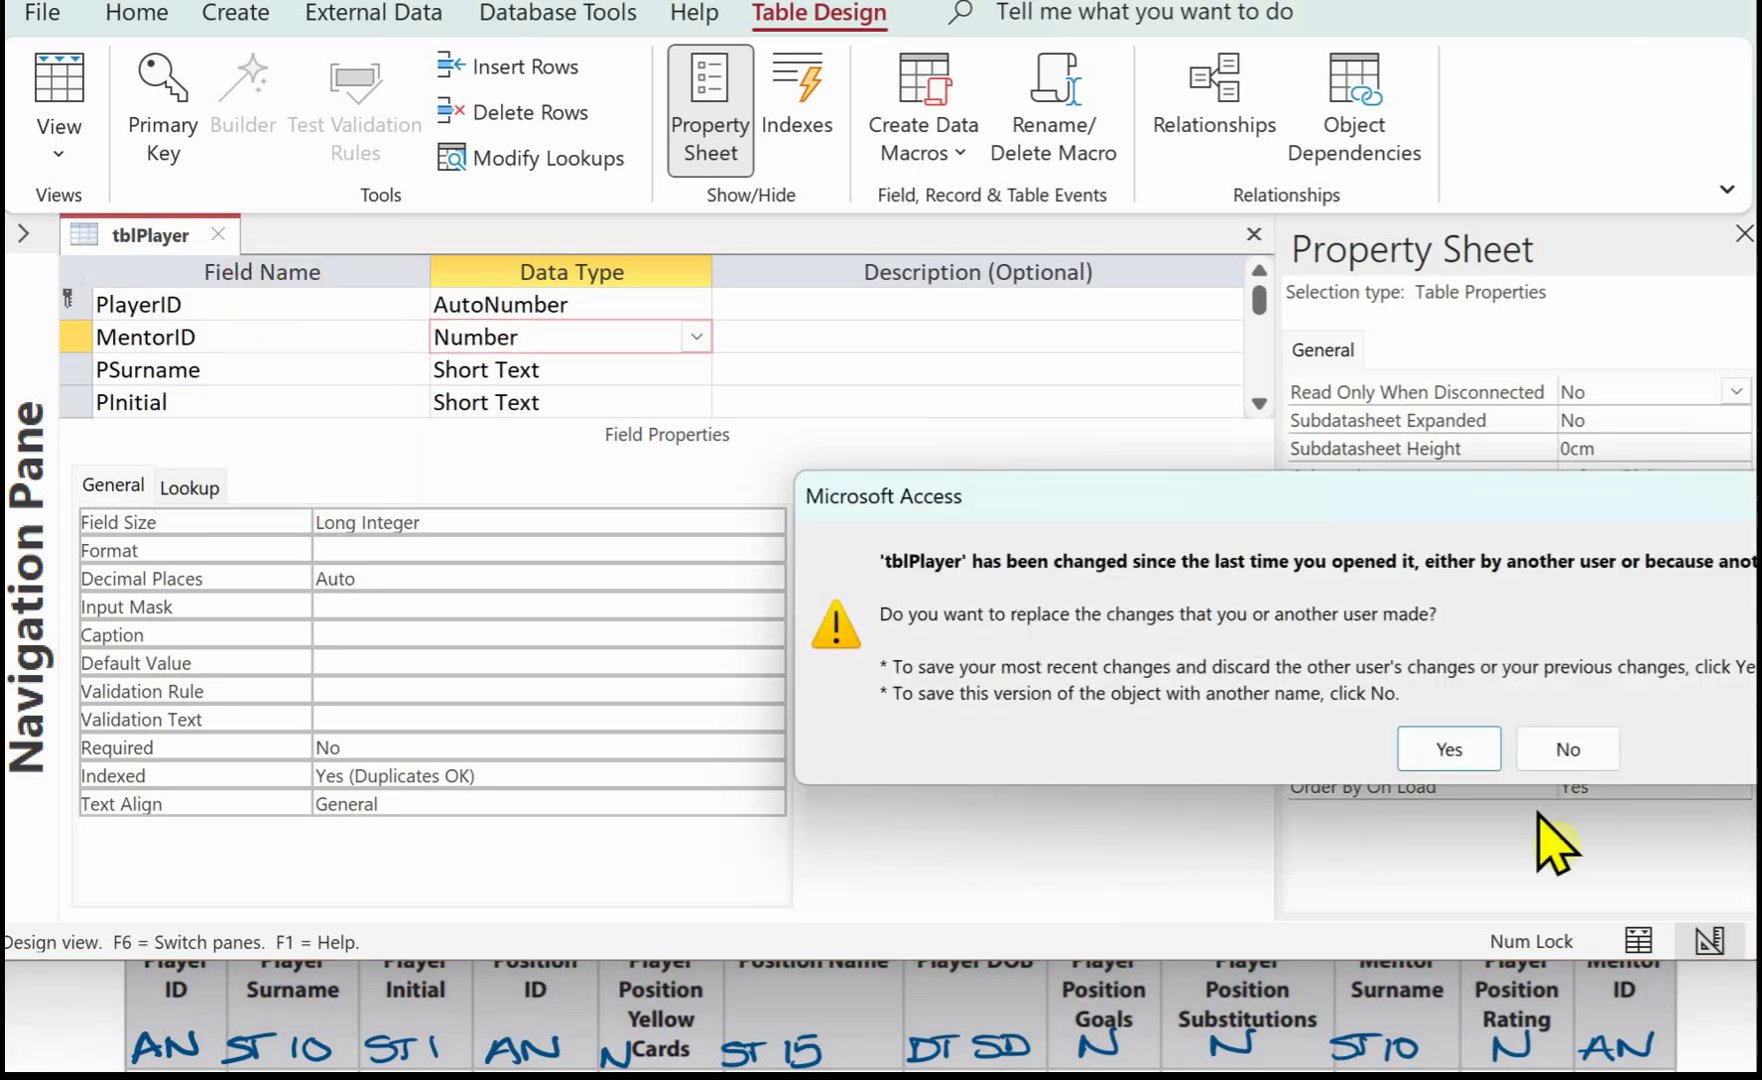
pyautogui.click(1456, 745)
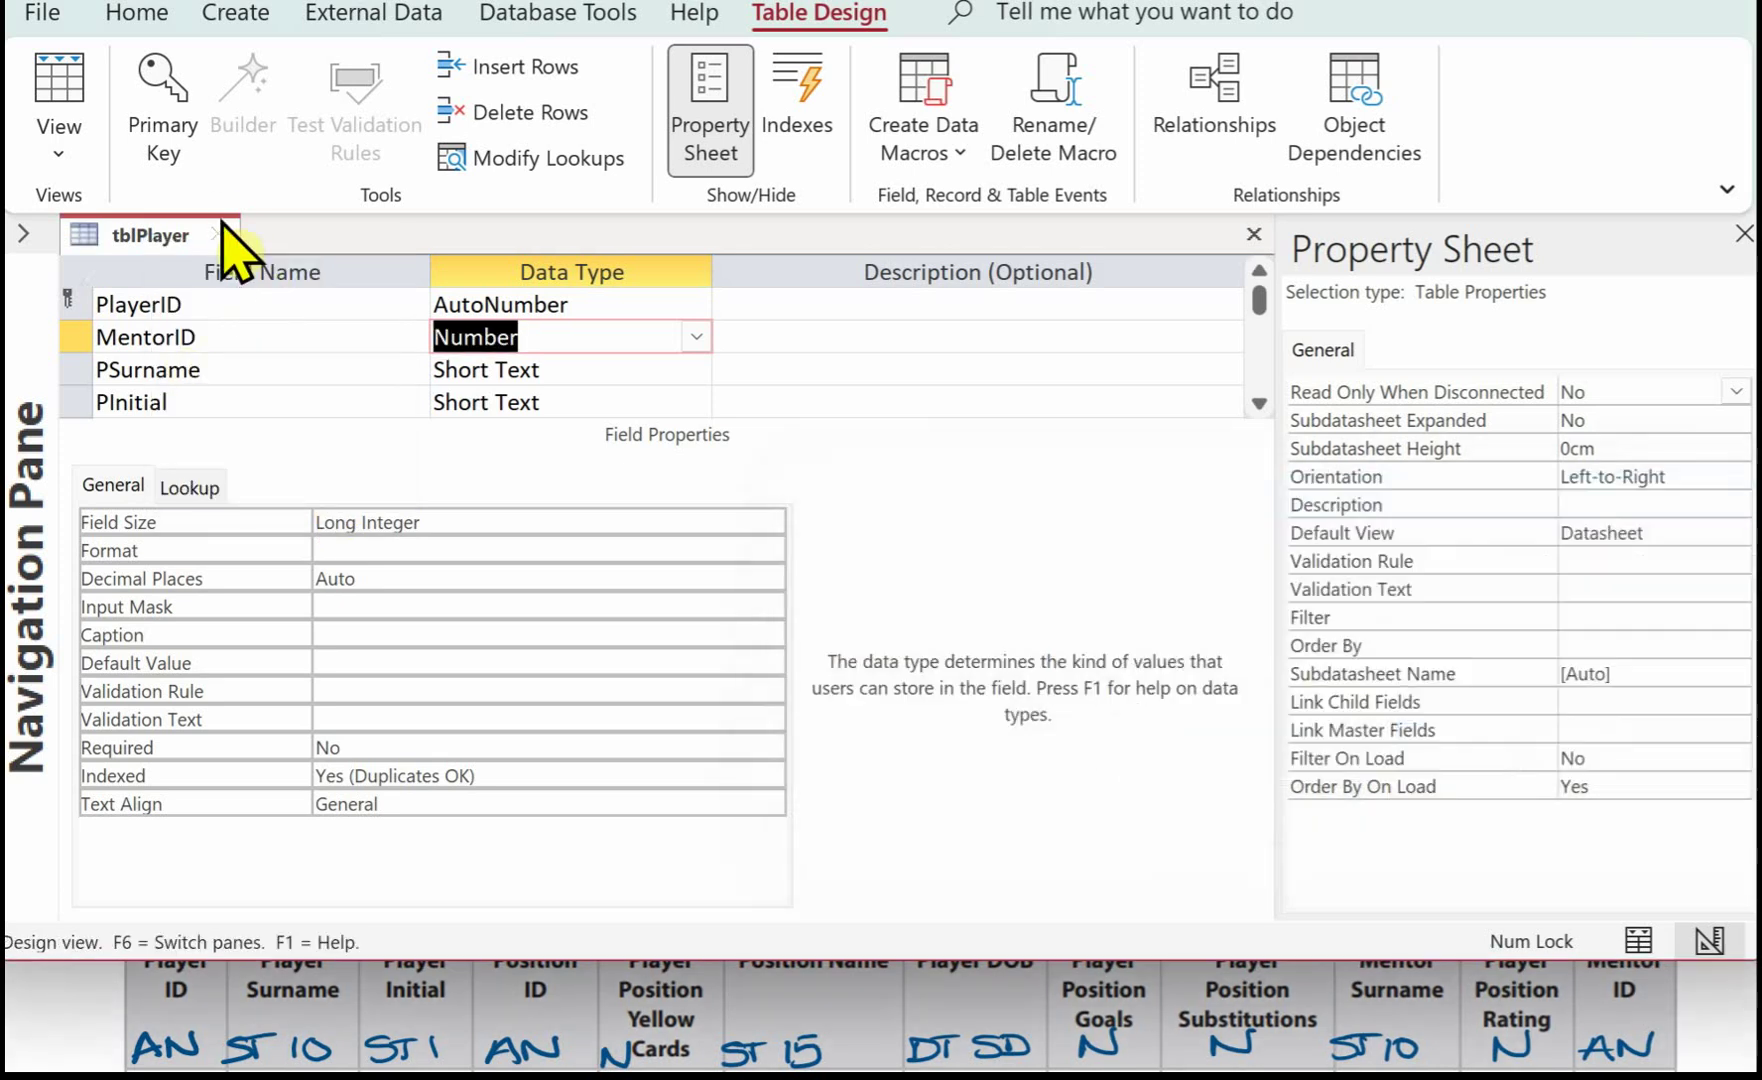
pyautogui.click(217, 234)
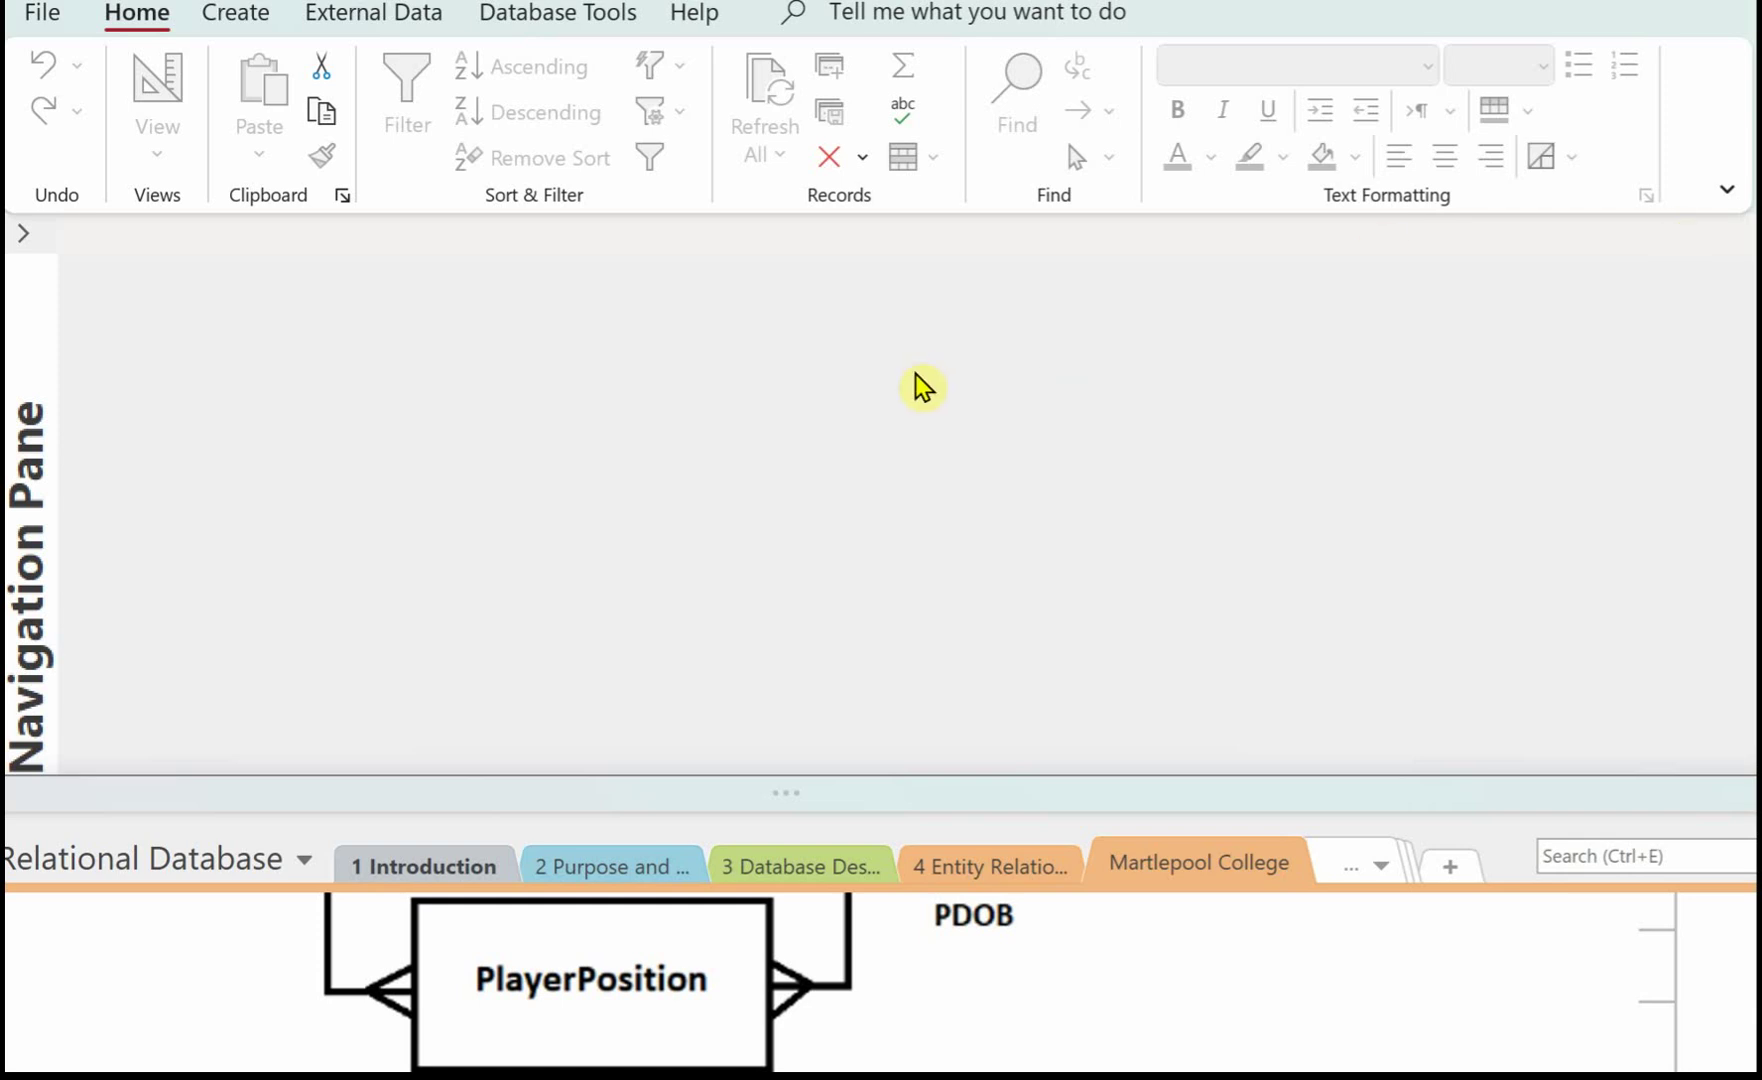
# Step: Create a new blank table saved as tblPlayerPosition and open it in Design View
pyautogui.click(236, 14)
pyautogui.click(193, 85)
pyautogui.click(62, 80)
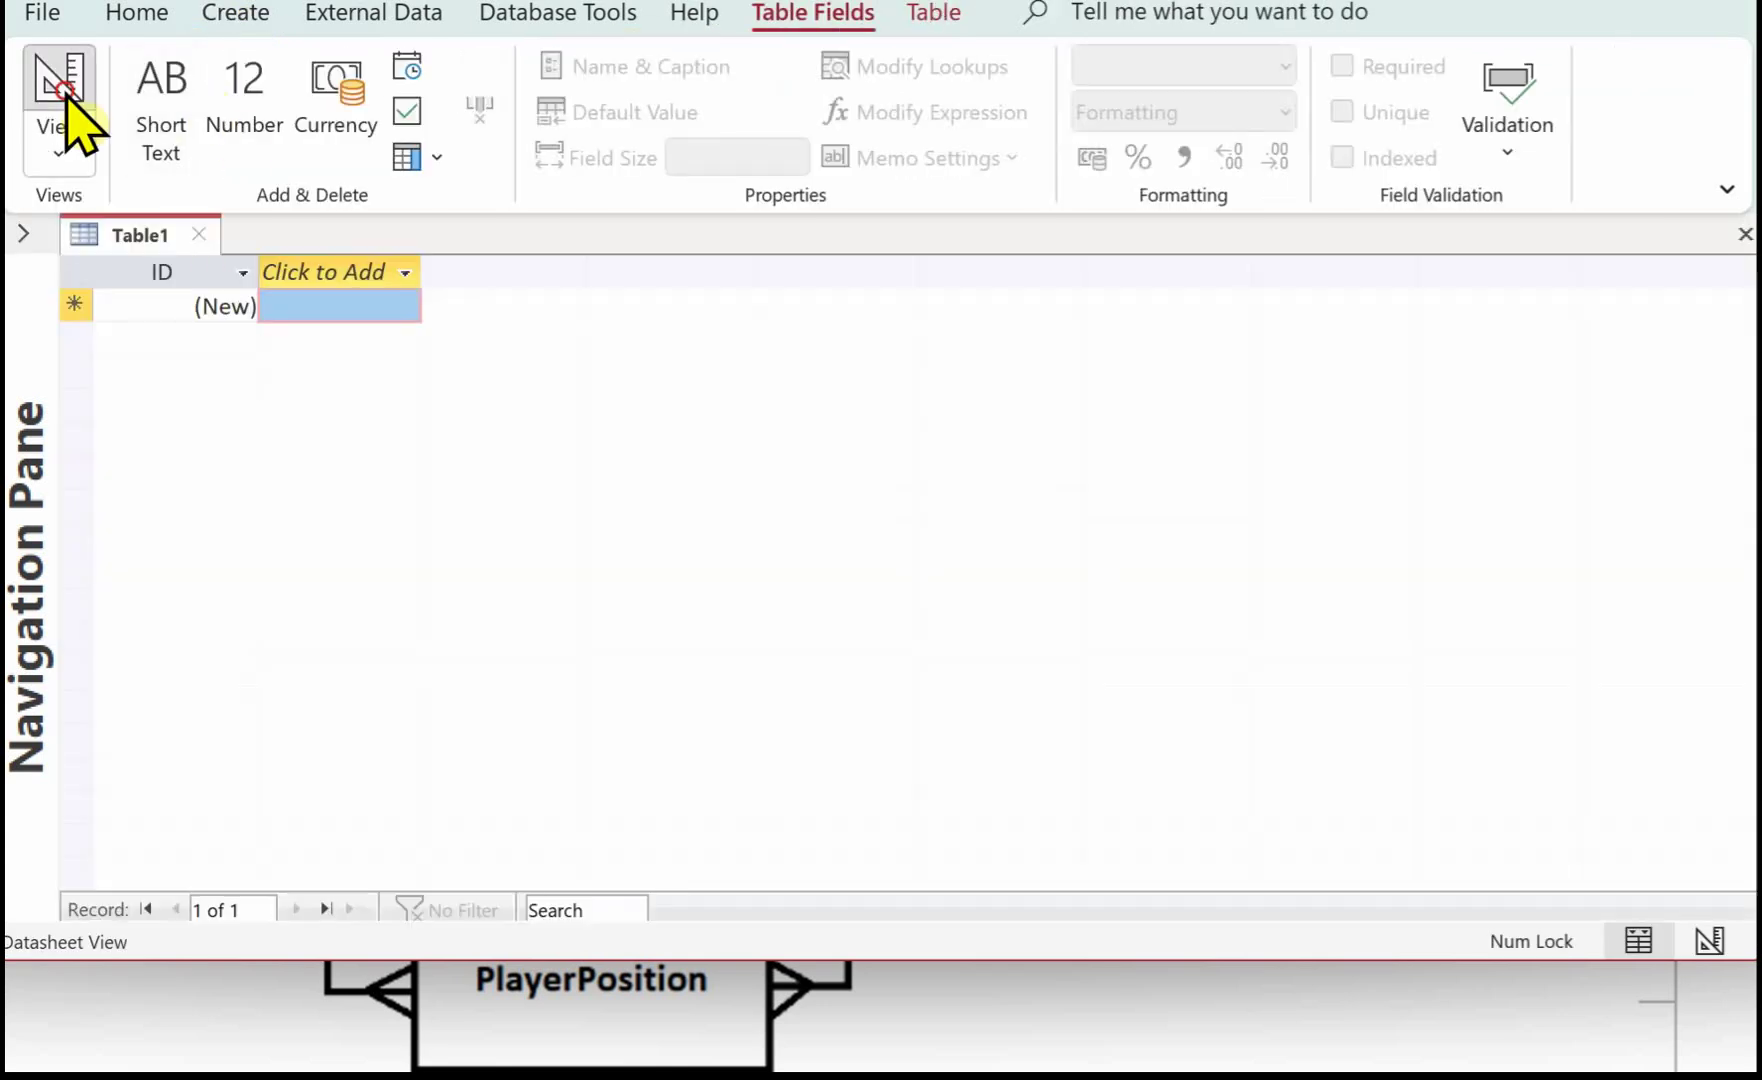
pyautogui.press('BackSpace')
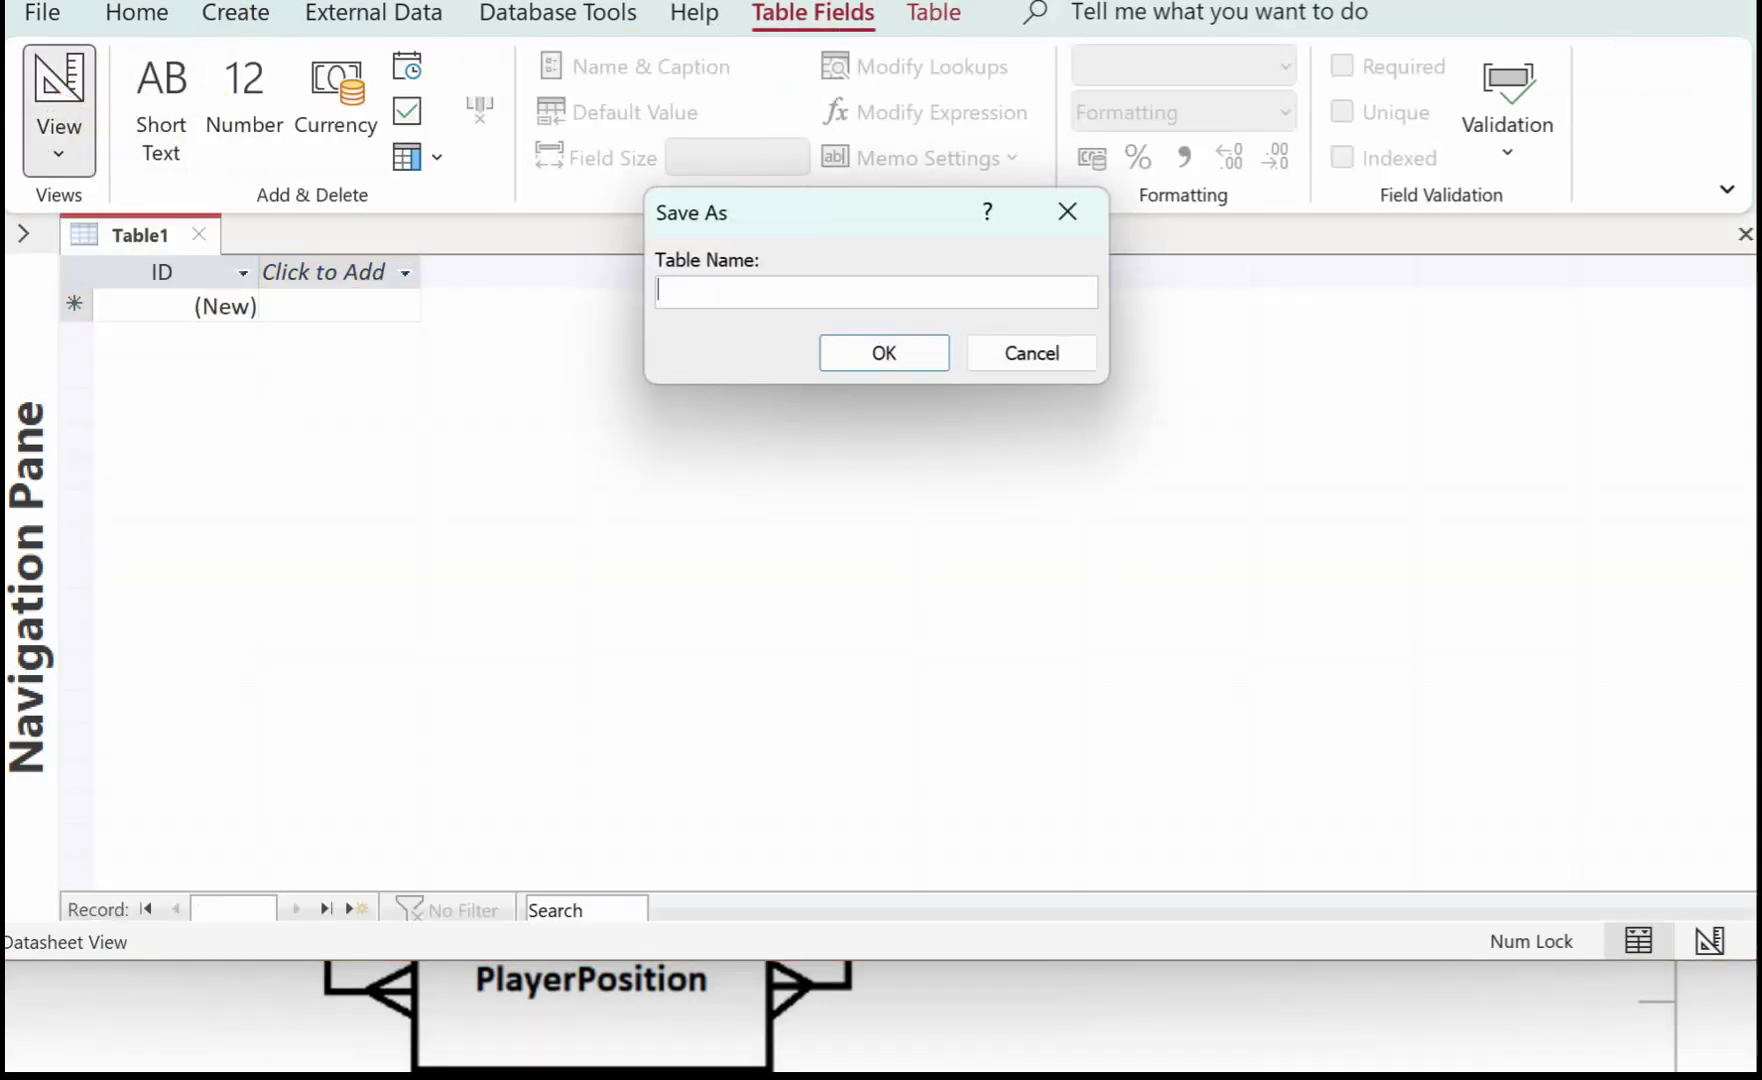
pyautogui.write('tblPlayerPosition')
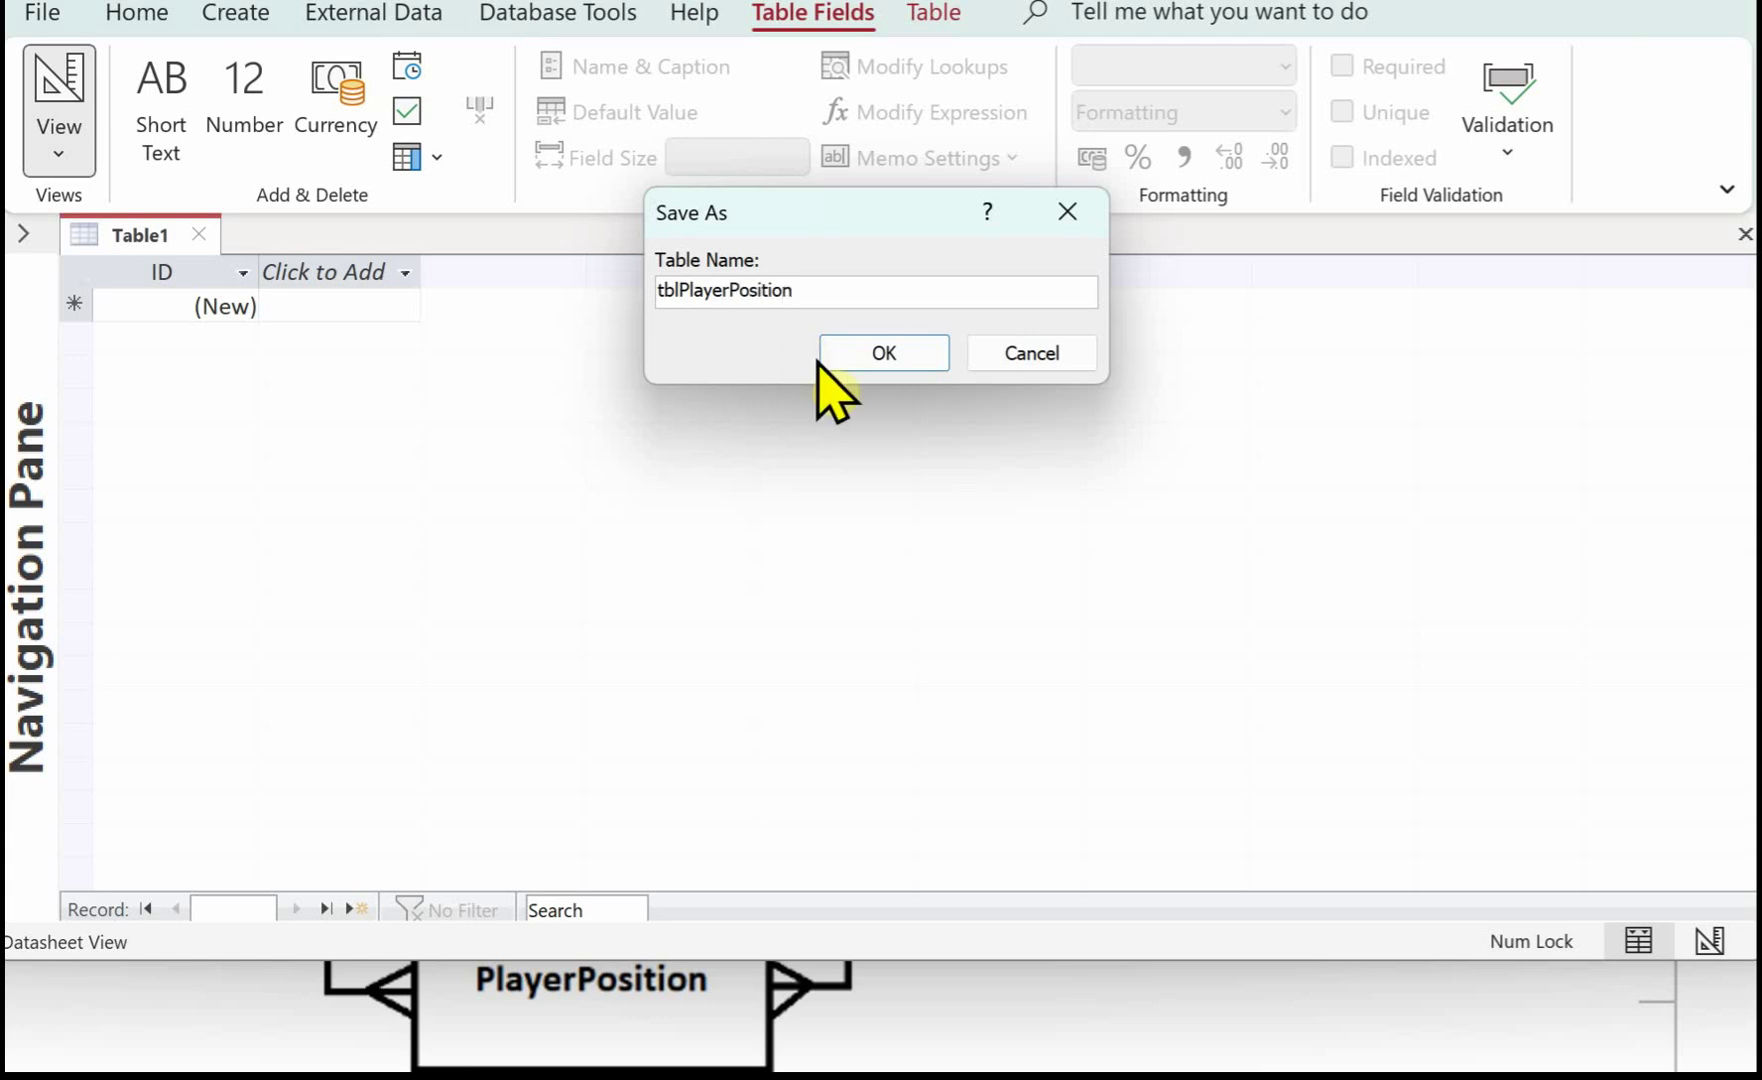
pyautogui.click(899, 362)
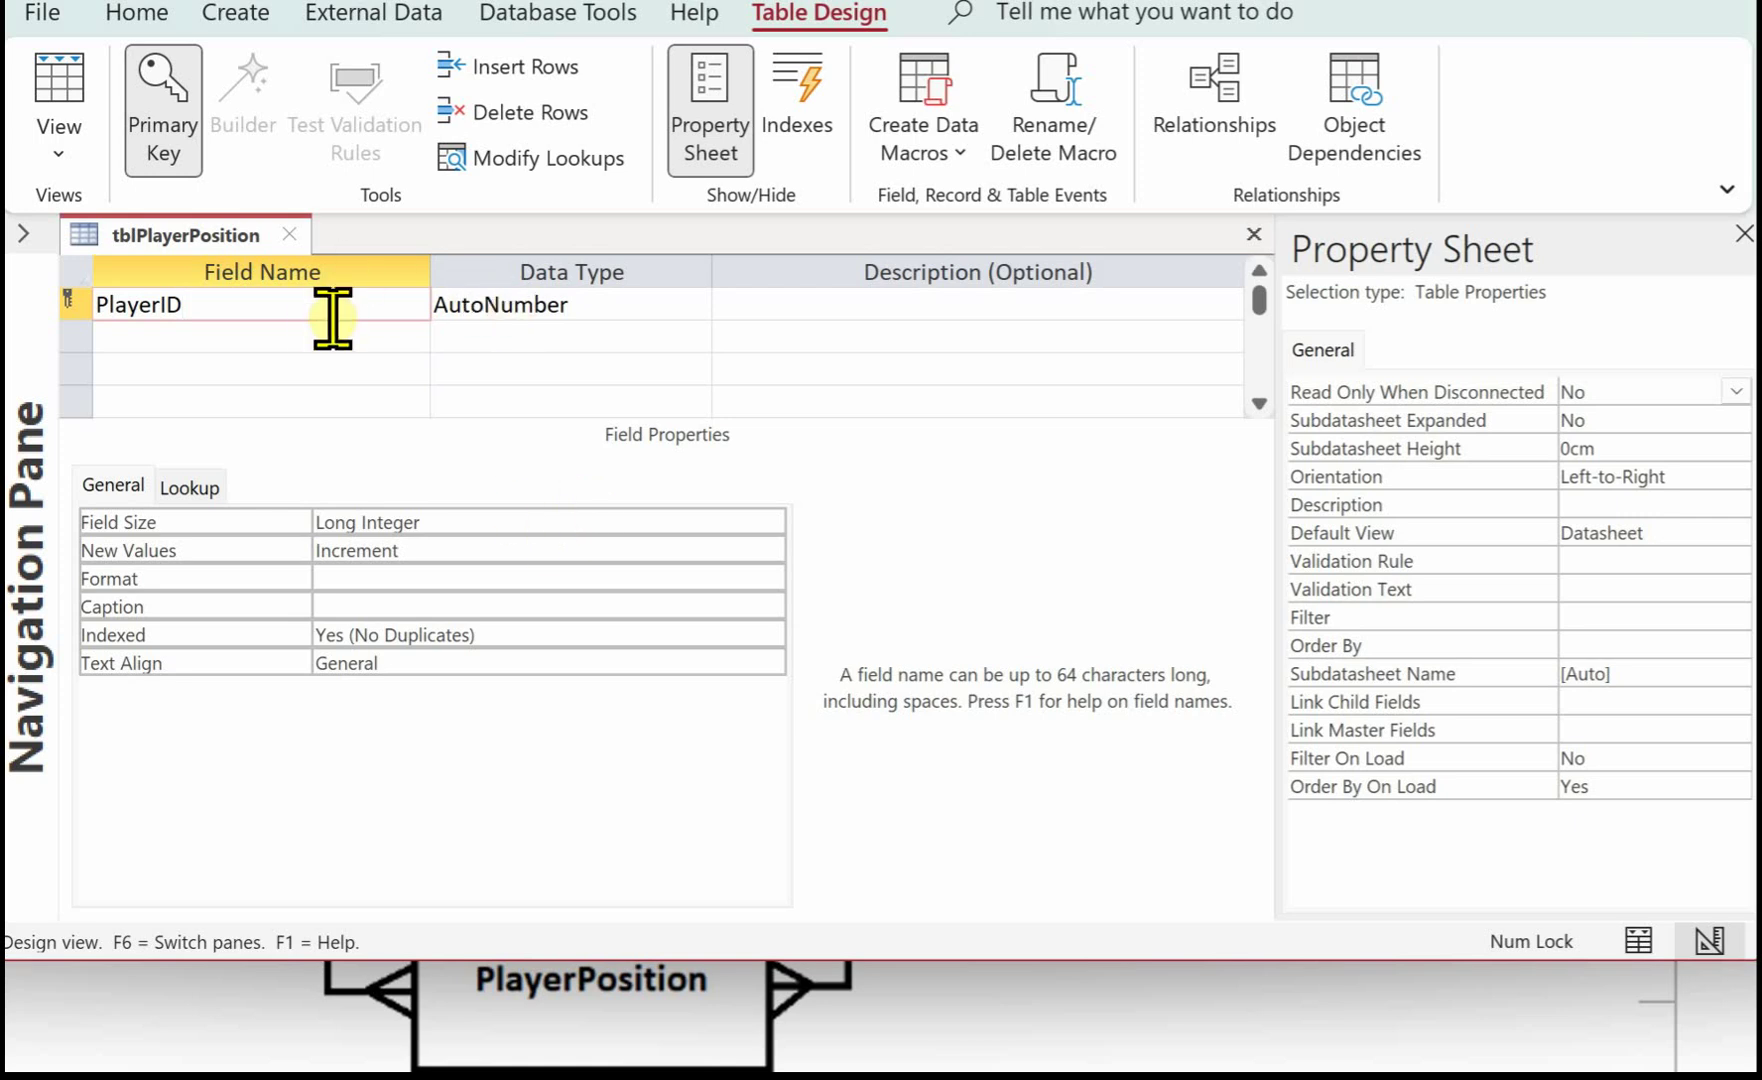
# Step: Set PlayerID to Number and add PositionID as a Number field
pyautogui.click(545, 308)
pyautogui.click(697, 308)
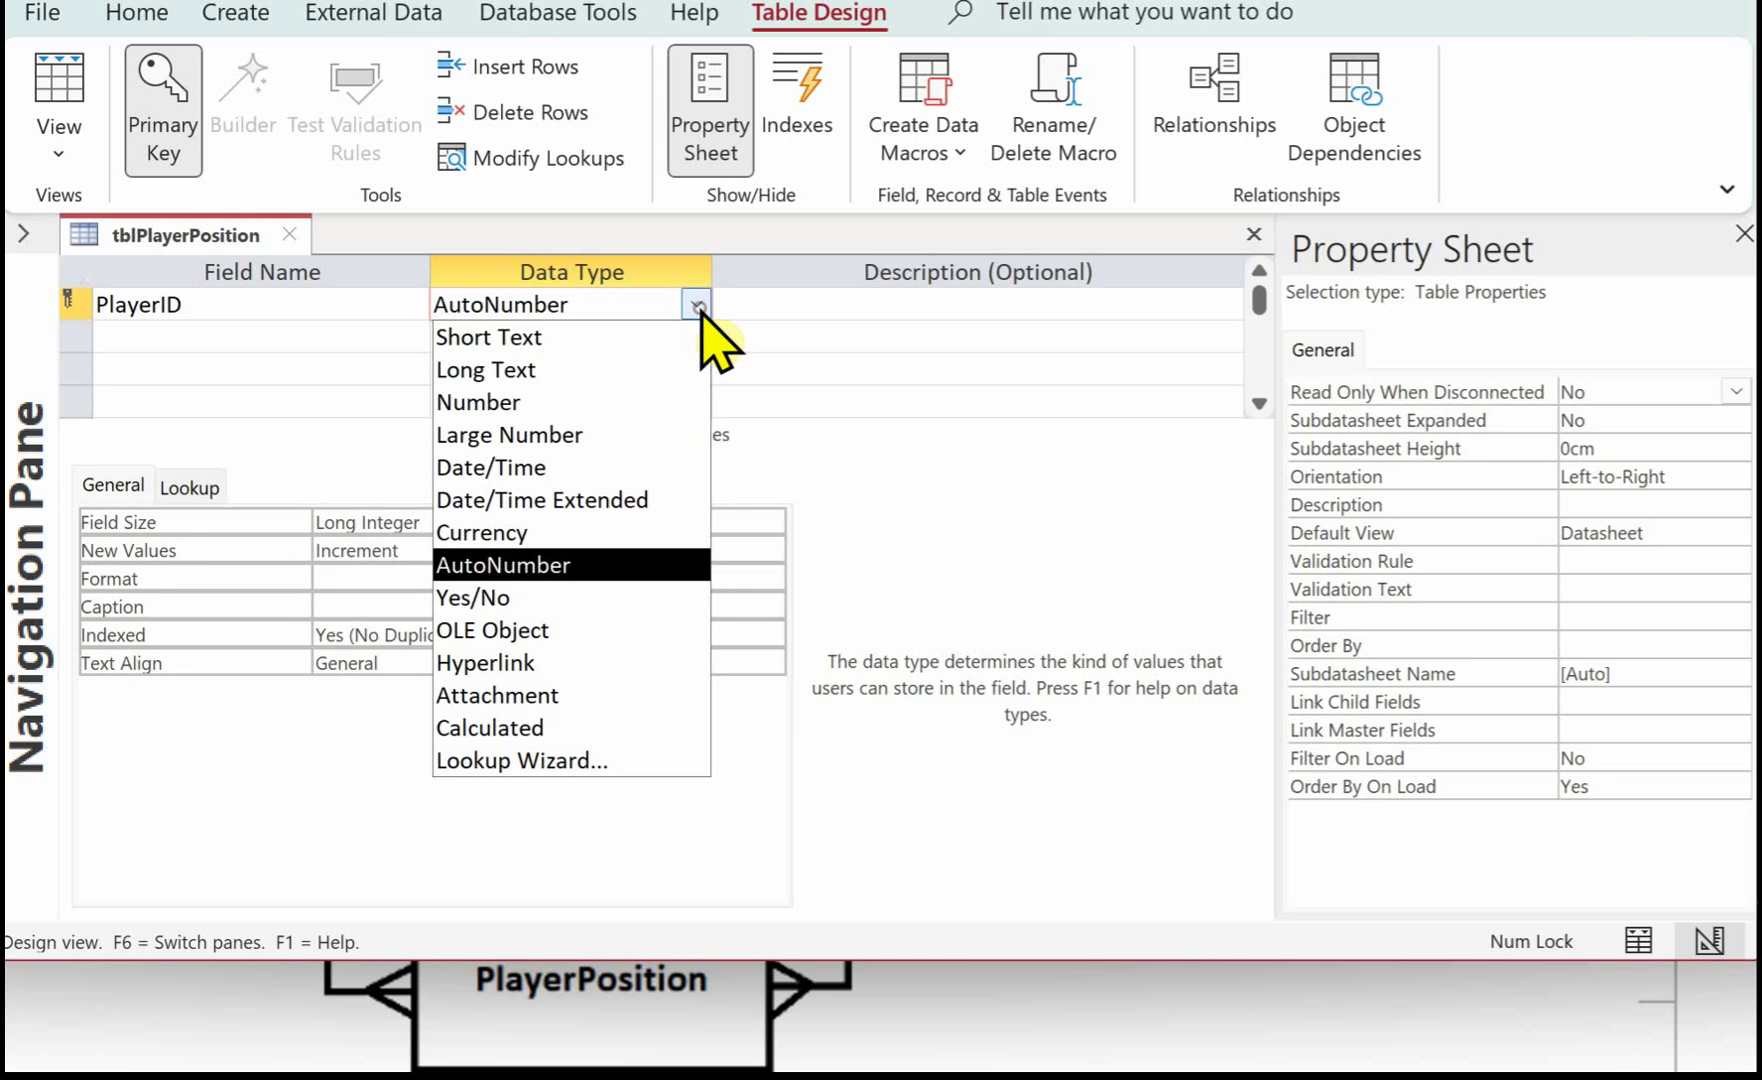
pyautogui.click(520, 400)
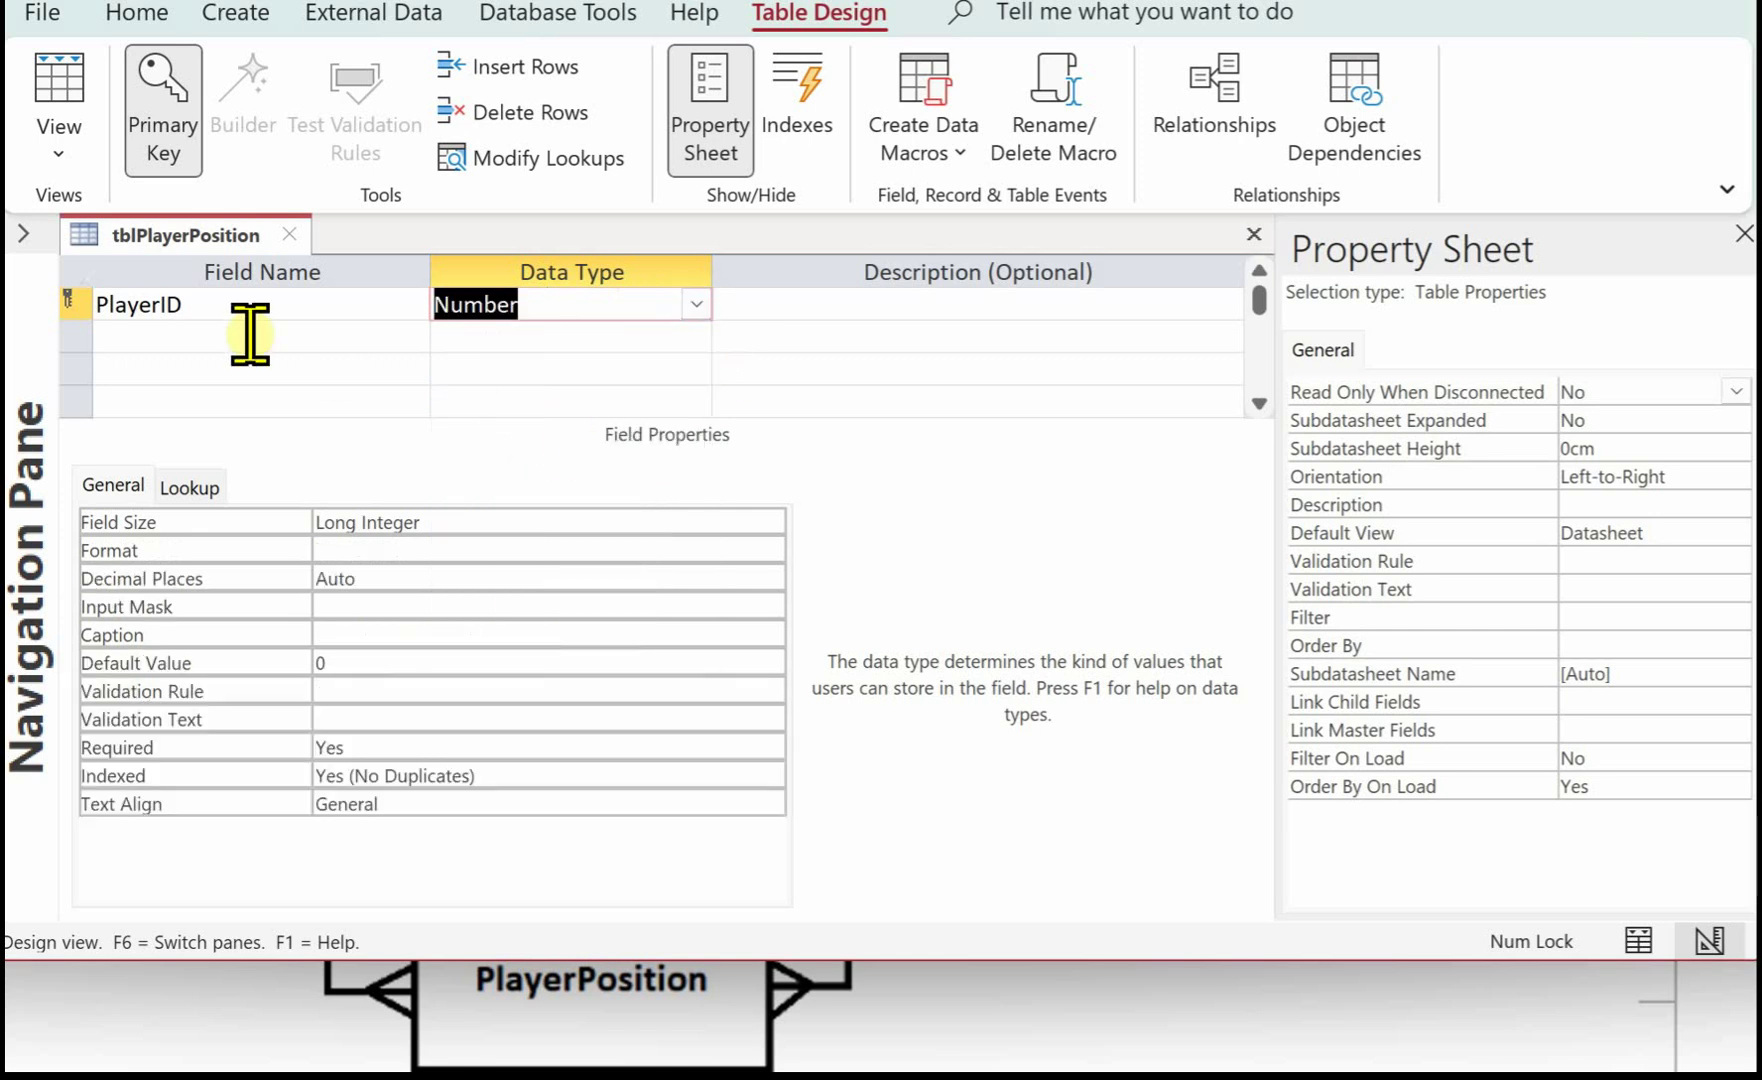
pyautogui.click(195, 334)
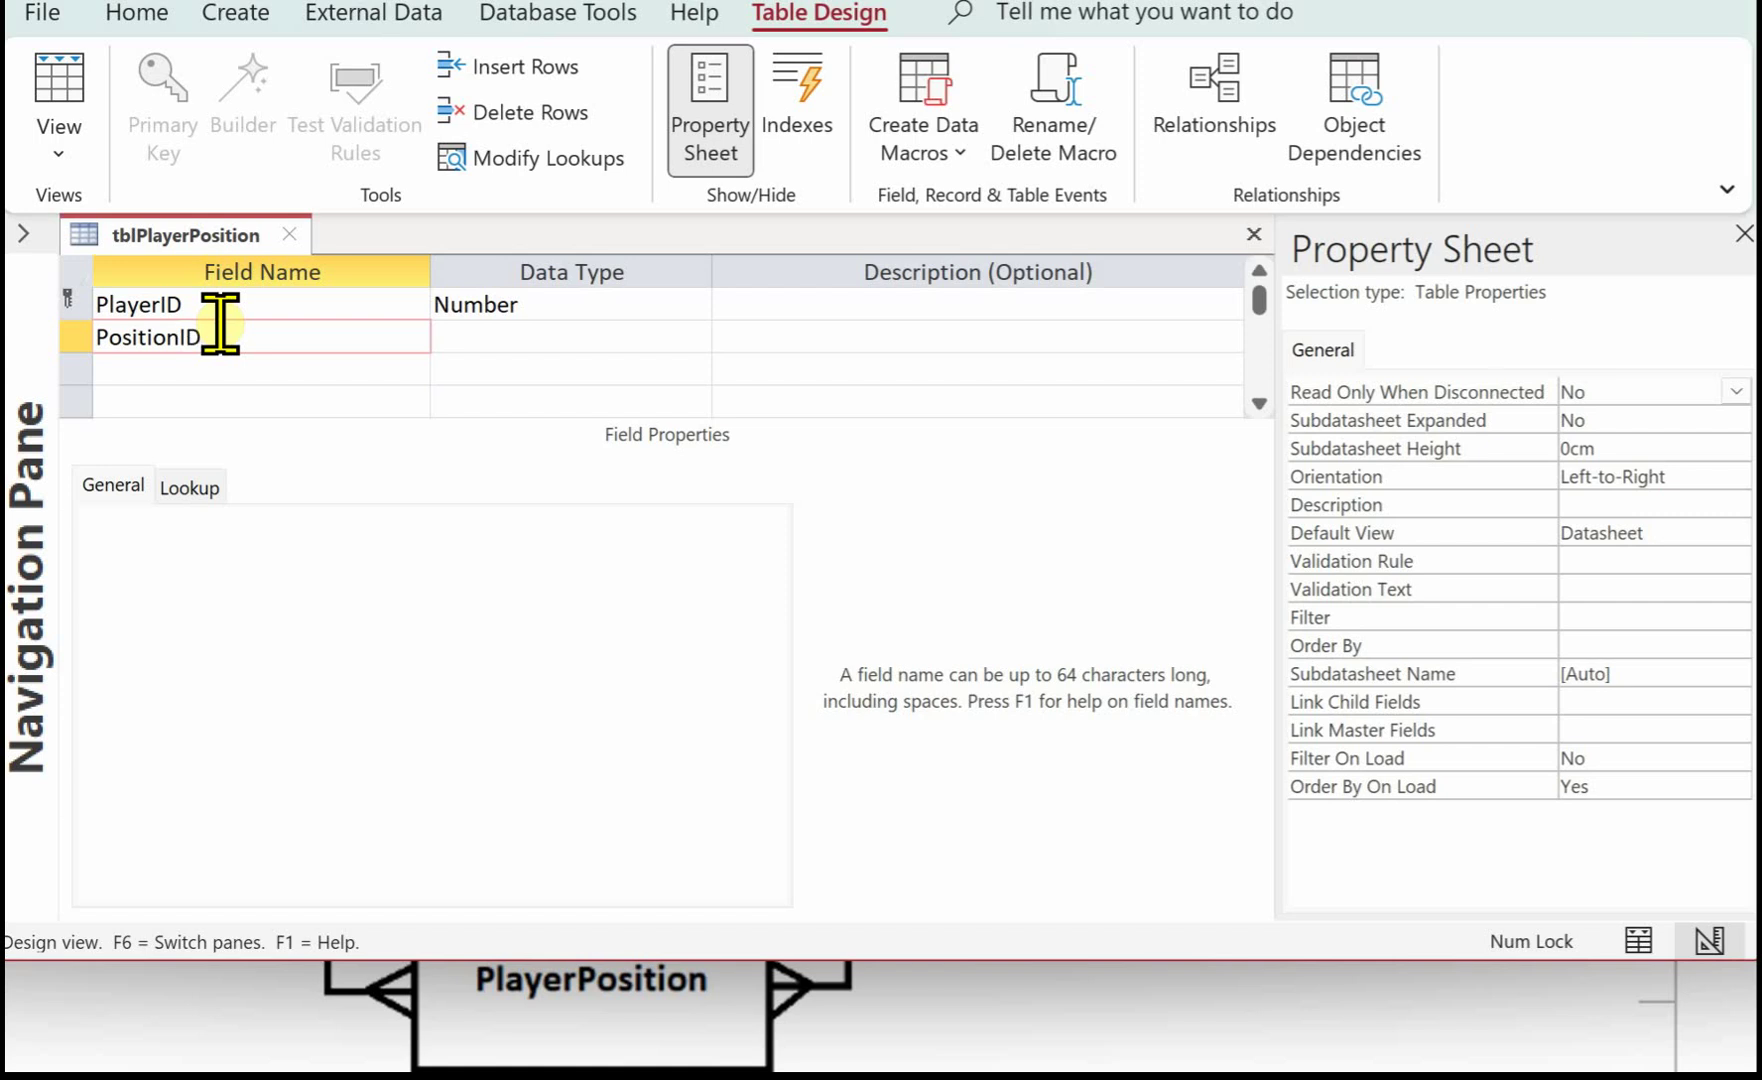
pyautogui.click(452, 336)
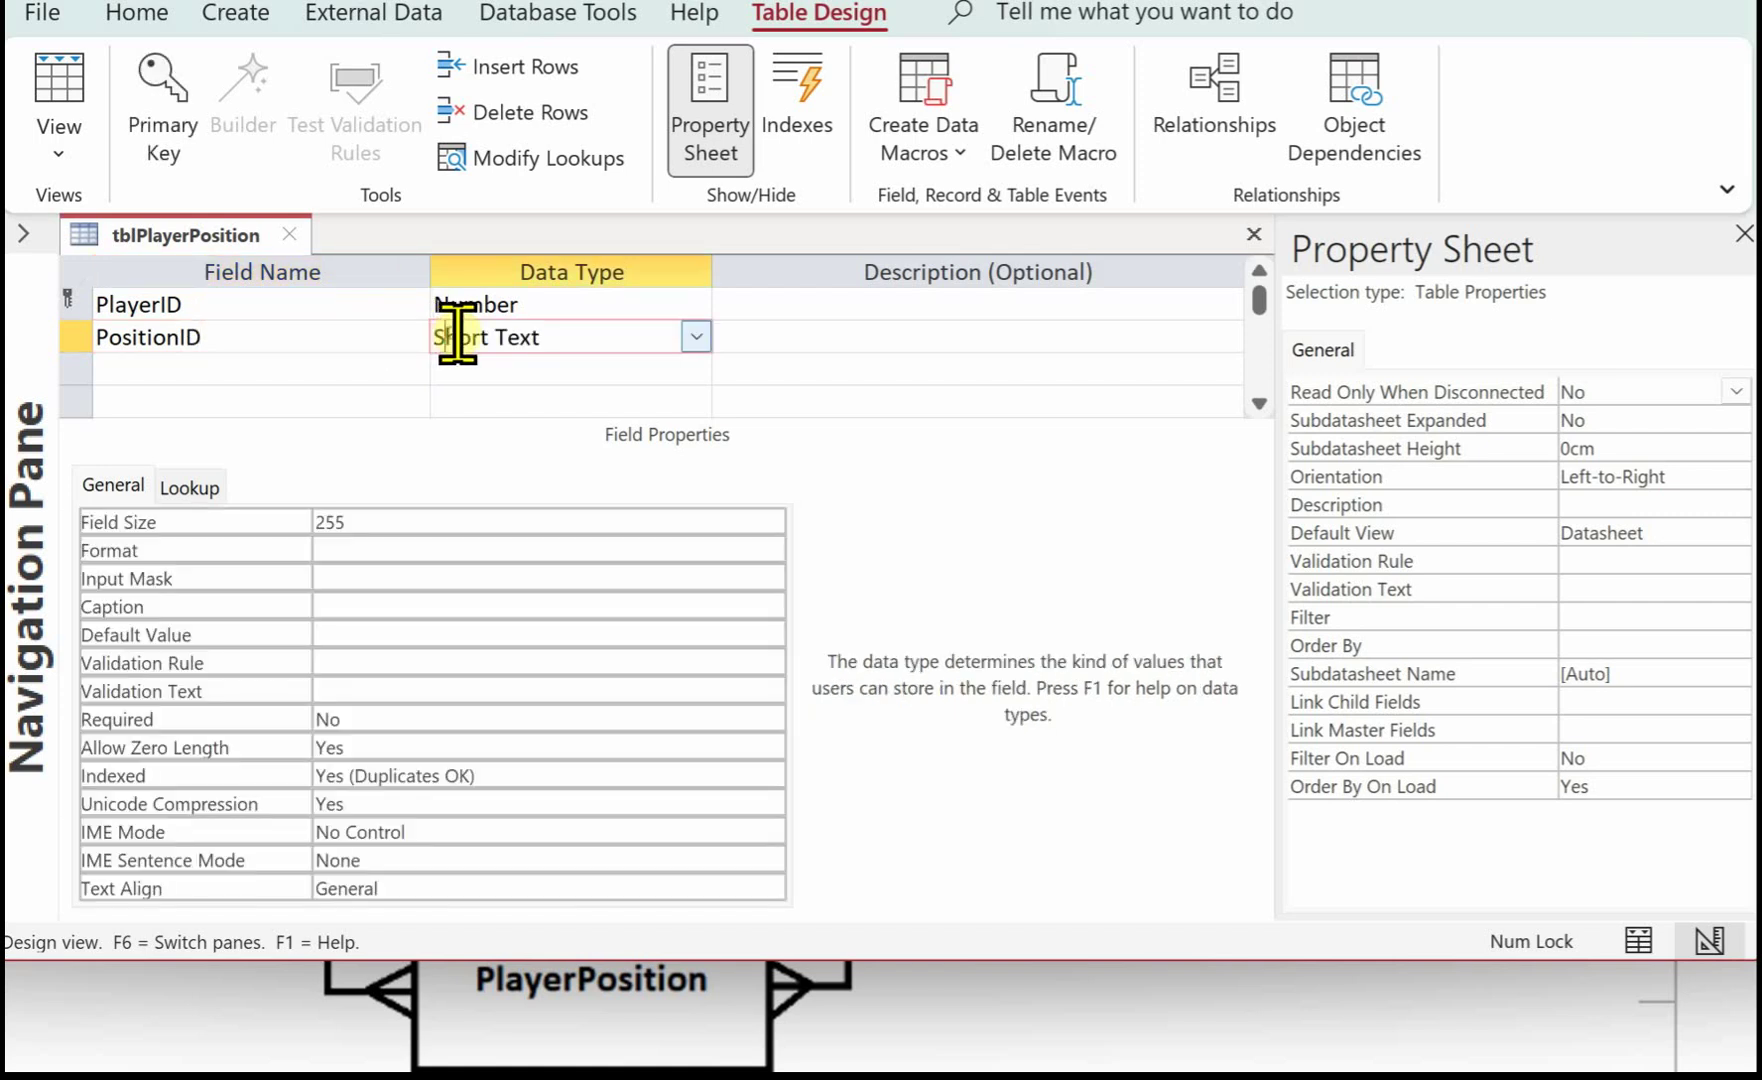
pyautogui.click(694, 337)
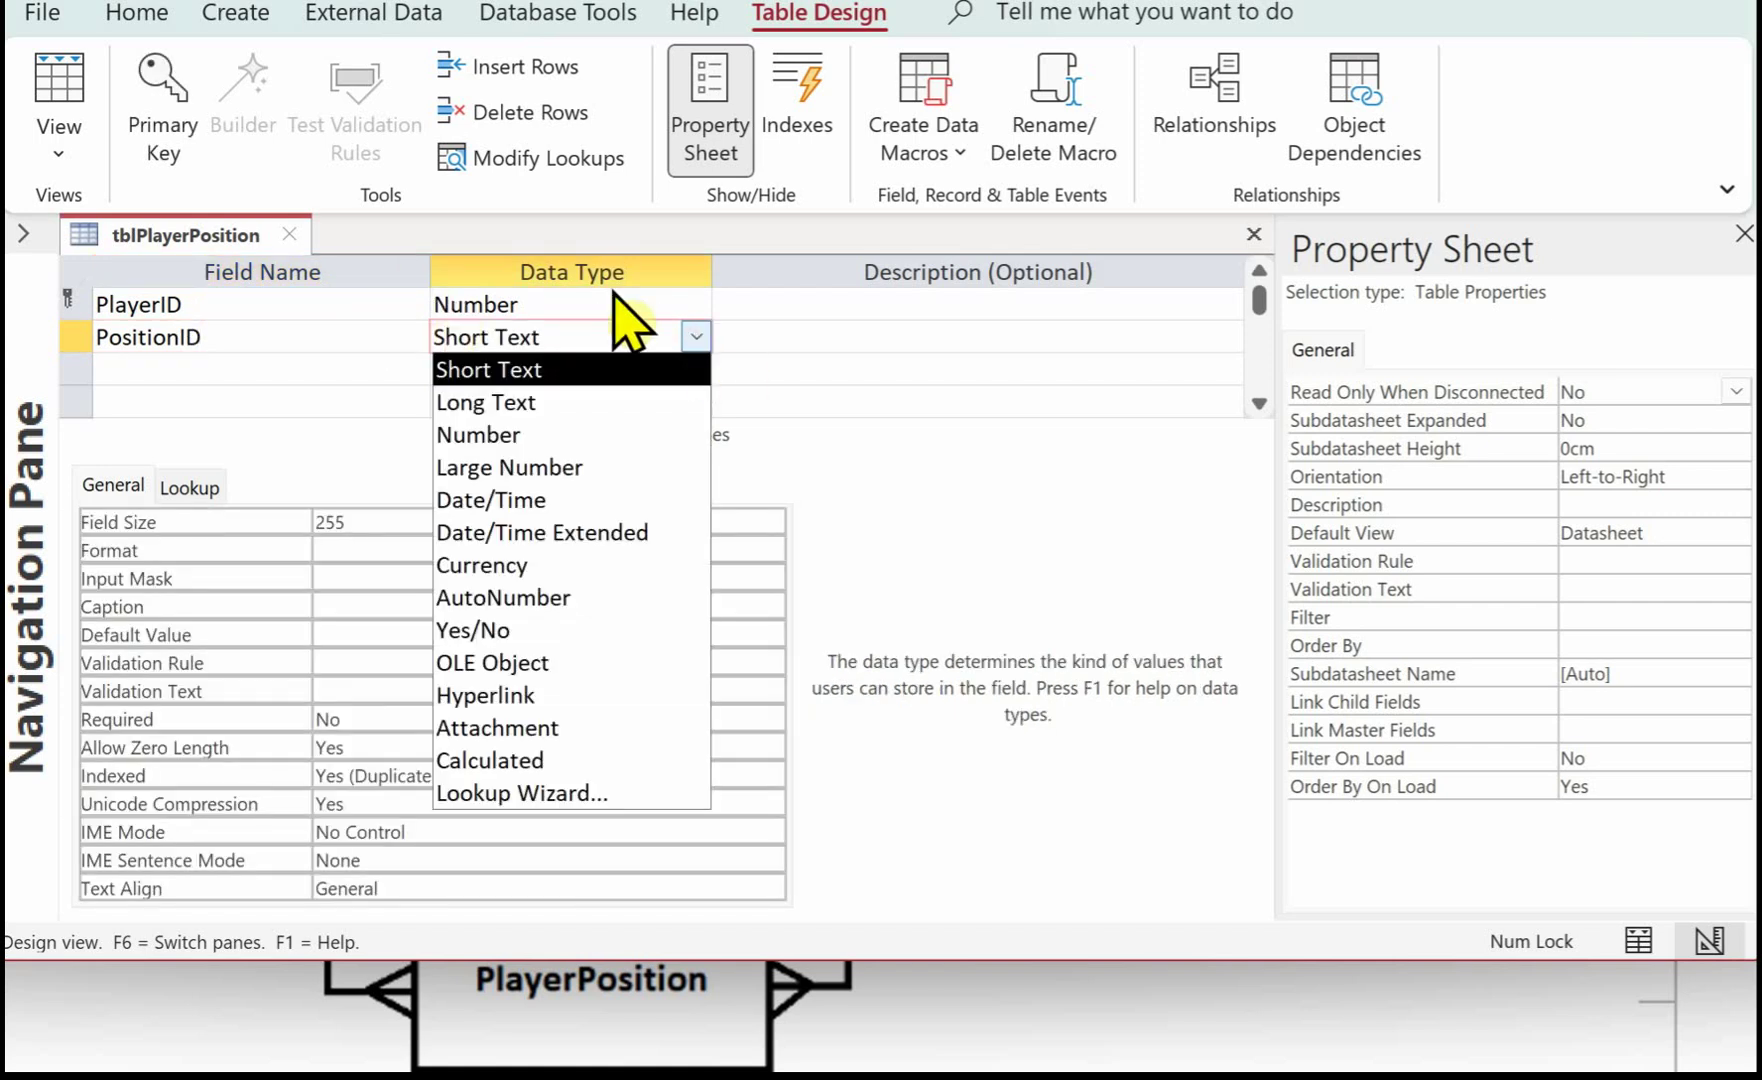
pyautogui.click(512, 432)
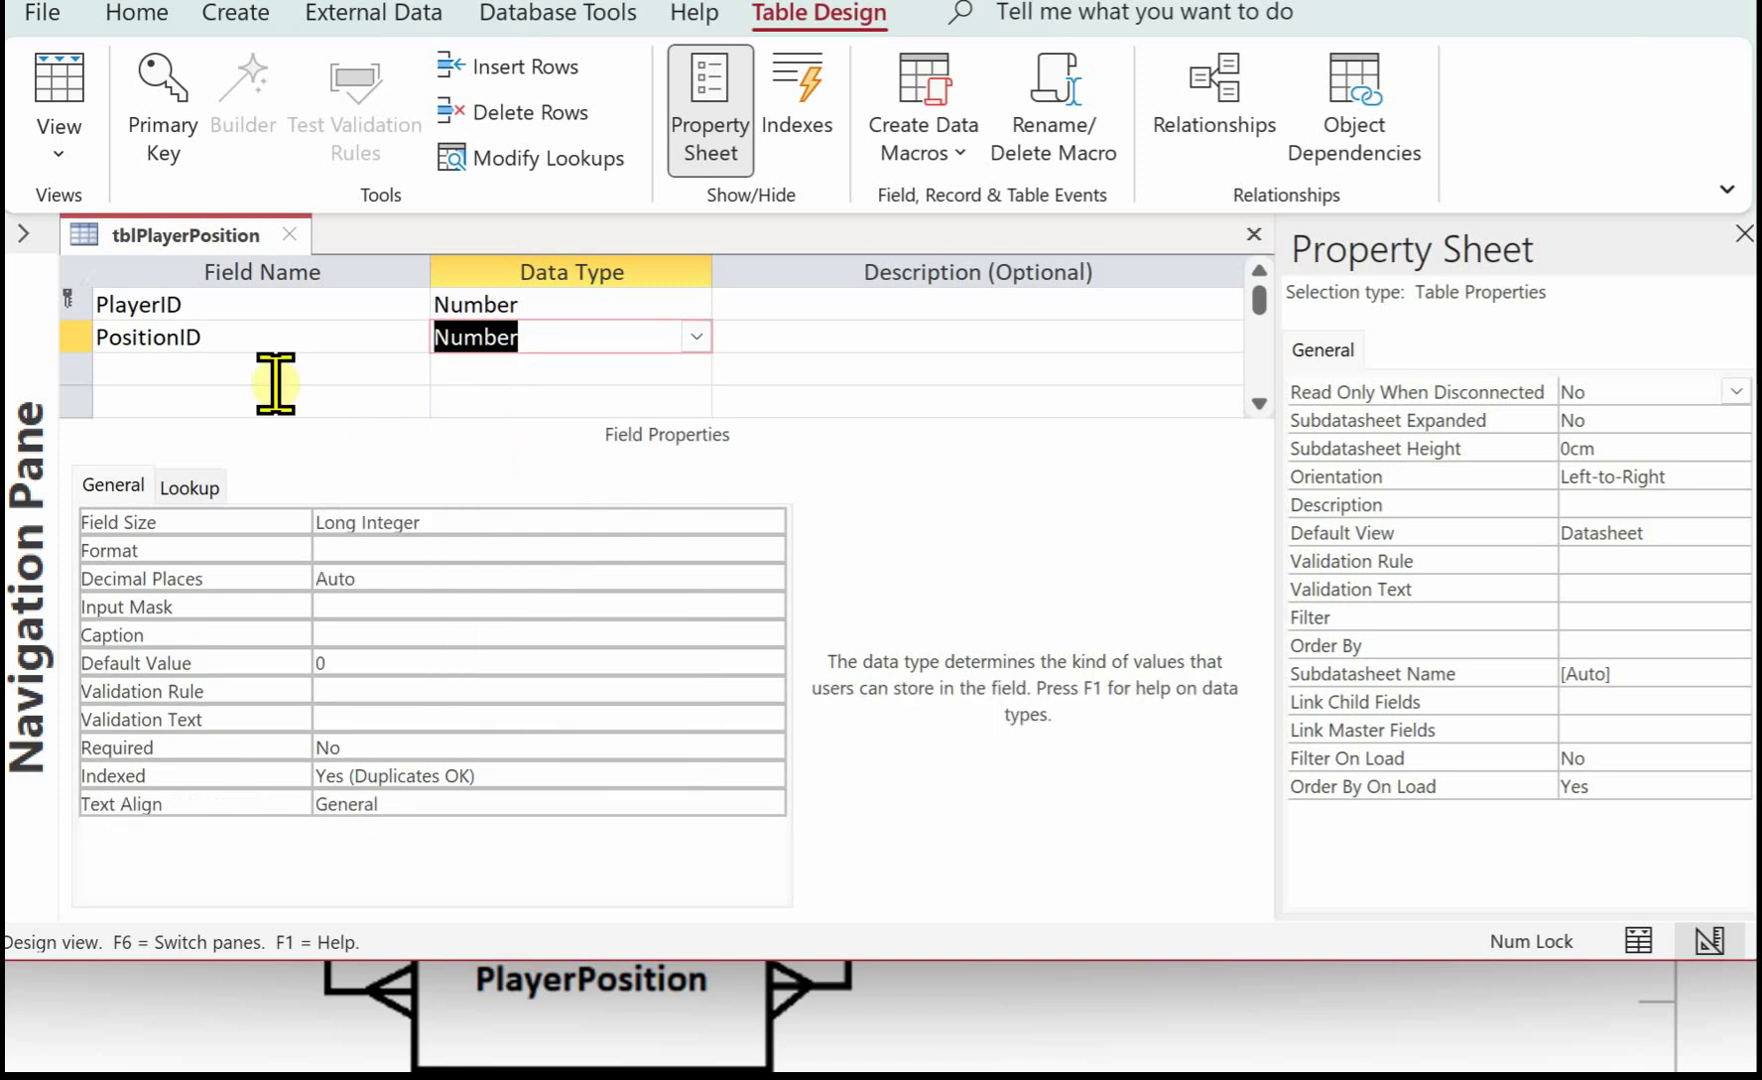
# Step: Add PPSubs and PPGoals as Number fields
pyautogui.click(190, 368)
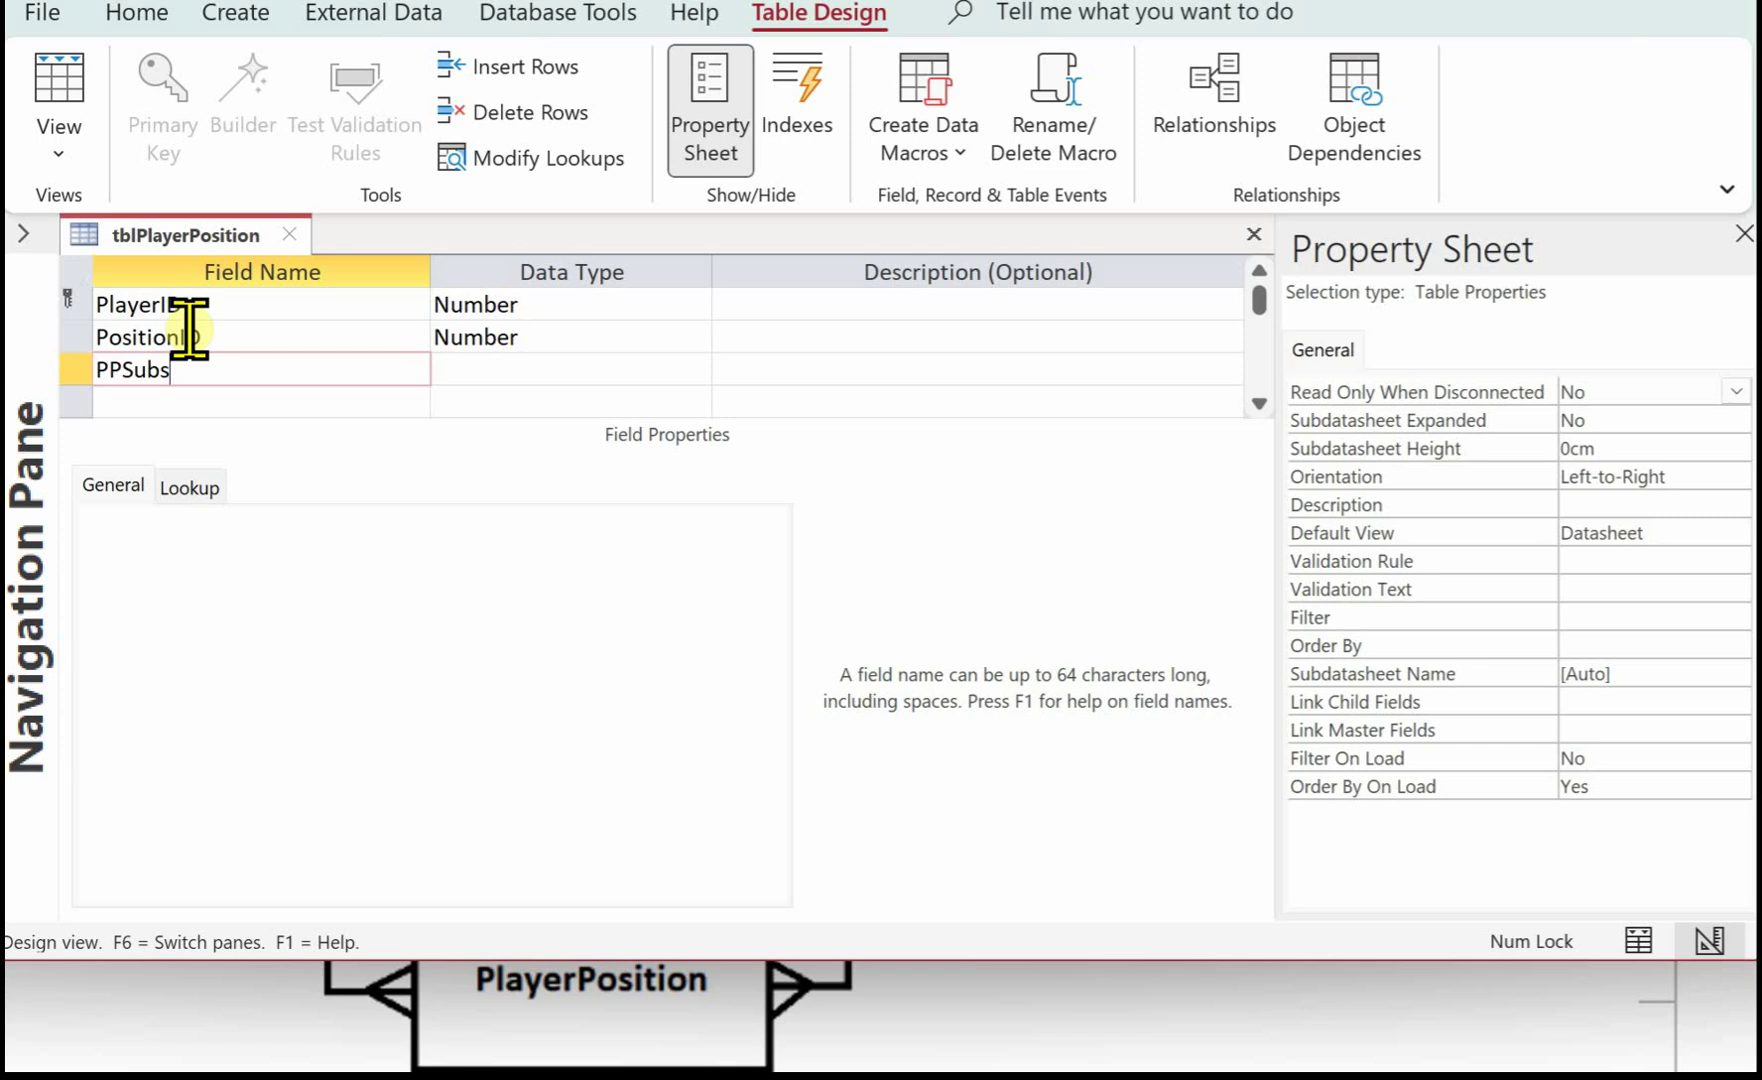
pyautogui.click(550, 368)
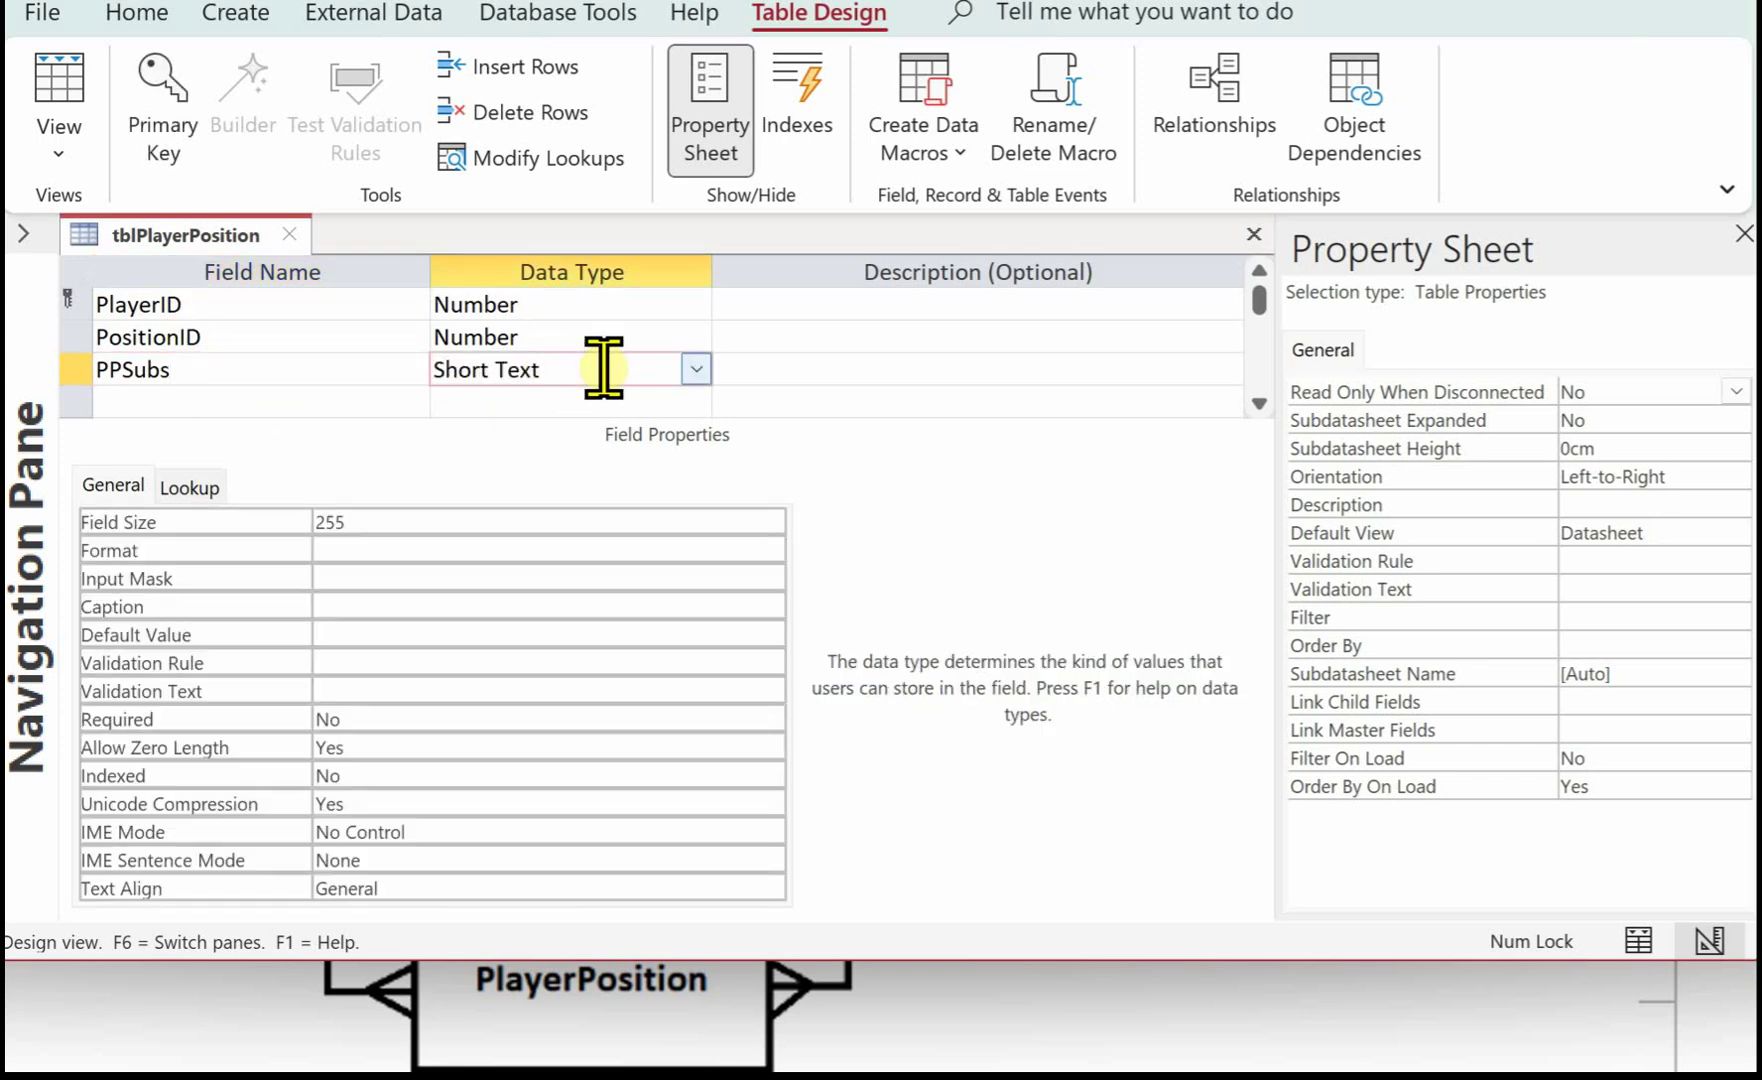
pyautogui.click(697, 370)
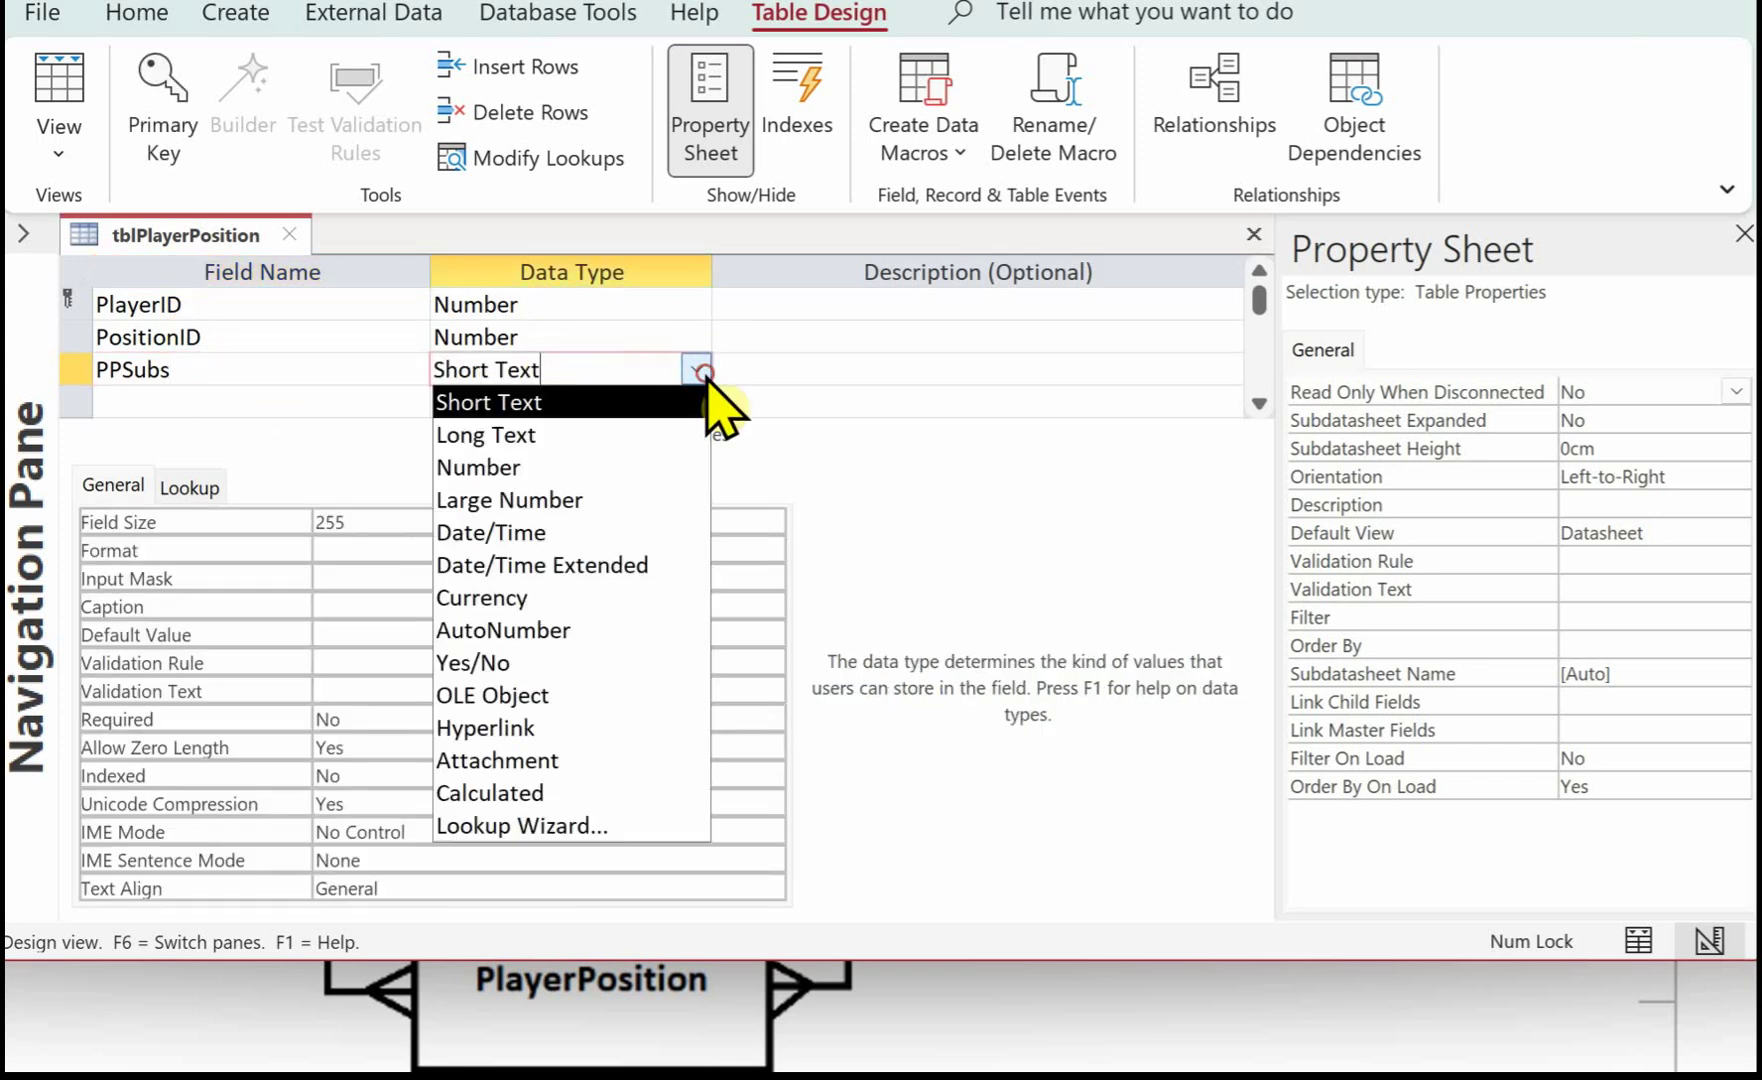
pyautogui.click(510, 467)
pyautogui.click(226, 405)
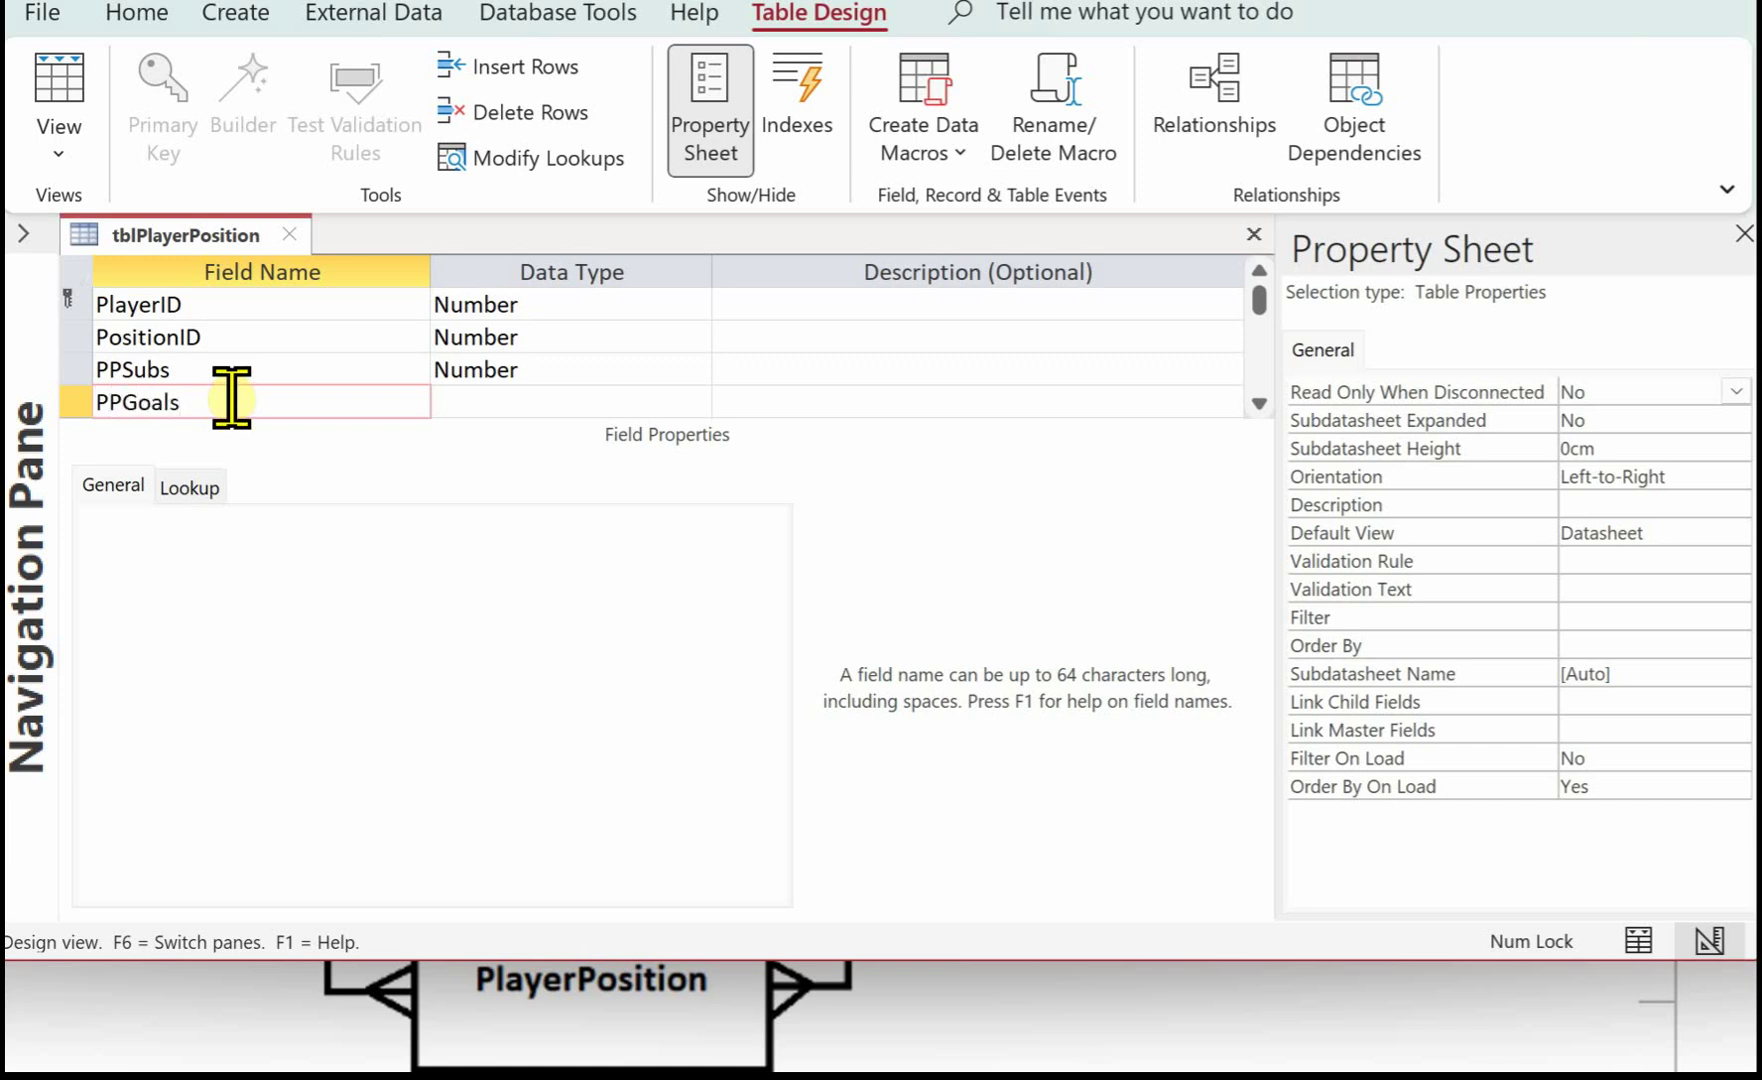
pyautogui.click(462, 398)
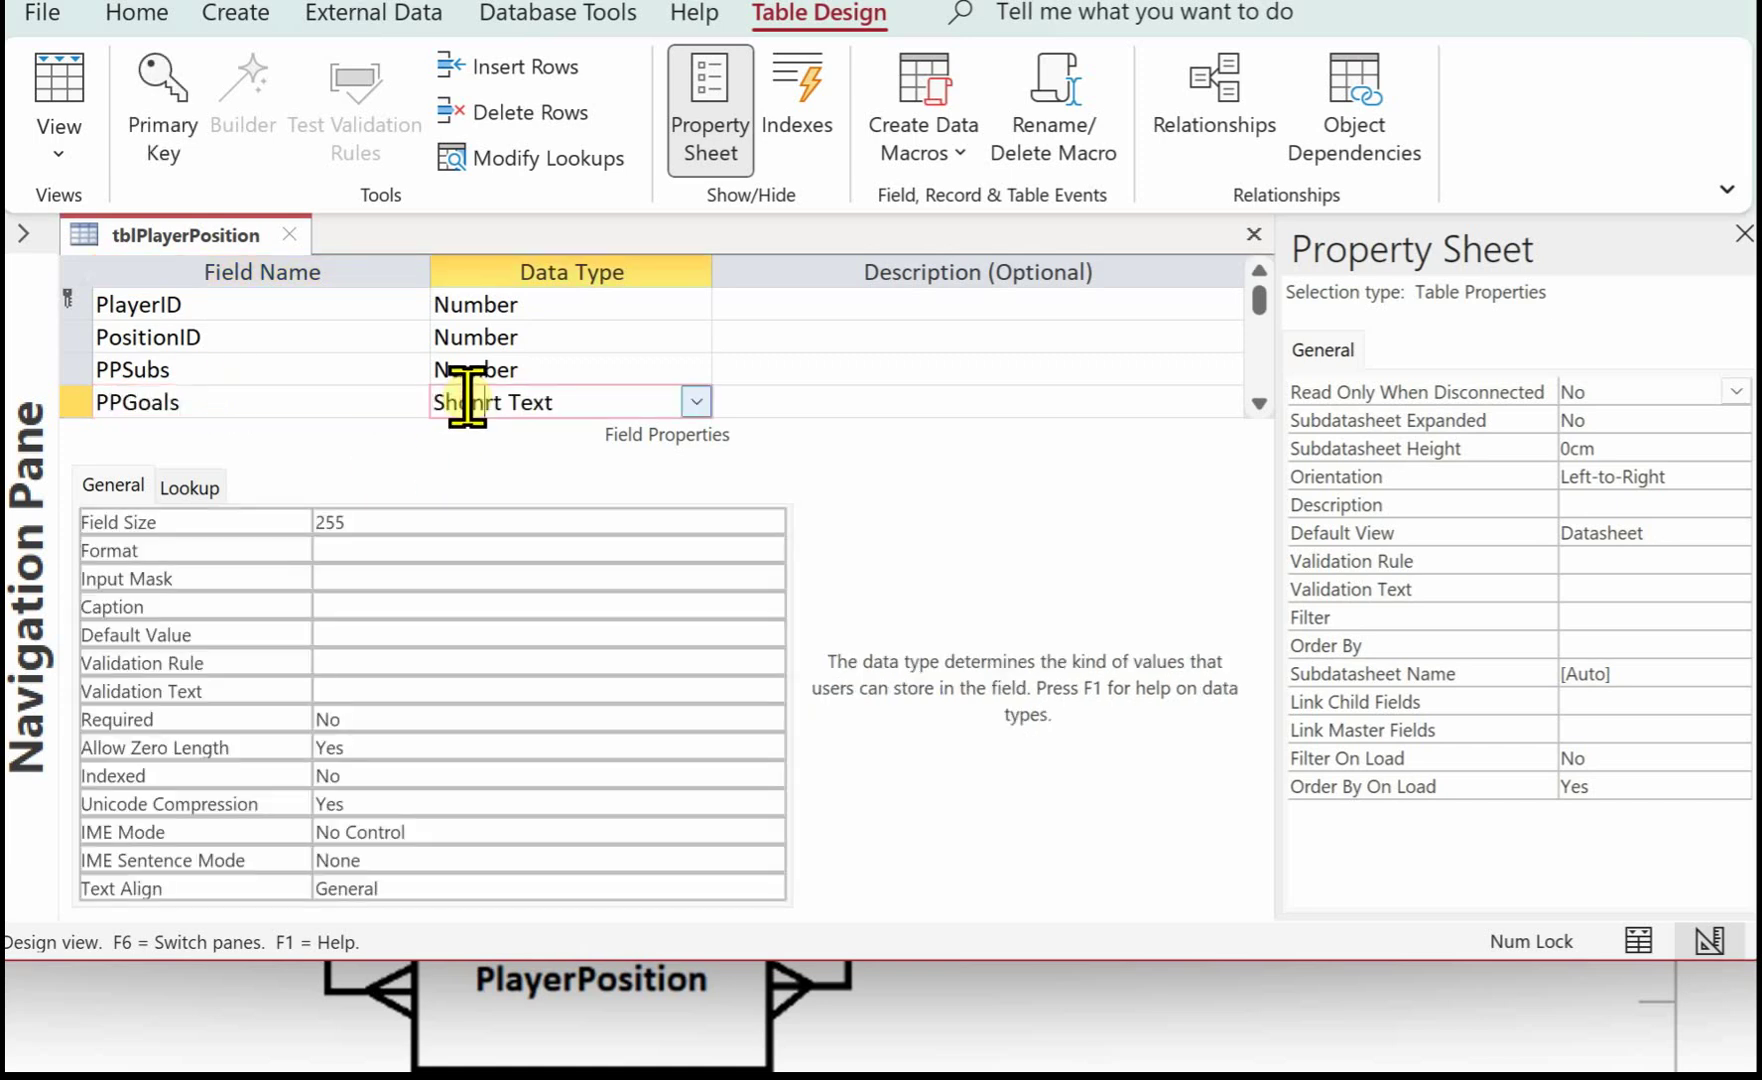
pyautogui.press('BackSpace')
pyautogui.press('BackSpace')
pyautogui.press('BackSpace')
pyautogui.click(696, 401)
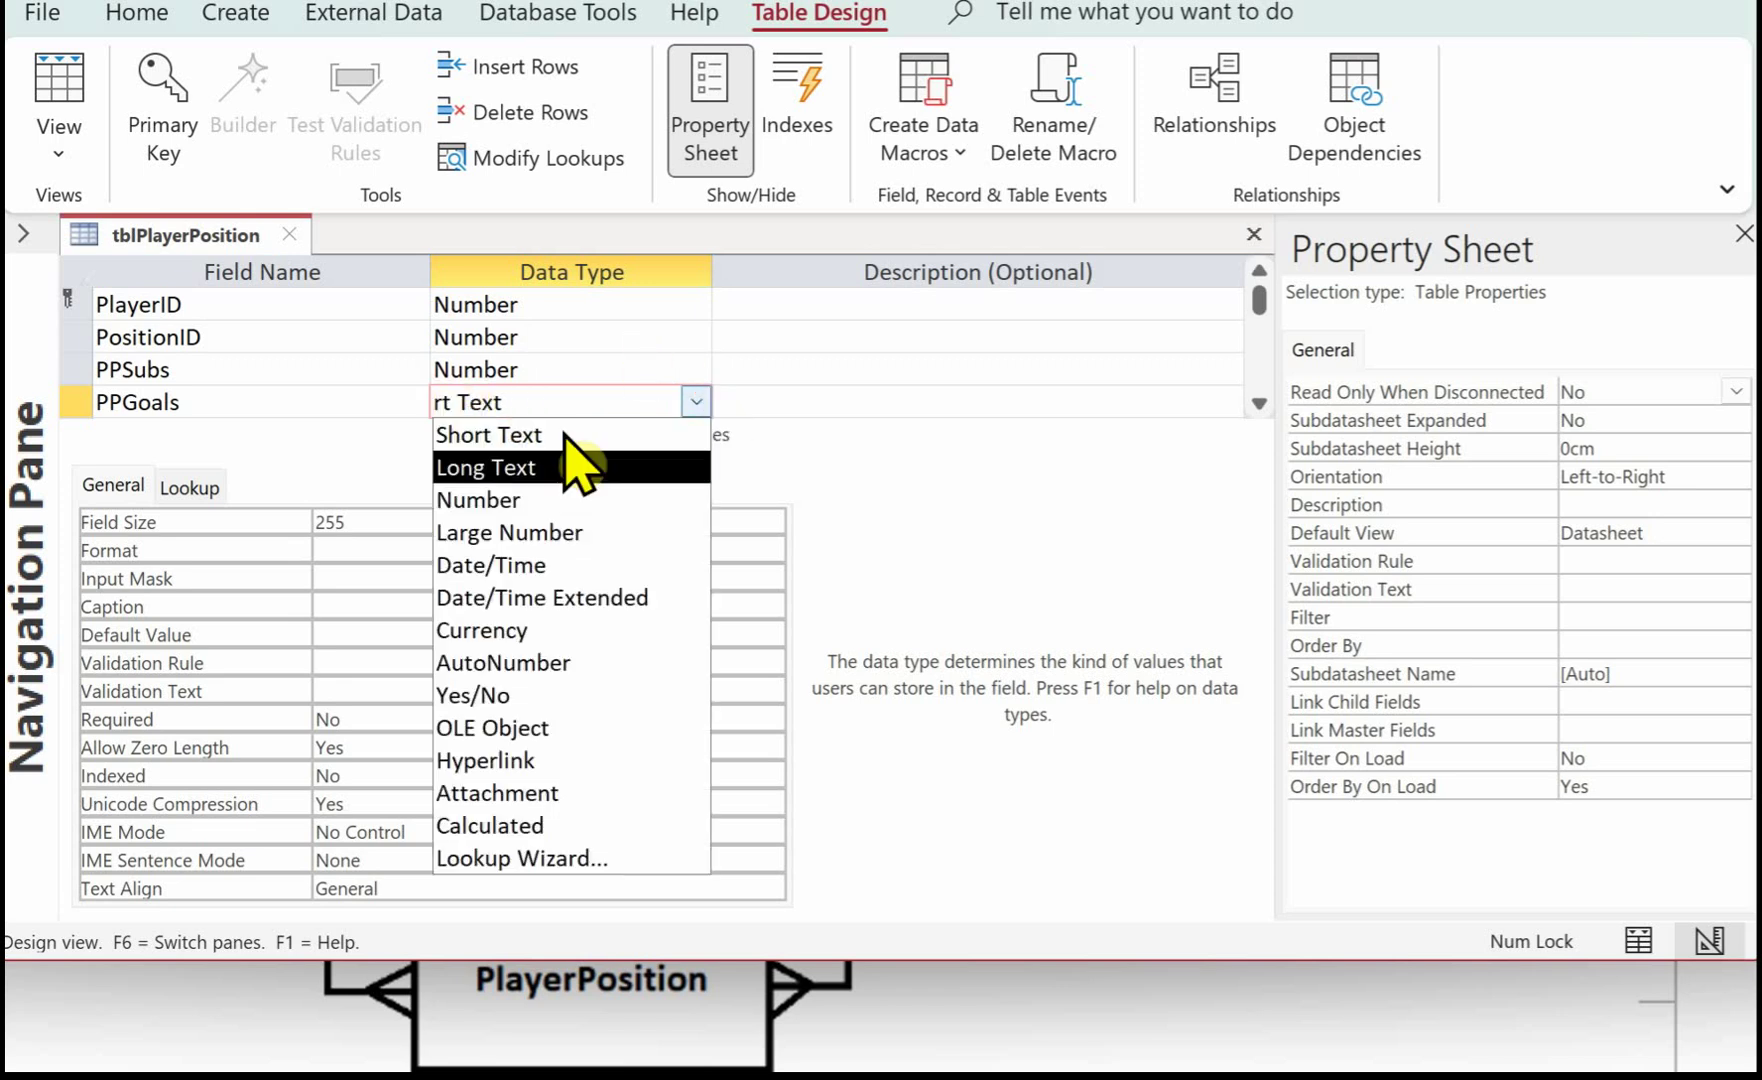
pyautogui.click(505, 498)
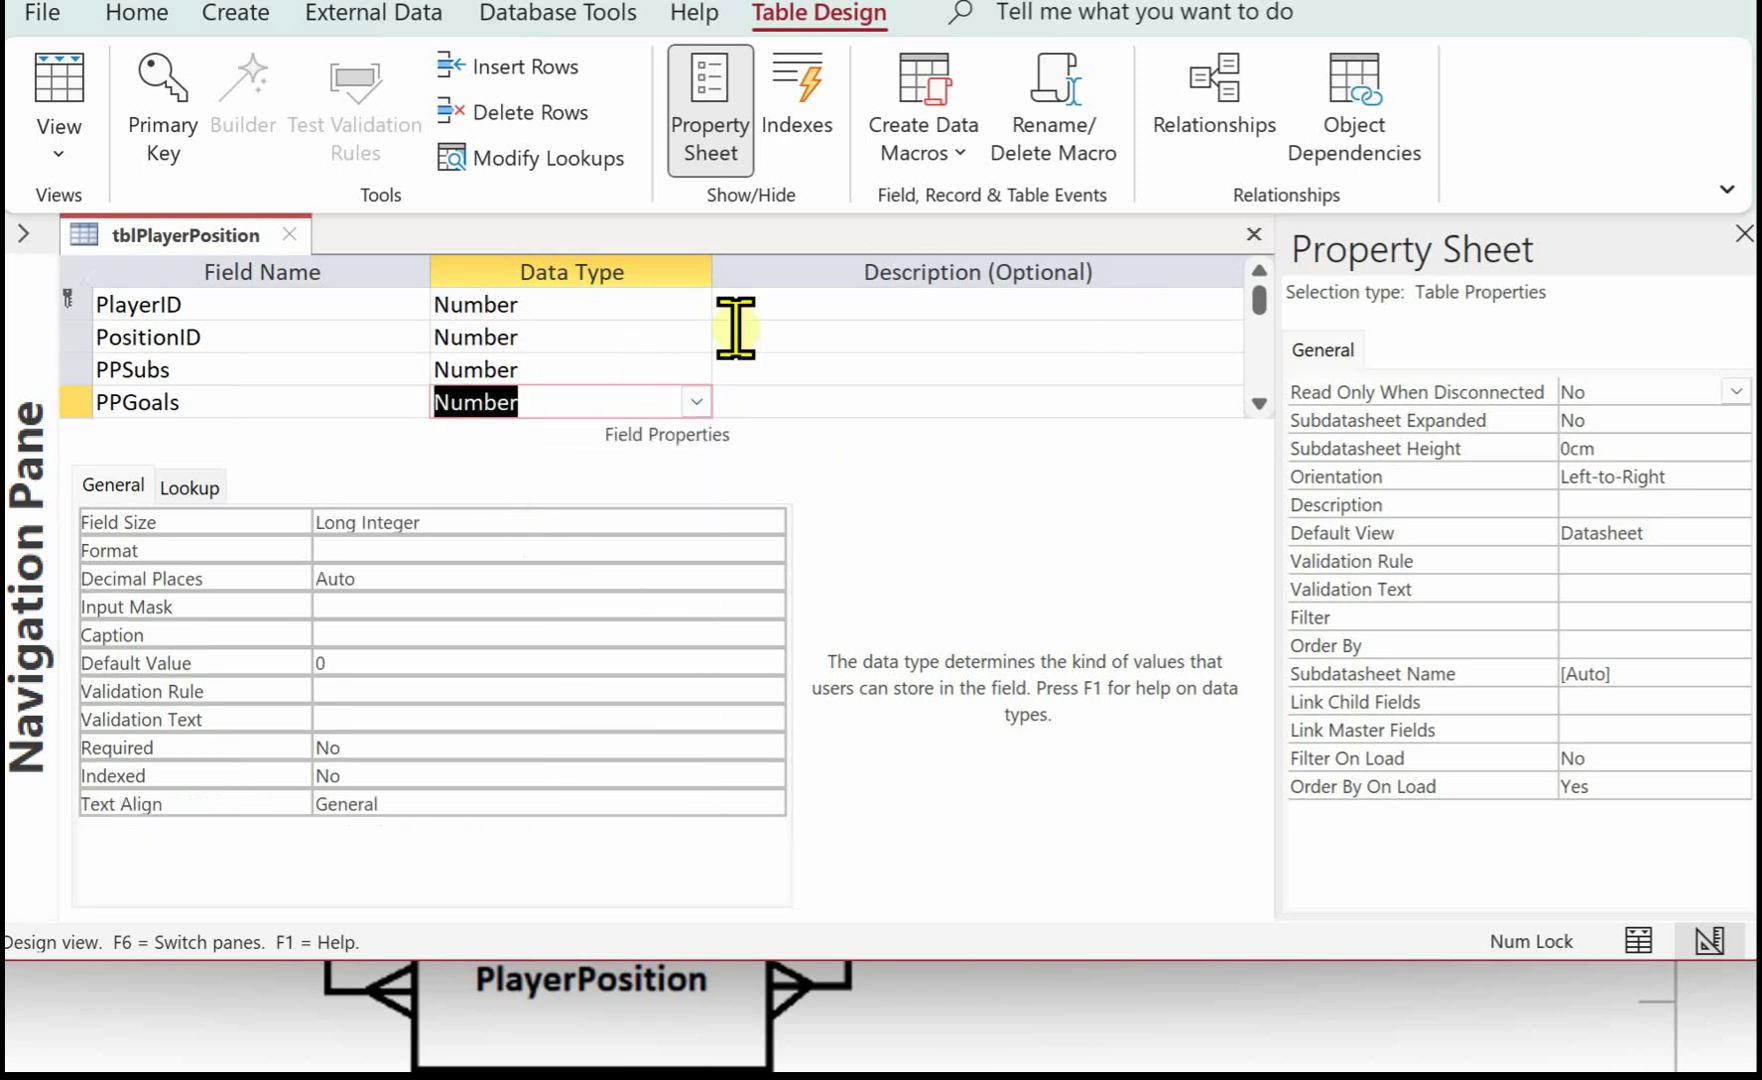
# Step: Add PPRating and PPYellowCards as Number fields
pyautogui.scroll(-1, 719, 342)
pyautogui.click(274, 337)
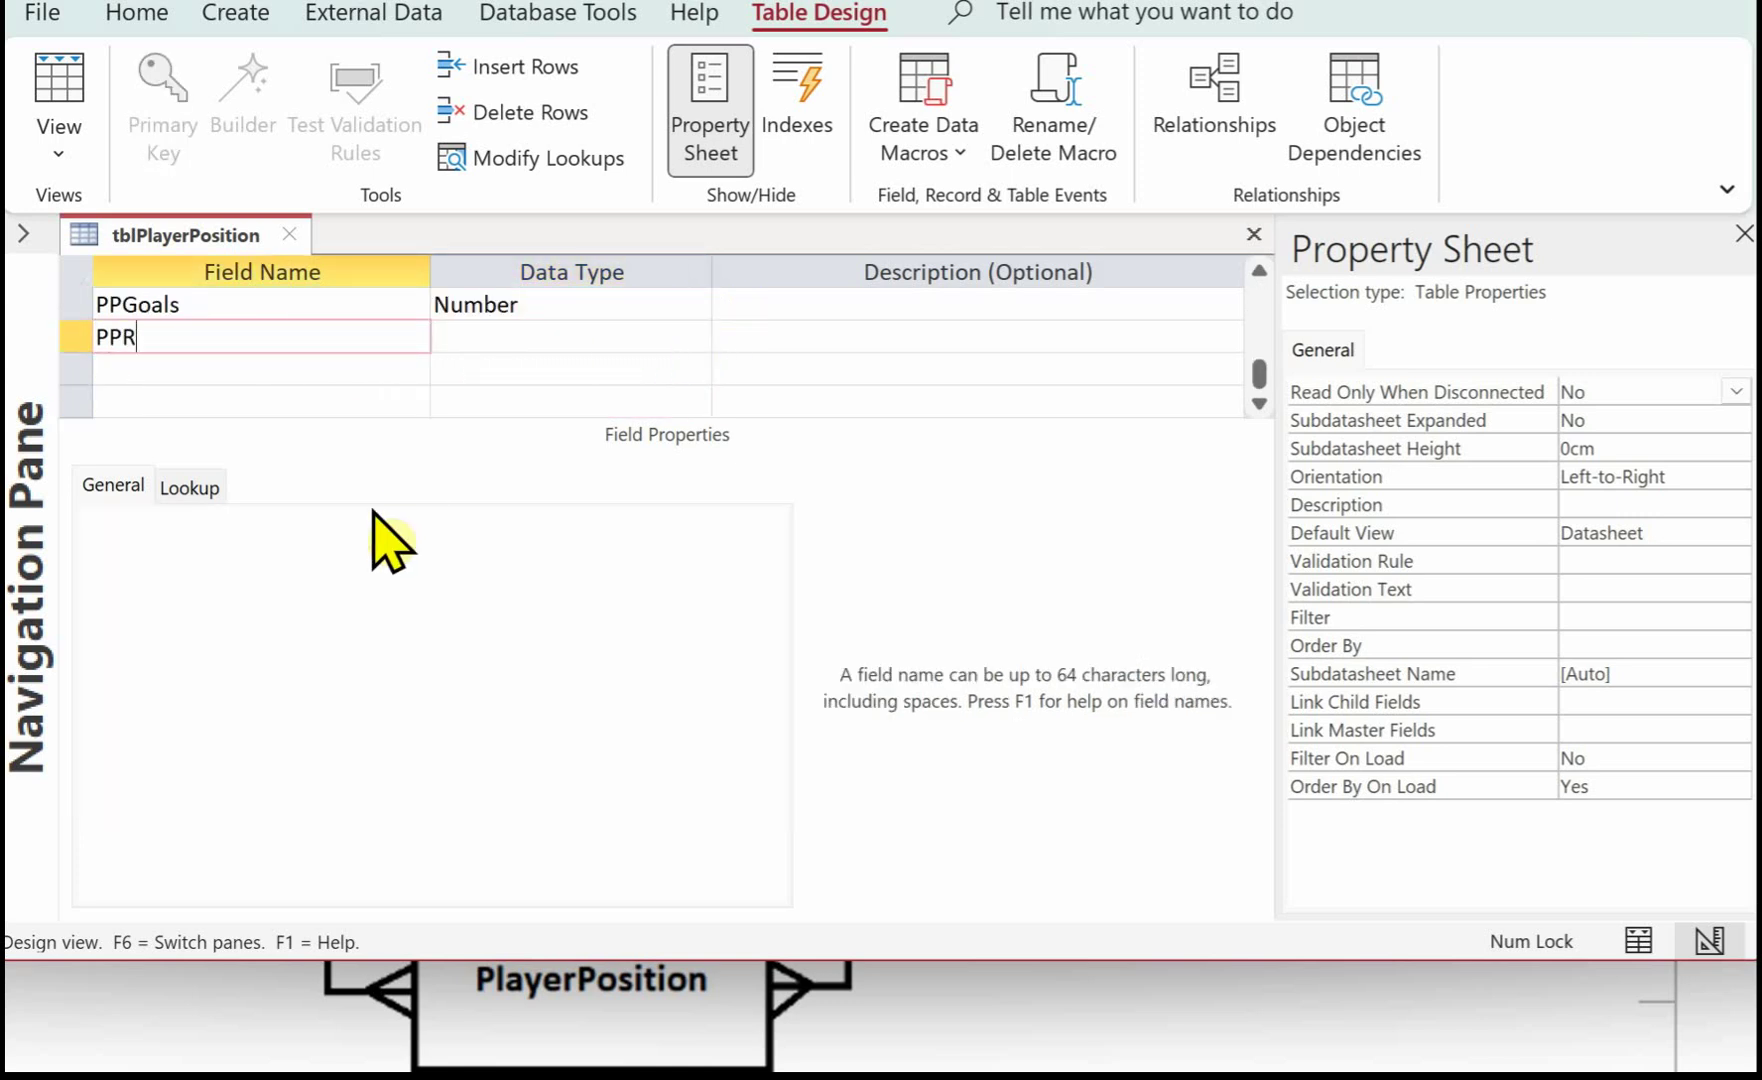
pyautogui.press('Tab')
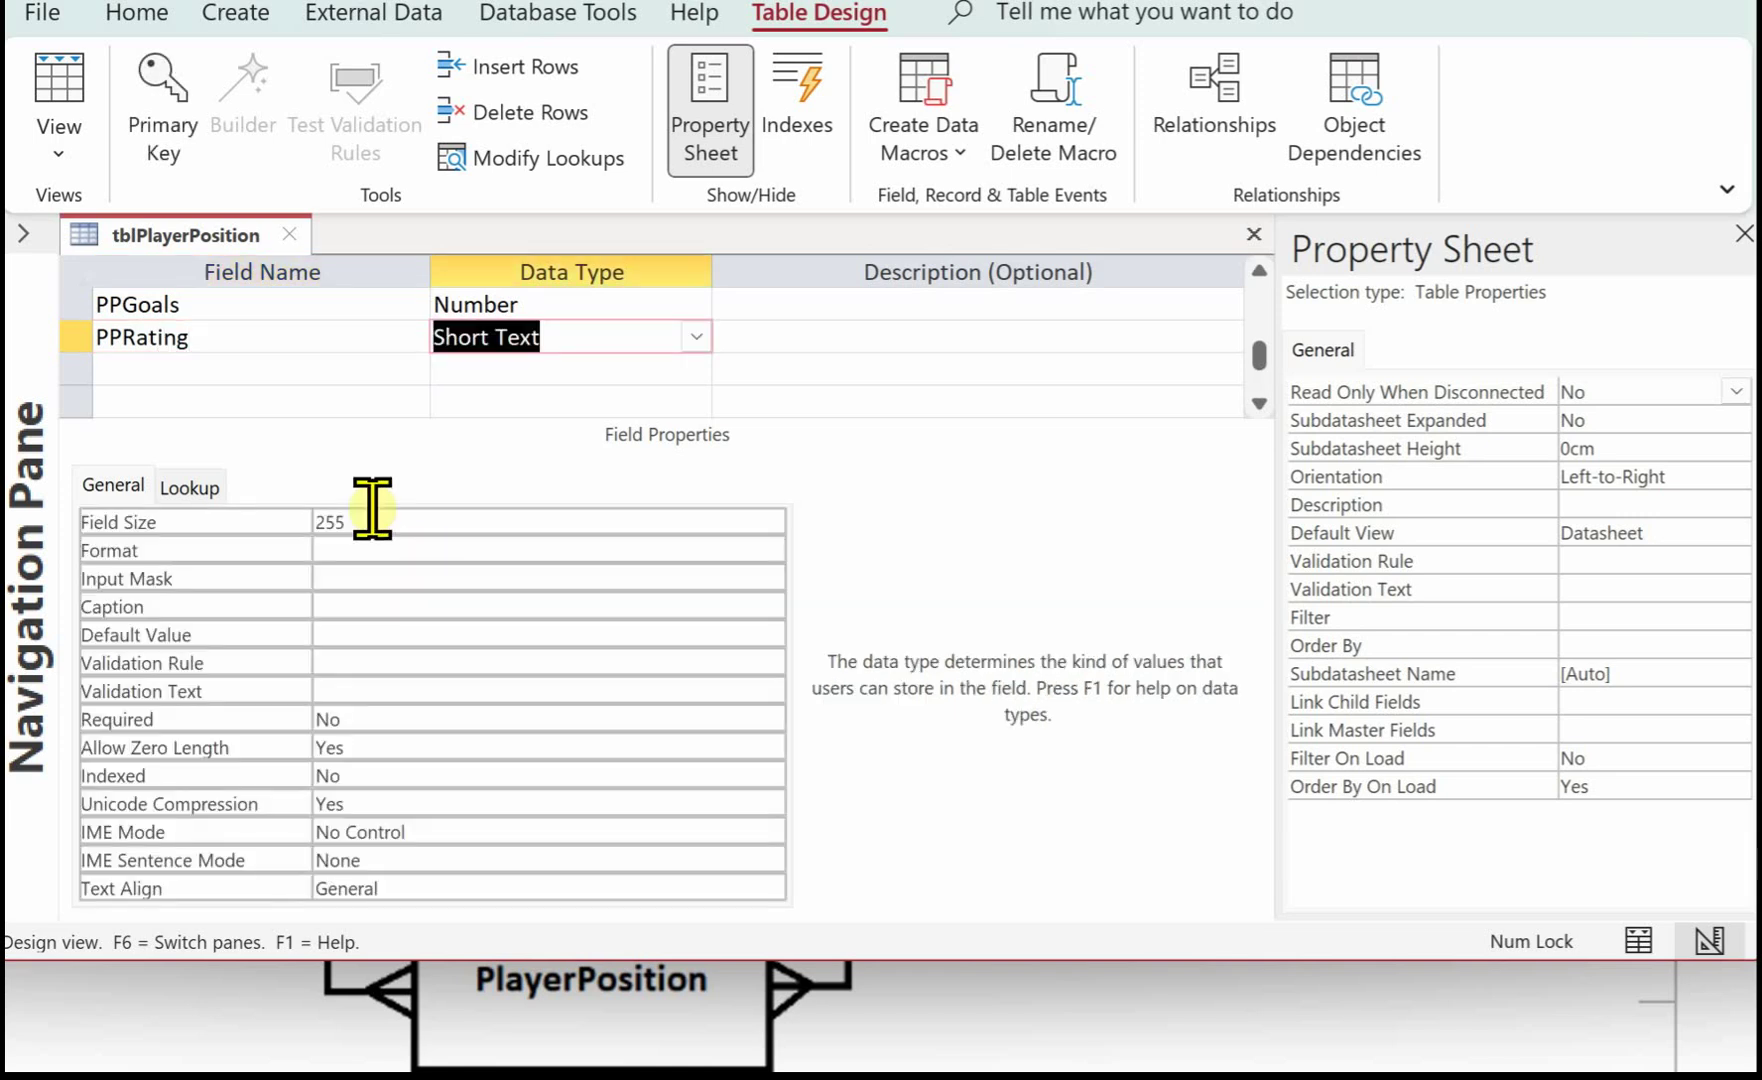
pyautogui.write('n')
pyautogui.click(273, 372)
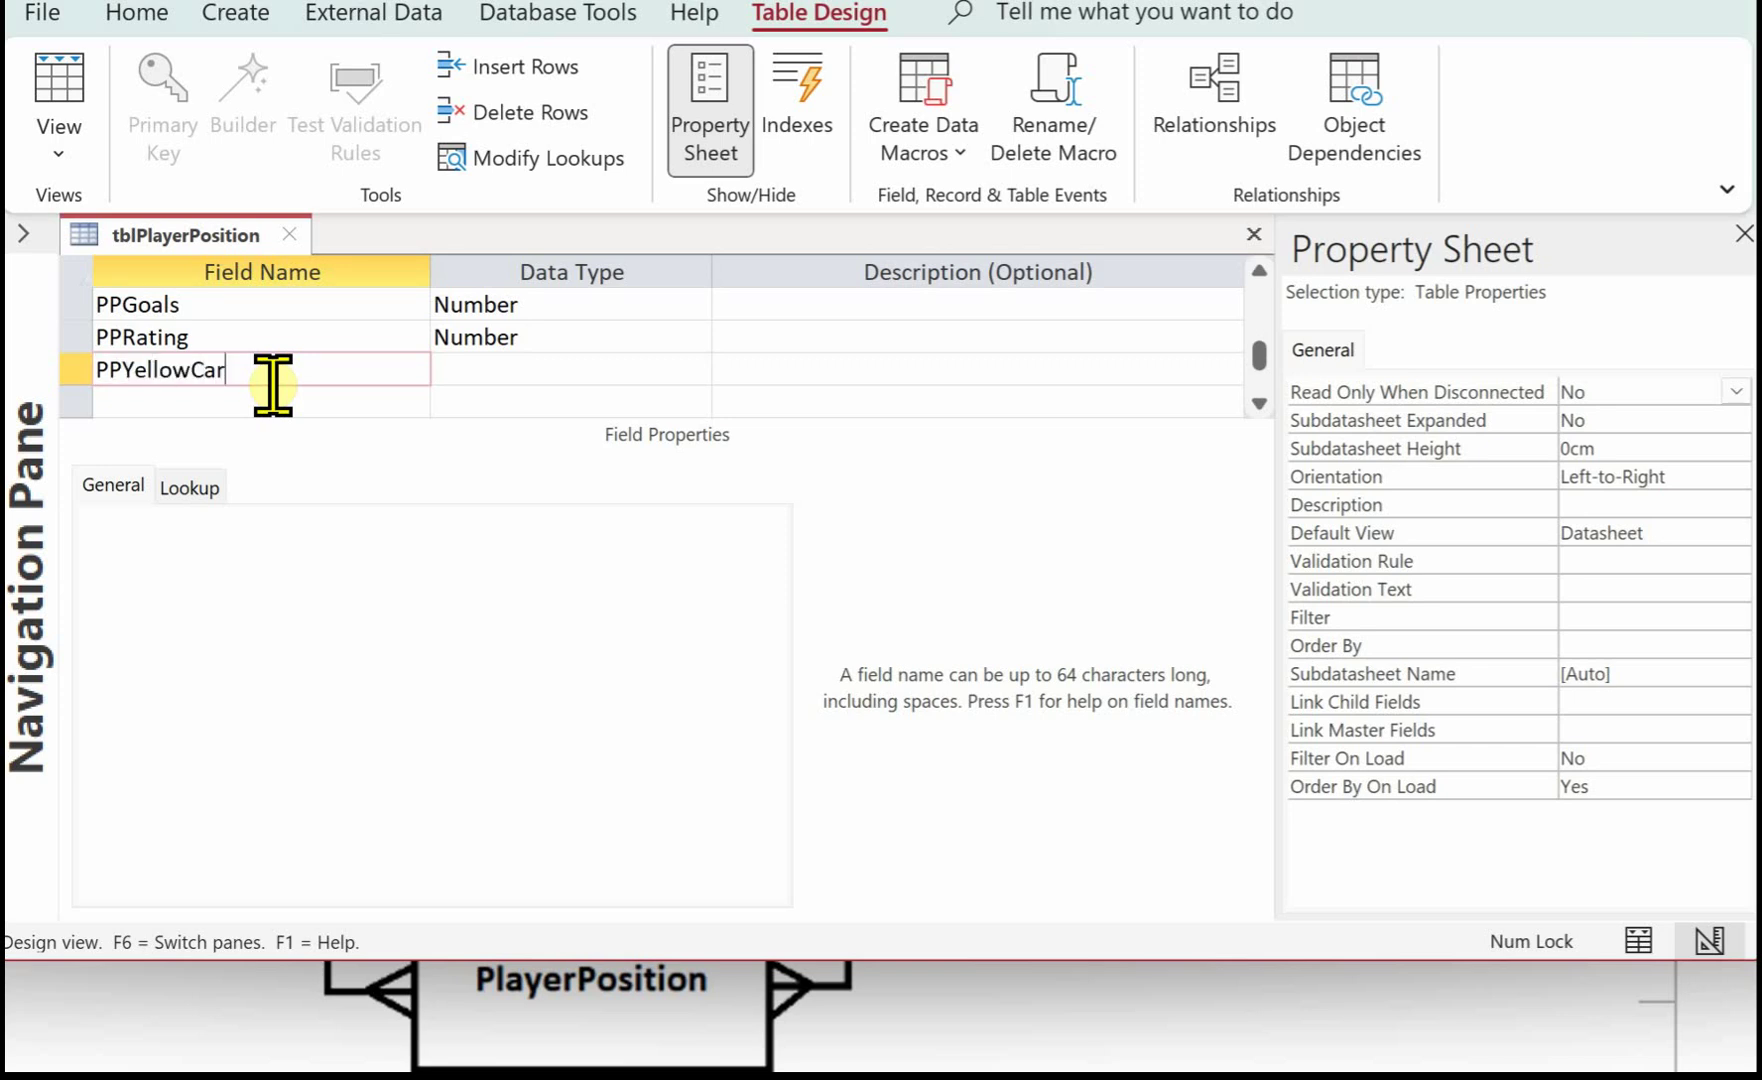
pyautogui.click(562, 378)
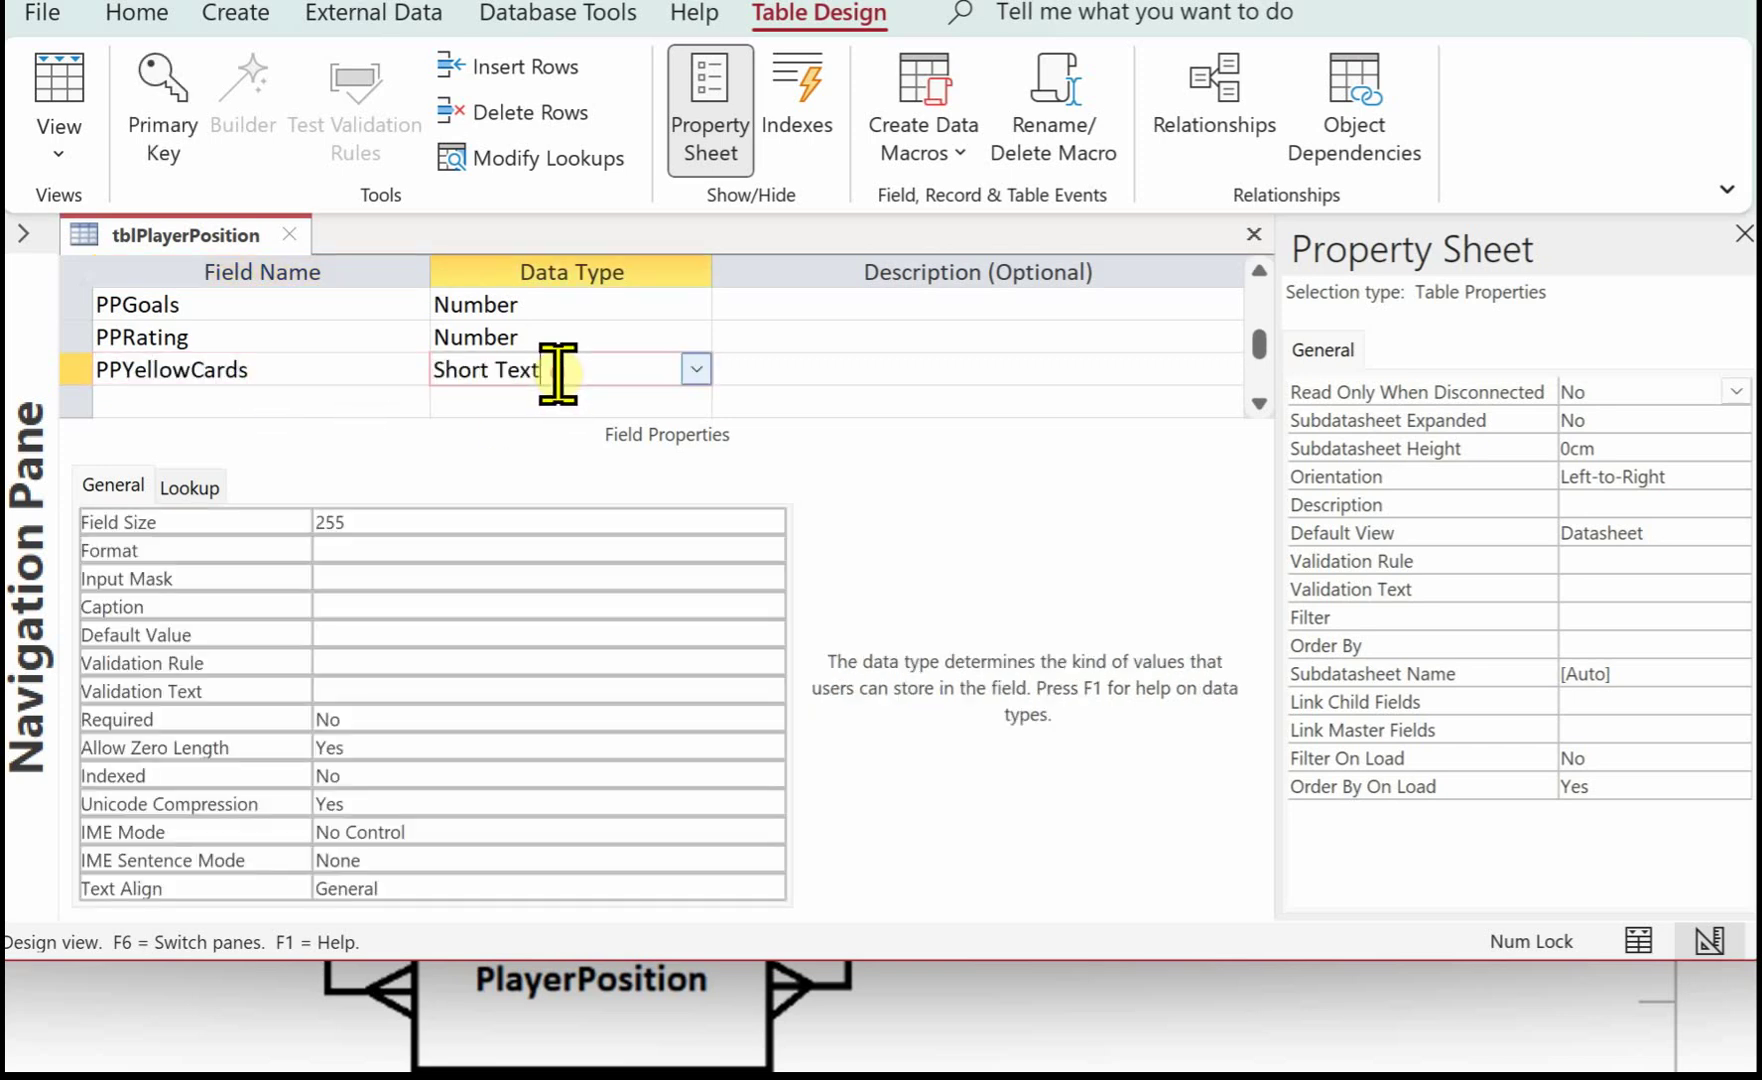
pyautogui.click(688, 364)
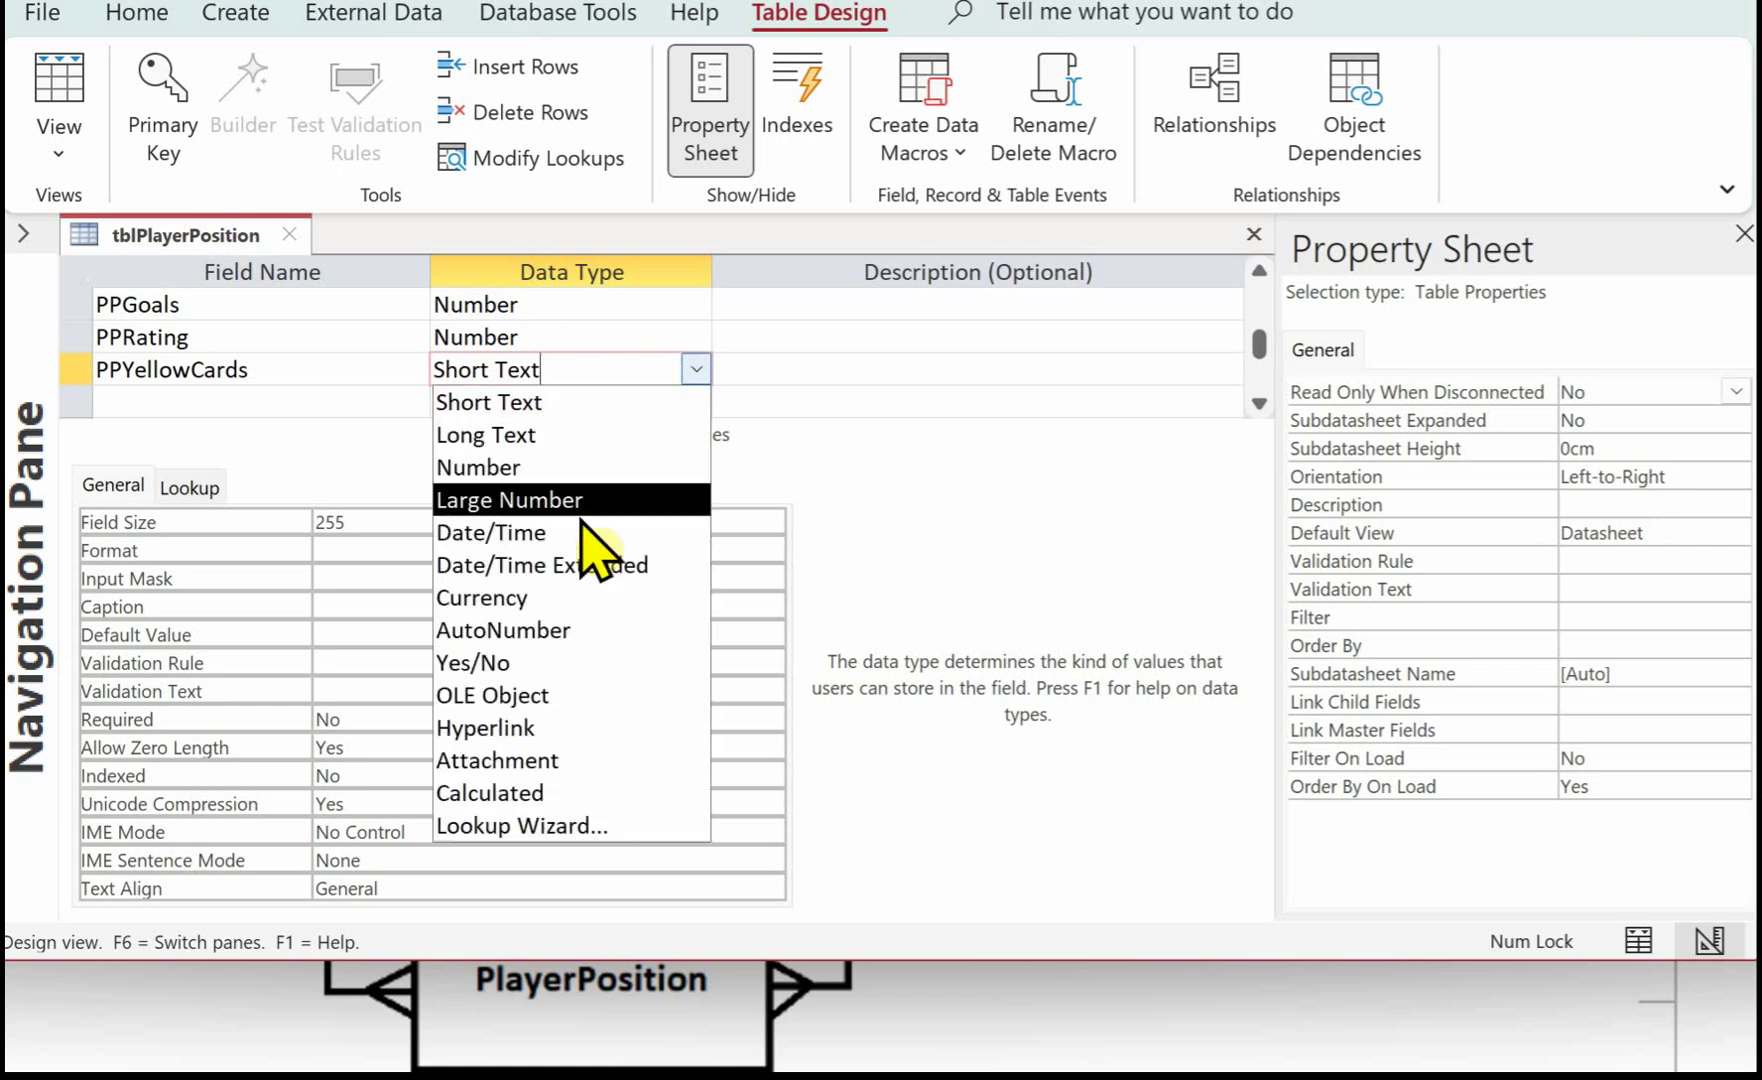
pyautogui.click(545, 468)
pyautogui.scroll(1, 688, 465)
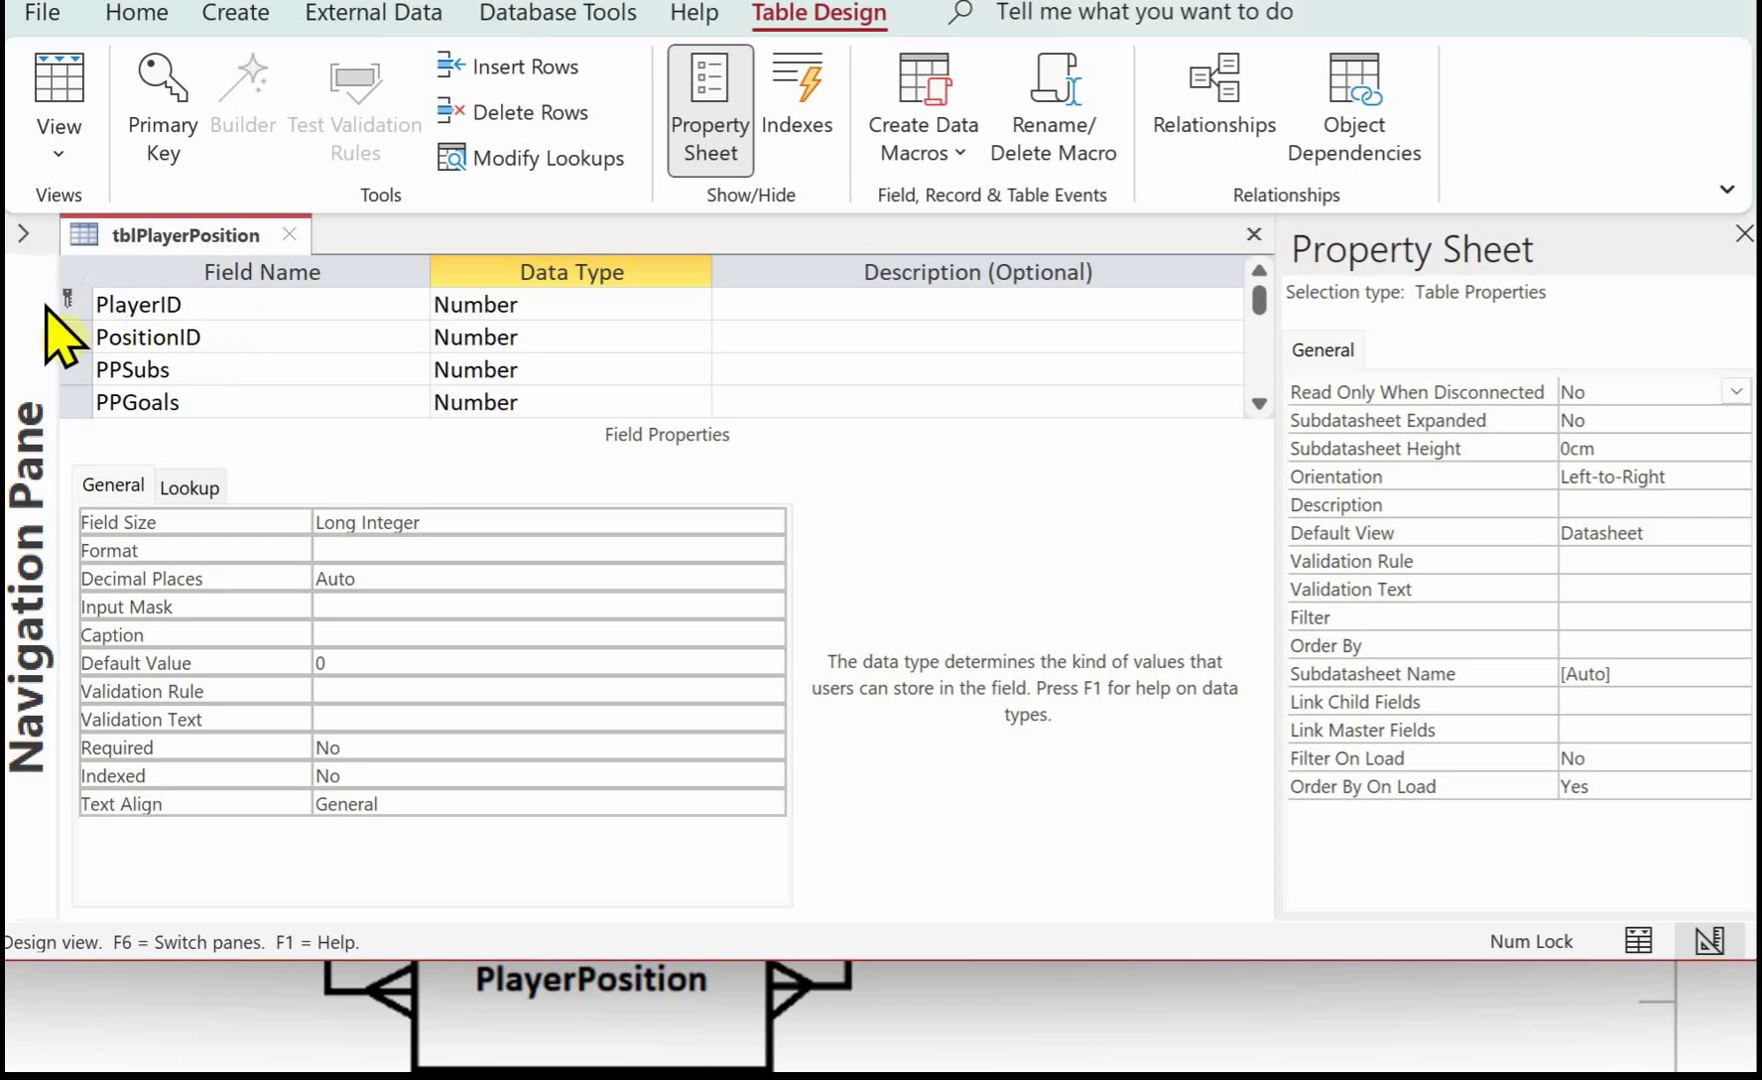
# Step: Replace the single PlayerID key with a composite PlayerID + PositionID primary key
pyautogui.click(78, 312)
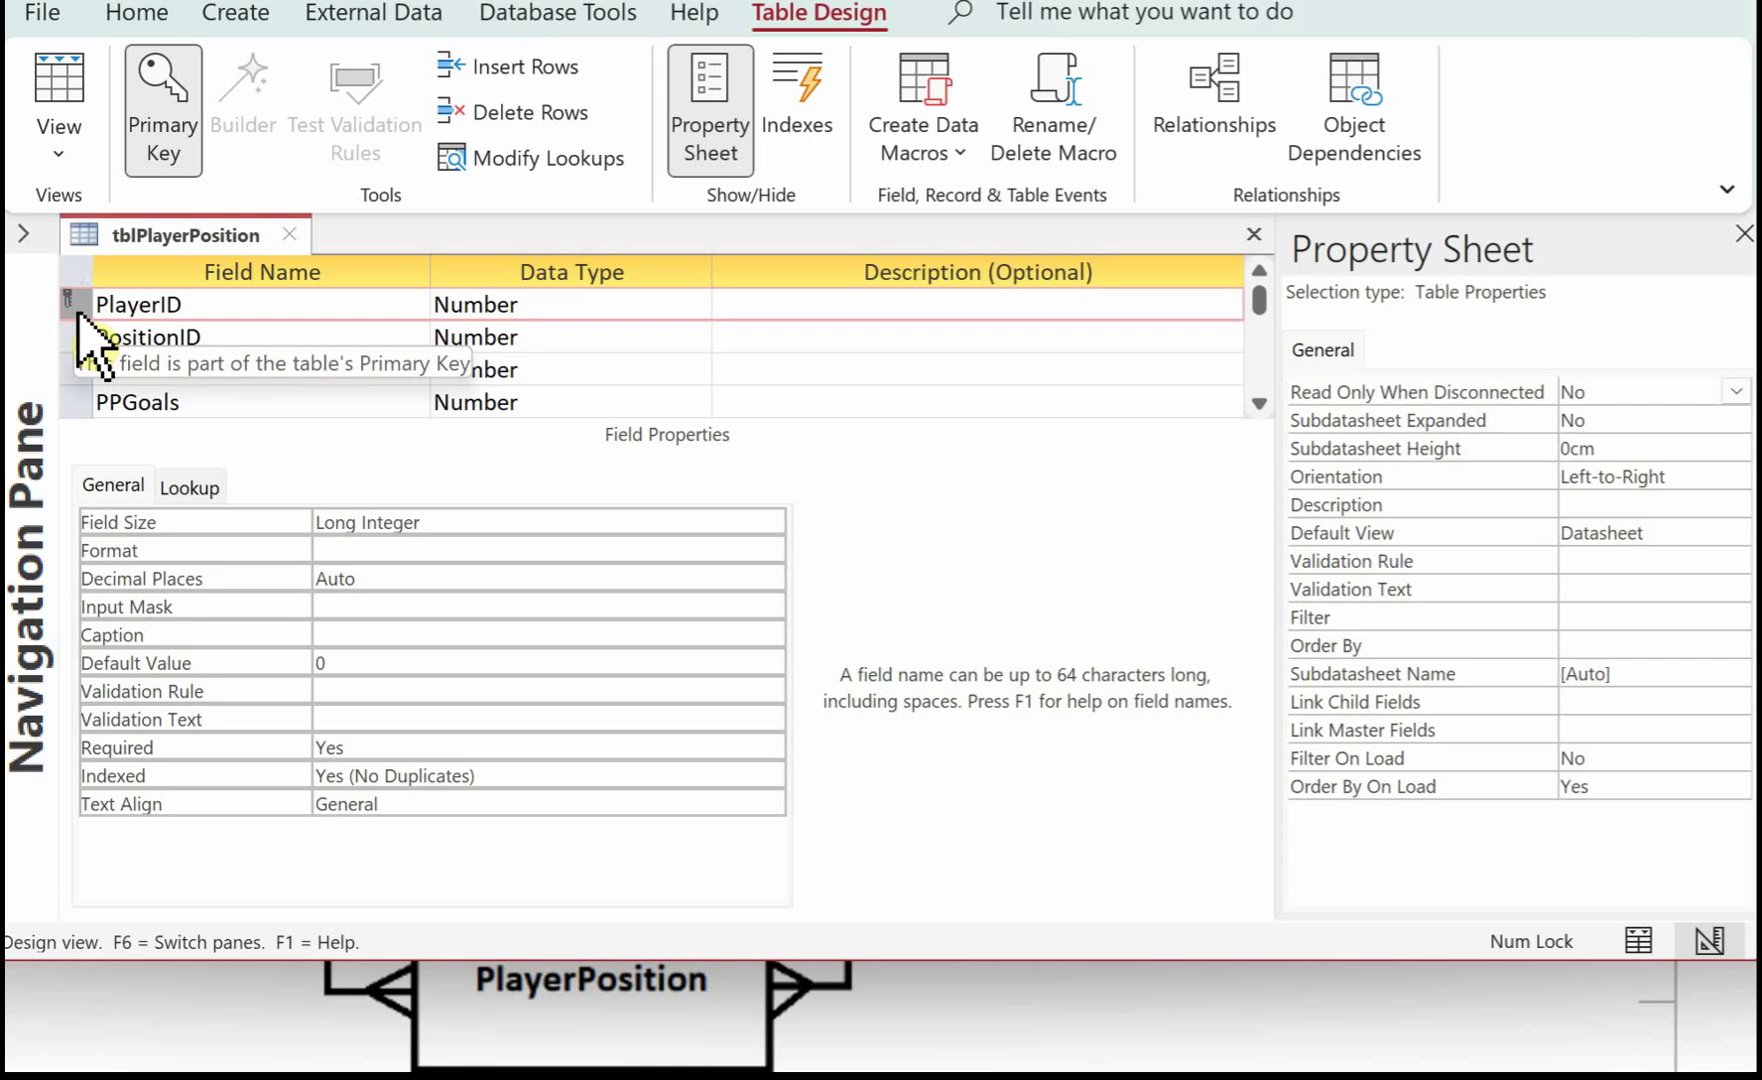
pyautogui.click(160, 140)
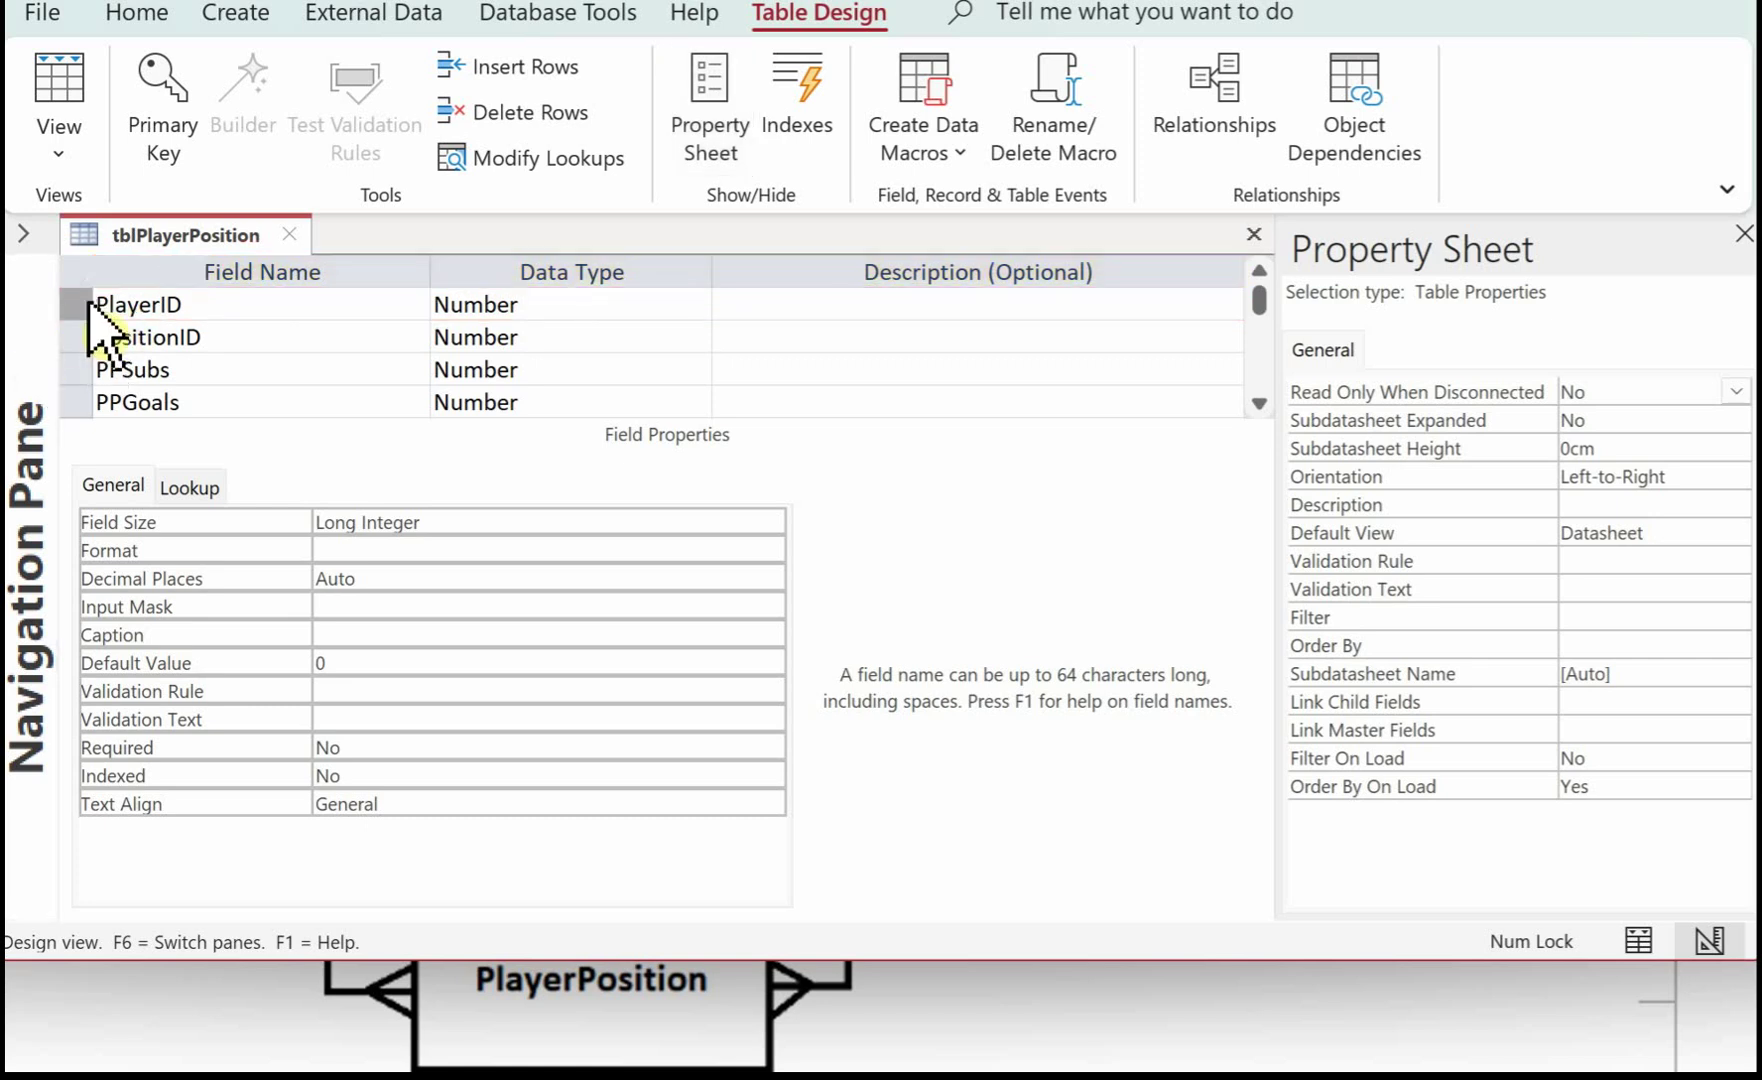
pyautogui.moveTo(89, 311); pyautogui.dragTo(95, 324)
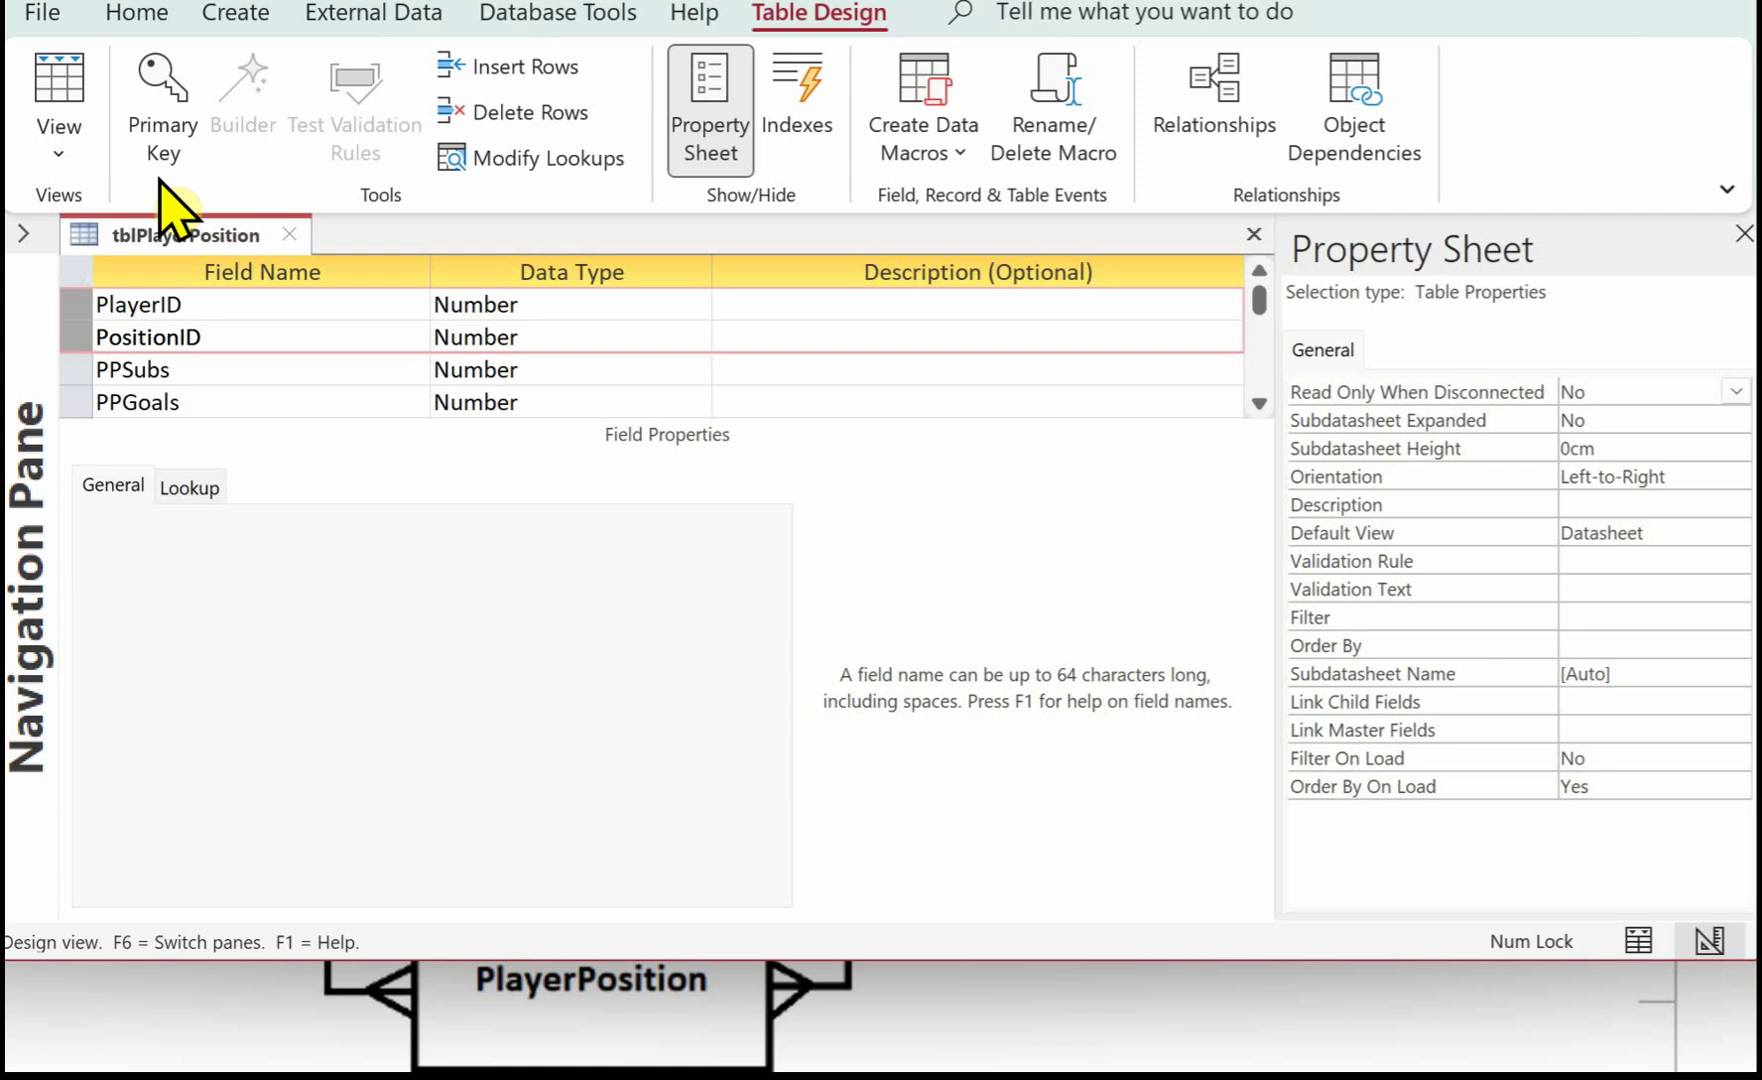
pyautogui.click(153, 102)
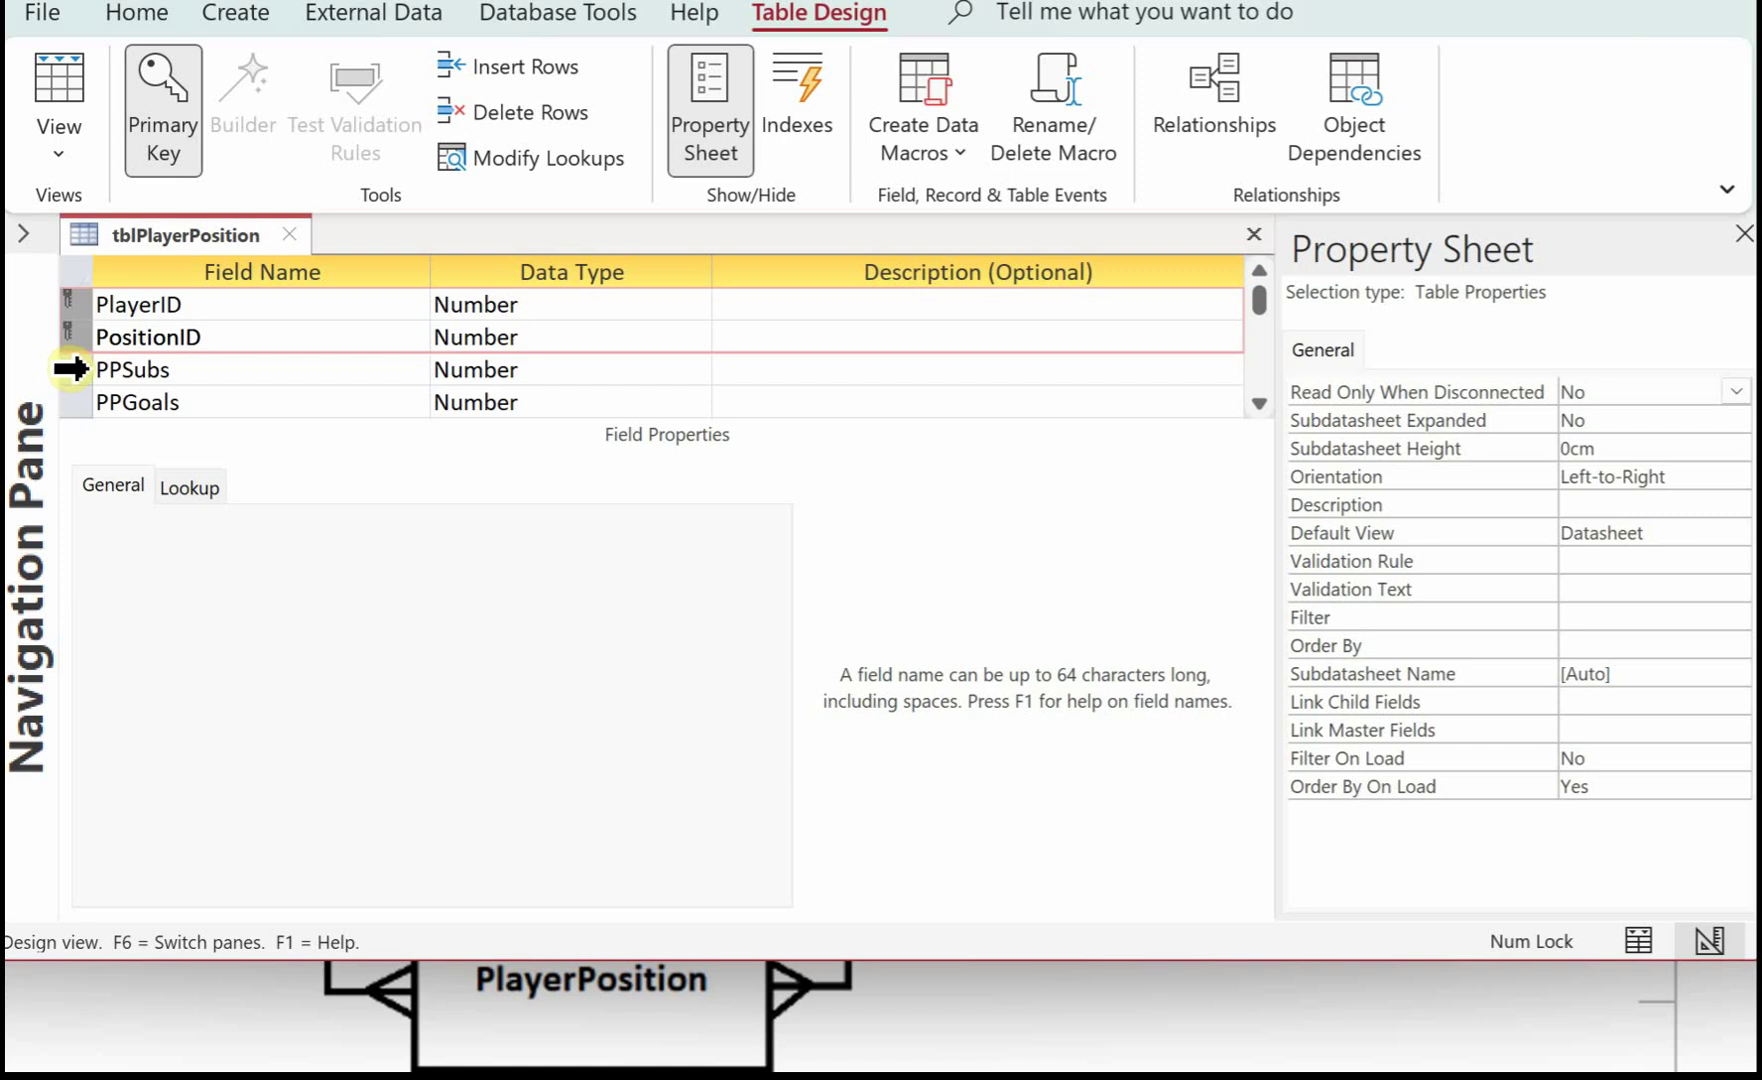
# Step: Make PlayerID a Lookup Wizard field drawing values from tblPlayer's PlayerID column
pyautogui.click(537, 305)
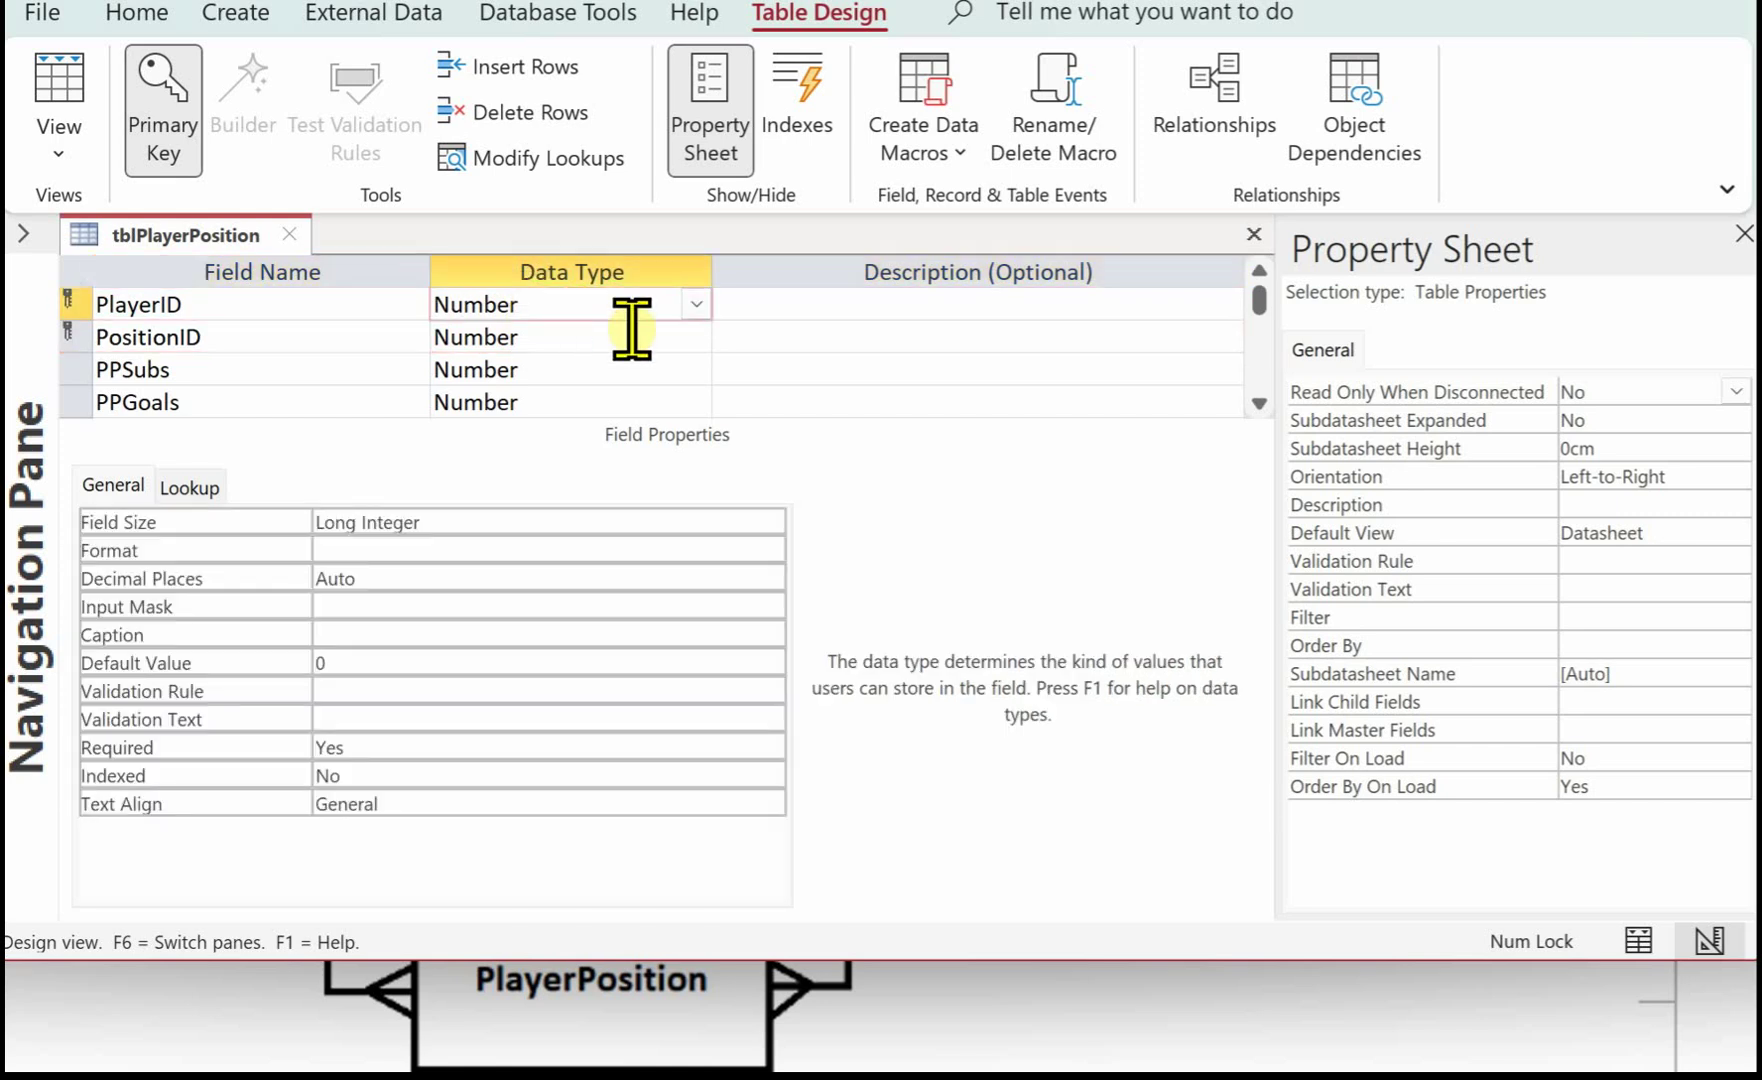
pyautogui.click(697, 304)
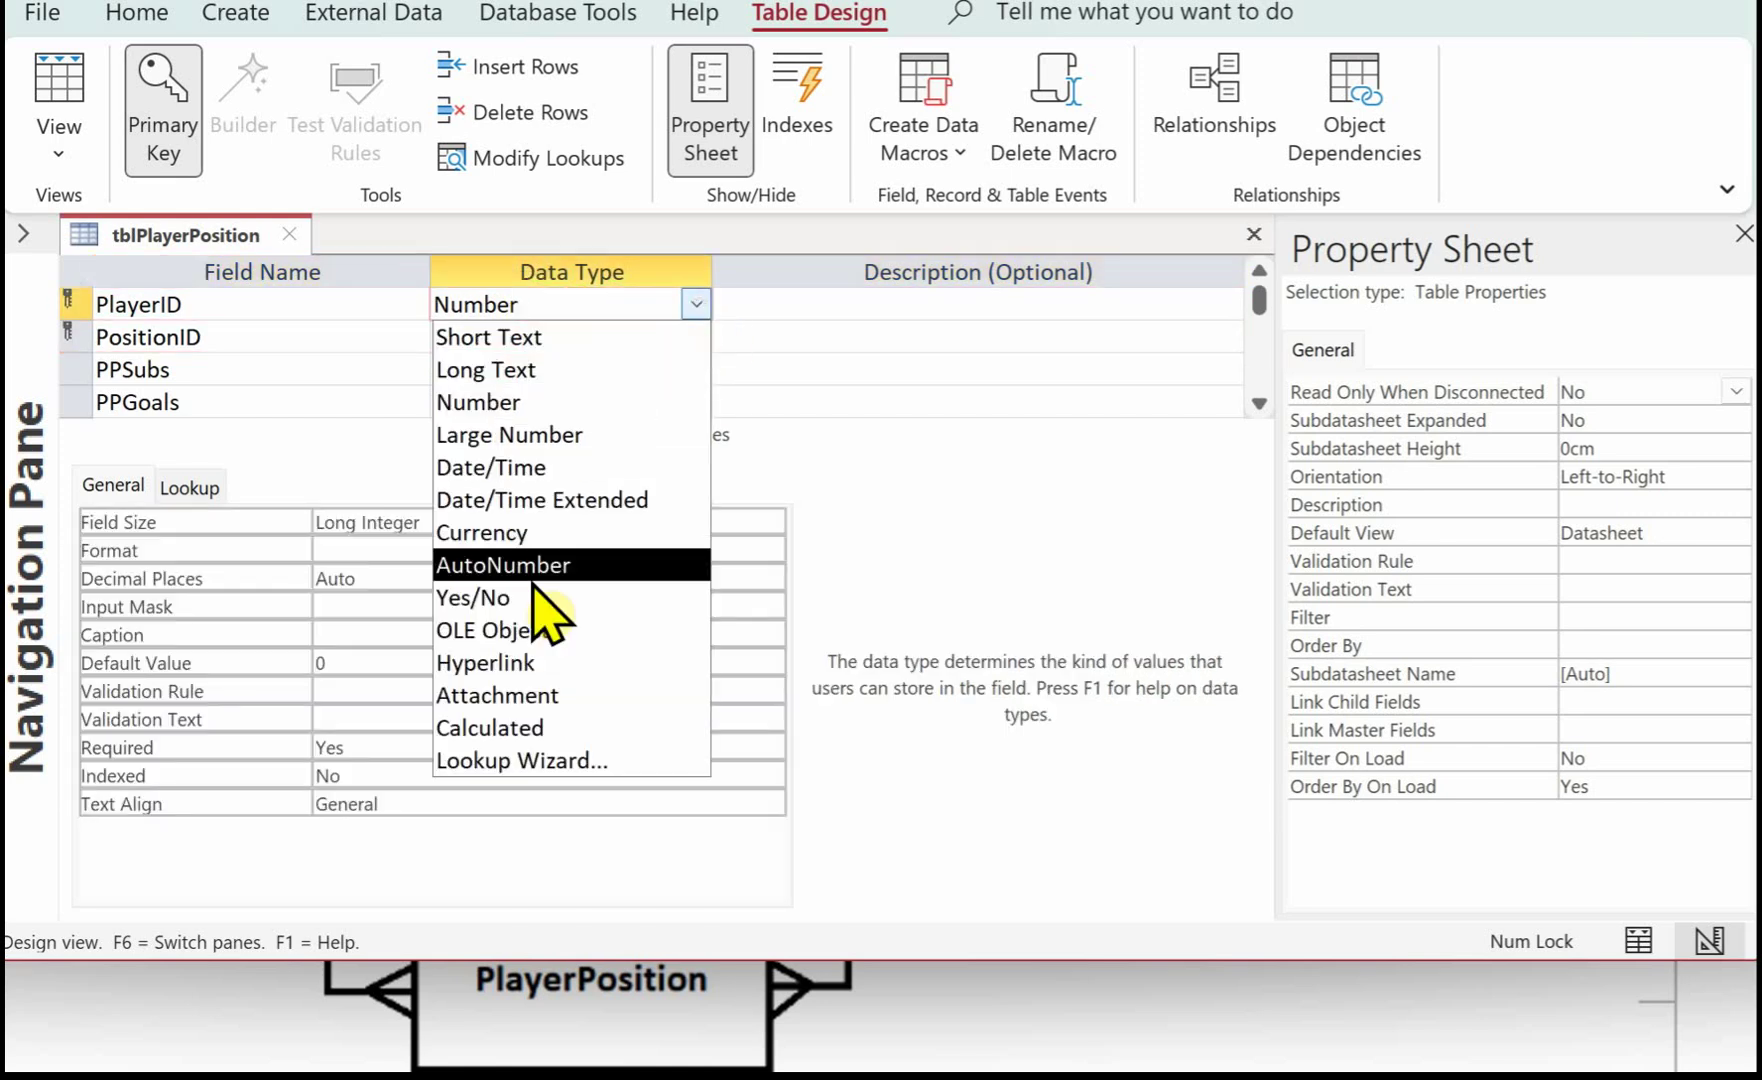
pyautogui.click(524, 761)
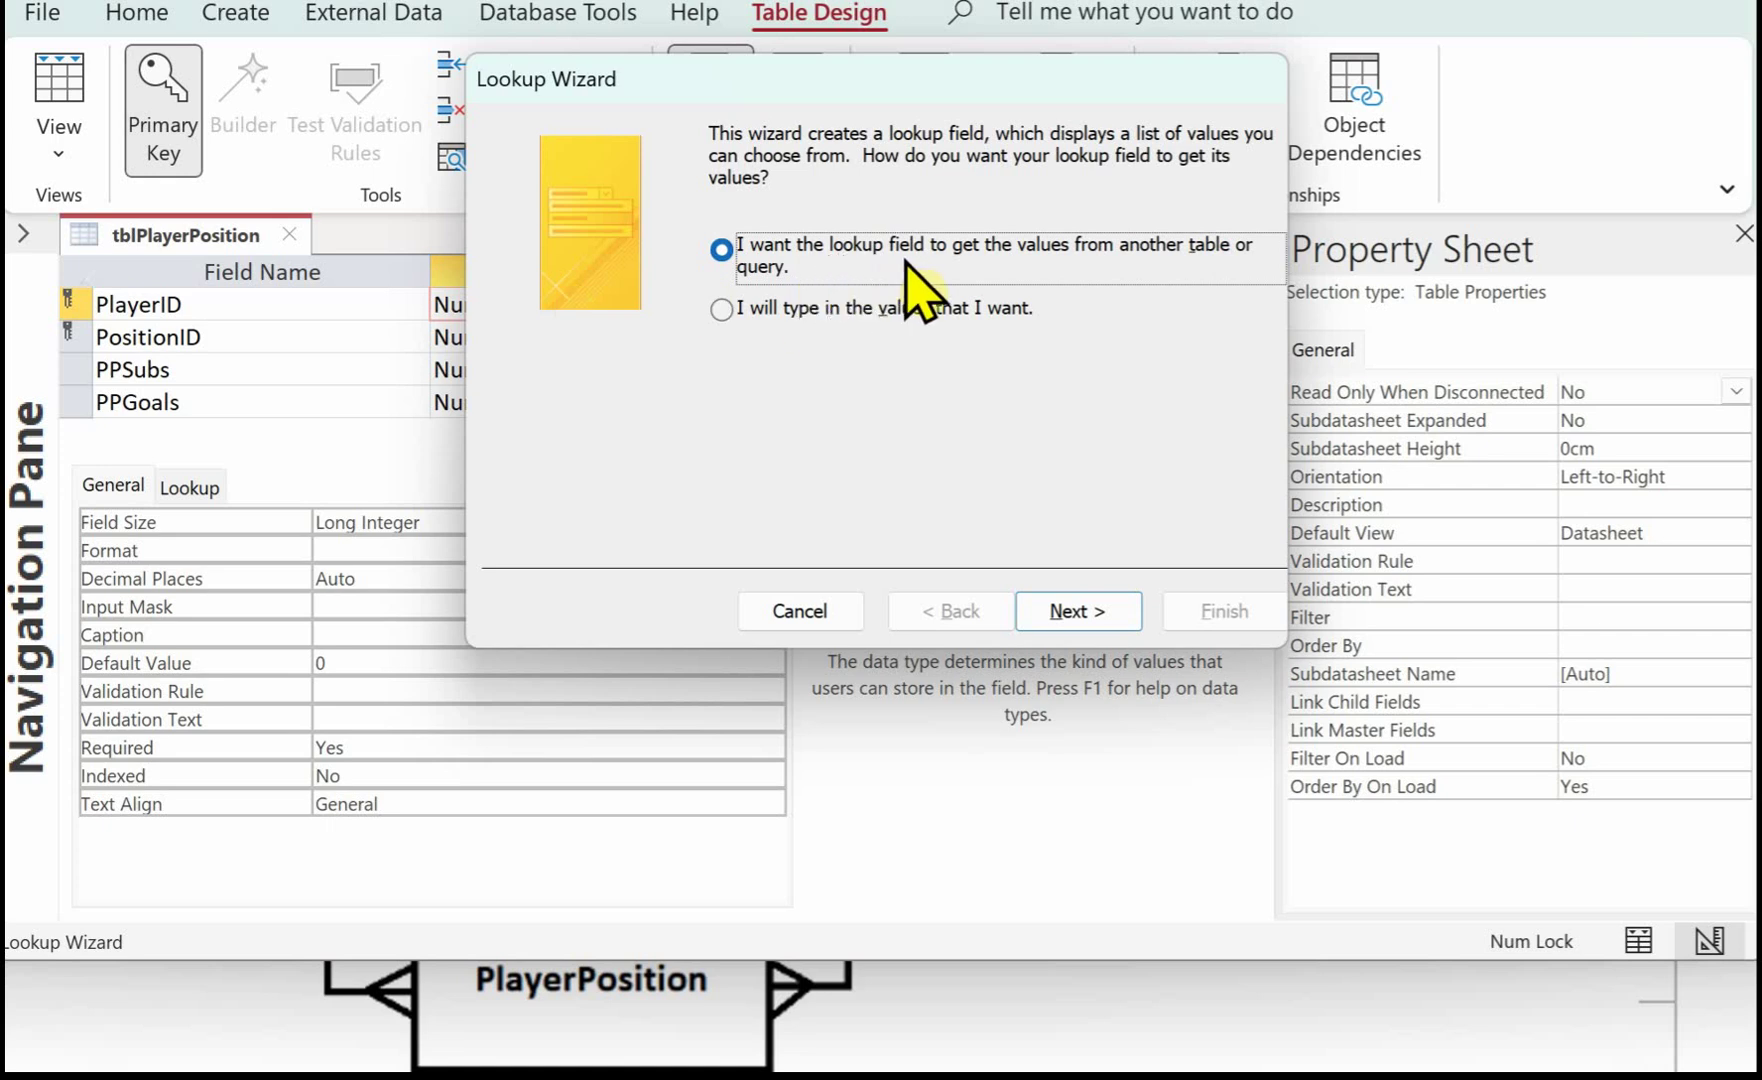
pyautogui.click(1072, 614)
pyautogui.click(824, 225)
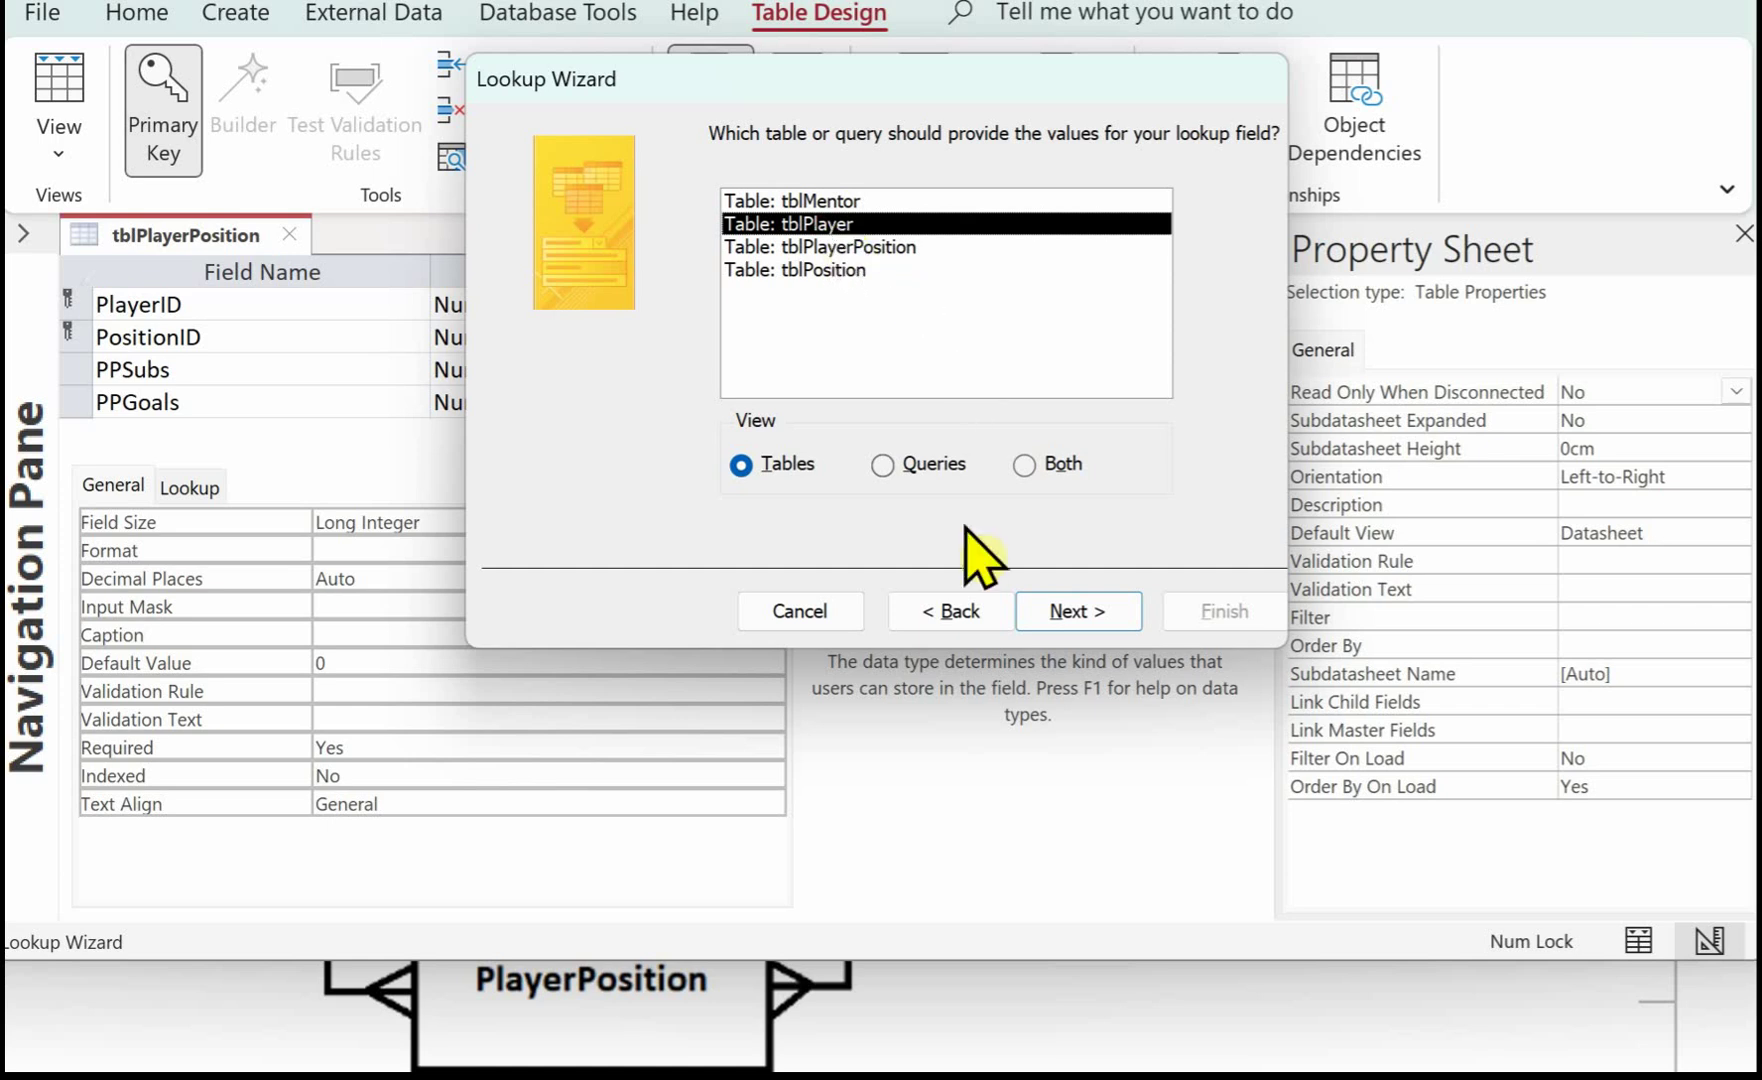
pyautogui.click(1072, 609)
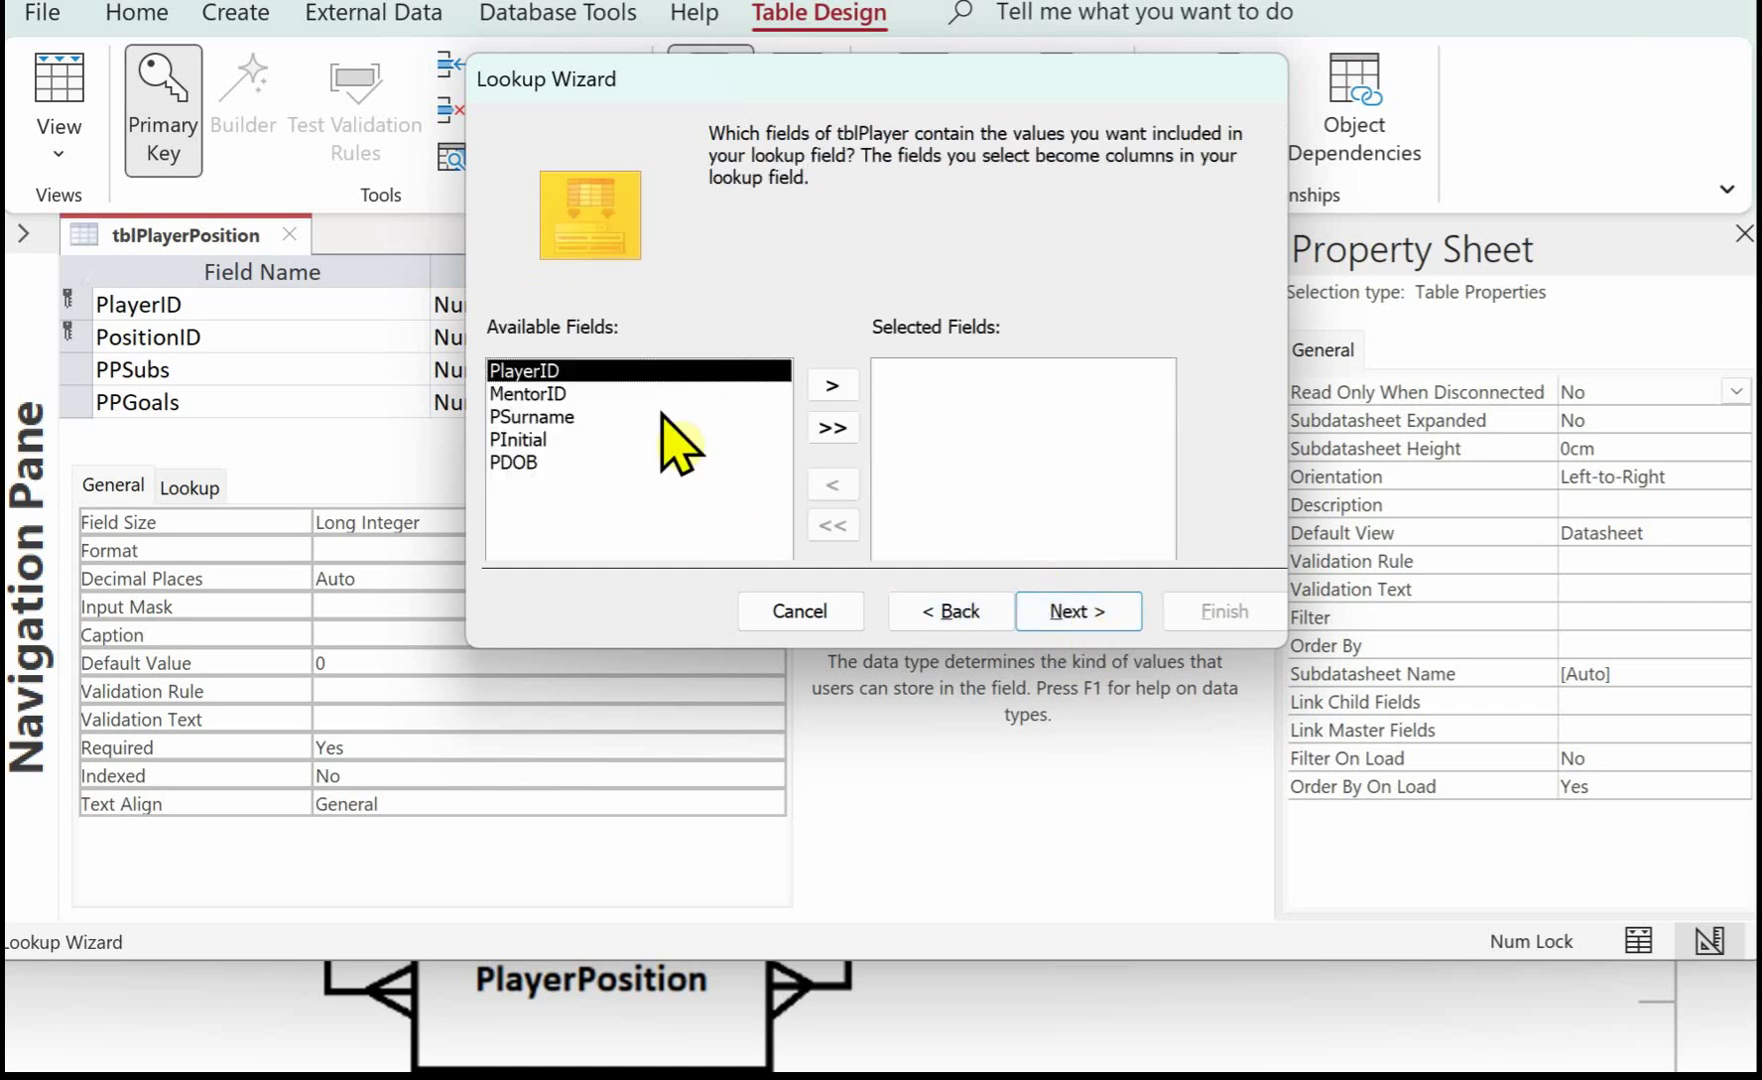
pyautogui.click(833, 385)
pyautogui.click(1046, 605)
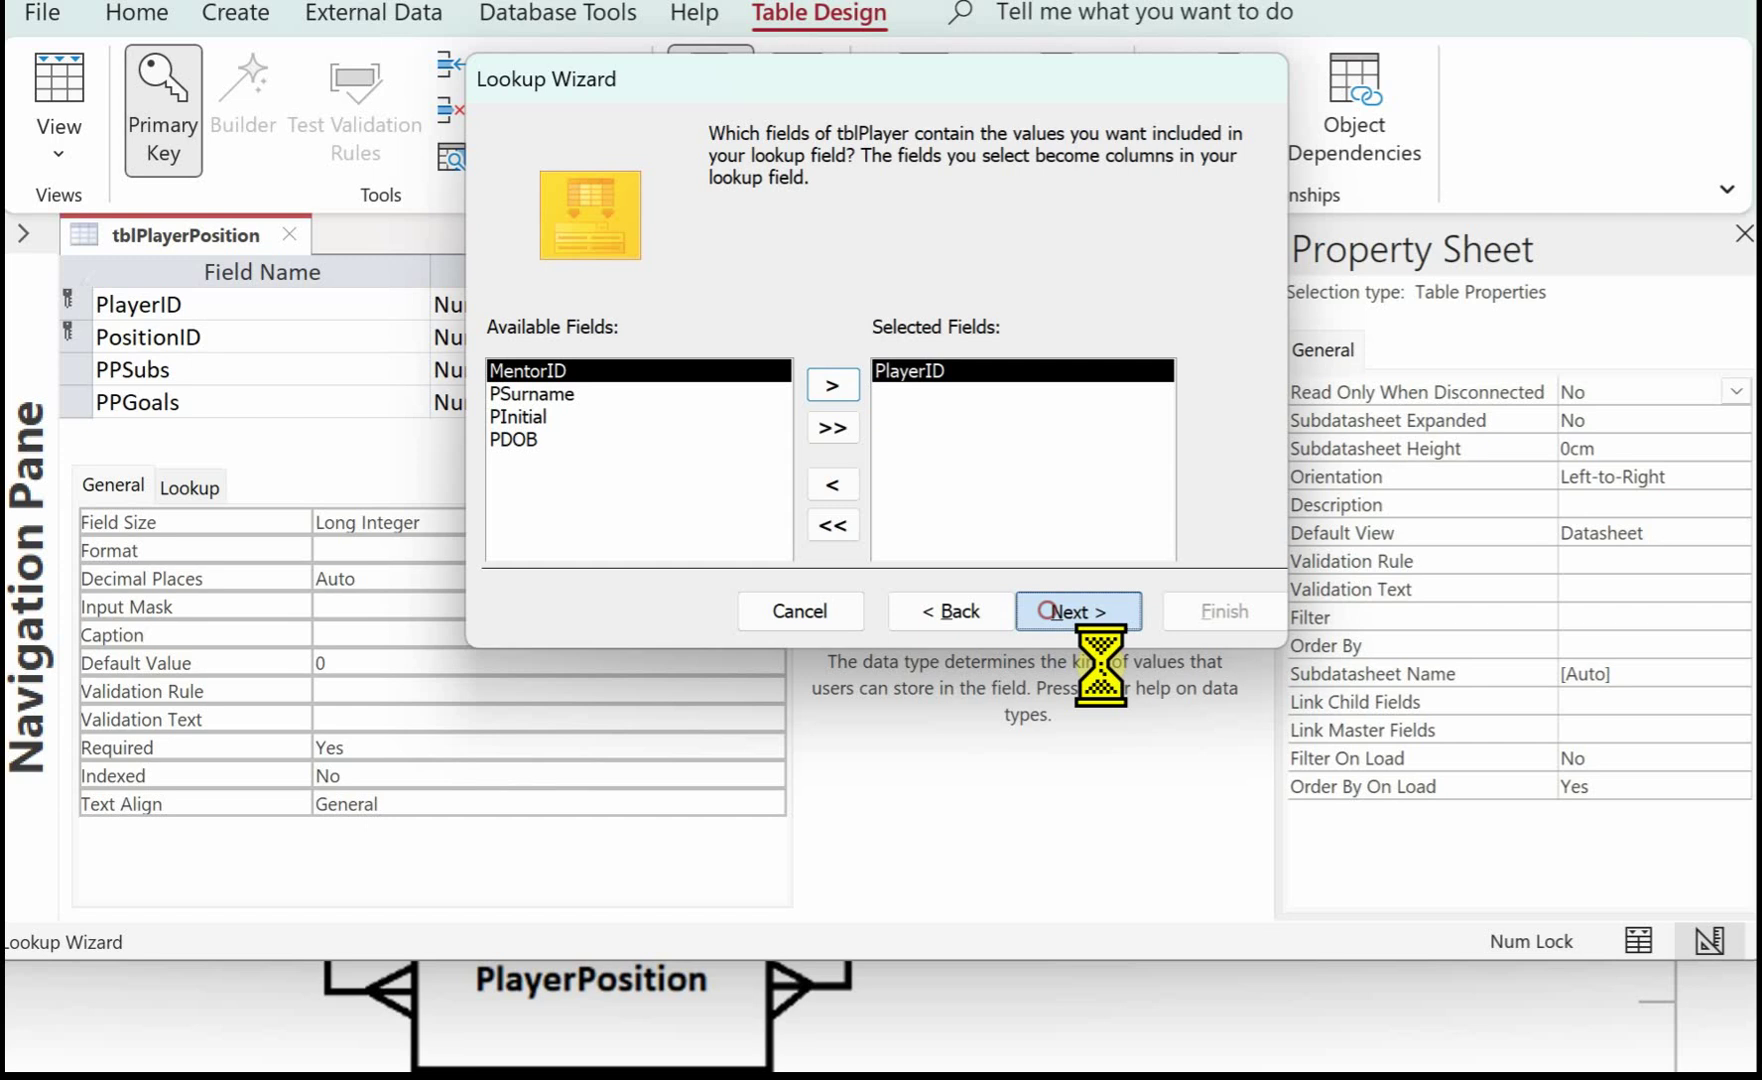
pyautogui.click(1049, 612)
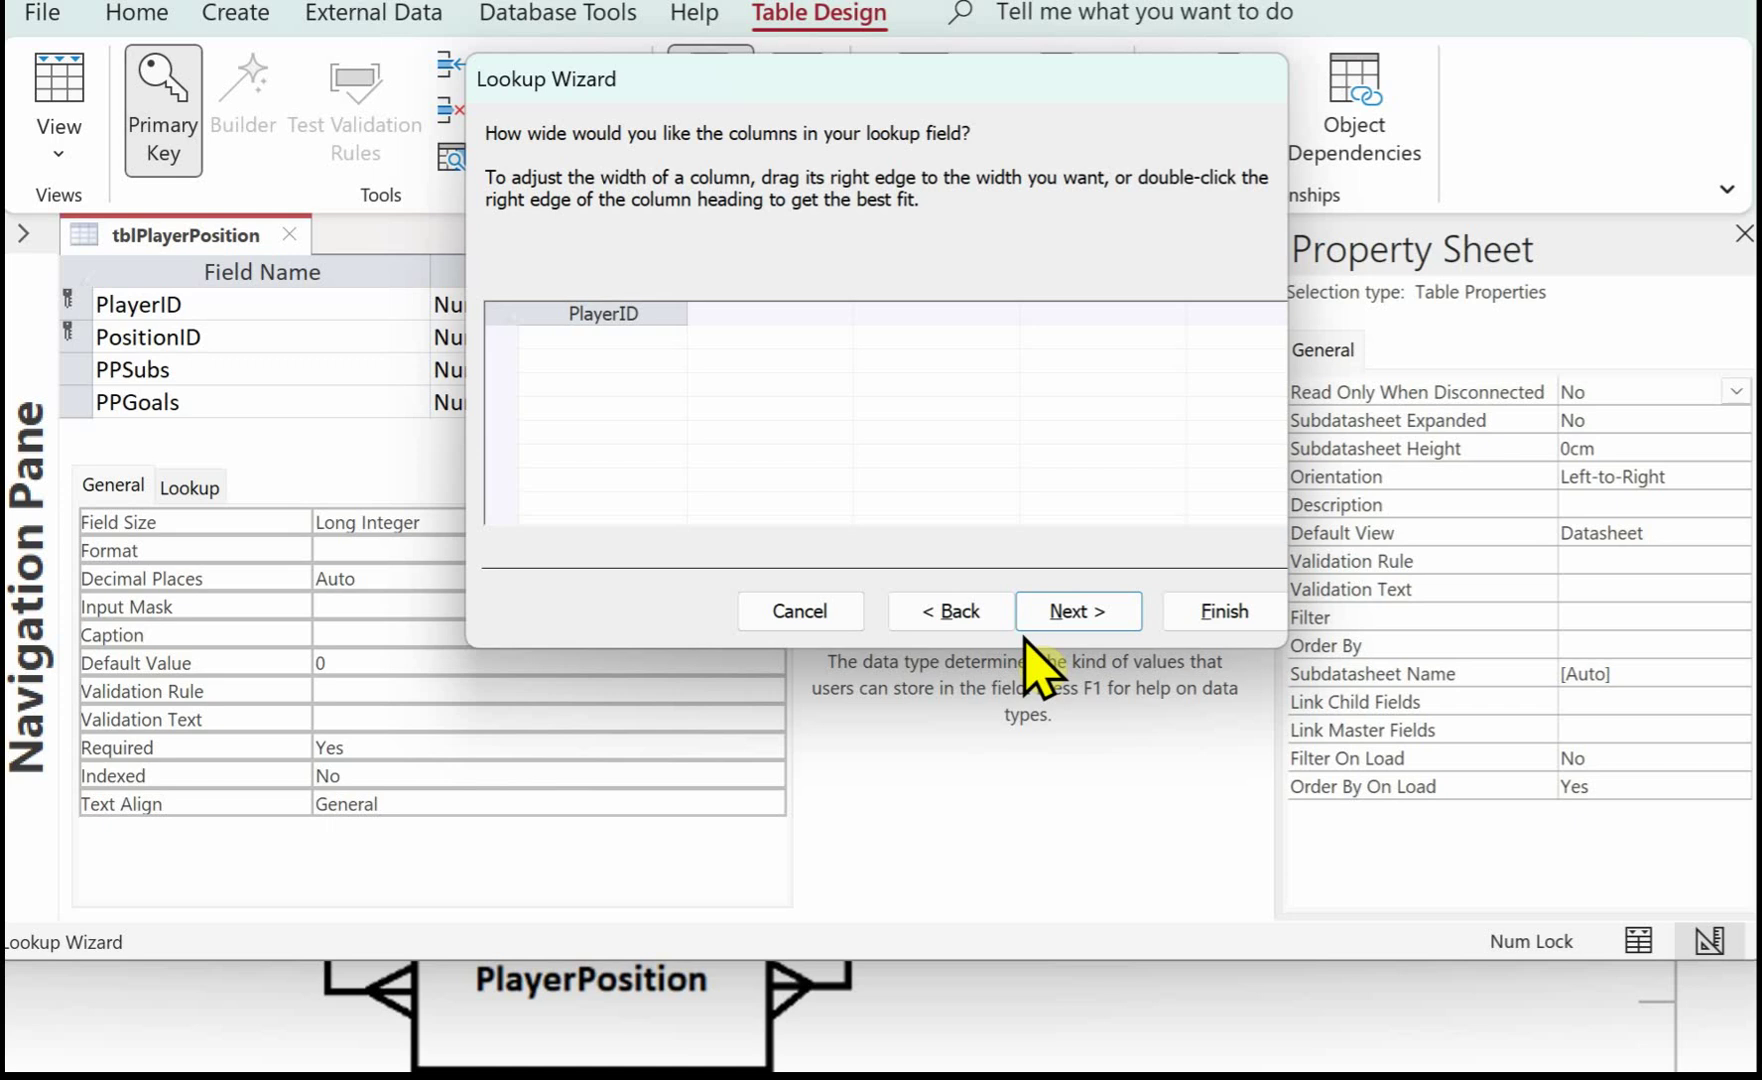
pyautogui.click(1097, 612)
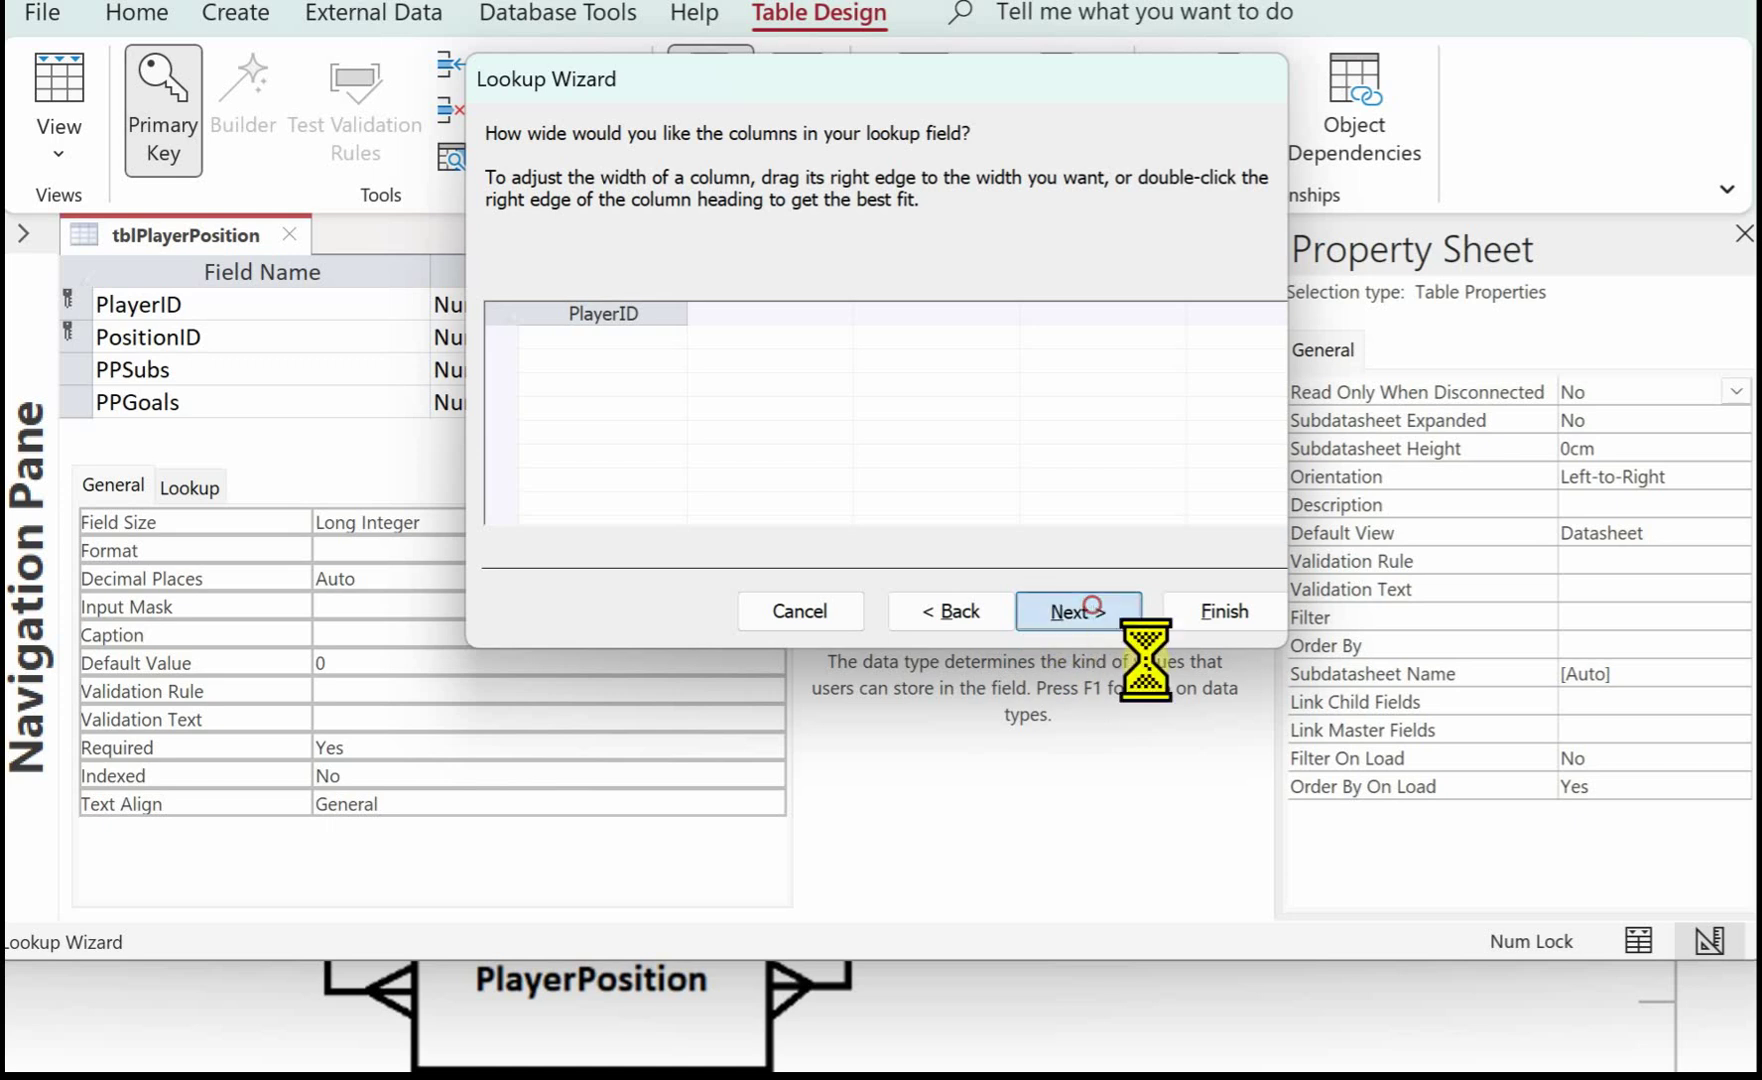
# Step: Enable data integrity with Cascade Delete on the PlayerID lookup, finish, and save tblPlayerPosition
pyautogui.click(722, 250)
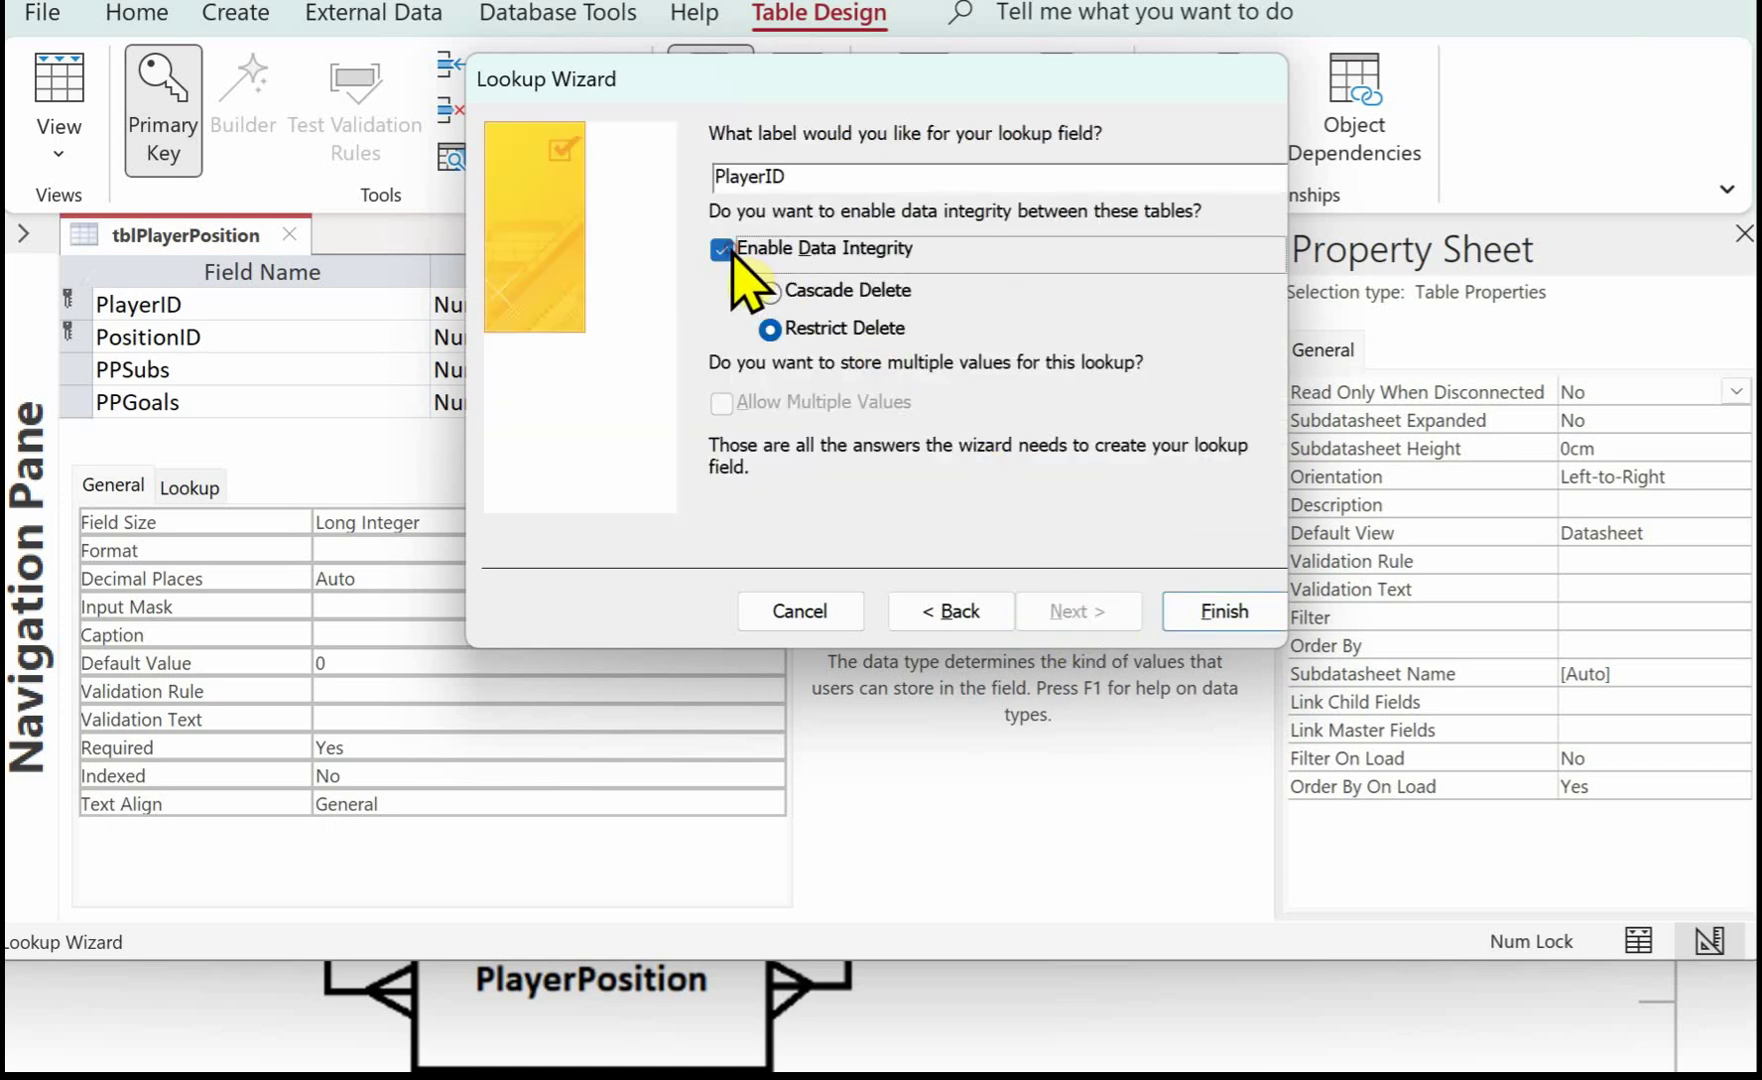
pyautogui.click(770, 292)
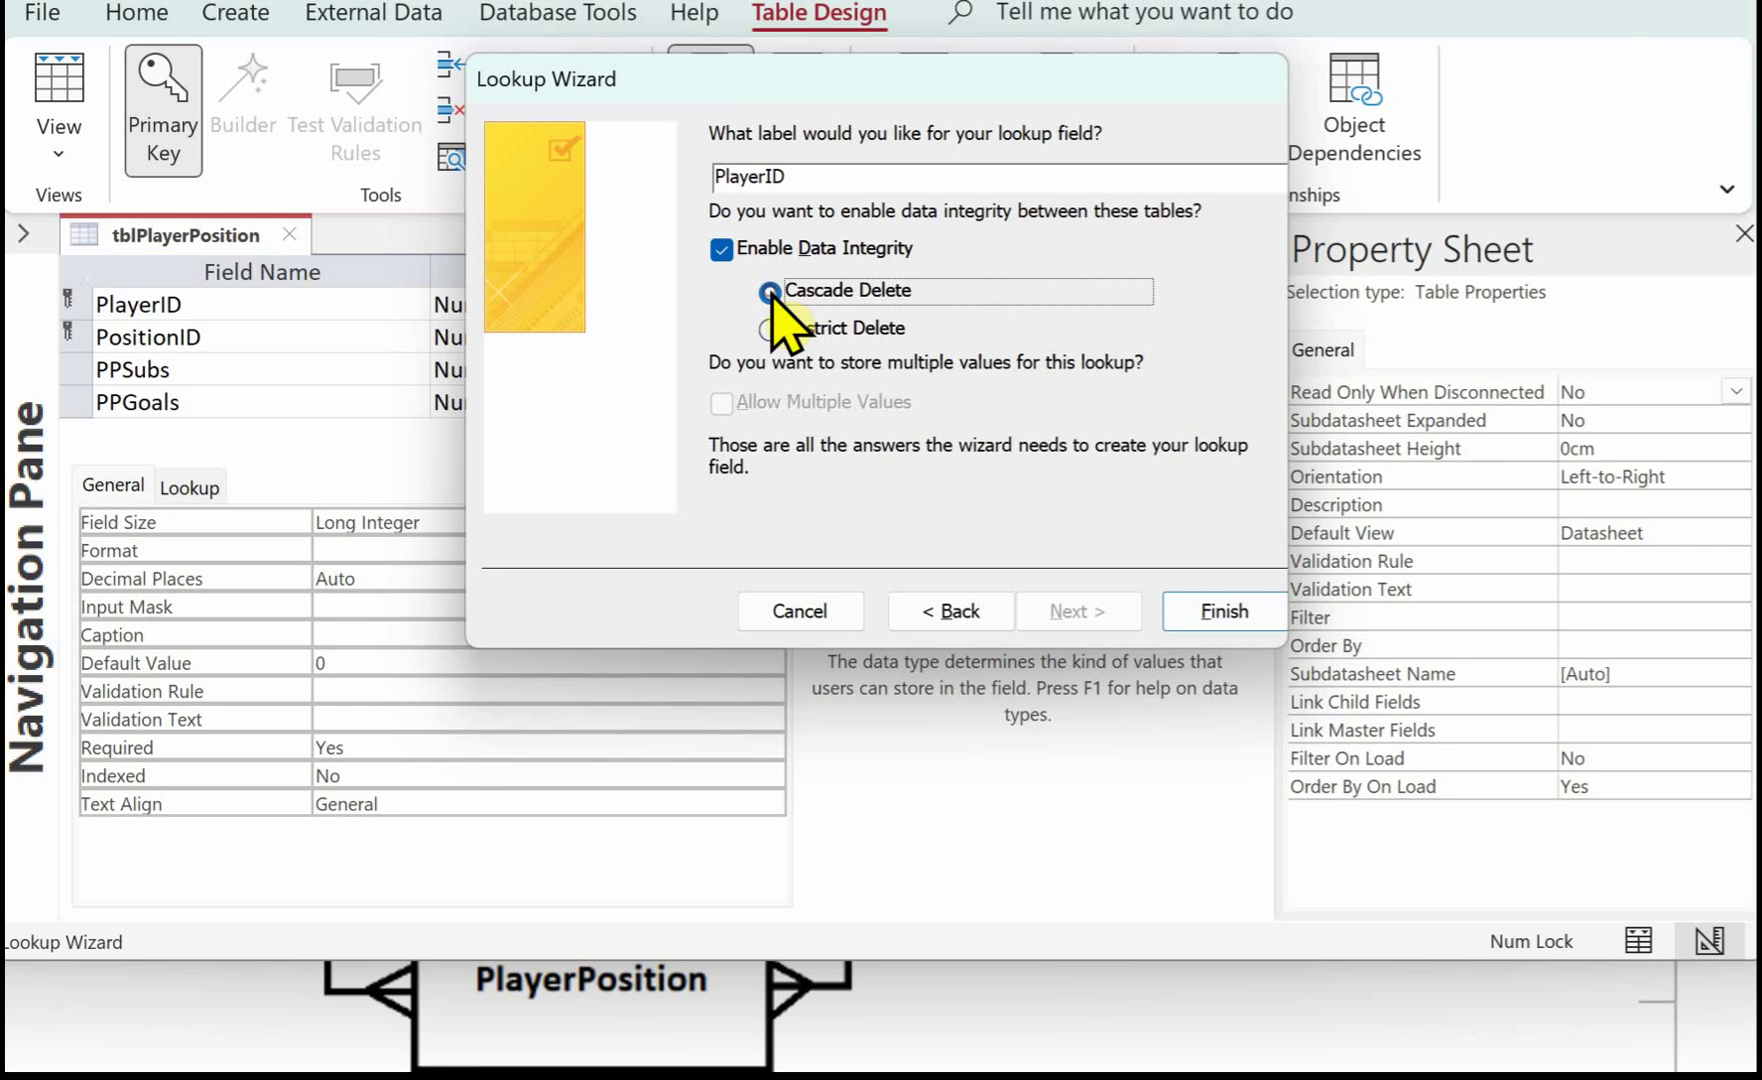
pyautogui.click(1222, 608)
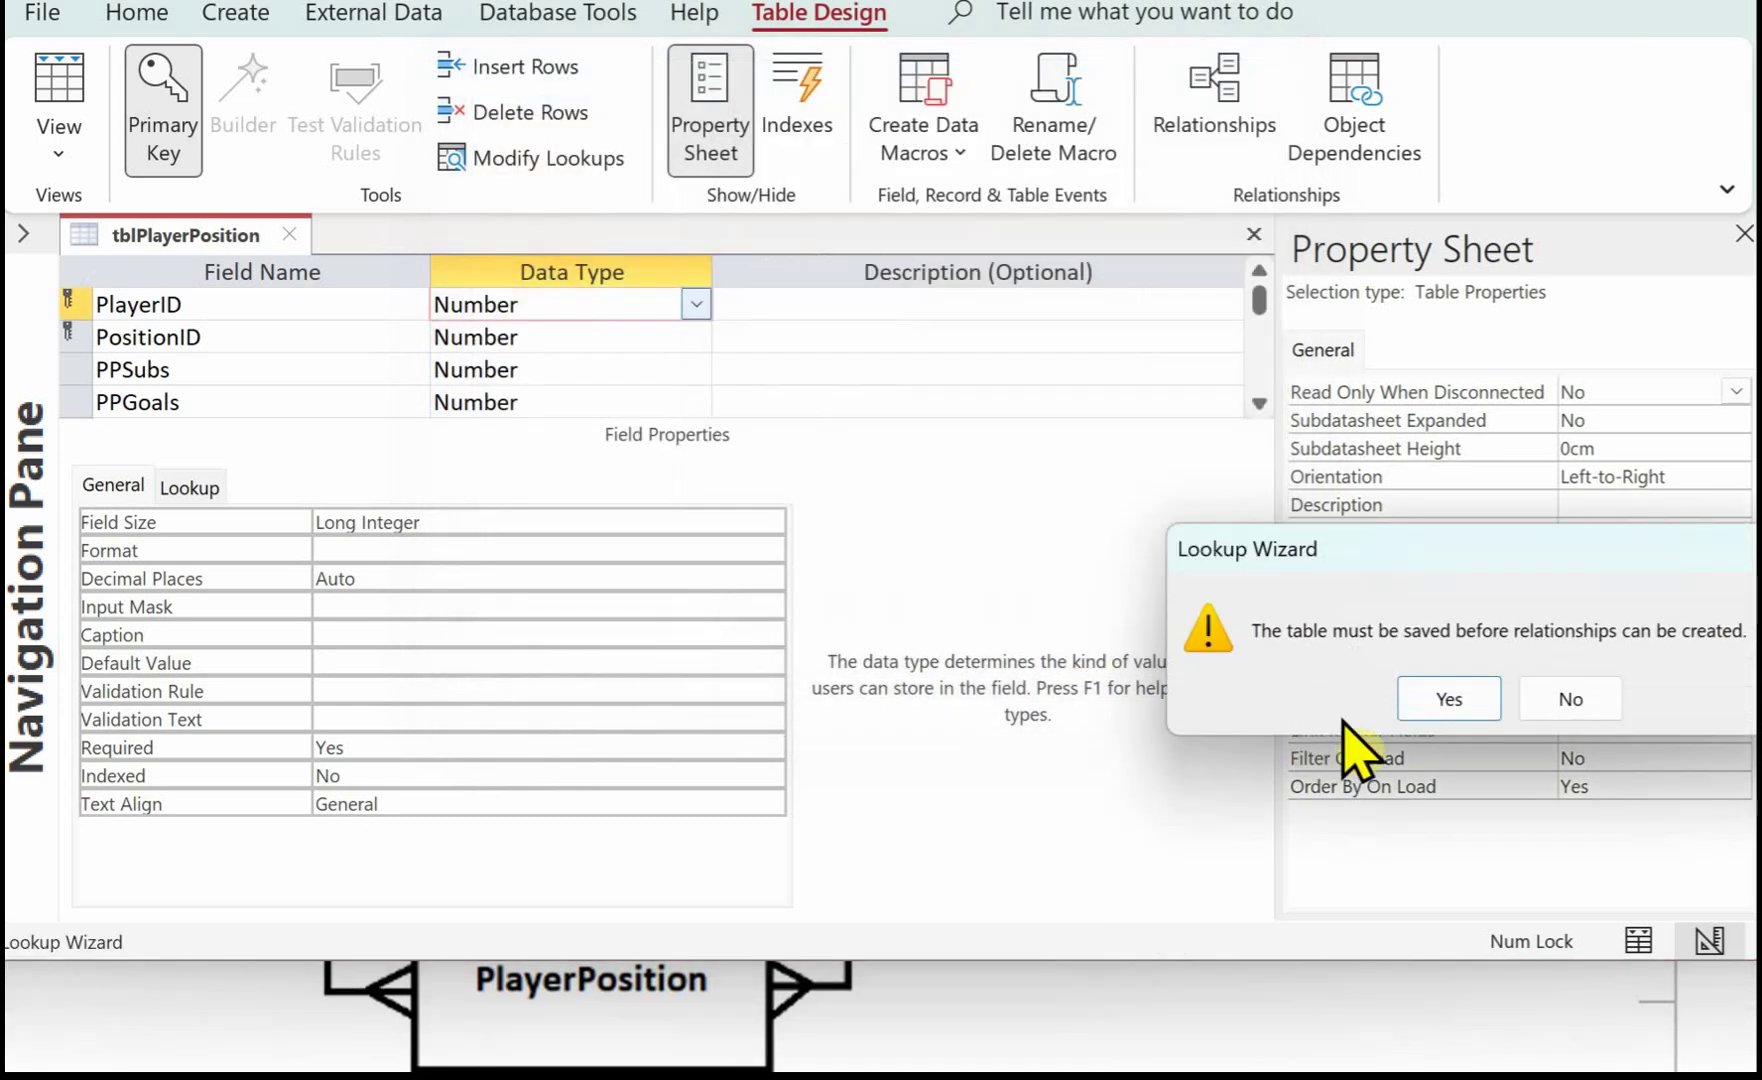
pyautogui.moveTo(1479, 552); pyautogui.dragTo(1211, 372)
pyautogui.click(1150, 515)
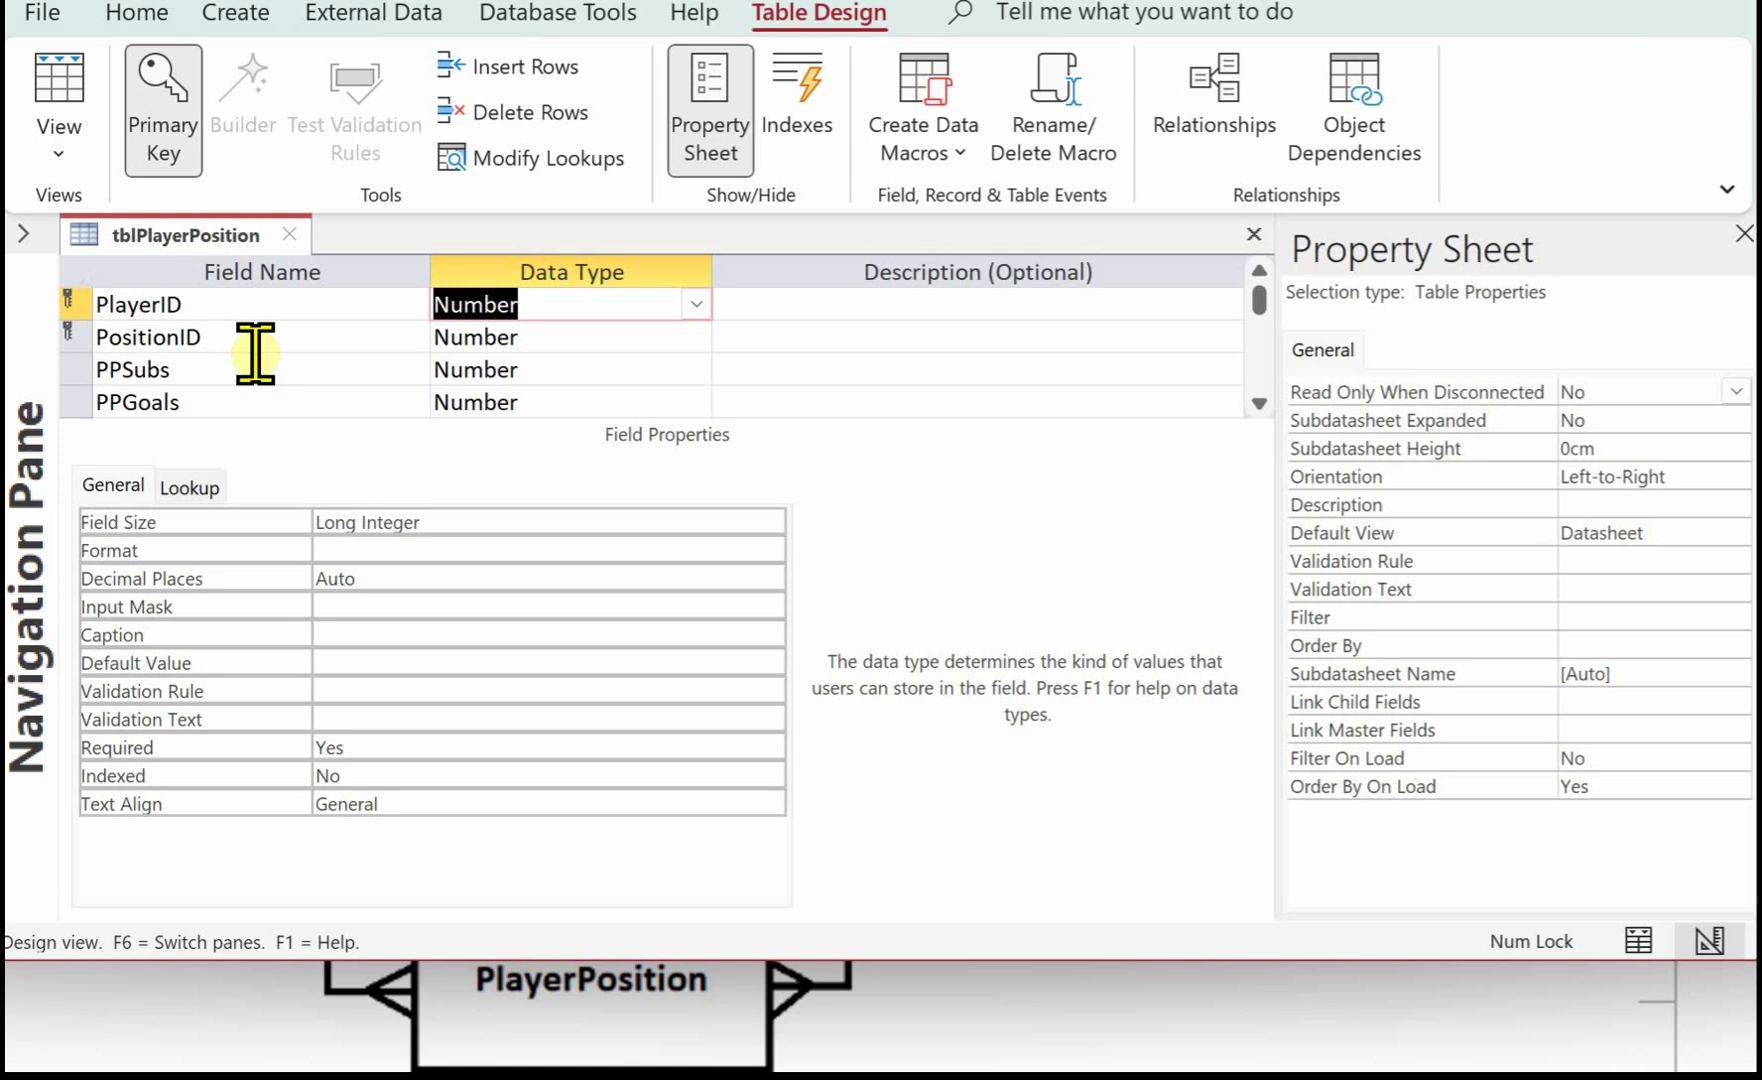
# Step: Make PositionID a Lookup Wizard field drawing values from tblPosition's PositionID column
pyautogui.click(540, 338)
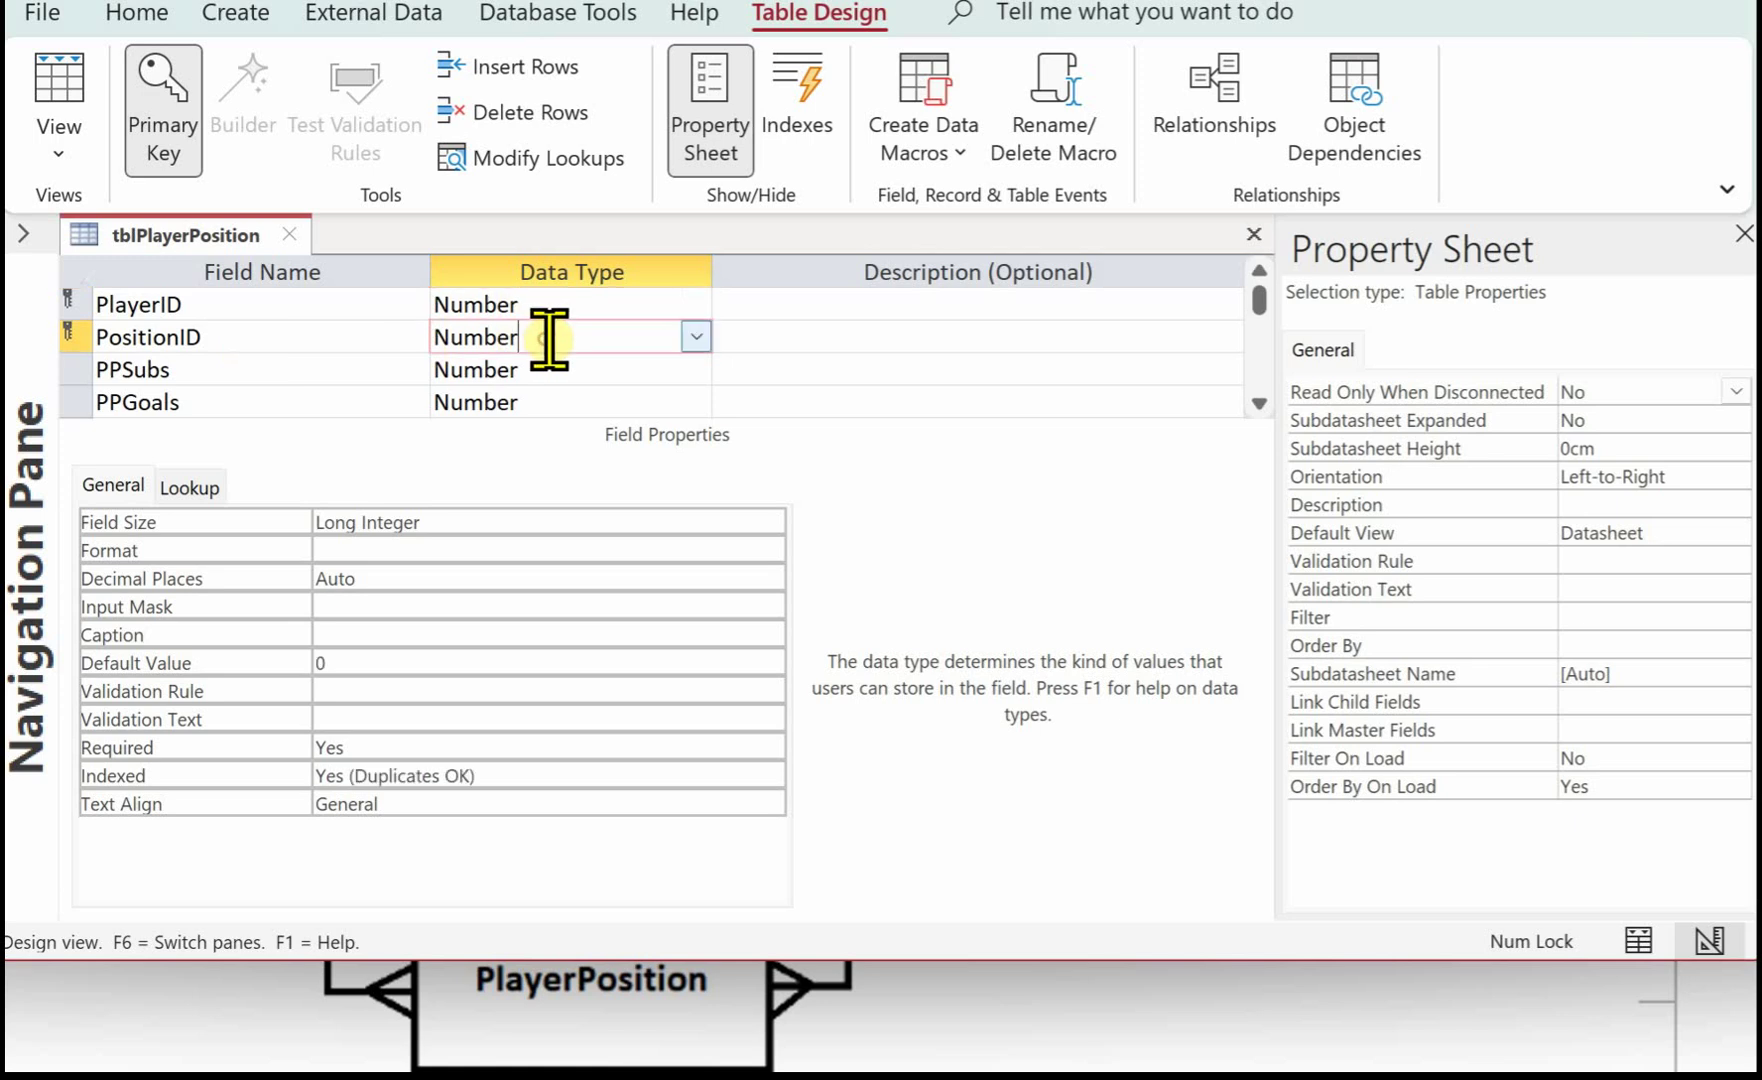
pyautogui.click(696, 337)
pyautogui.click(566, 795)
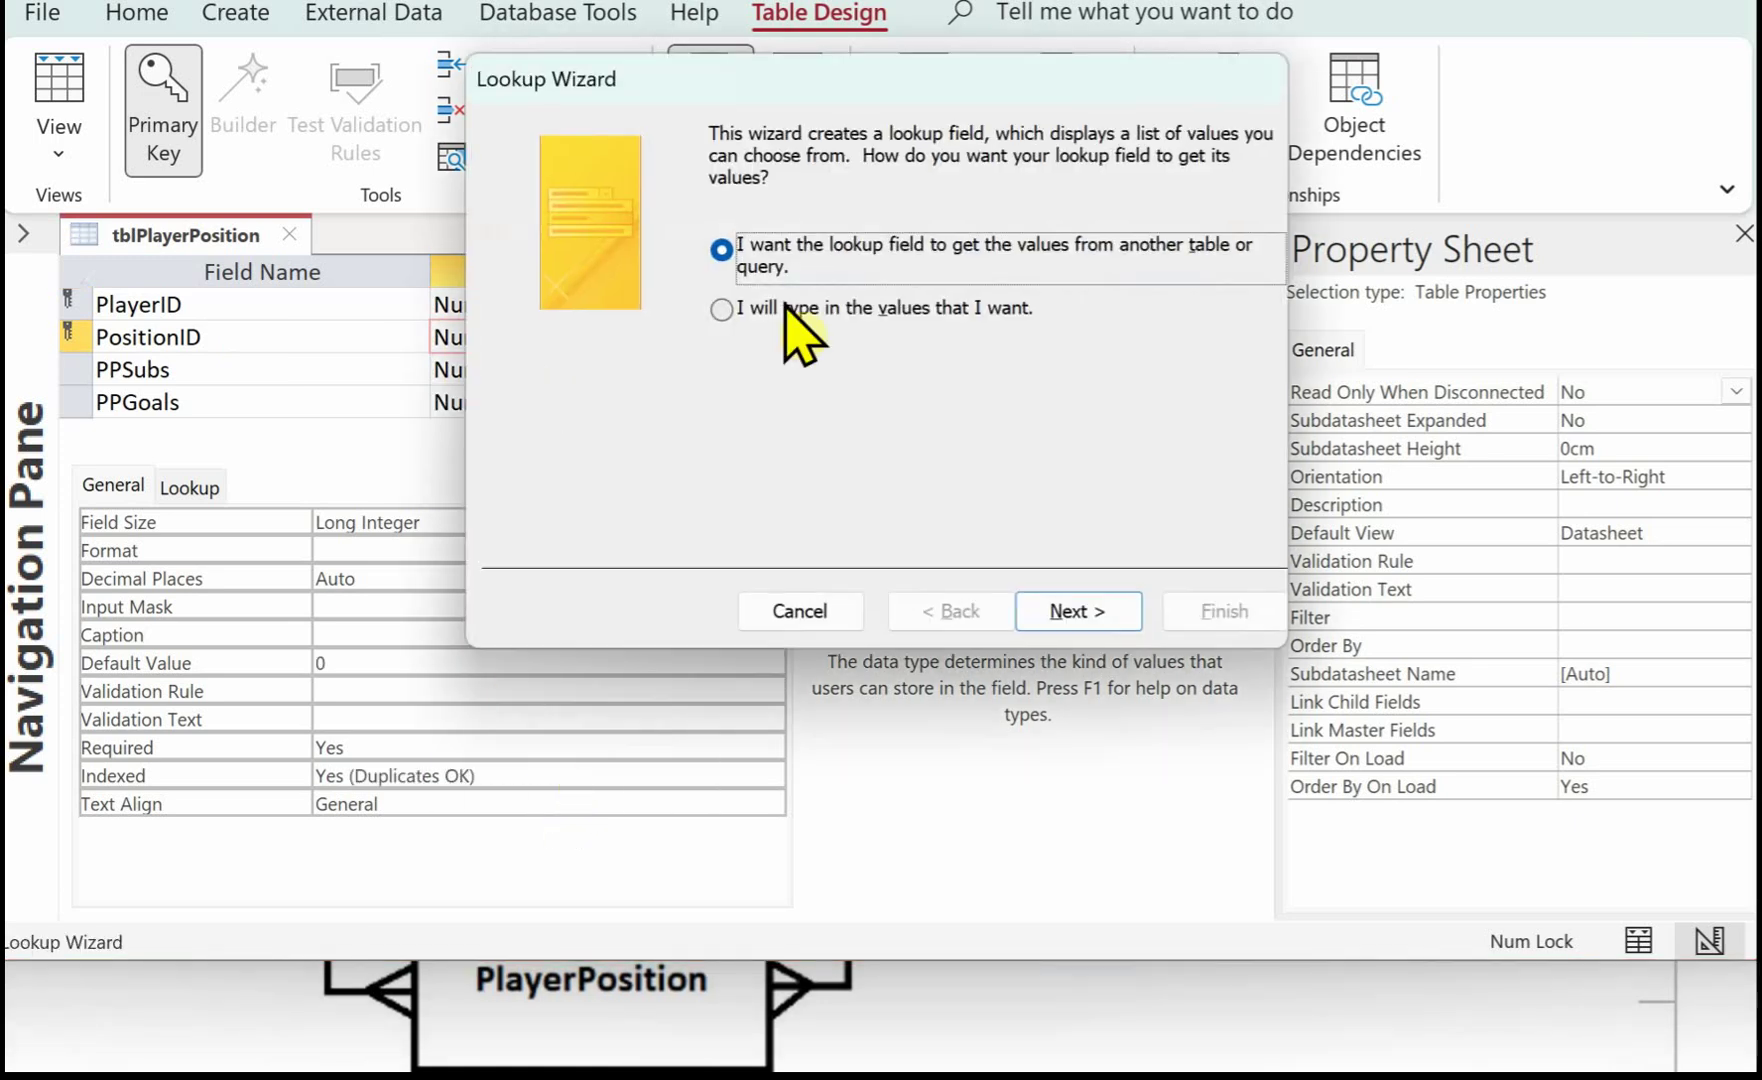
pyautogui.click(1066, 611)
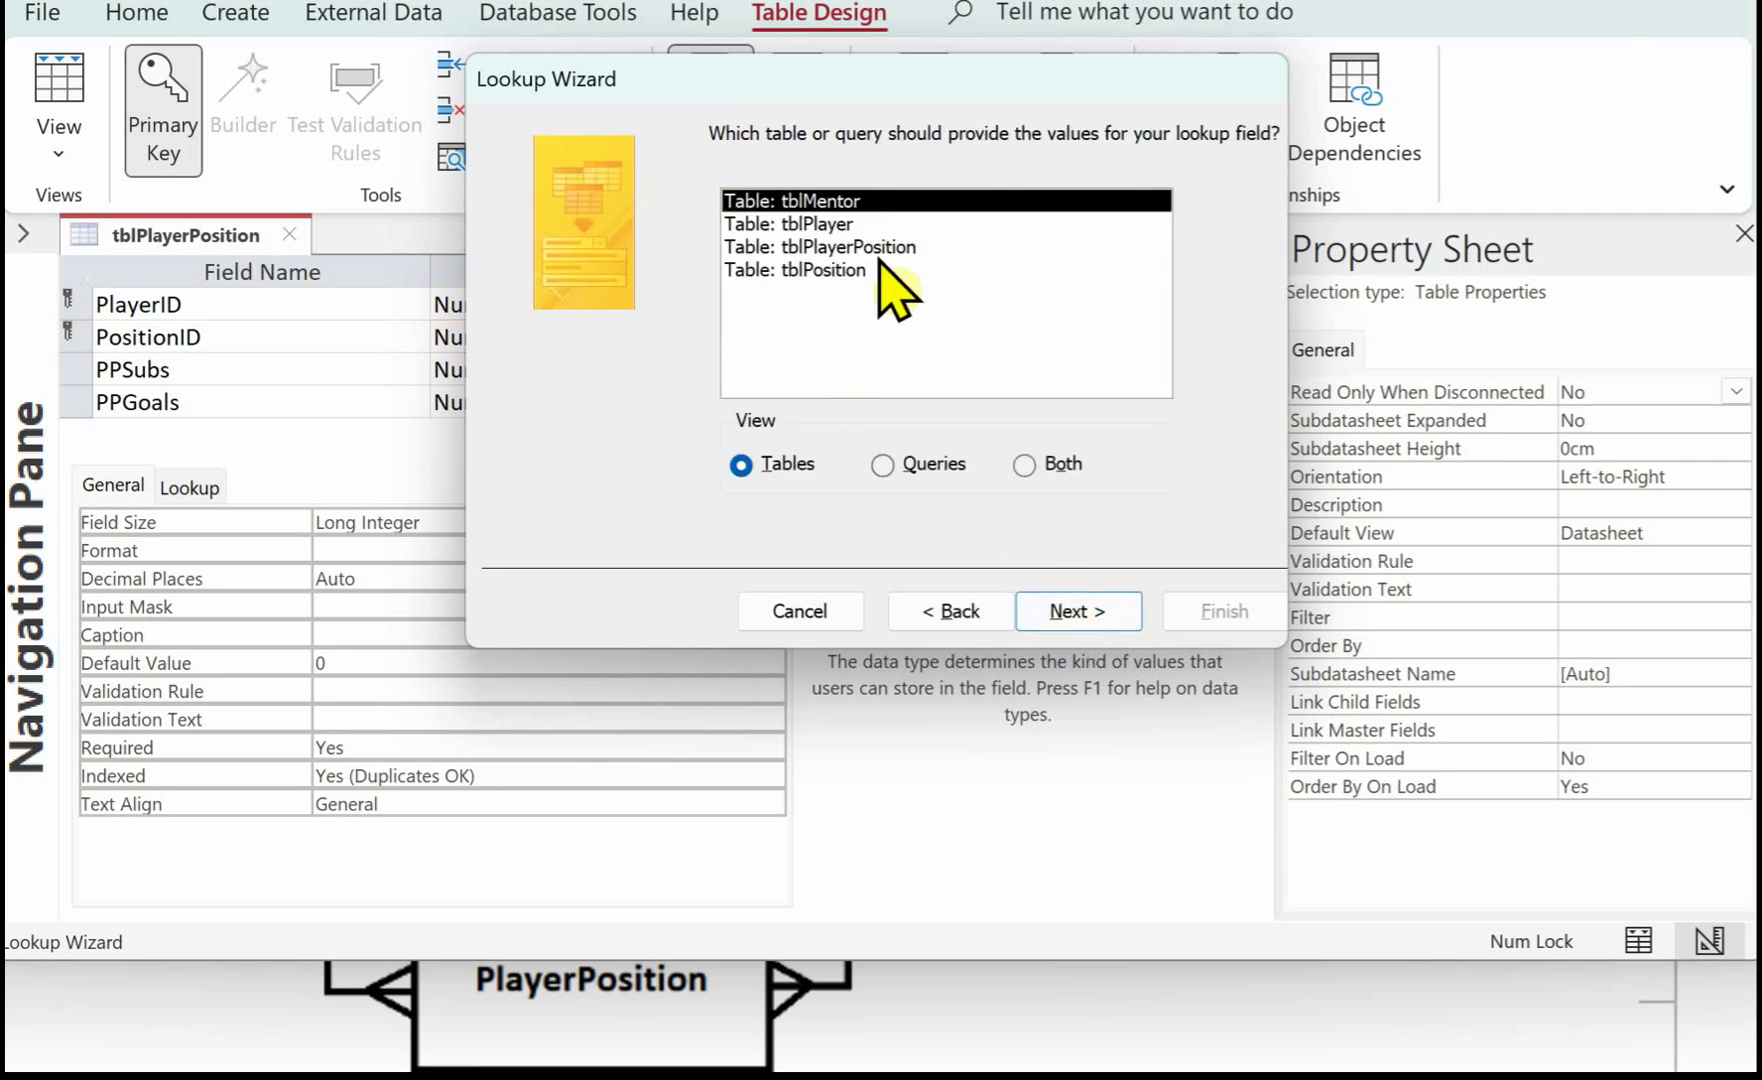
pyautogui.click(865, 272)
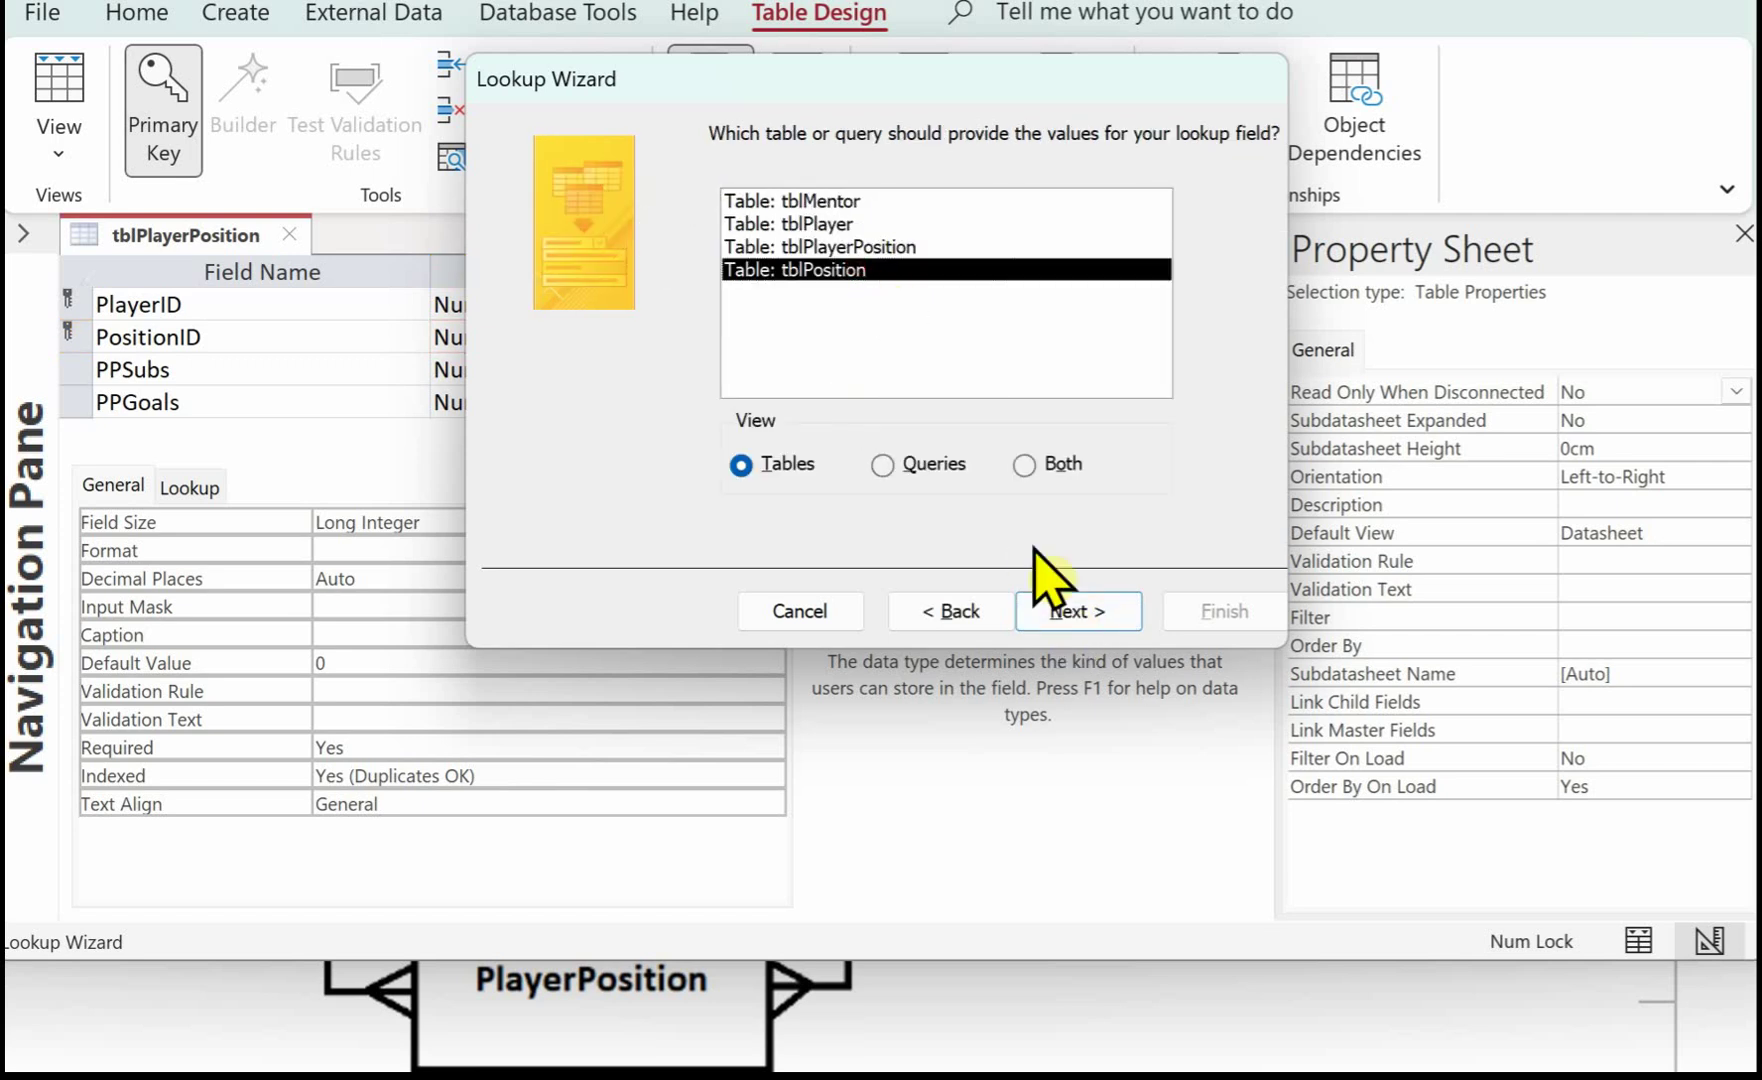
pyautogui.click(1068, 611)
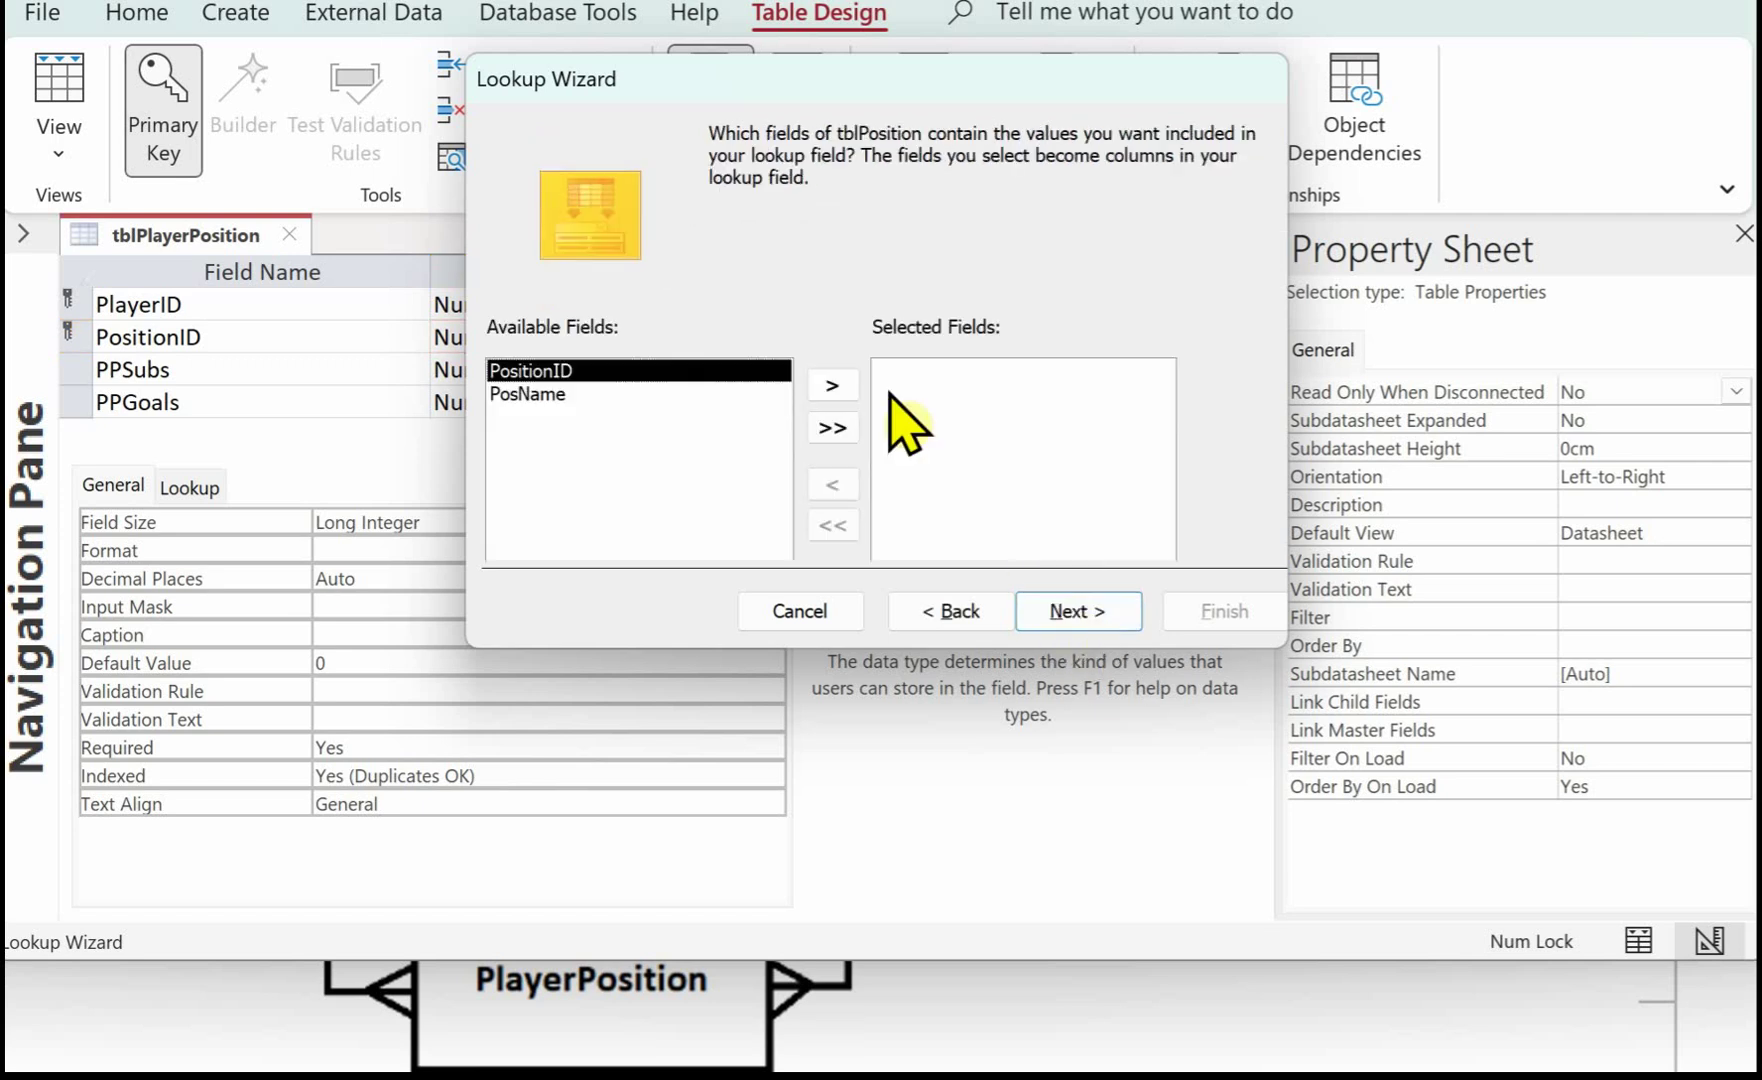
pyautogui.click(832, 386)
pyautogui.click(1098, 615)
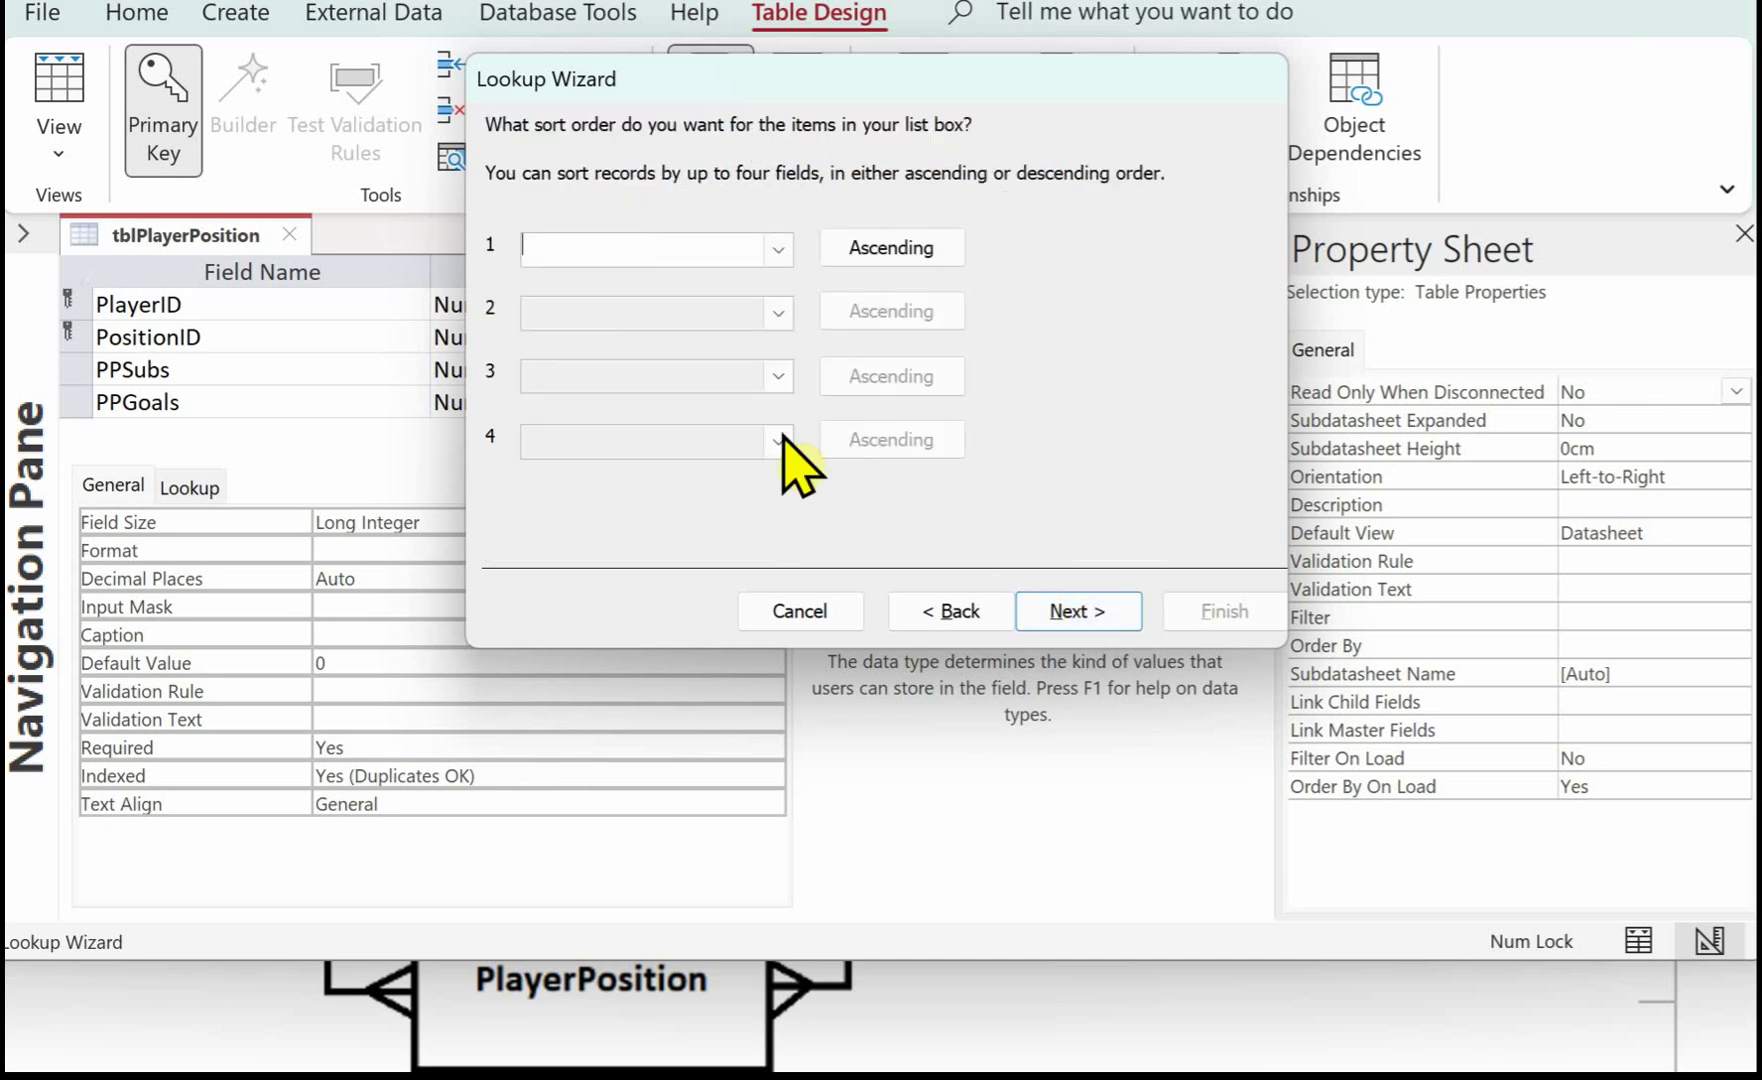
pyautogui.click(1040, 605)
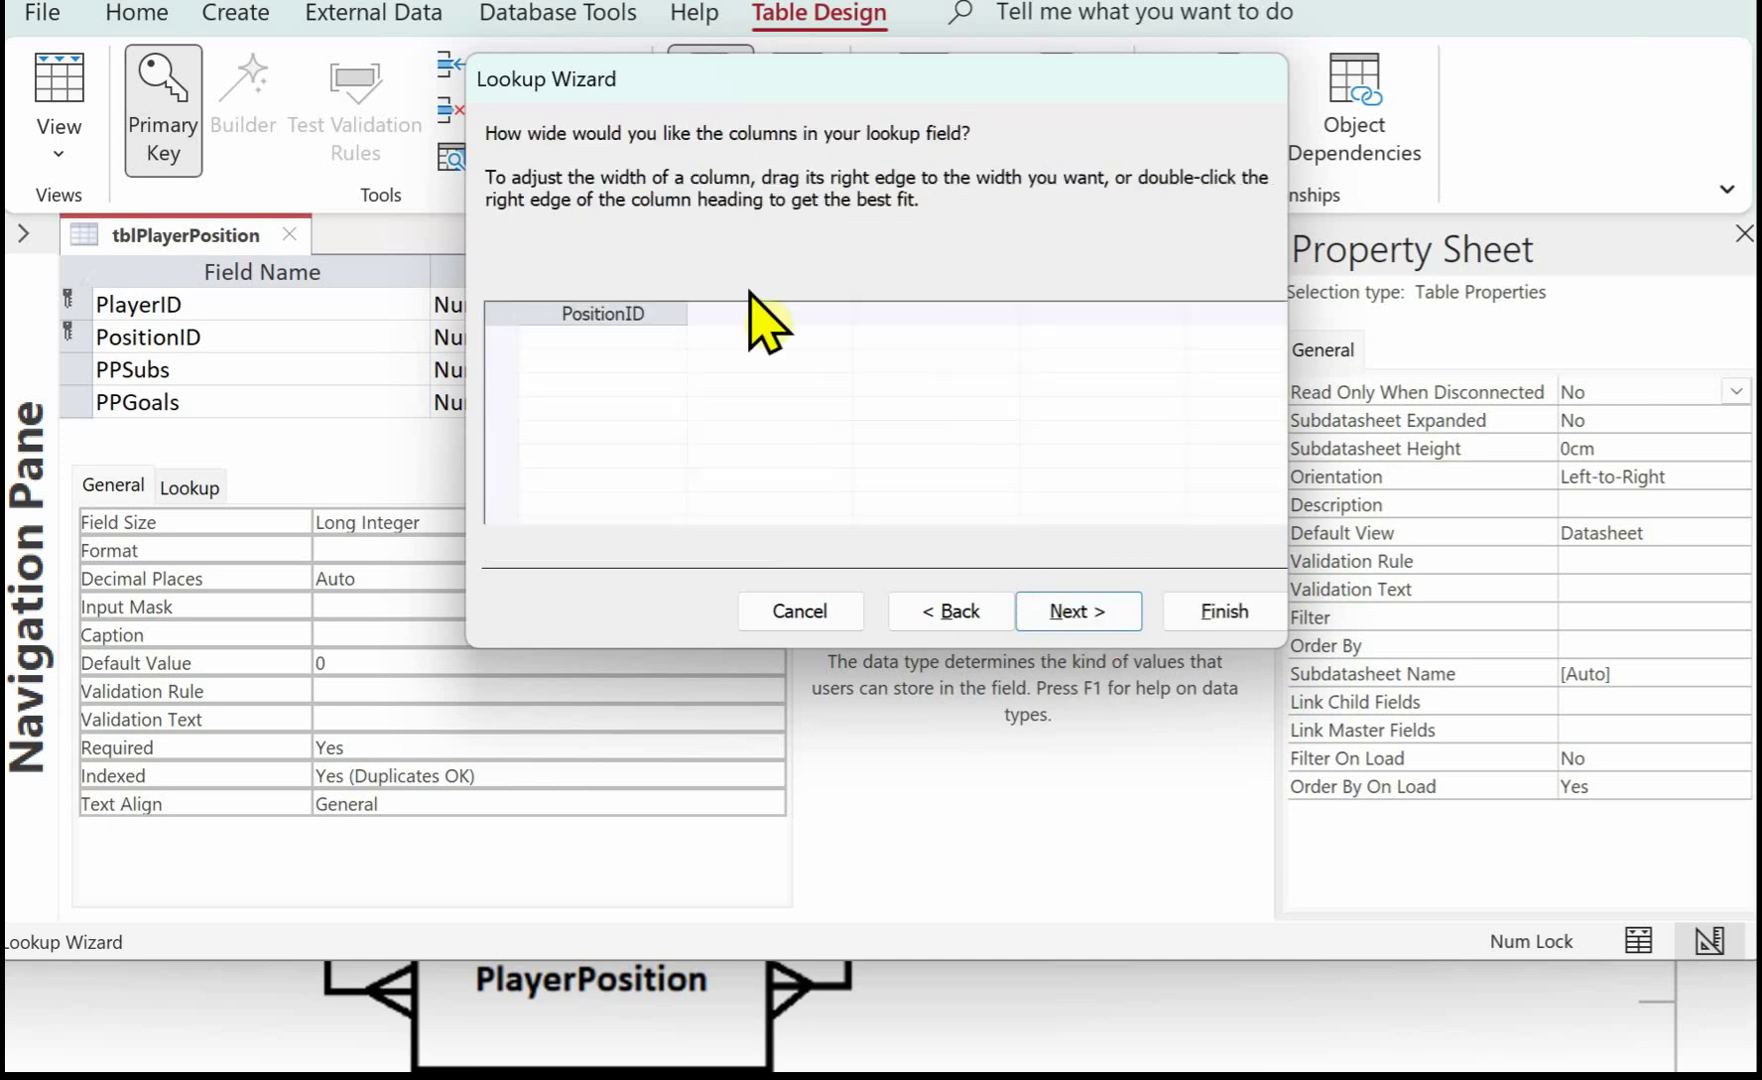
pyautogui.click(1045, 612)
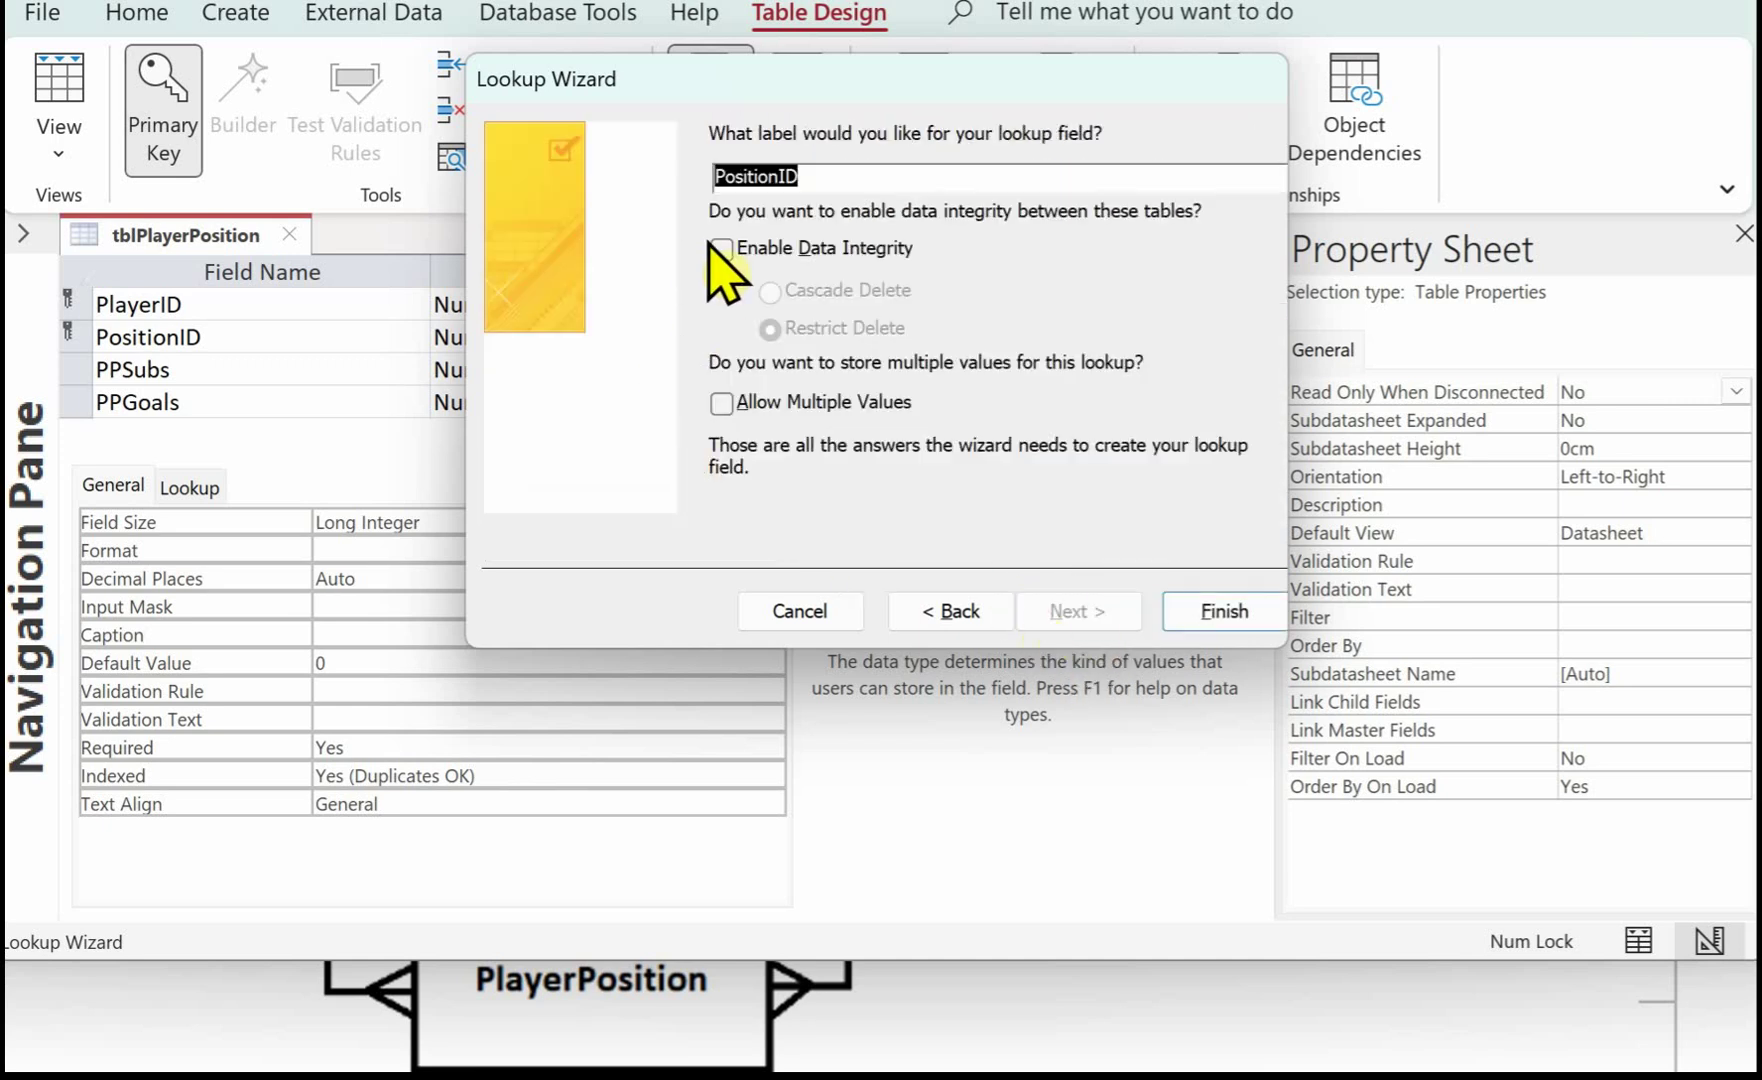
# Step: Enable Cascade Delete integrity on the PositionID lookup, save and keep changes, then close tblPlayerPosition
pyautogui.click(718, 250)
pyautogui.click(769, 292)
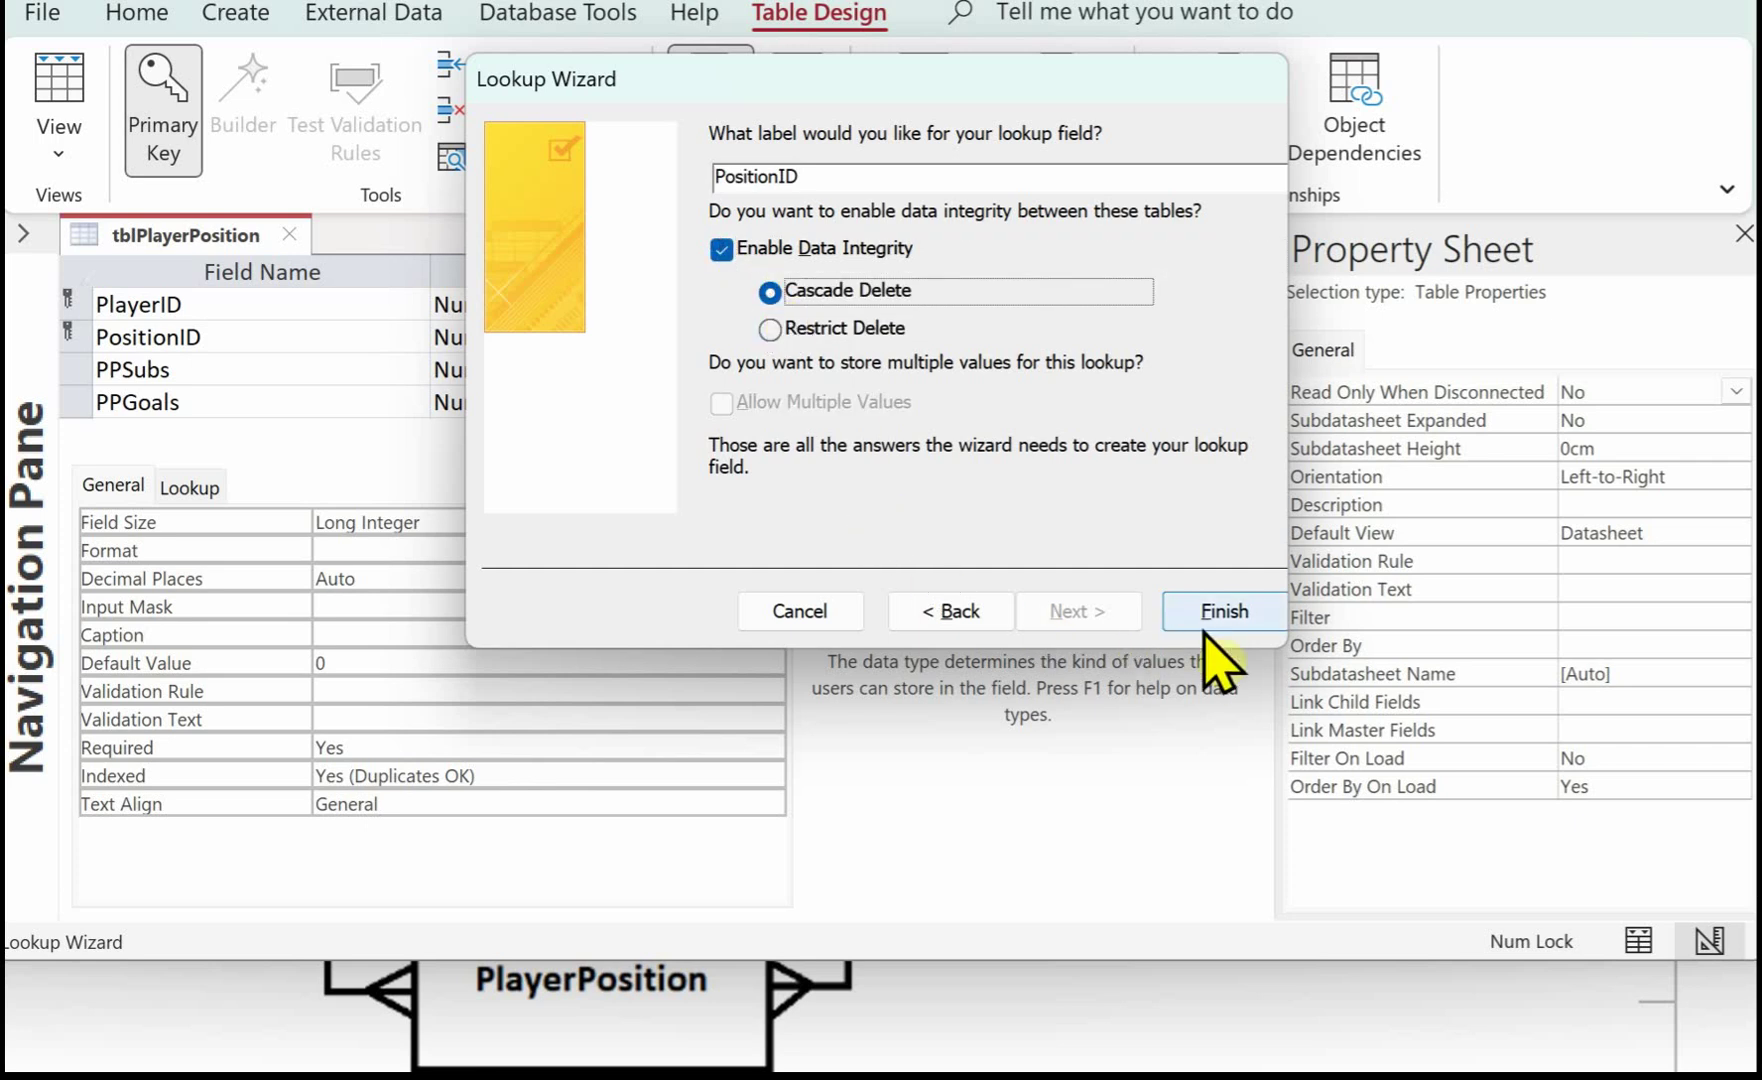
pyautogui.click(1171, 617)
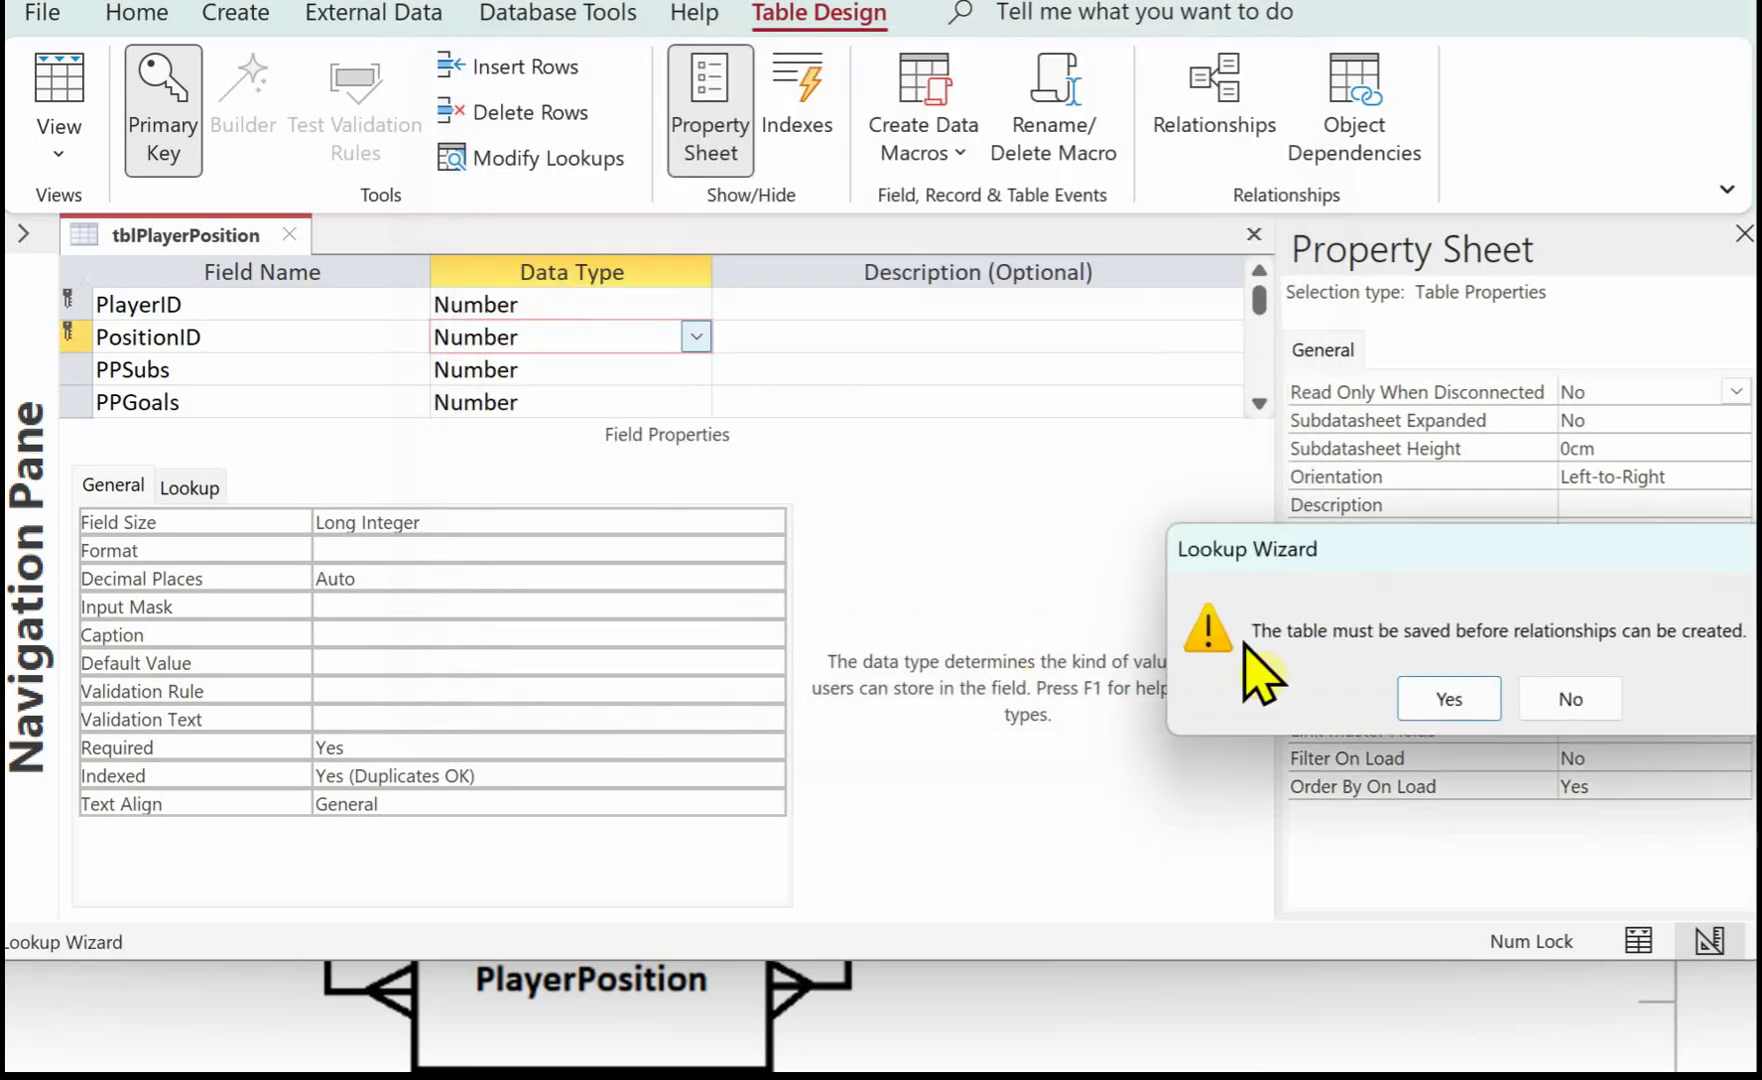
pyautogui.moveTo(1410, 548); pyautogui.dragTo(1122, 270)
pyautogui.click(1148, 440)
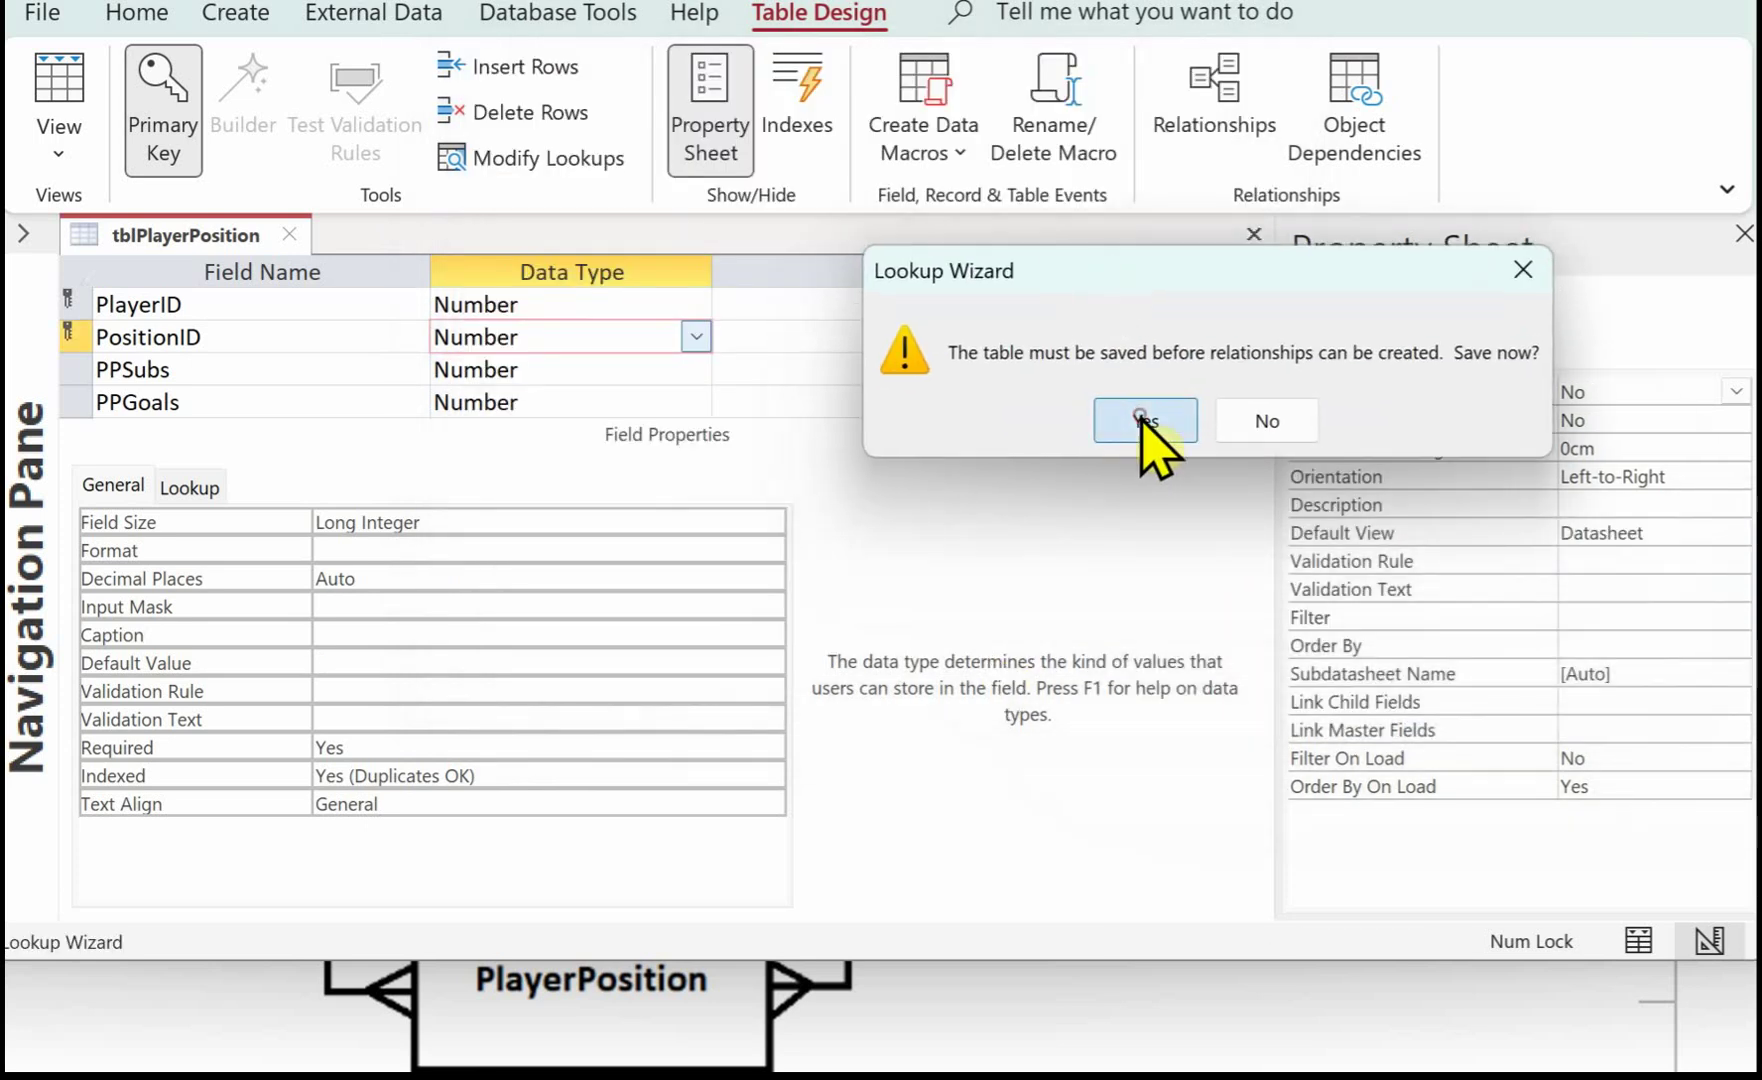
pyautogui.moveTo(1390, 505); pyautogui.dragTo(724, 185)
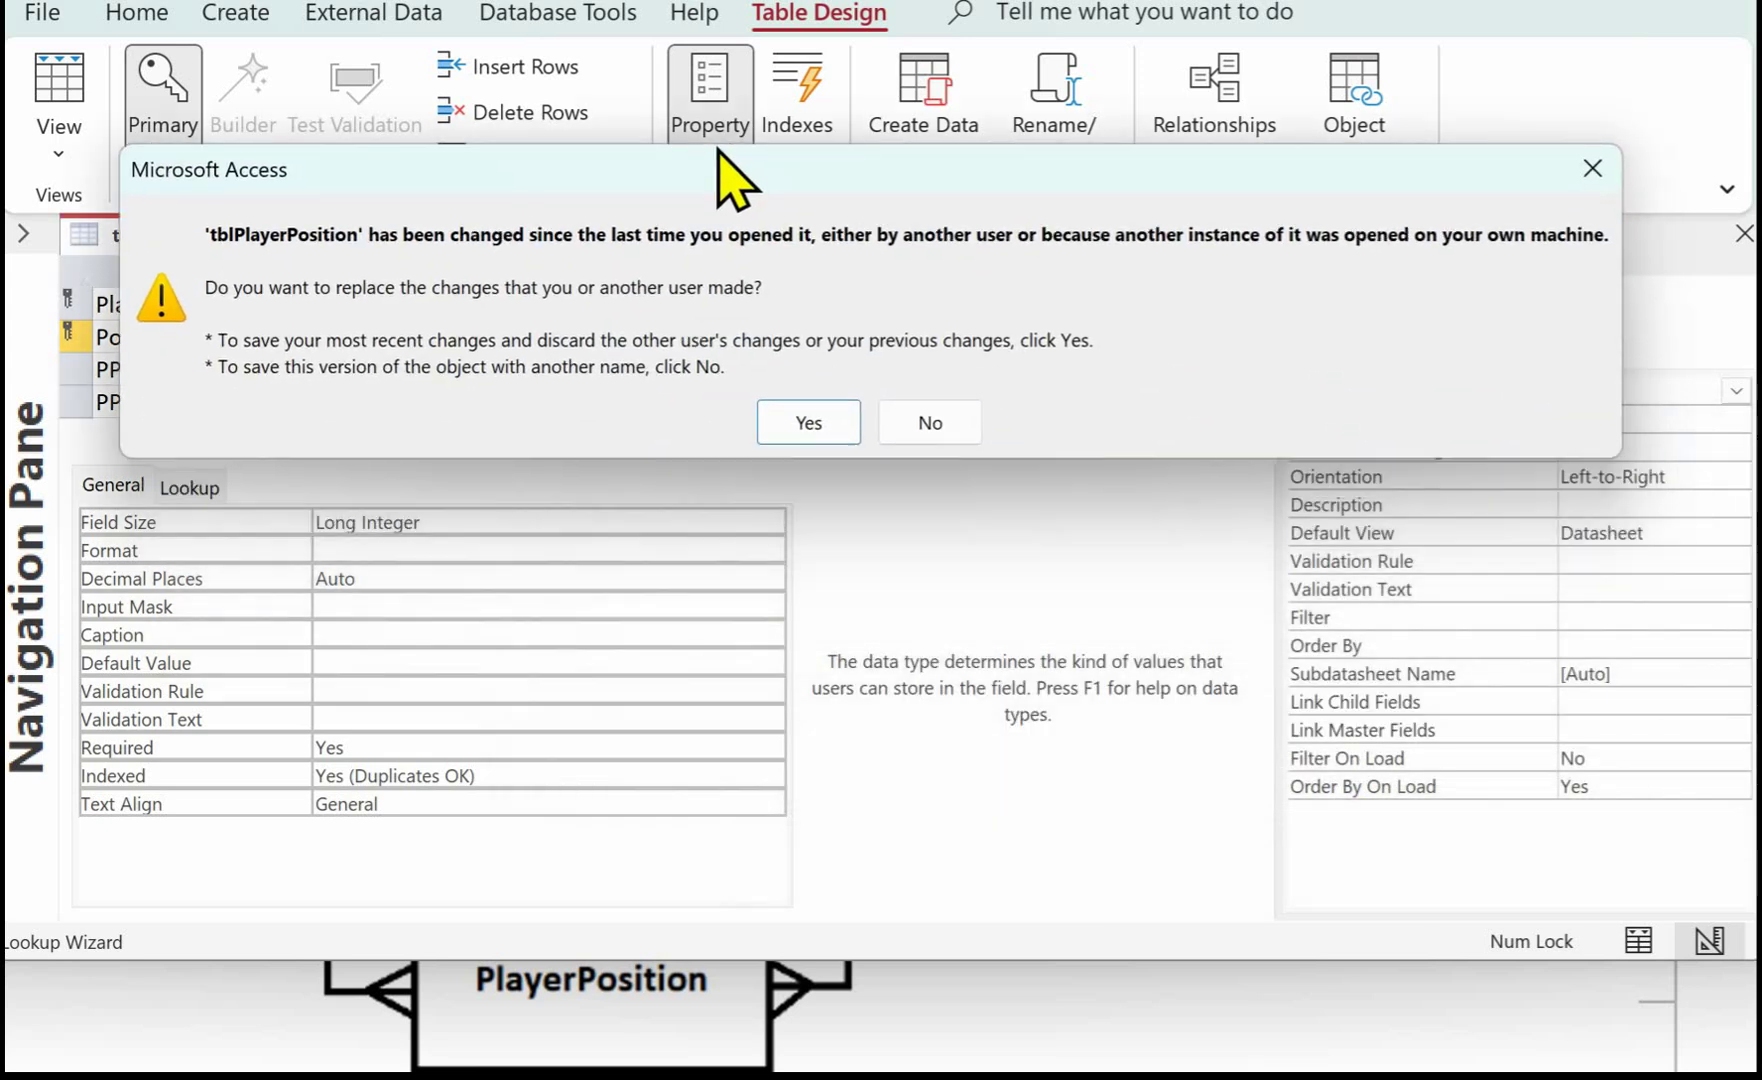
pyautogui.click(814, 424)
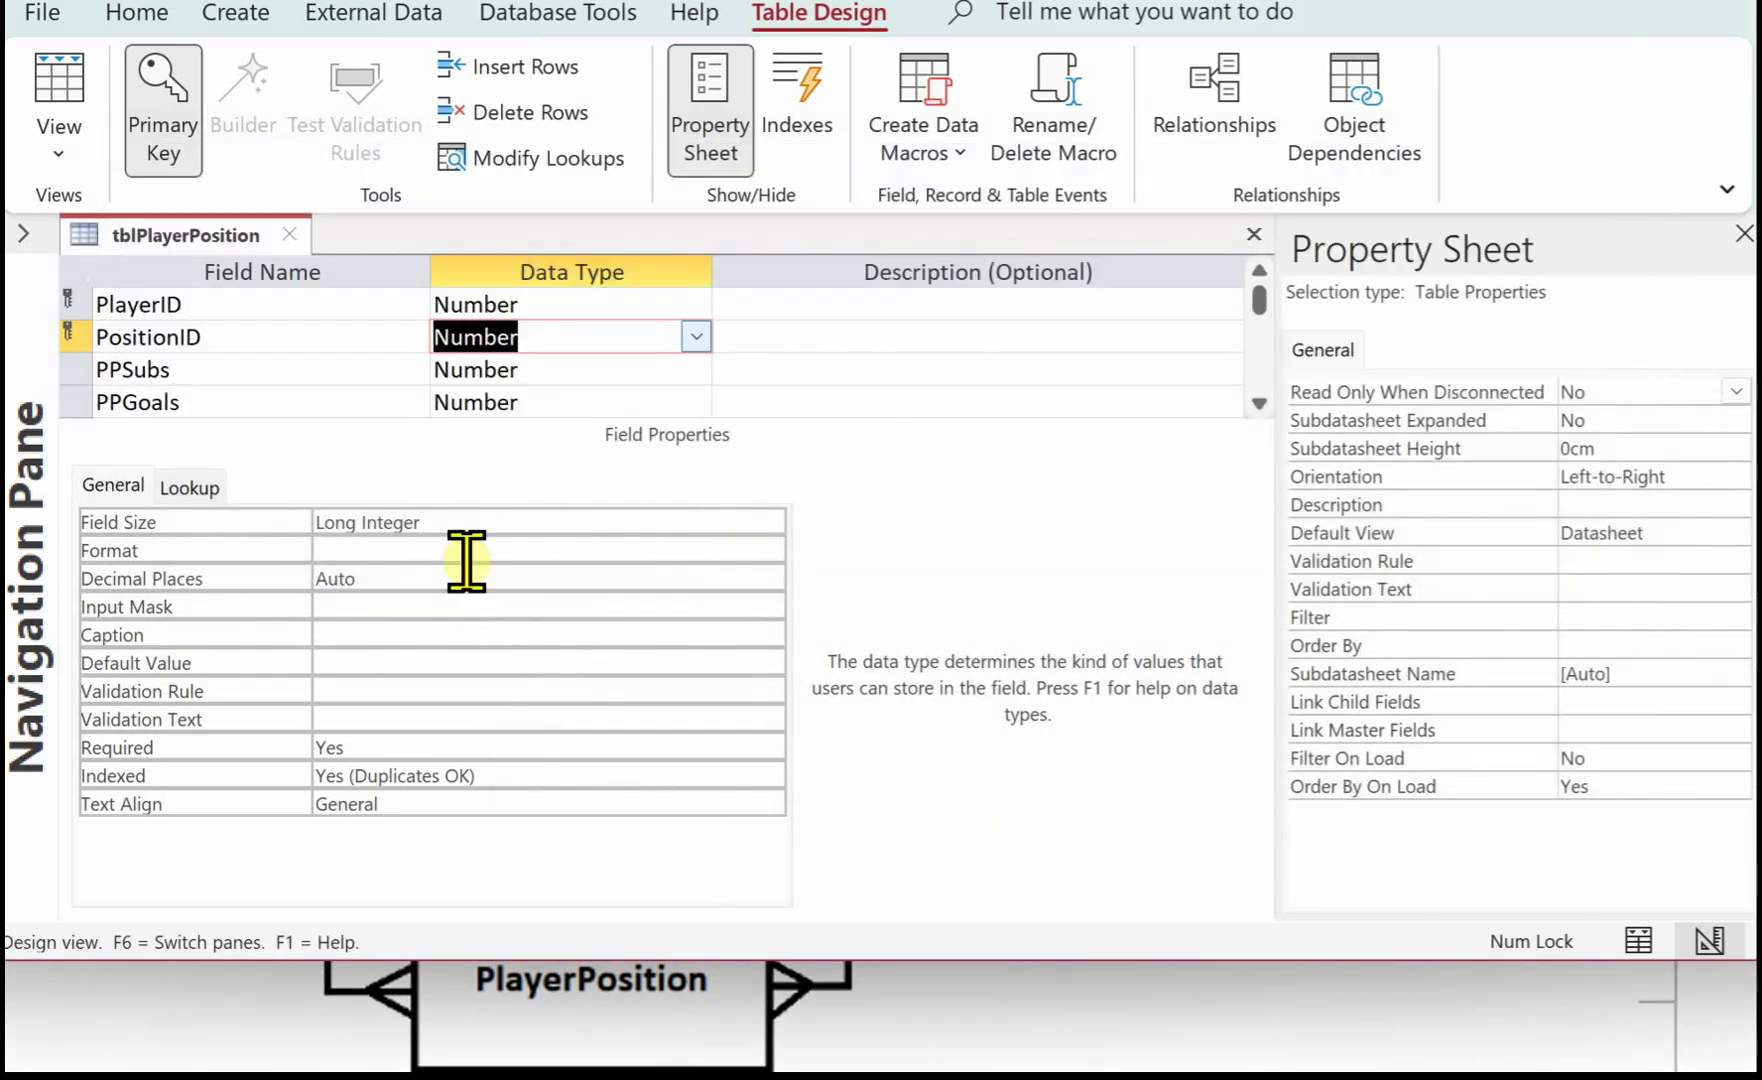
pyautogui.click(289, 235)
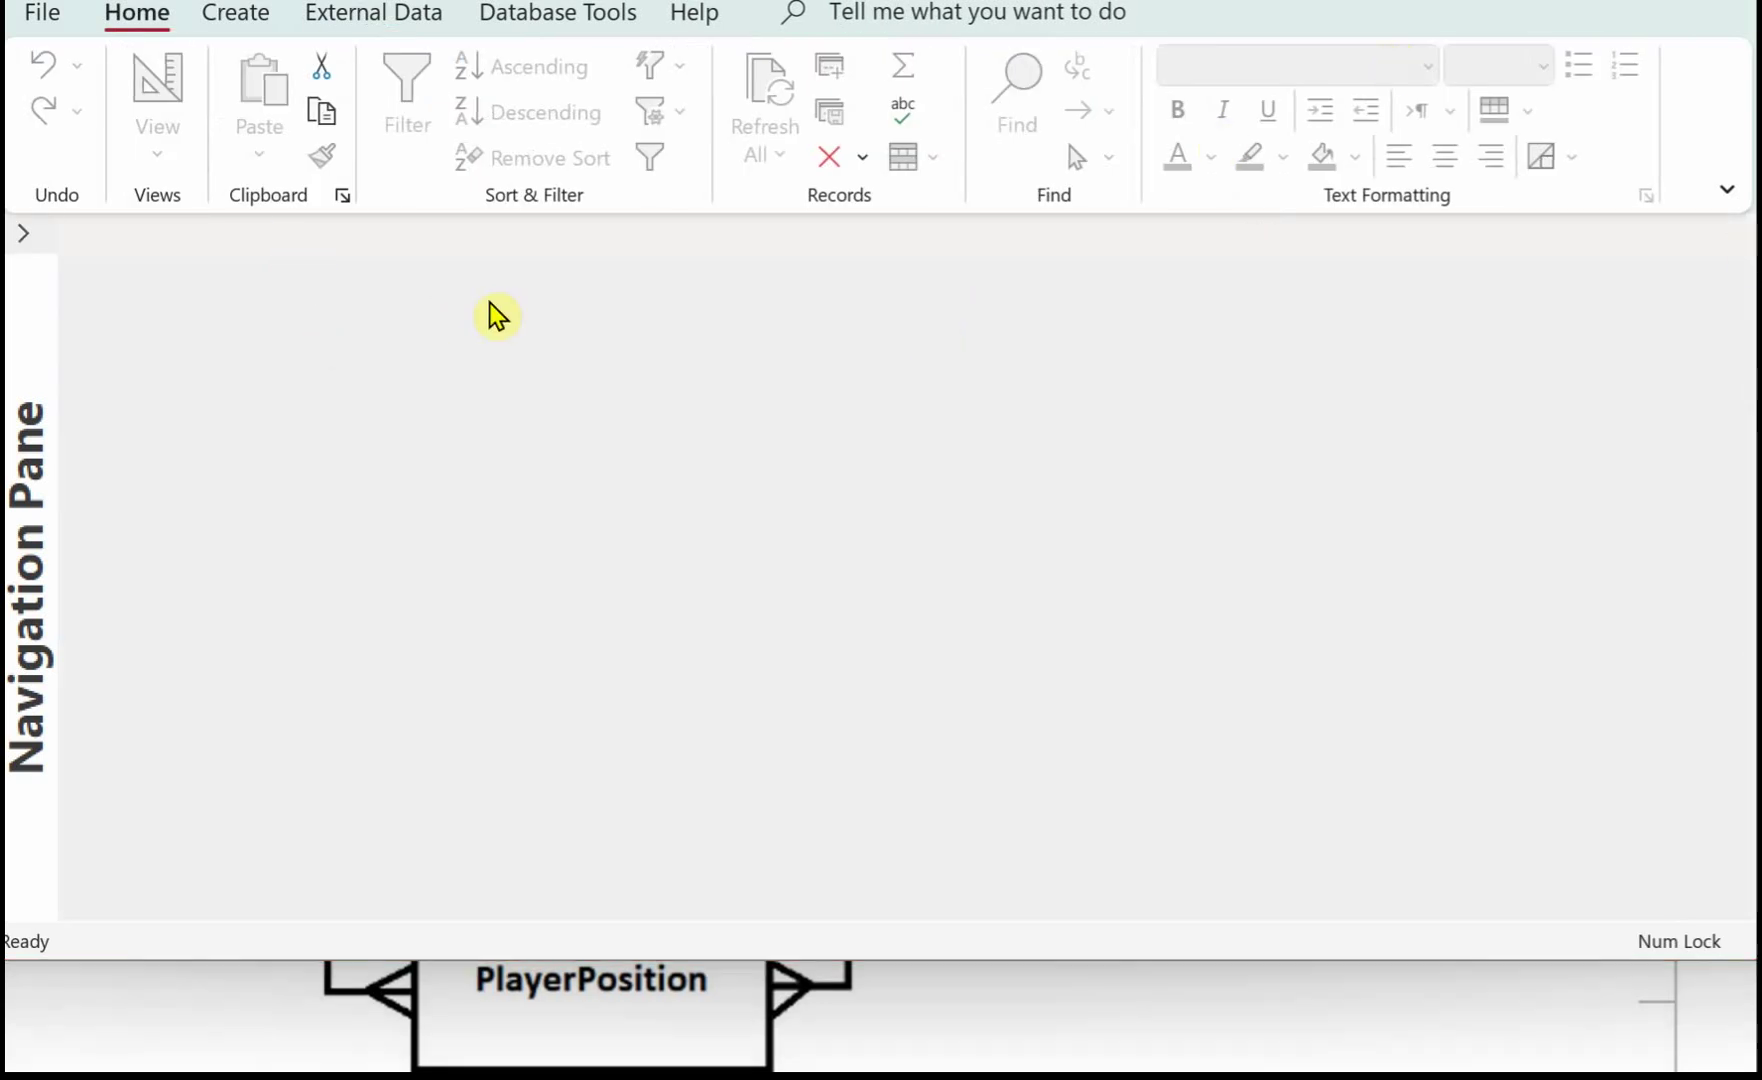
# Step: Open Database Tools > Relationships to view tblPlayer, tblMentor, tblPosition and tblPlayerPosition linked
pyautogui.click(580, 20)
pyautogui.click(463, 128)
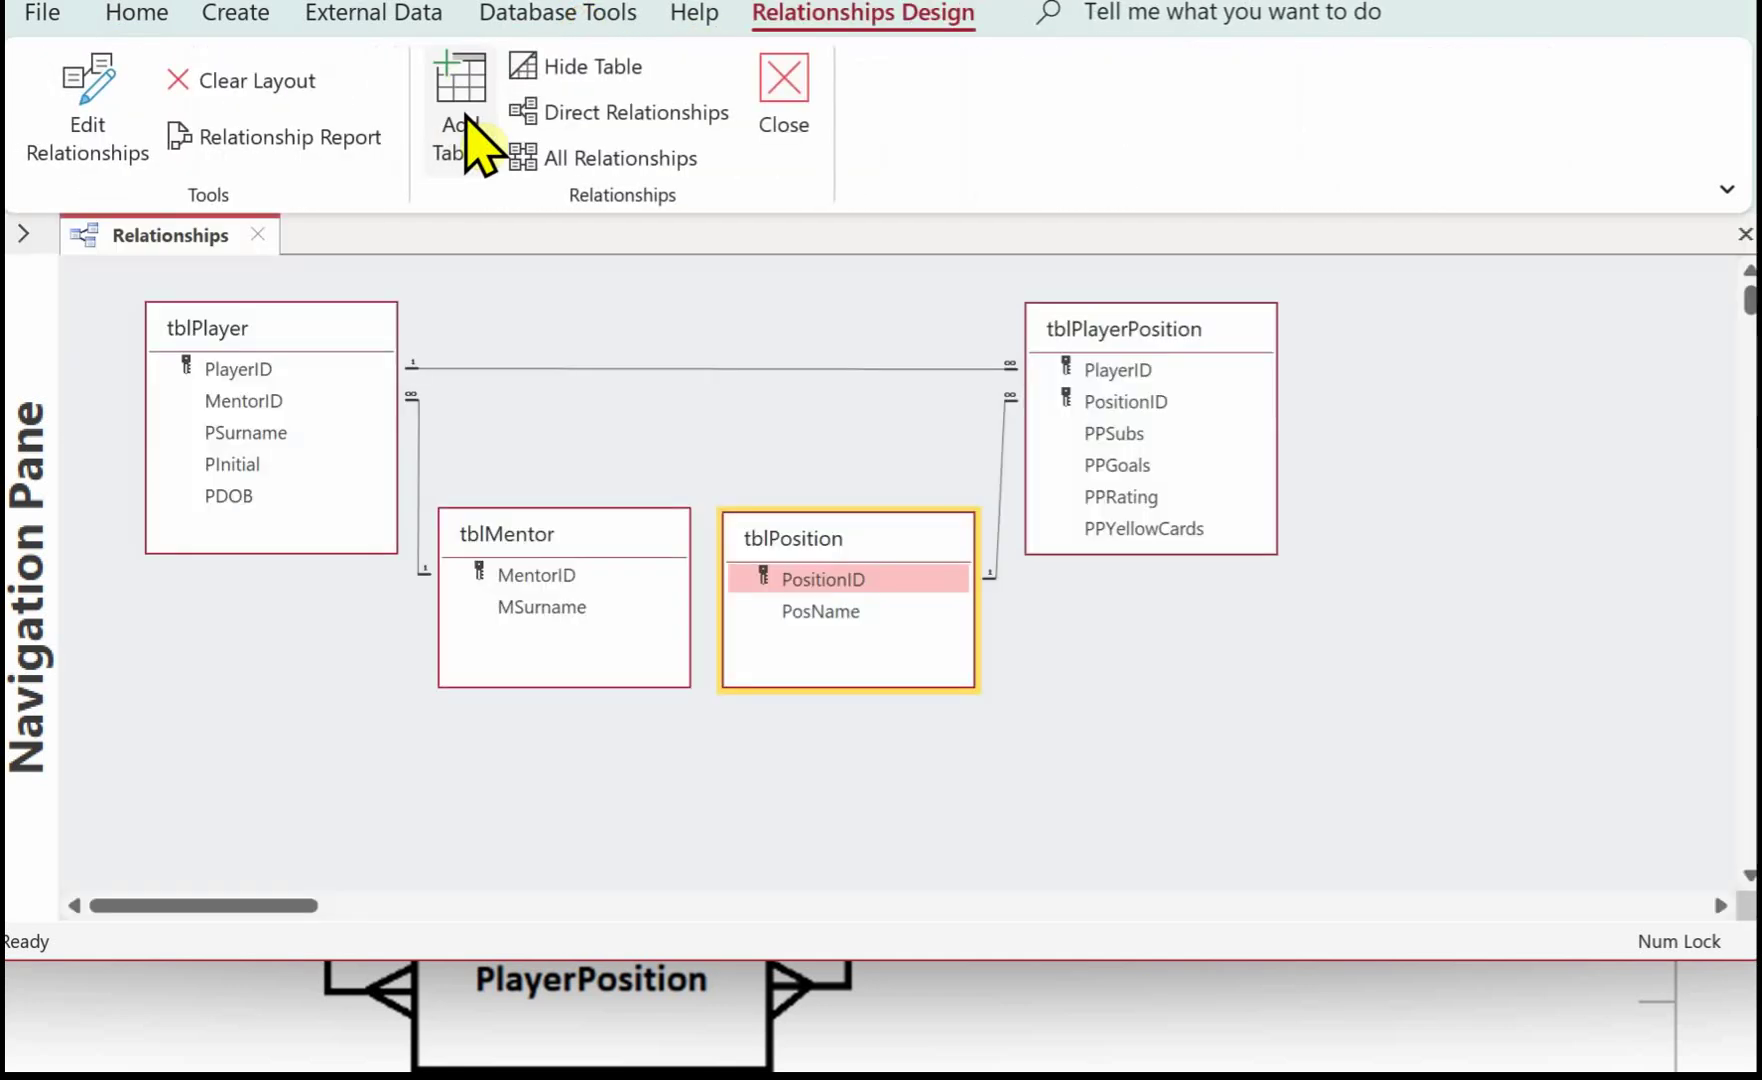